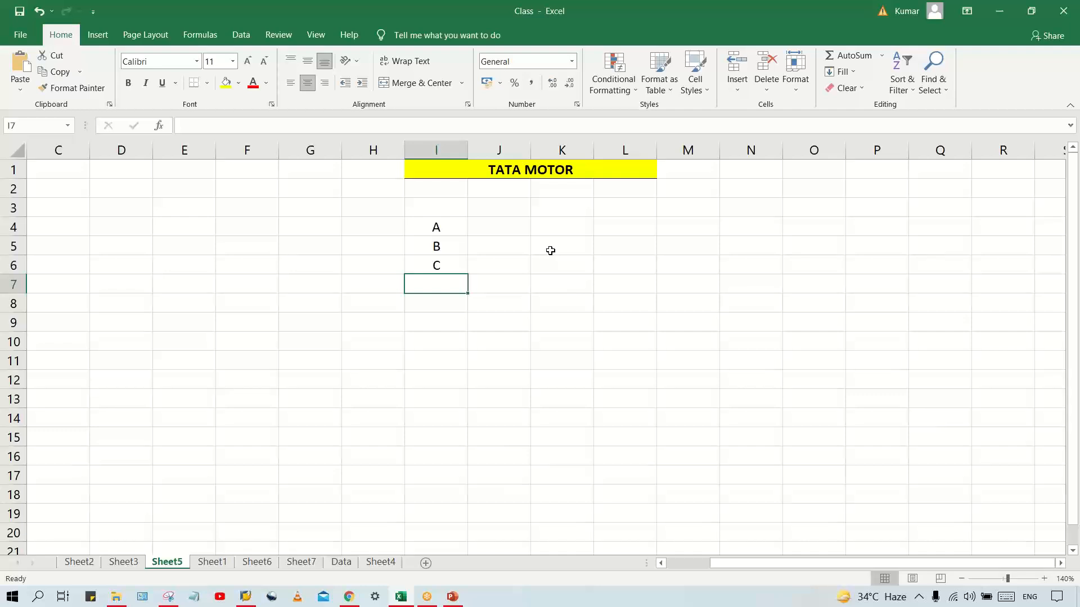
# Enter the heading AP in cell I3, make it bold and add a bottom border
pyautogui.click(444, 201)
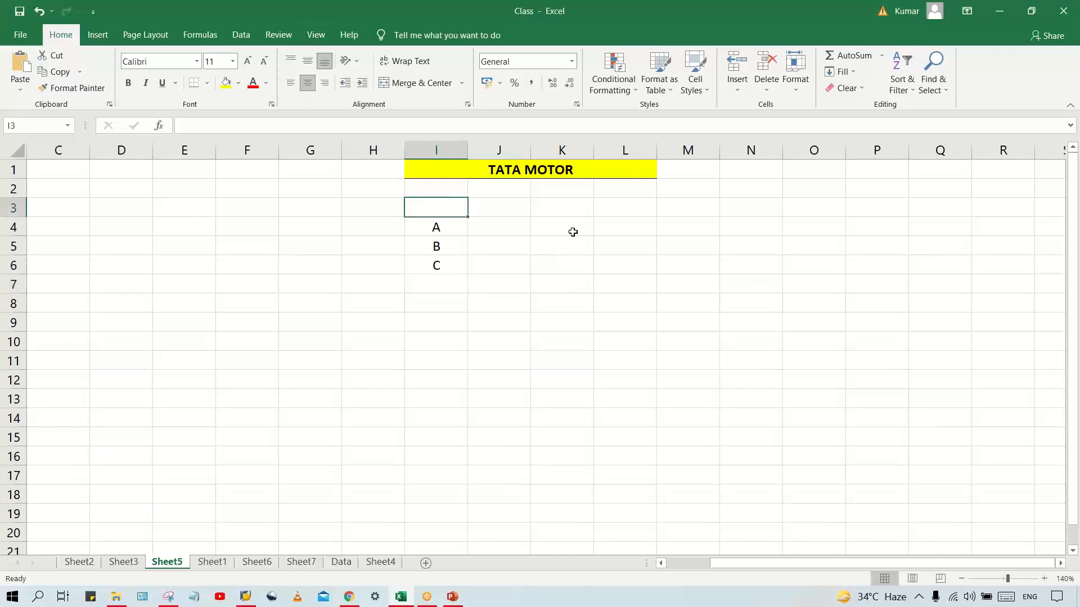
pyautogui.write('AP')
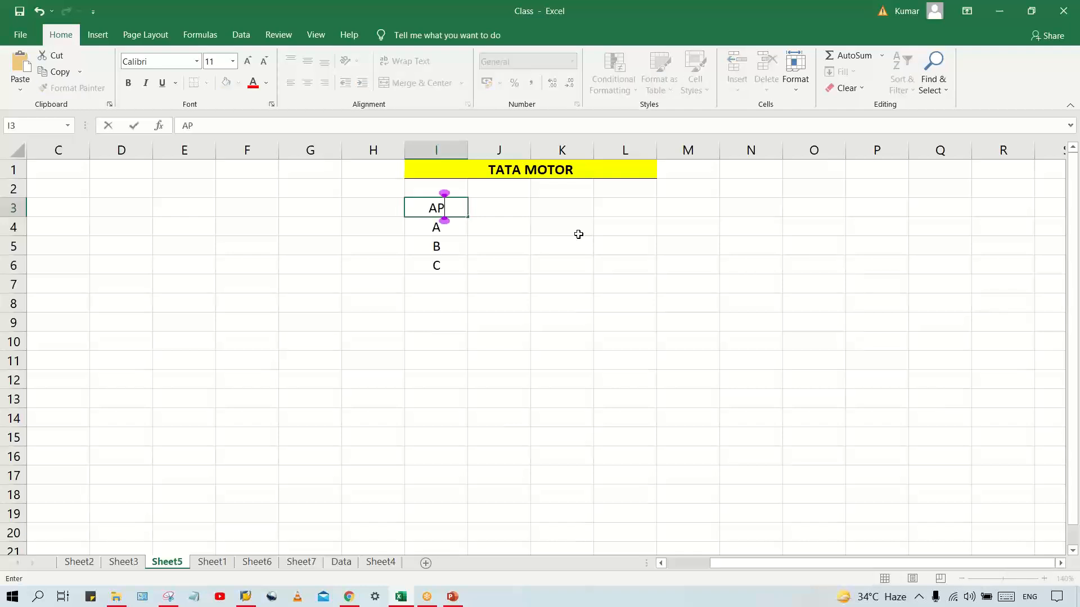
pyautogui.press('Return')
pyautogui.click(413, 206)
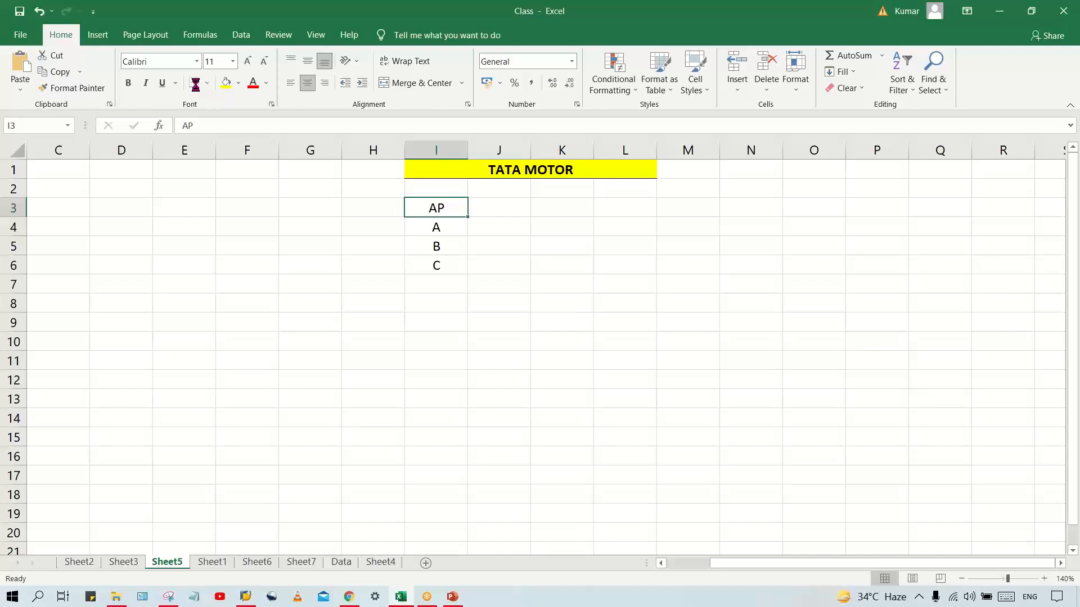
pyautogui.hotkey('ctrl', 'b')
pyautogui.click(194, 83)
# Enter VM, IP and PP in cells J4 to J6, beside A, B and C
pyautogui.click(501, 227)
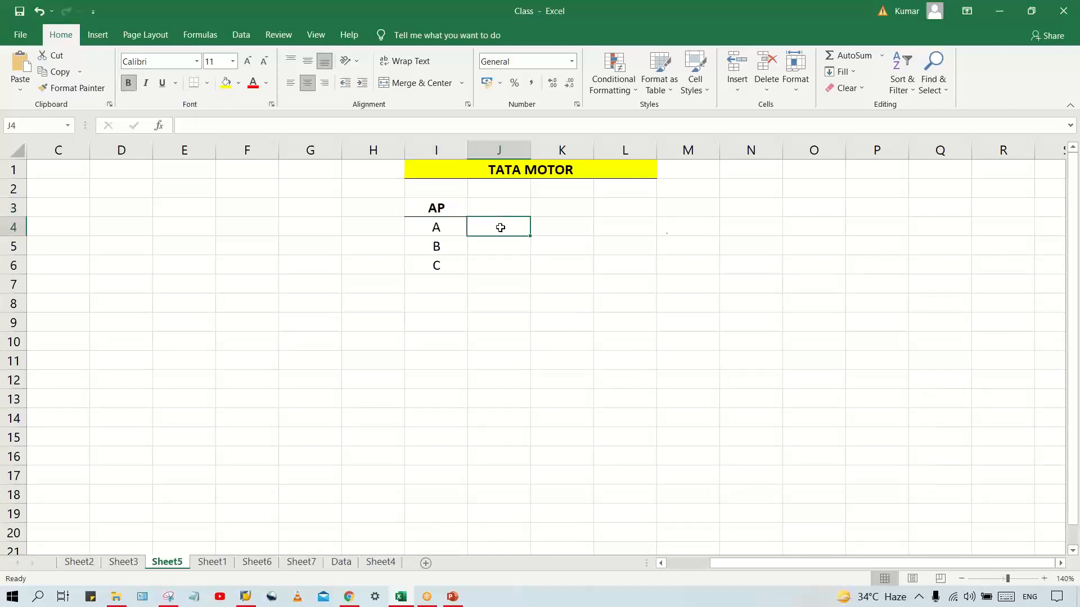
pyautogui.write('VM')
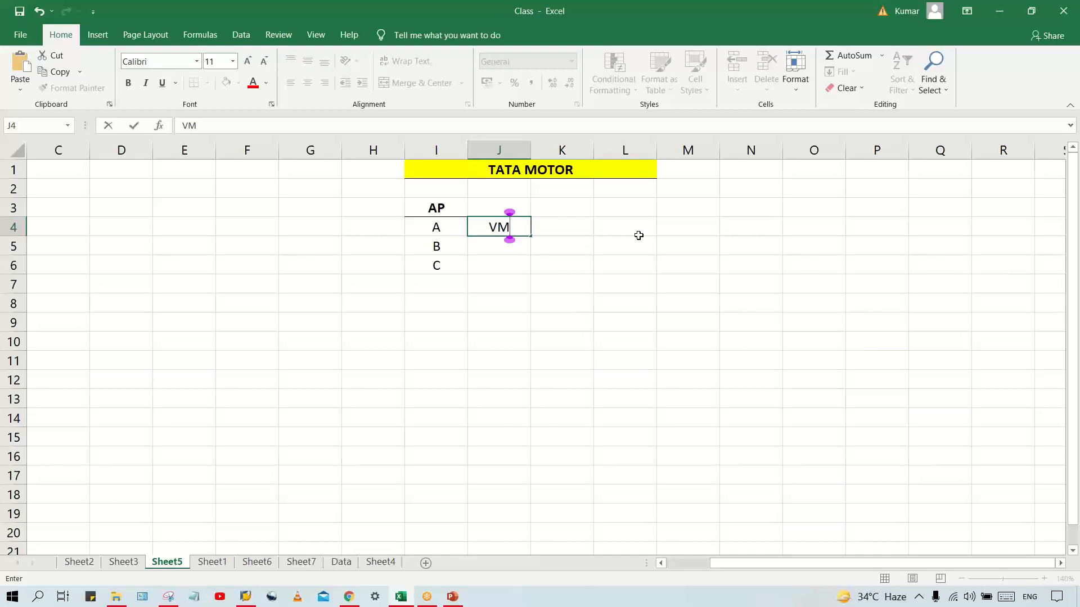
pyautogui.press('Return')
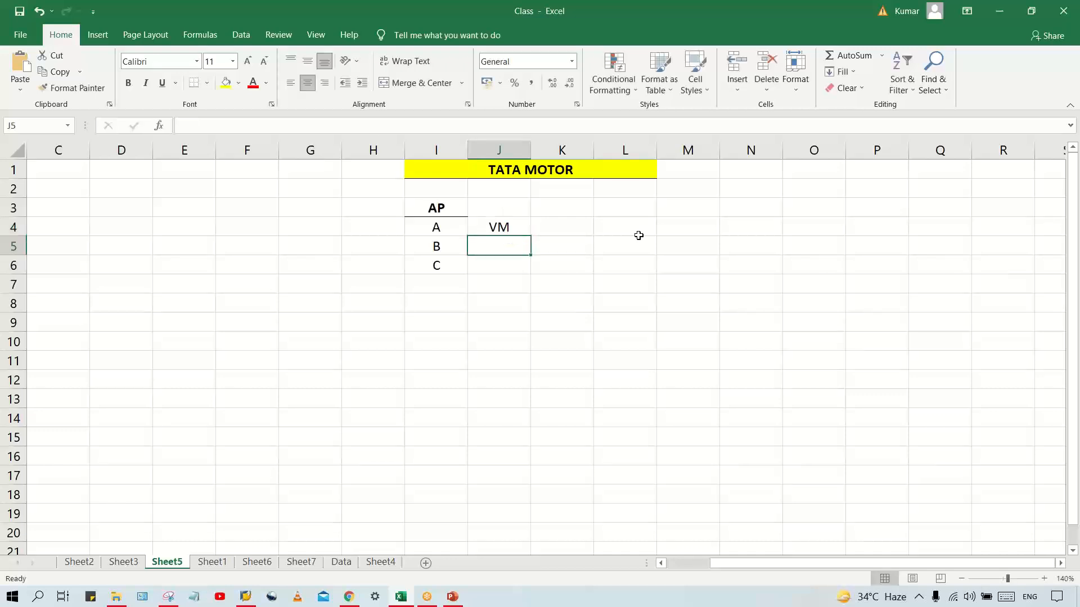
pyautogui.write('IP')
pyautogui.press('Return')
pyautogui.write('PP')
pyautogui.press('Return')
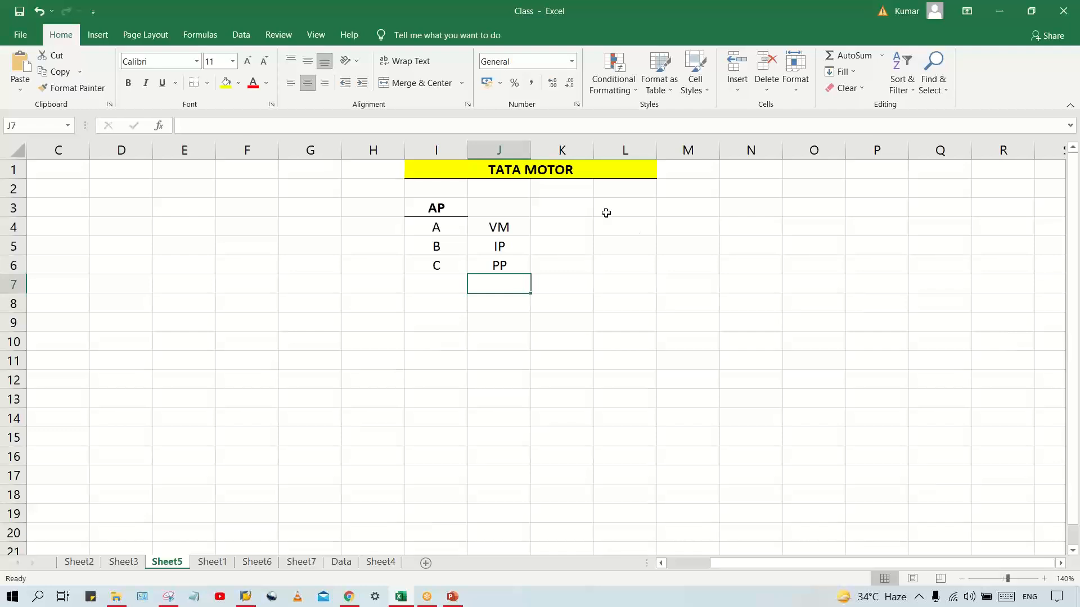
# Enter DUM. VN. in cell K4 and DUM. INV in cell K5
pyautogui.click(582, 234)
pyautogui.write('D')
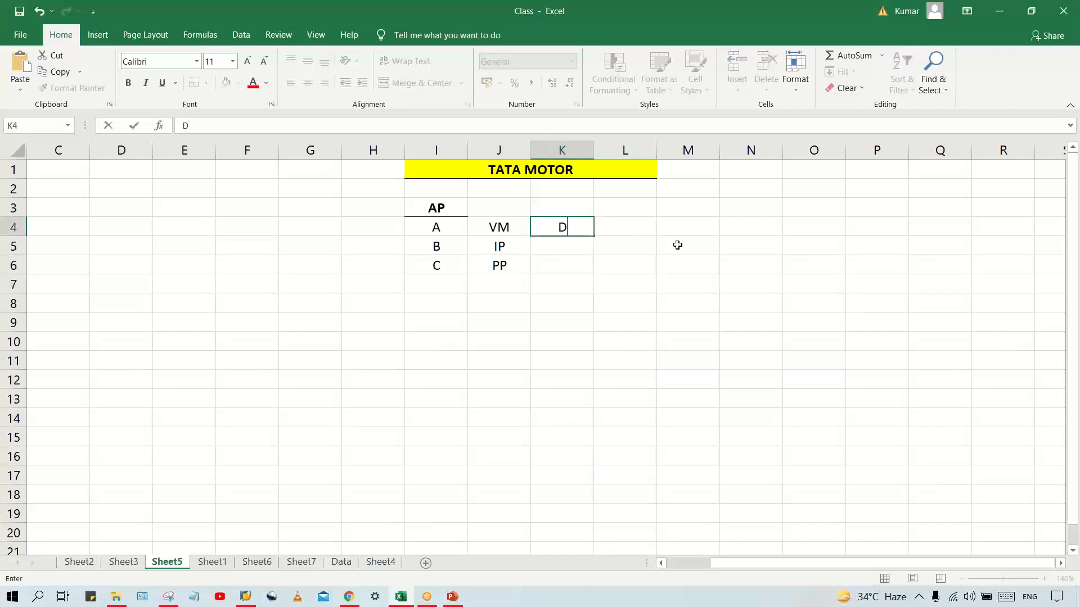
pyautogui.write('UM. VN')
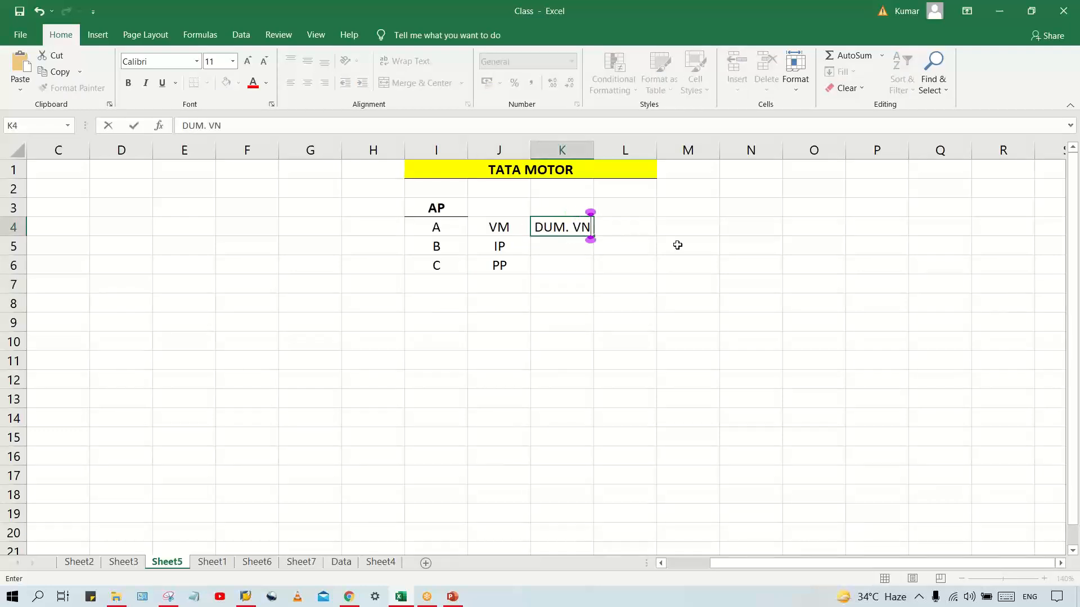
pyautogui.write('.')
pyautogui.press('Return')
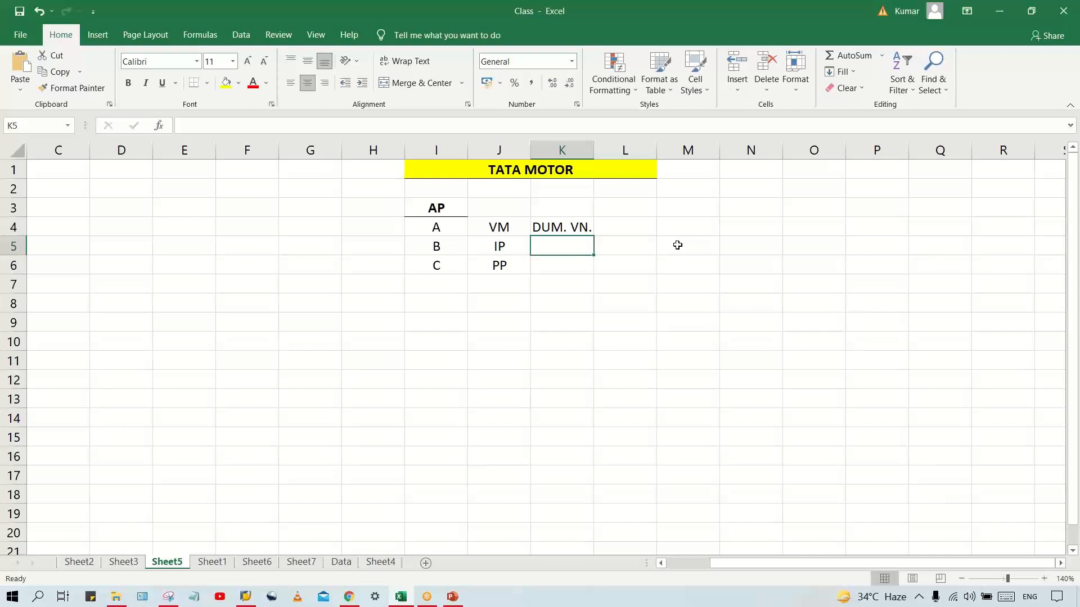
pyautogui.write('DUM.')
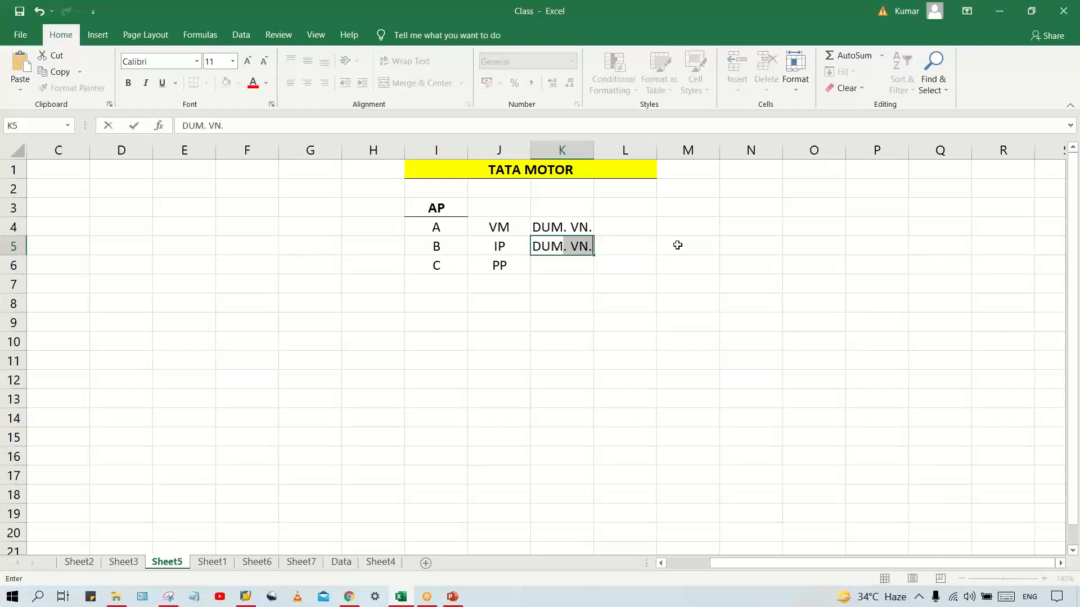
pyautogui.write(' INV')
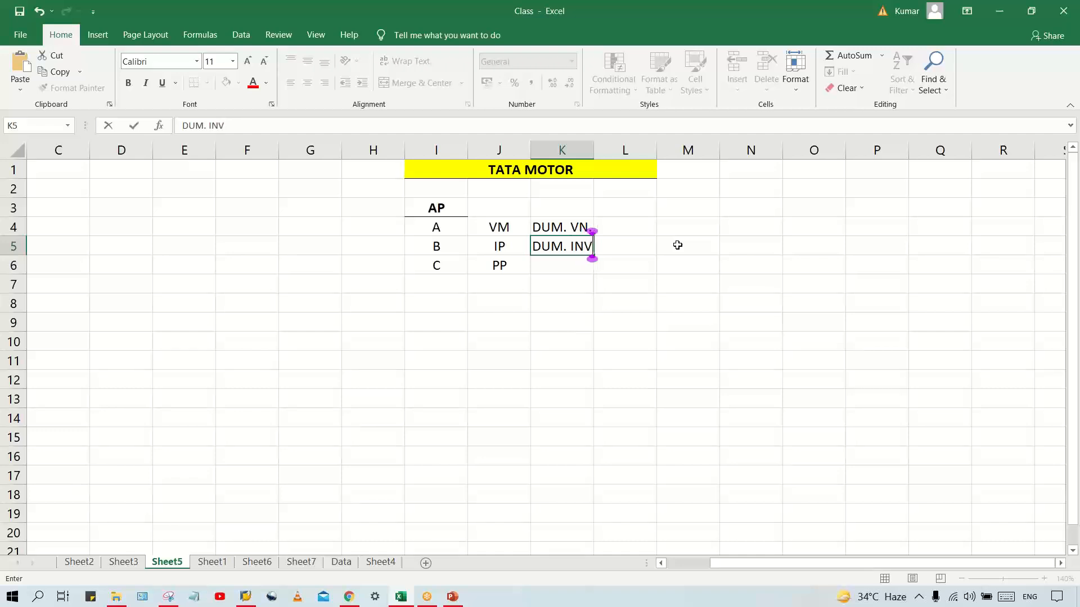
pyautogui.press('Return')
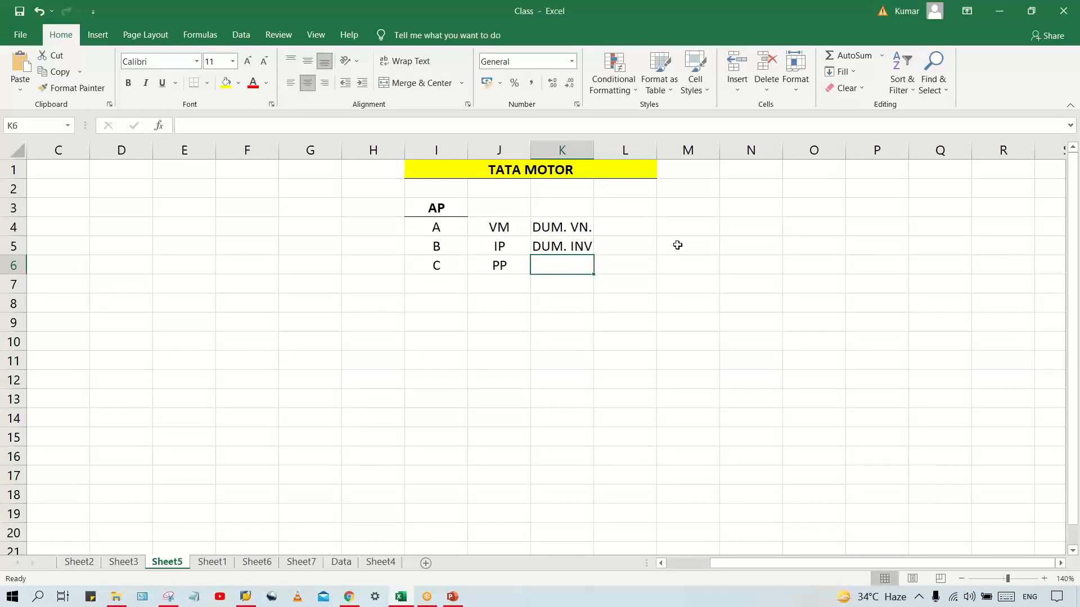
pyautogui.write('RLS')
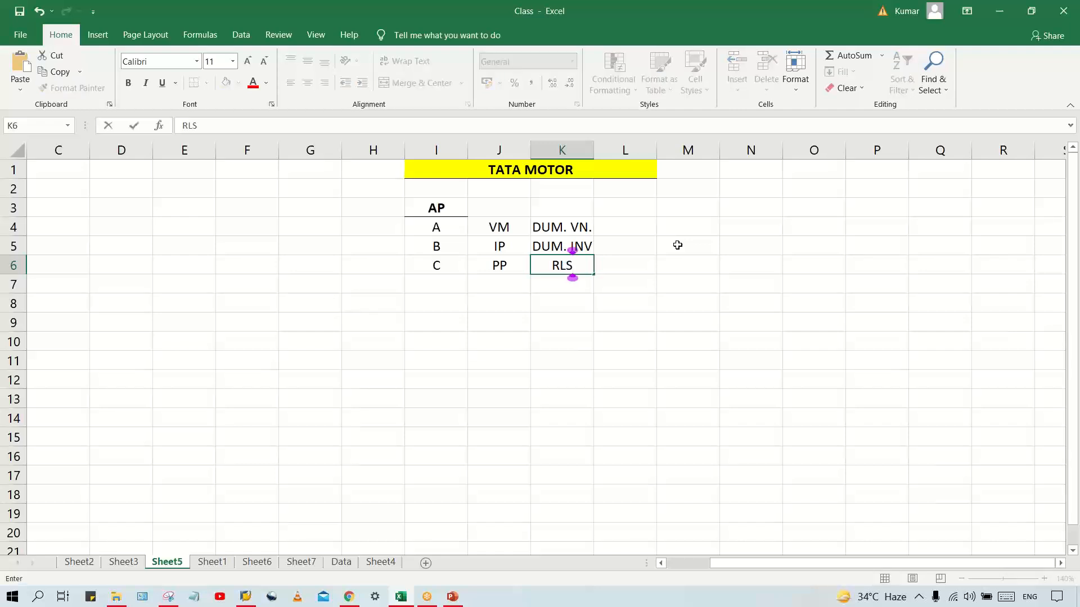
pyautogui.write('.')
pyautogui.press('BackSpace')
pyautogui.press('BackSpace')
pyautogui.press('BackSpace')
pyautogui.press('BackSpace')
# Enter PYT. POST in cell K6, in the PP row
pyautogui.write('PYT. POST')
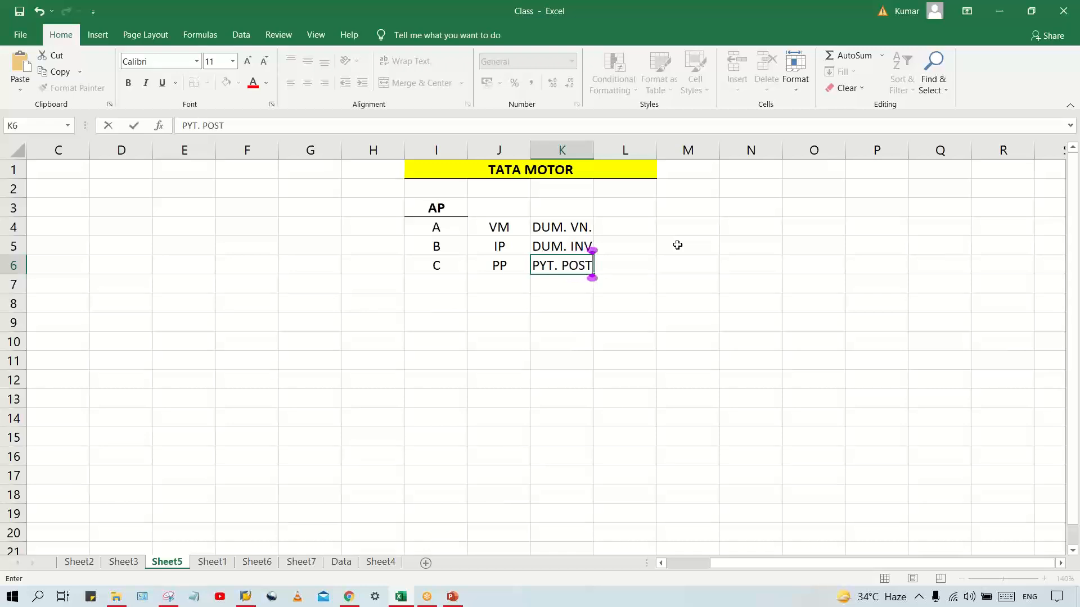
pyautogui.press('Return')
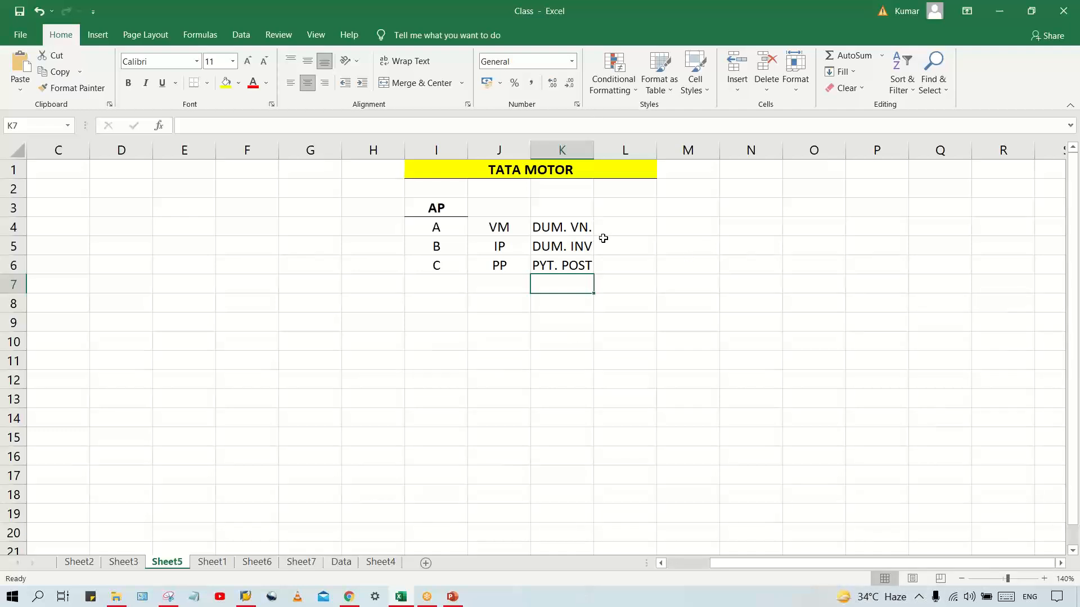
pyautogui.click(433, 236)
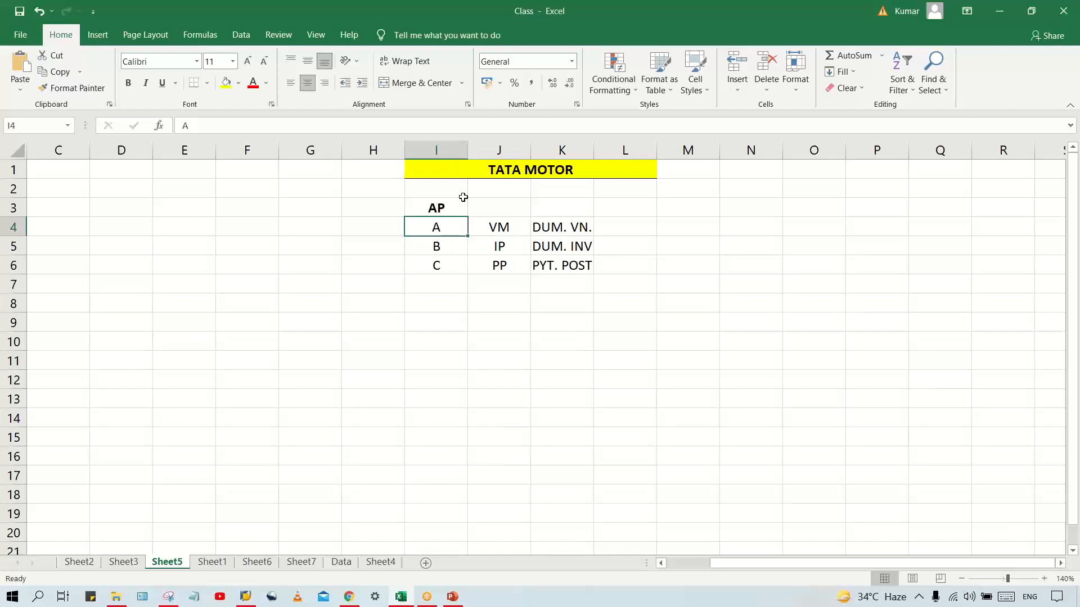
pyautogui.click(550, 227)
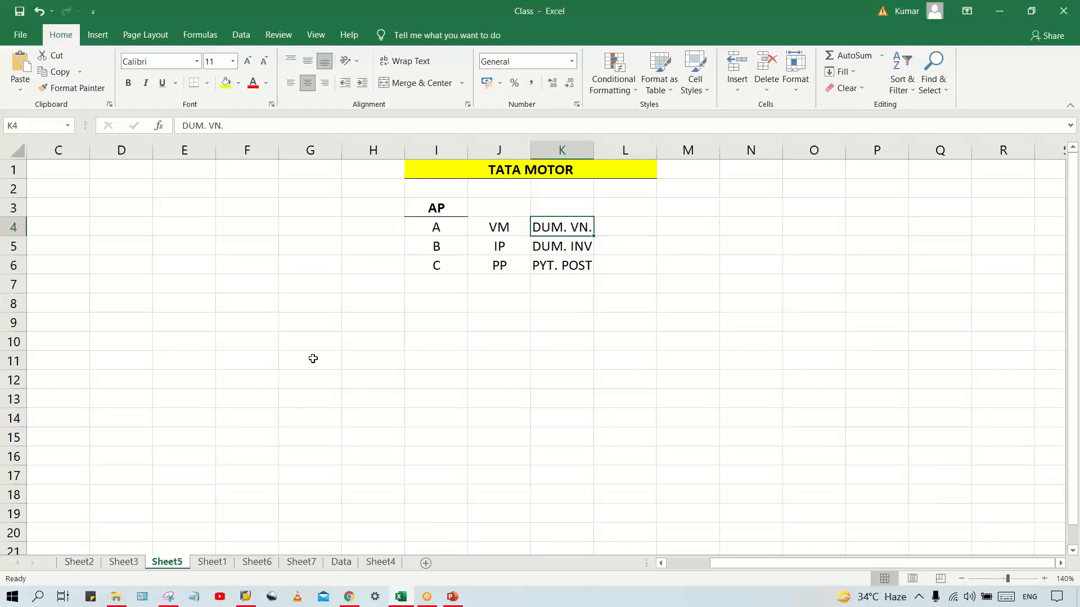
pyautogui.click(459, 222)
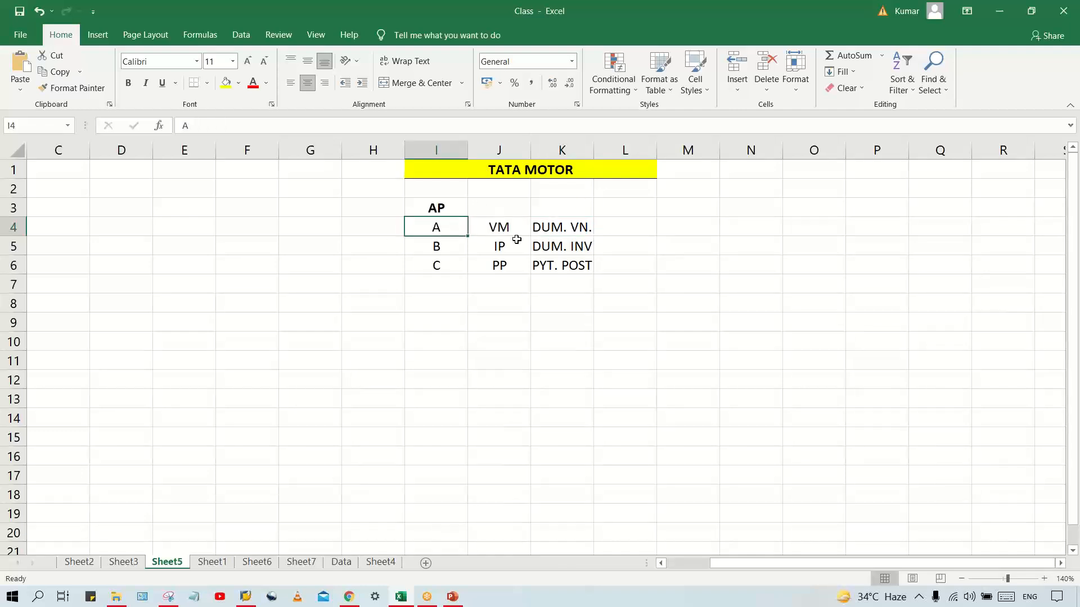
pyautogui.click(551, 227)
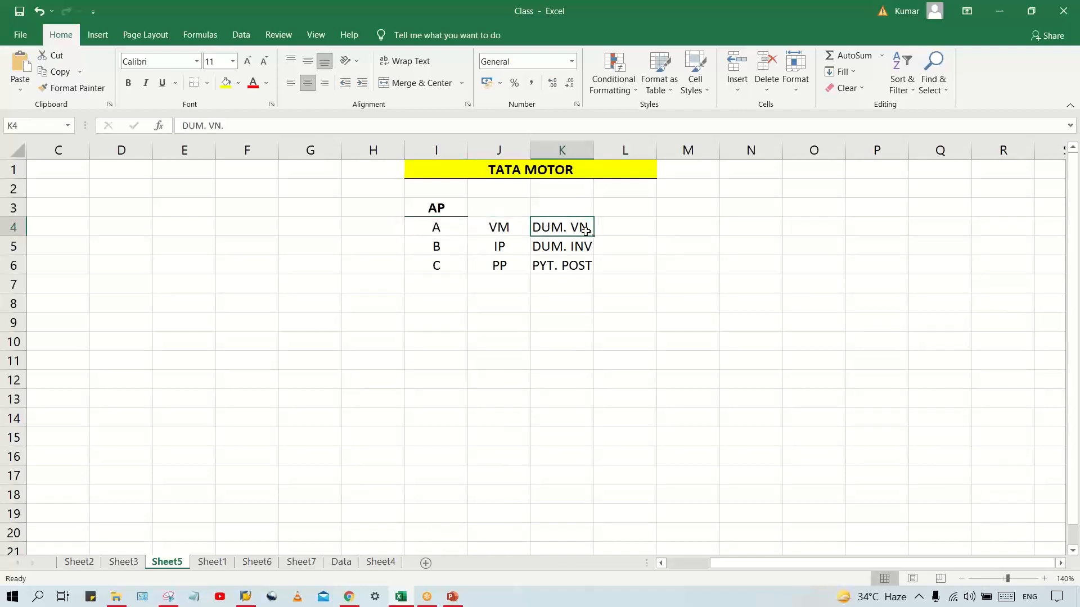
# Enter DONE in cell L4 and X in L5, and fill the X down into L6
pyautogui.click(621, 223)
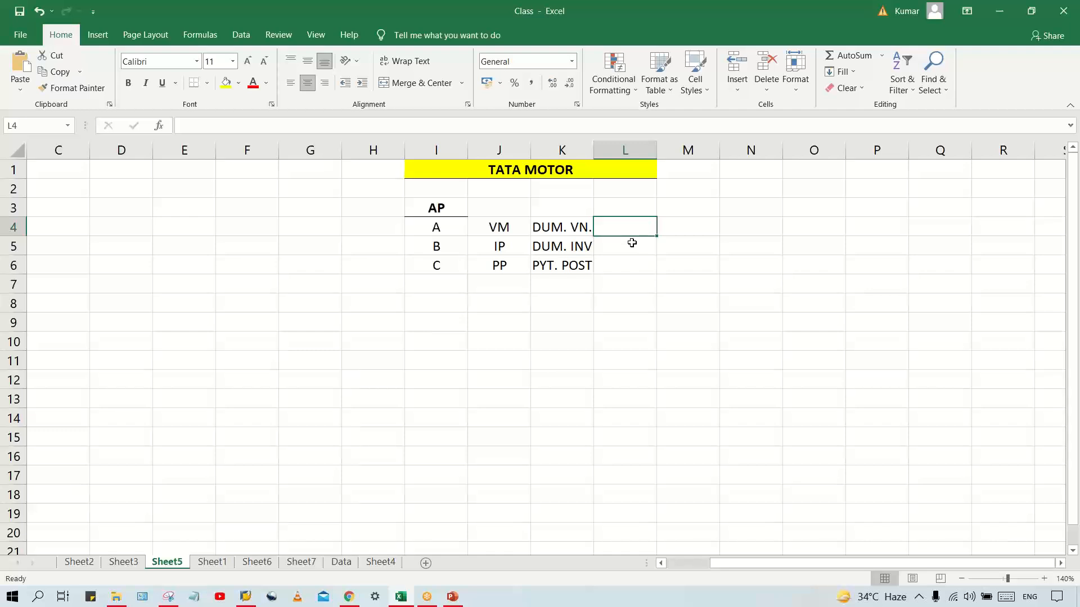
pyautogui.write('DONE')
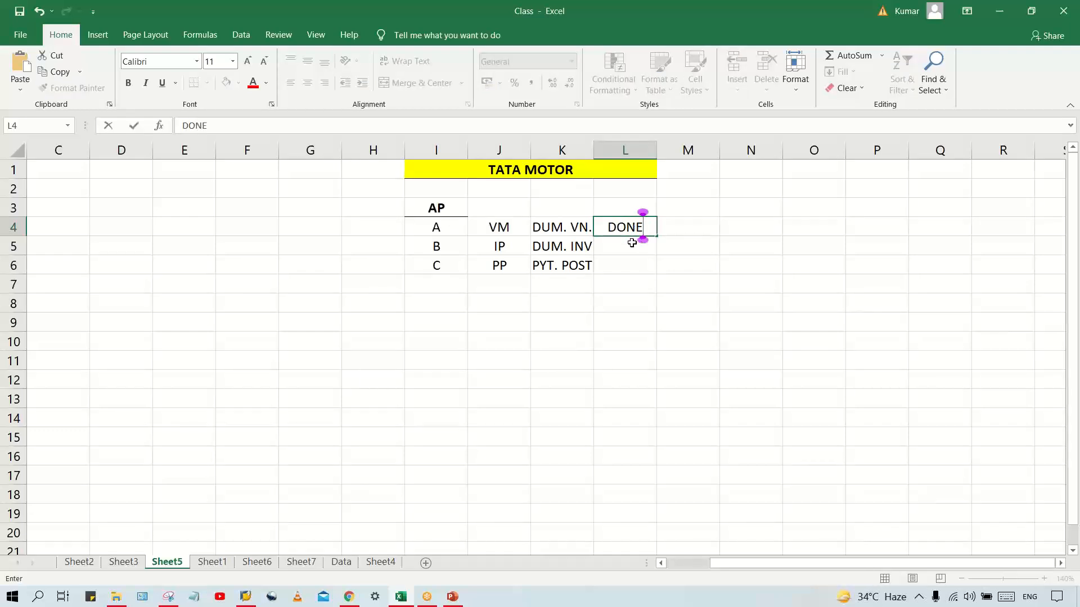
pyautogui.click(631, 243)
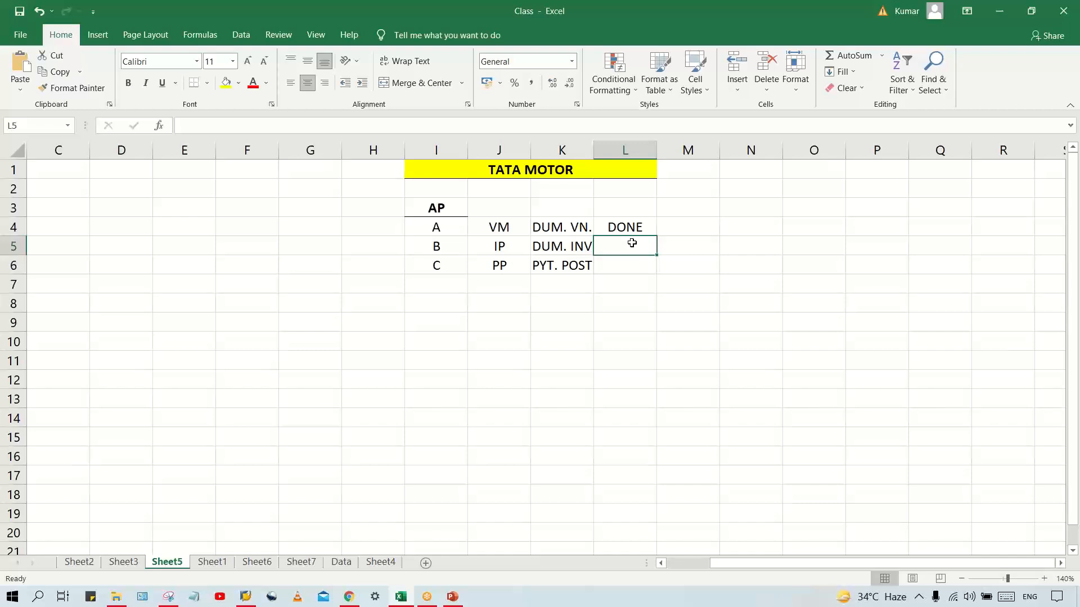
pyautogui.write('X')
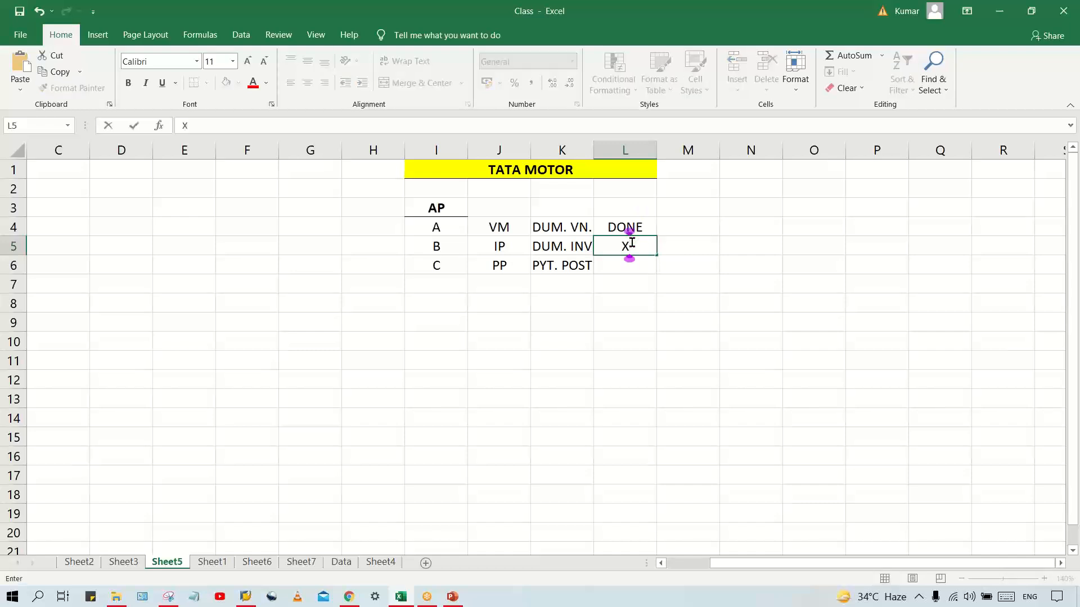
pyautogui.press('Return')
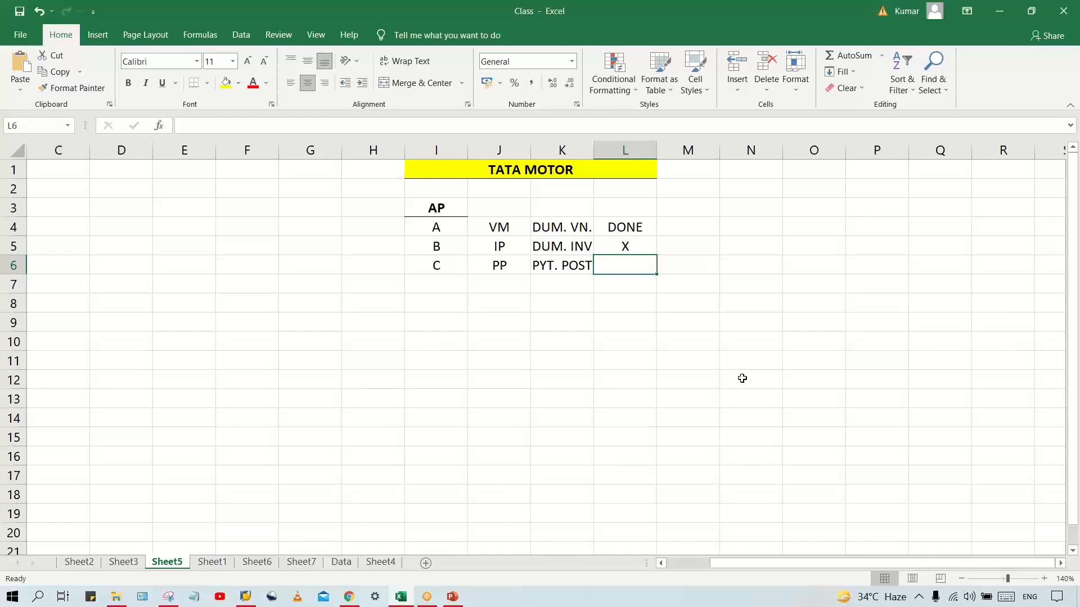
pyautogui.hotkey('ctrl', 'd')
# Enter TG in cells M5 and M6, beside the two rows marked X
pyautogui.press('Up')
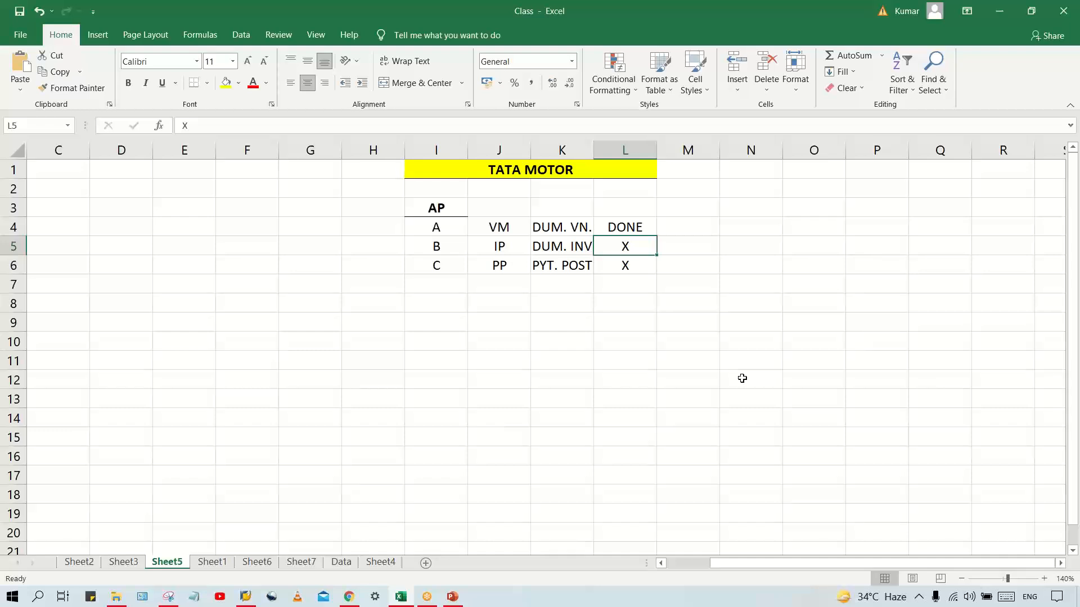
pyautogui.click(626, 271)
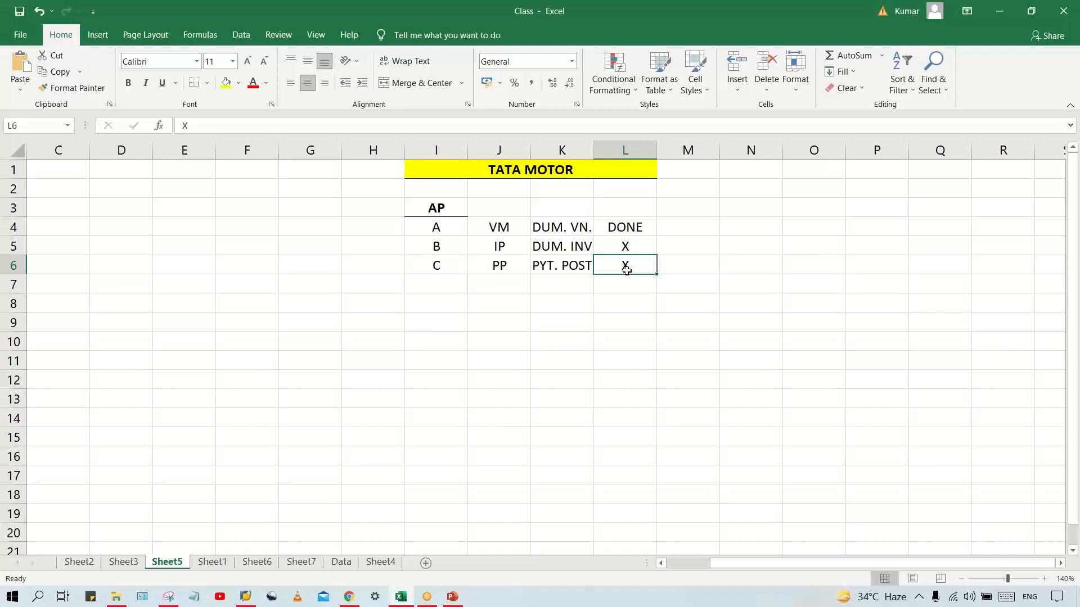
pyautogui.press('Up')
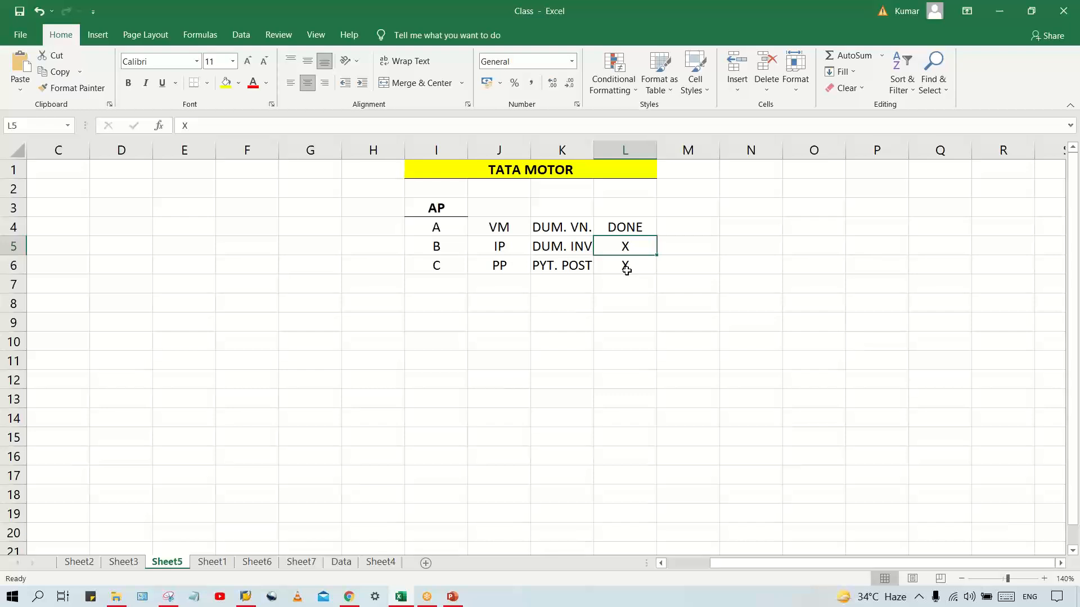
pyautogui.press('Right')
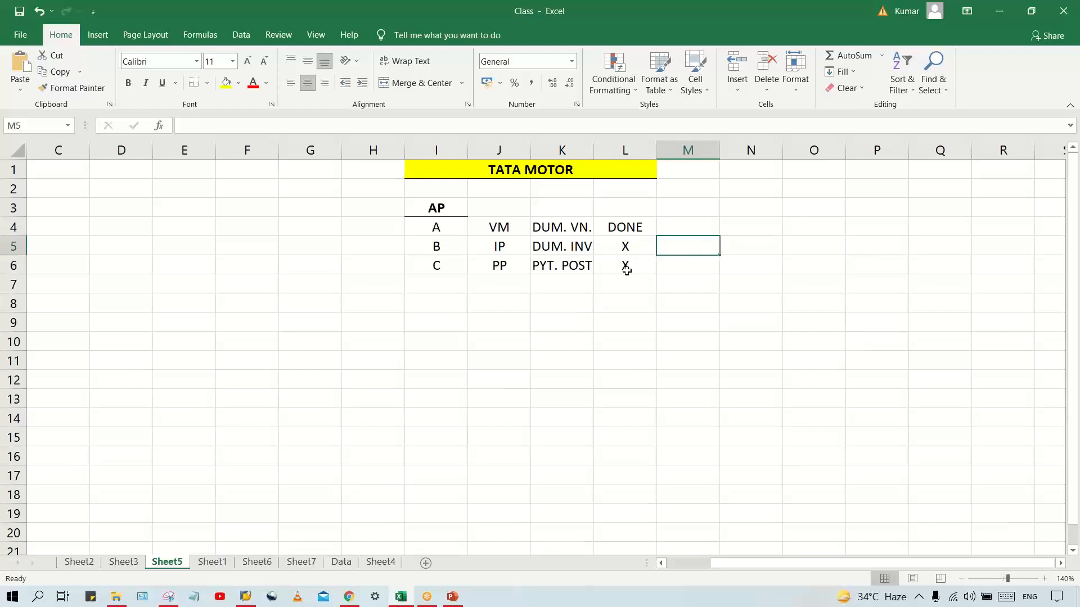
pyautogui.write('TG')
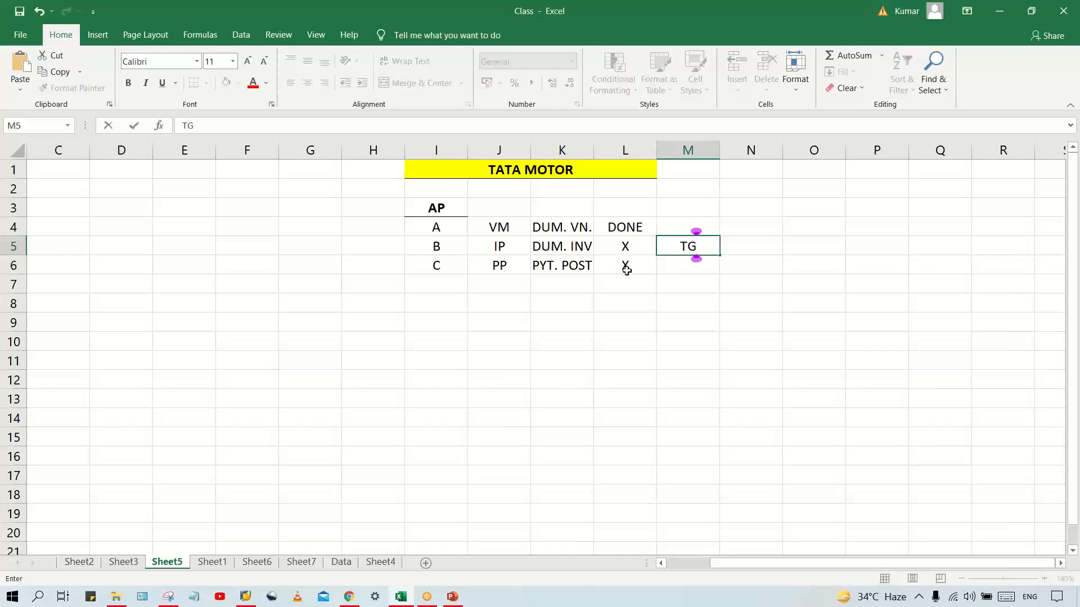
pyautogui.press('Return')
pyautogui.write('TG')
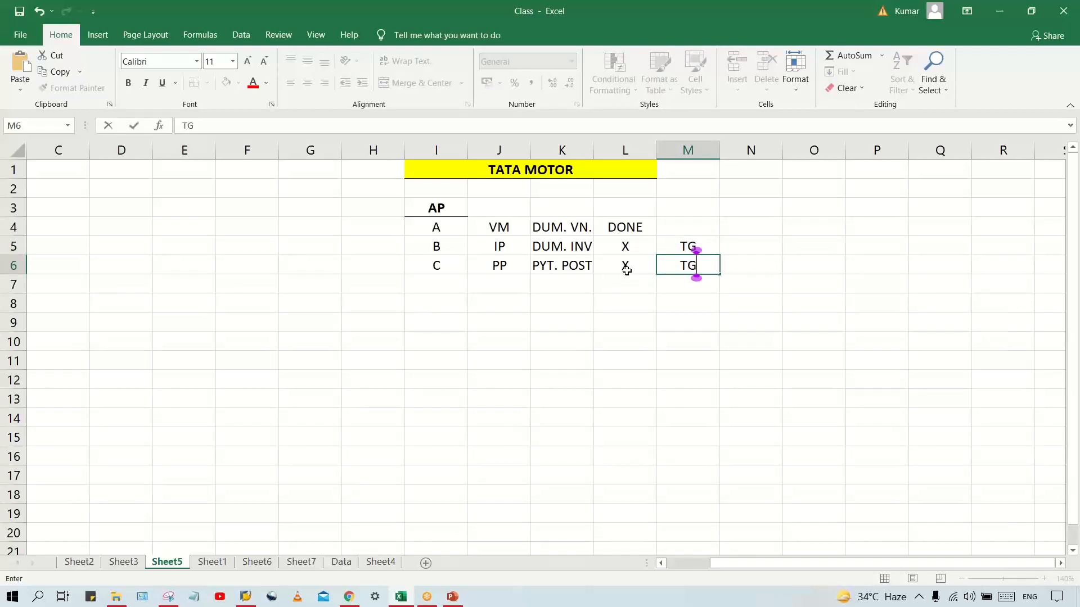
pyautogui.press('Return')
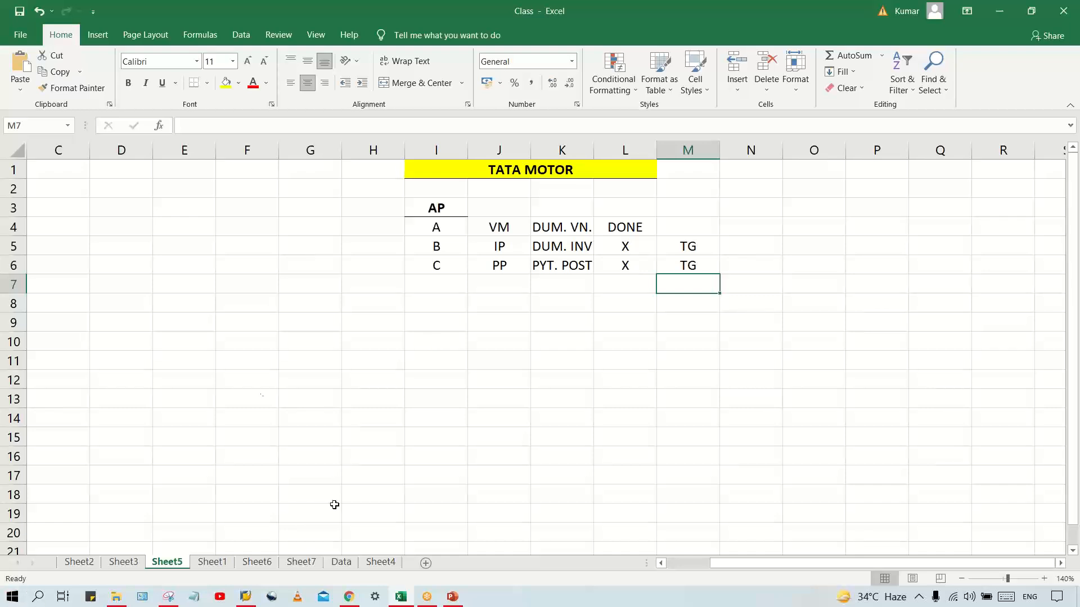
# Enter the tolerance group codes TG01, TG02 and TG03 in cells I8, J8 and K8
pyautogui.click(449, 303)
pyautogui.click(510, 306)
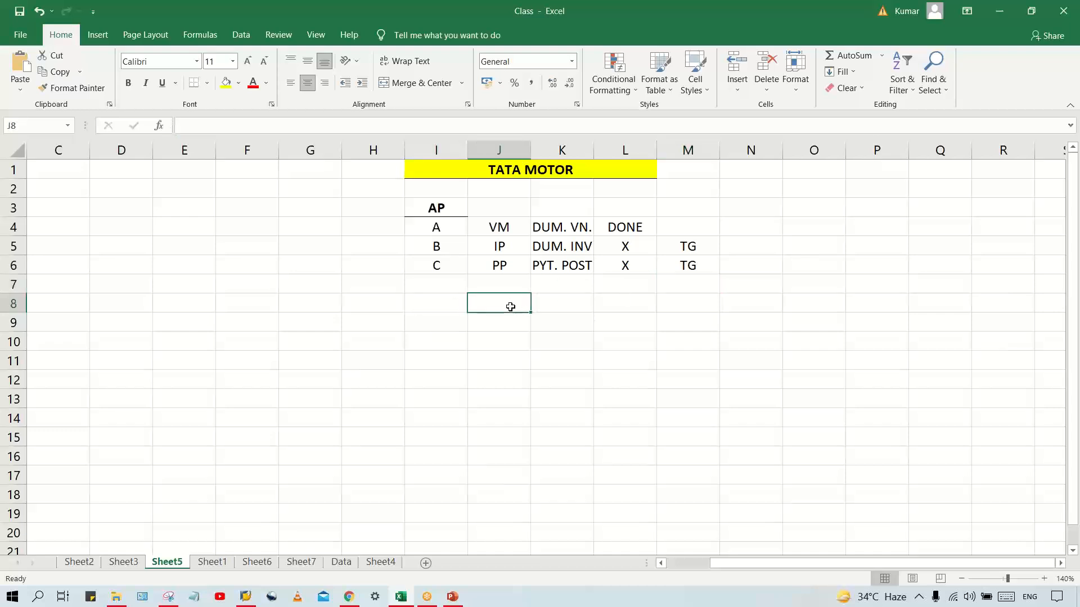
pyautogui.click(440, 306)
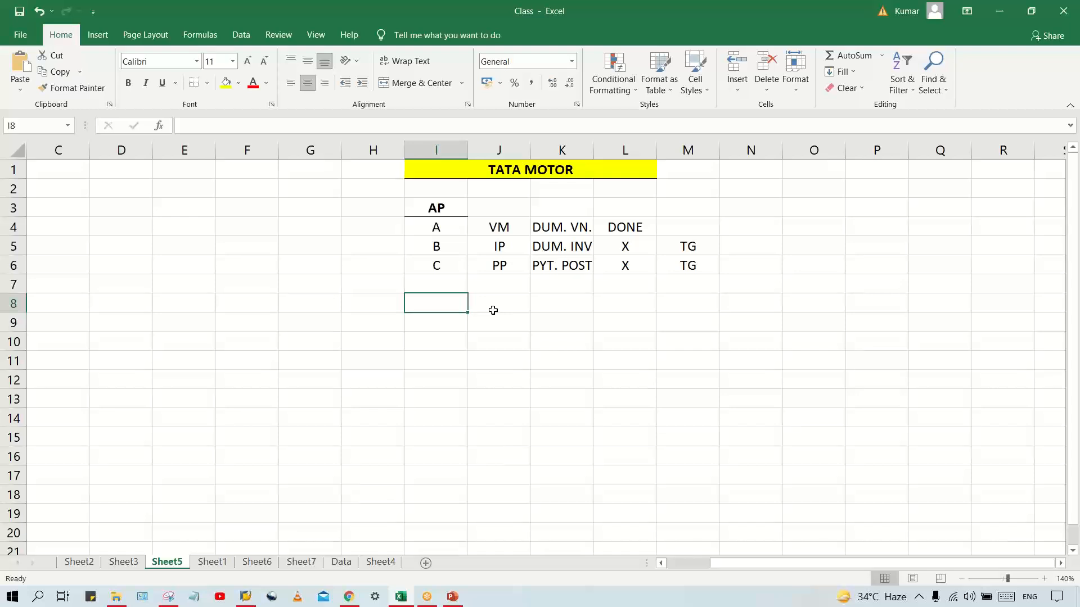
pyautogui.write('TG01')
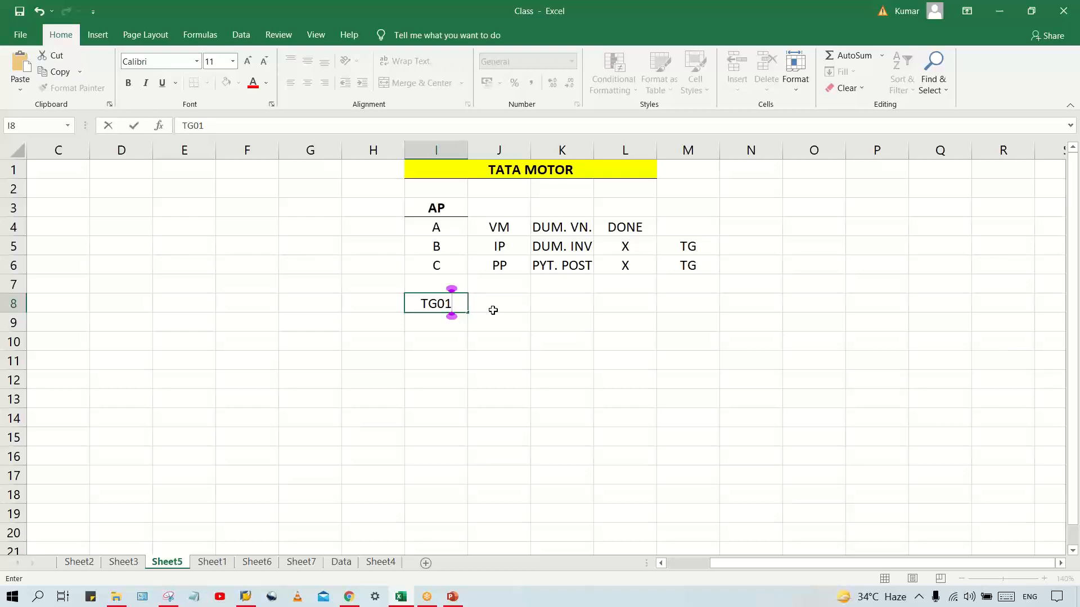
pyautogui.click(493, 310)
pyautogui.write('TG02')
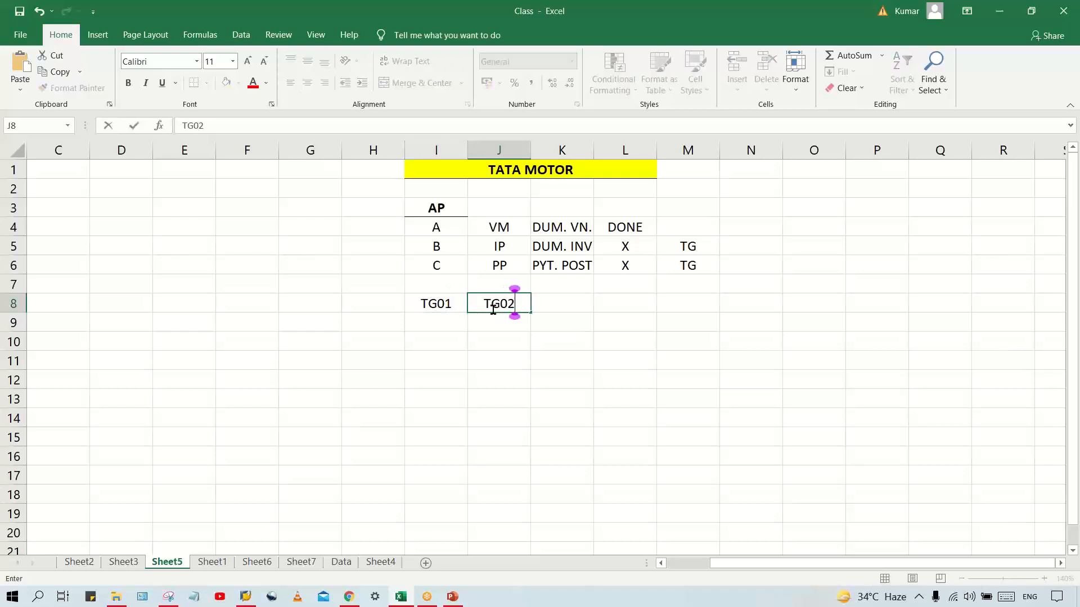
pyautogui.press('Tab')
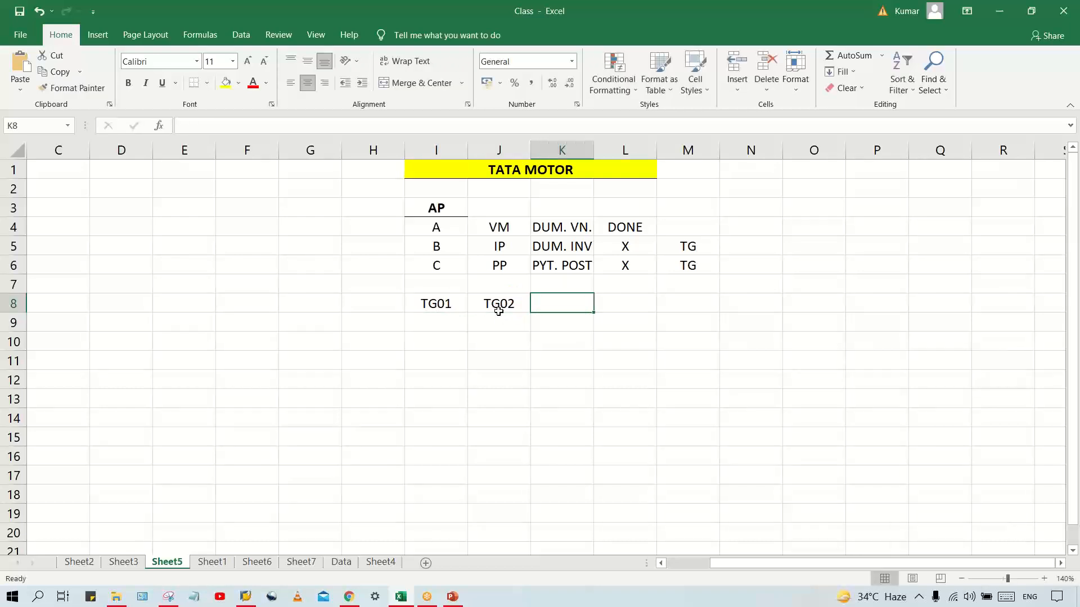
pyautogui.write('TG03')
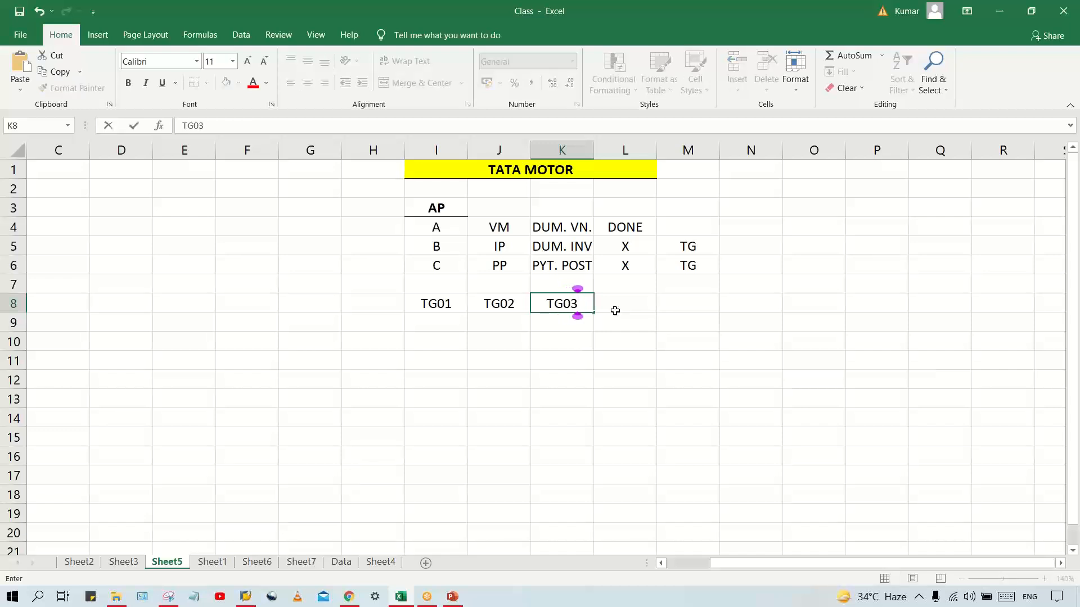
pyautogui.press('Return')
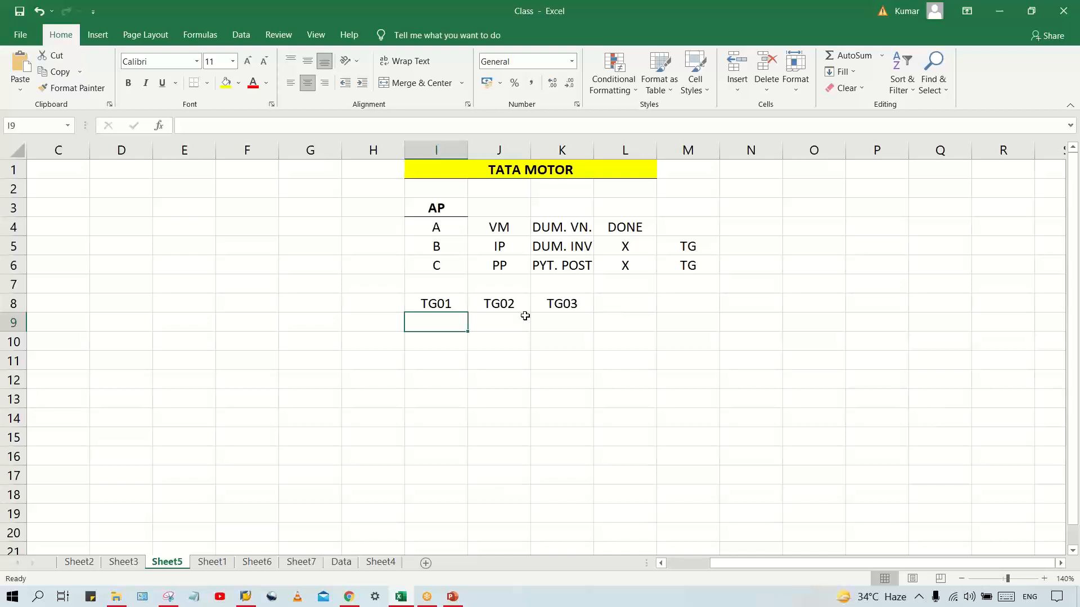
# Enter the limits 1 LAC, 50 LAC and UNL. in I9:K9, directly beneath the three TG codes
pyautogui.click(440, 303)
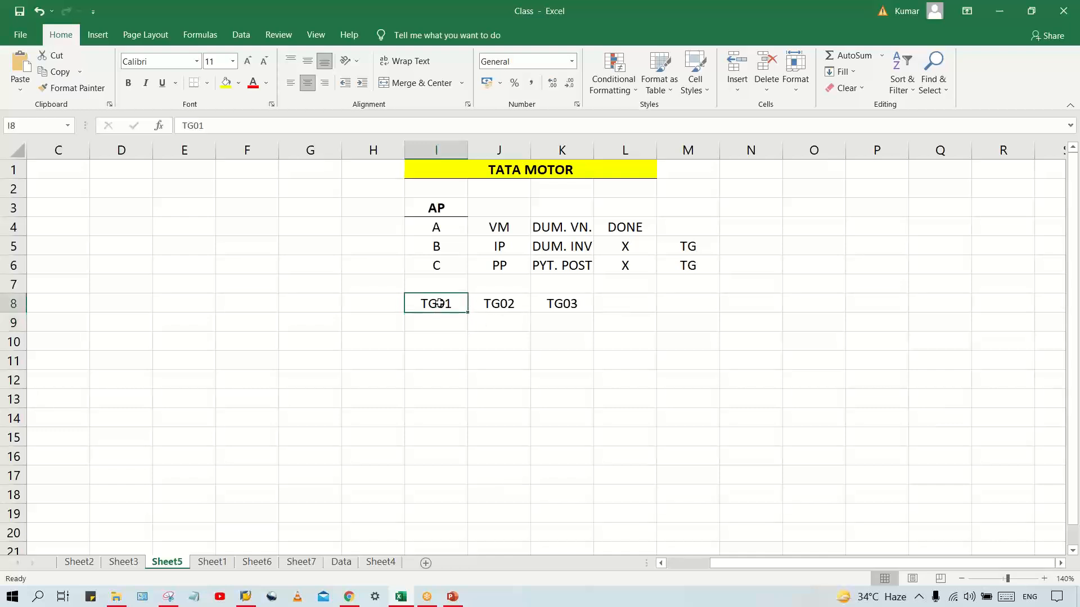
pyautogui.click(519, 305)
pyautogui.click(565, 304)
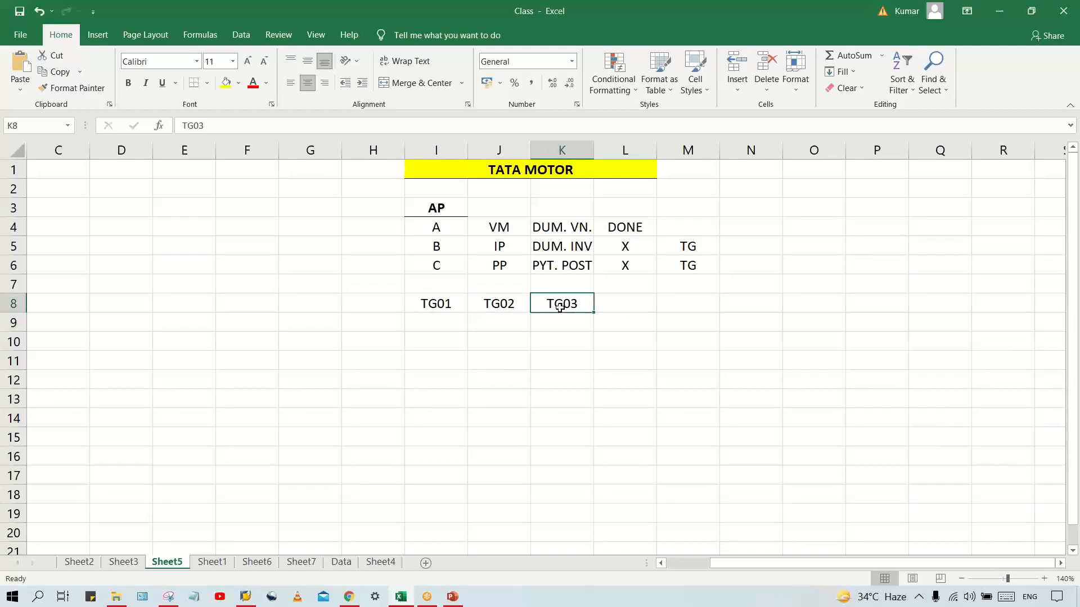
pyautogui.click(432, 327)
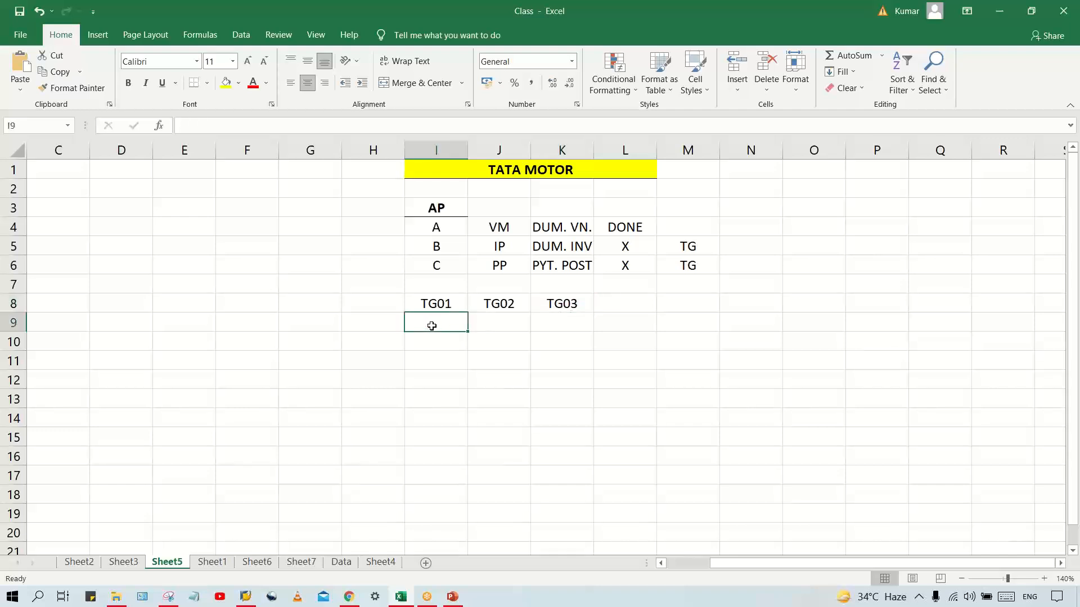
pyautogui.write('1 LAC')
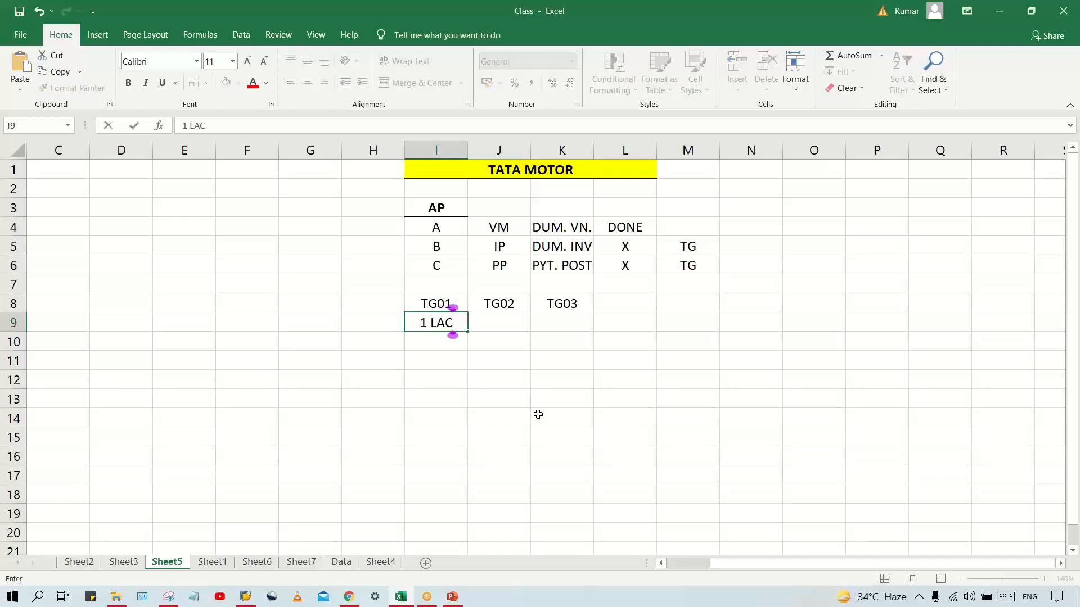
pyautogui.press('Tab')
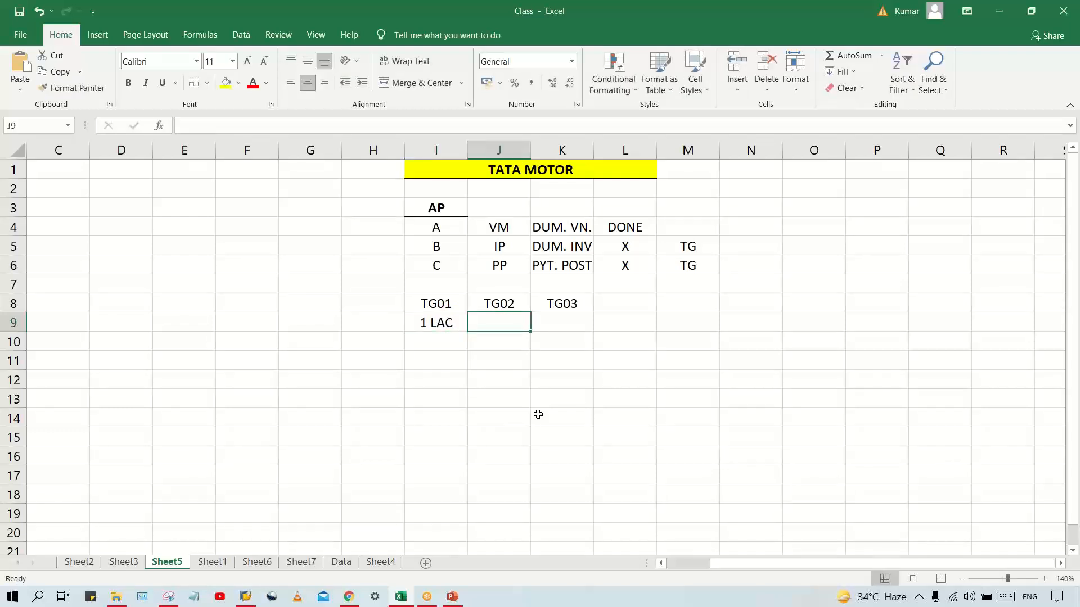
pyautogui.write('50 LAC')
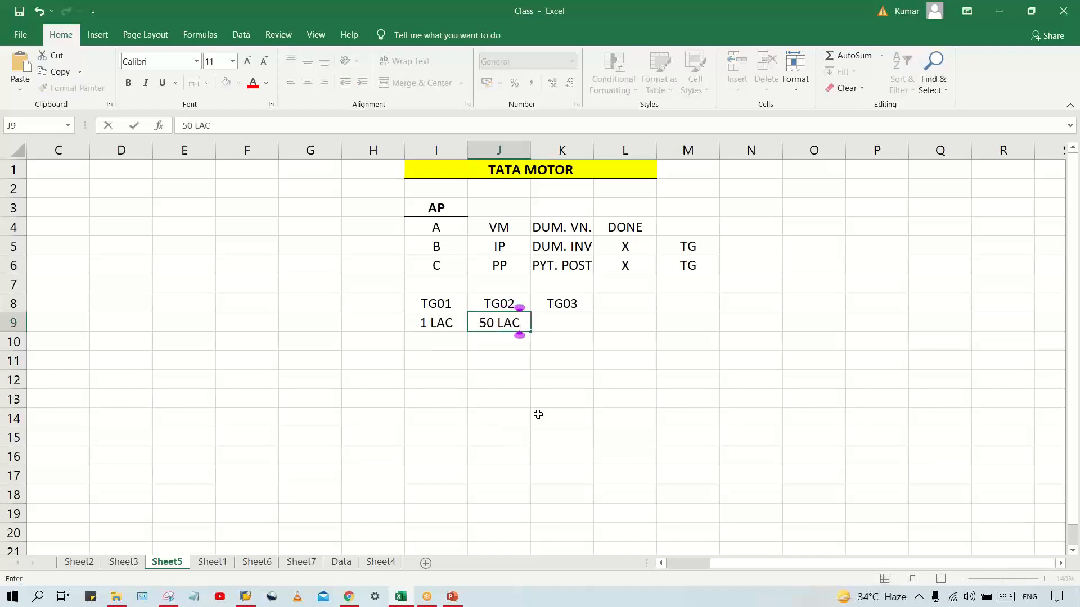
pyautogui.press('Tab')
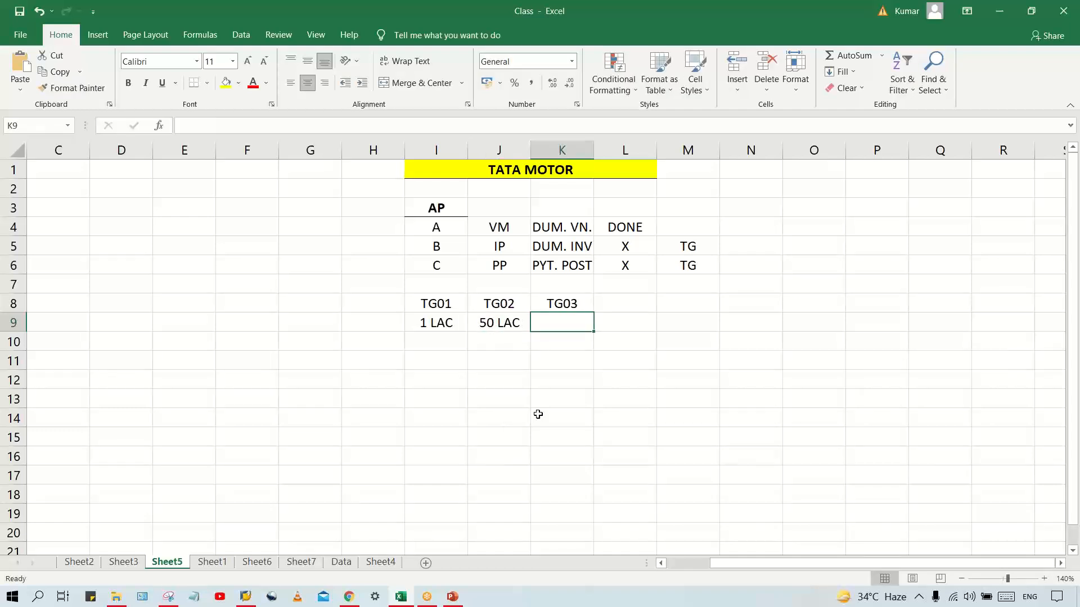
pyautogui.write('UNL.')
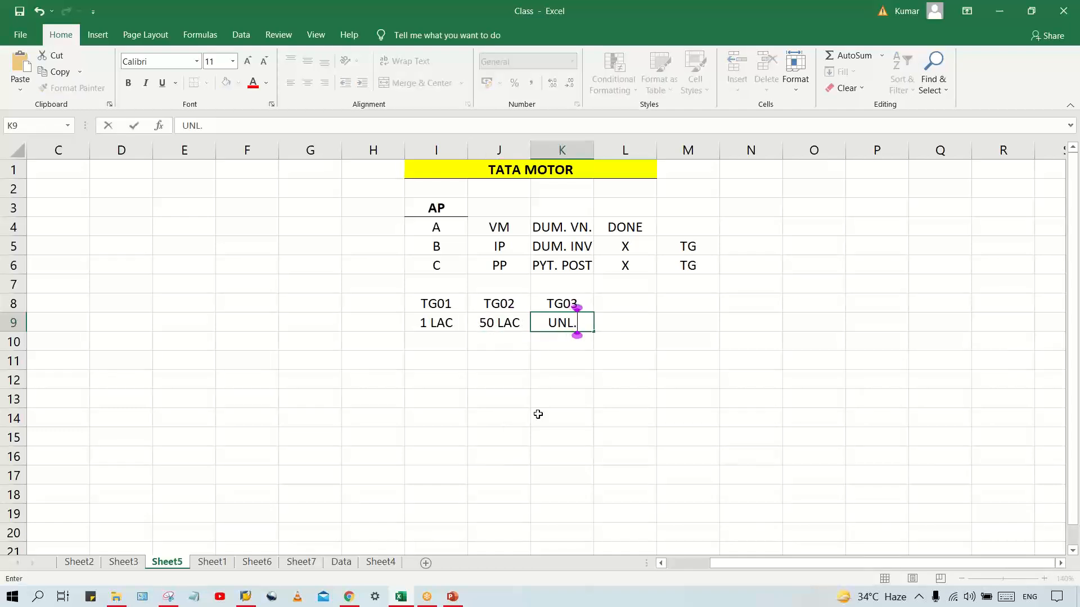
pyautogui.press('Return')
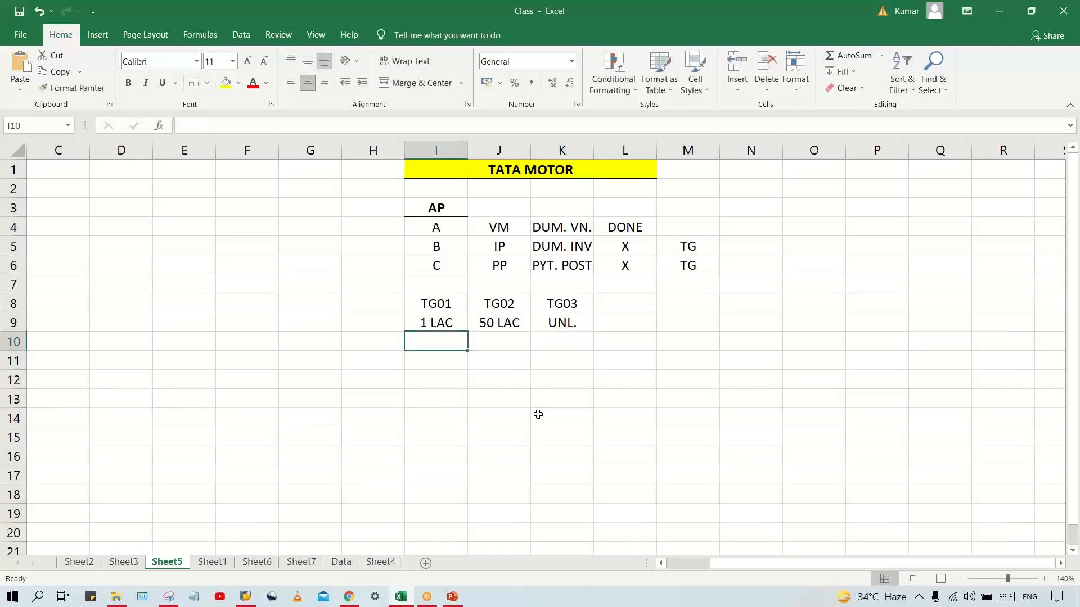
# List A, B, C and D down cells I12 to I15, below the TG01 column
pyautogui.click(451, 323)
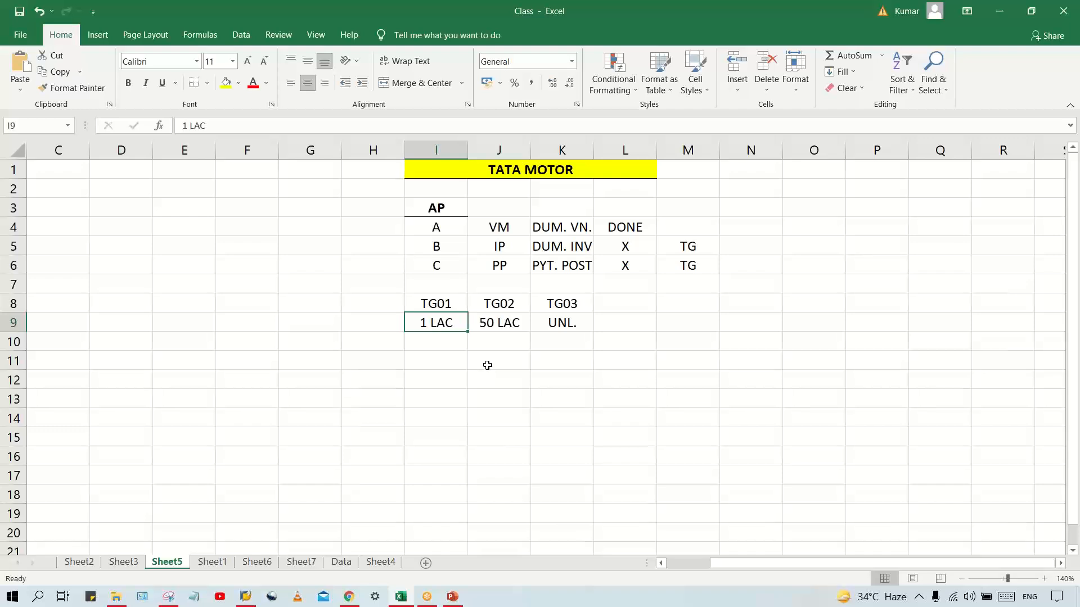
pyautogui.press('Down')
pyautogui.press('Down')
pyautogui.press('Down')
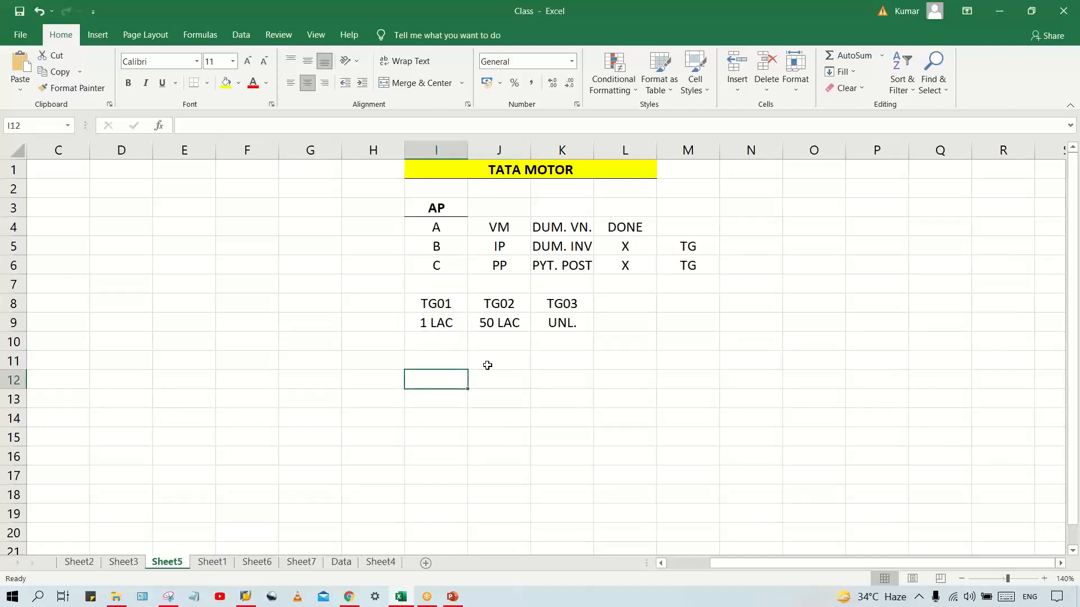
pyautogui.write('AB')
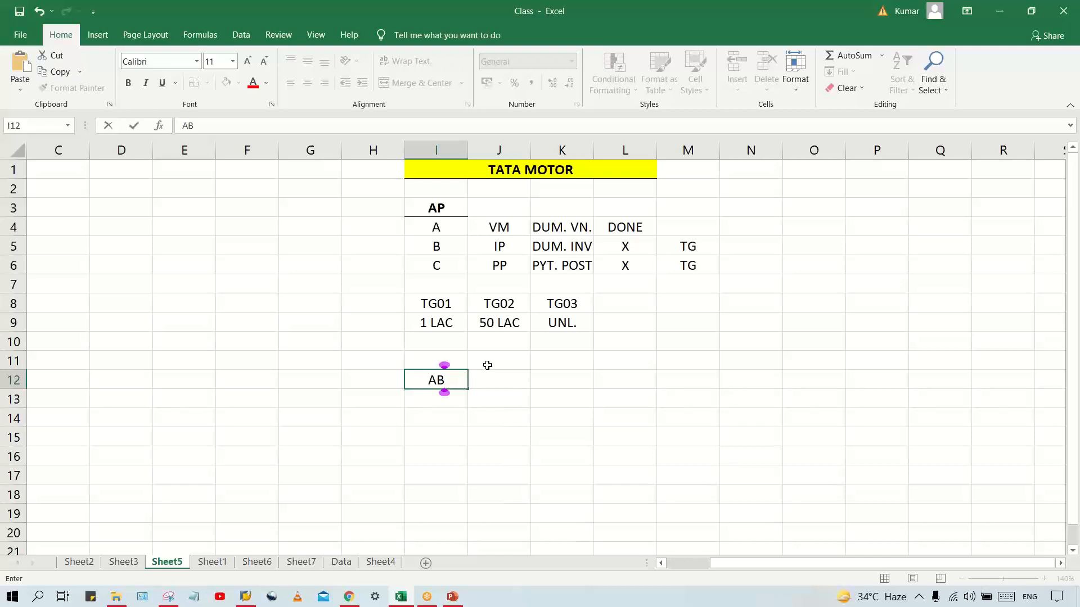
pyautogui.press('Return')
pyautogui.press('Up')
pyautogui.write('A')
pyautogui.press('Return')
pyautogui.write('B')
pyautogui.press('Return')
pyautogui.write('C')
pyautogui.press('Return')
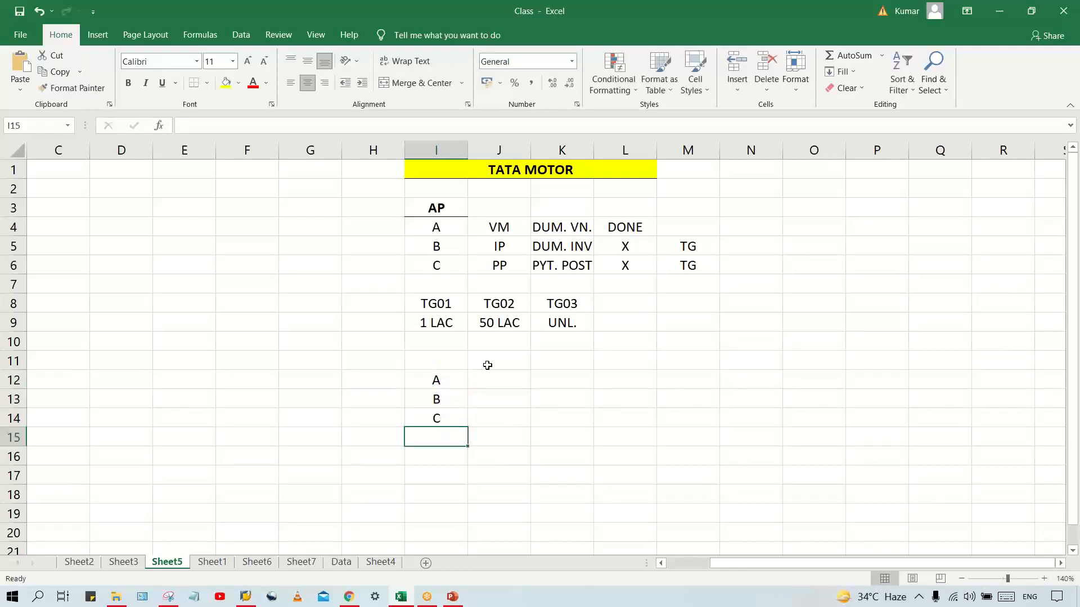
pyautogui.write('D')
pyautogui.press('Return')
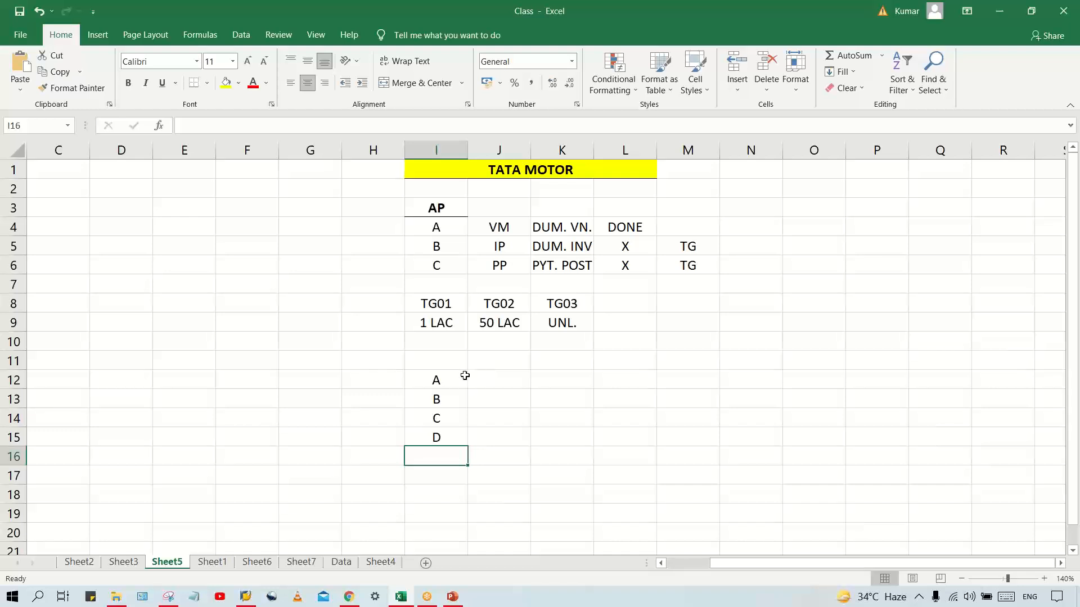
# Review the TG codes in row 8 and the TG01 limit against the members listed in I12:I15
pyautogui.moveTo(434, 387); pyautogui.dragTo(434, 431)
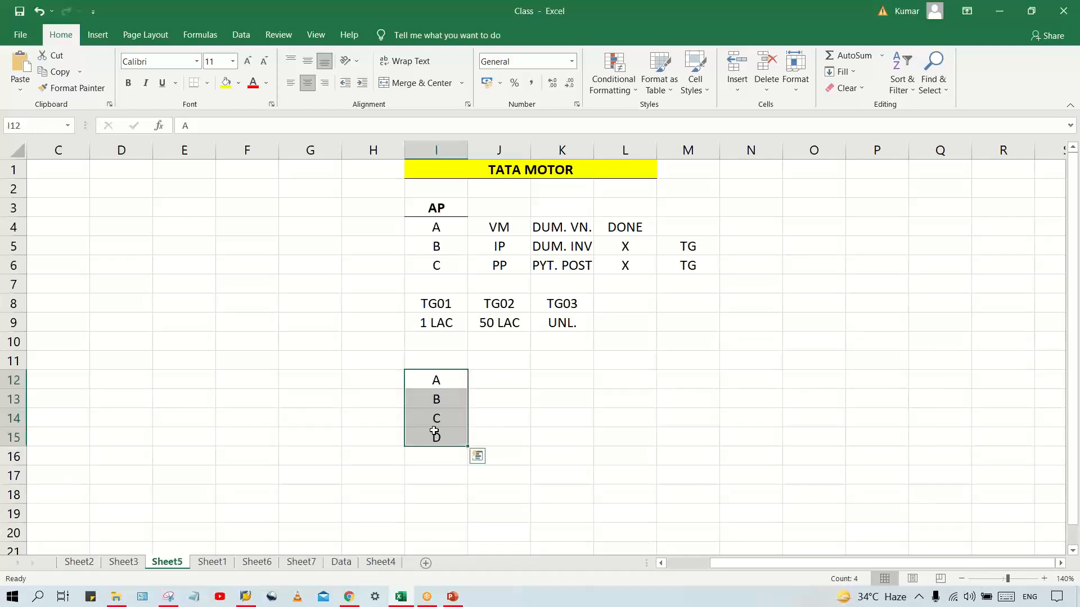
pyautogui.click(447, 306)
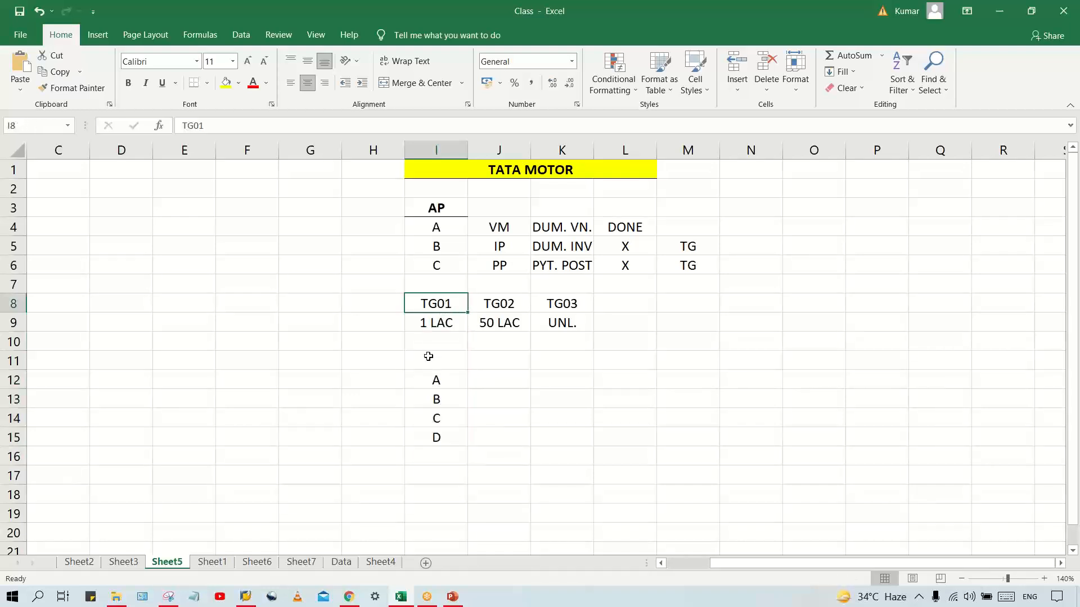
pyautogui.click(431, 400)
pyautogui.click(432, 416)
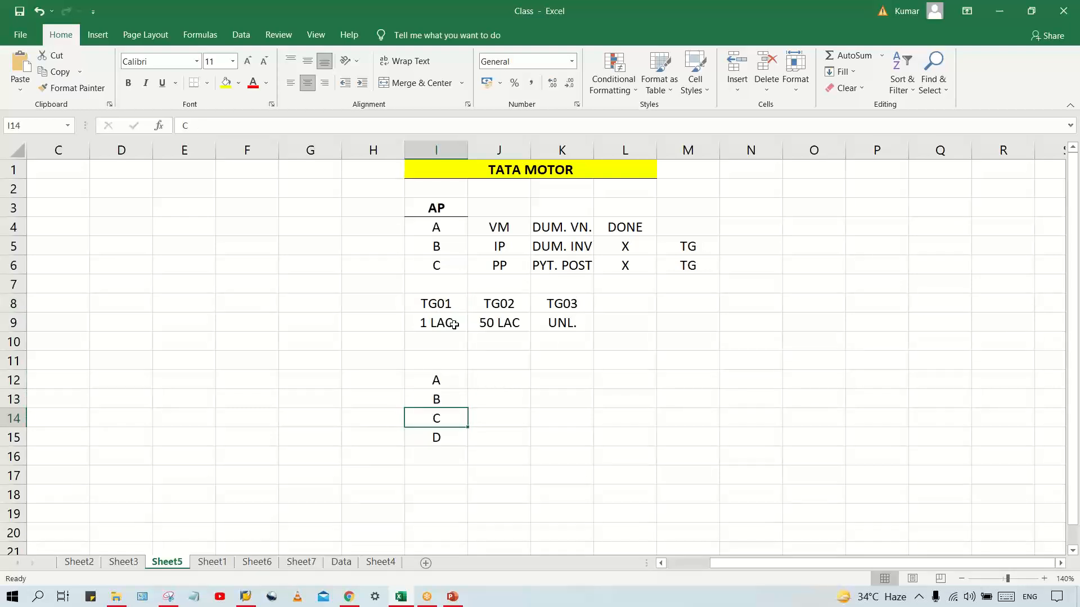
pyautogui.click(438, 302)
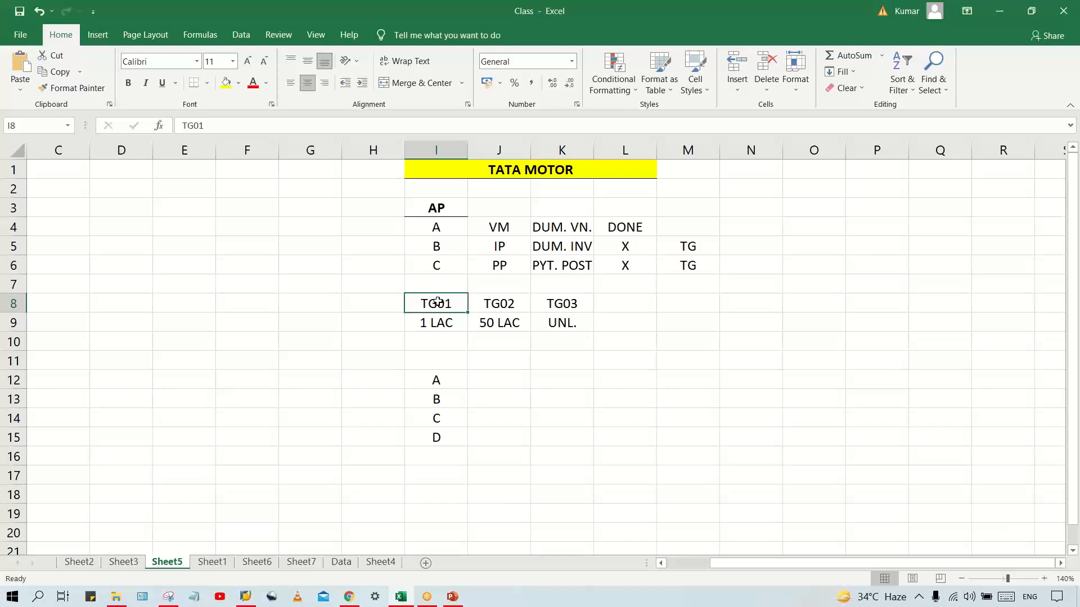
pyautogui.click(440, 331)
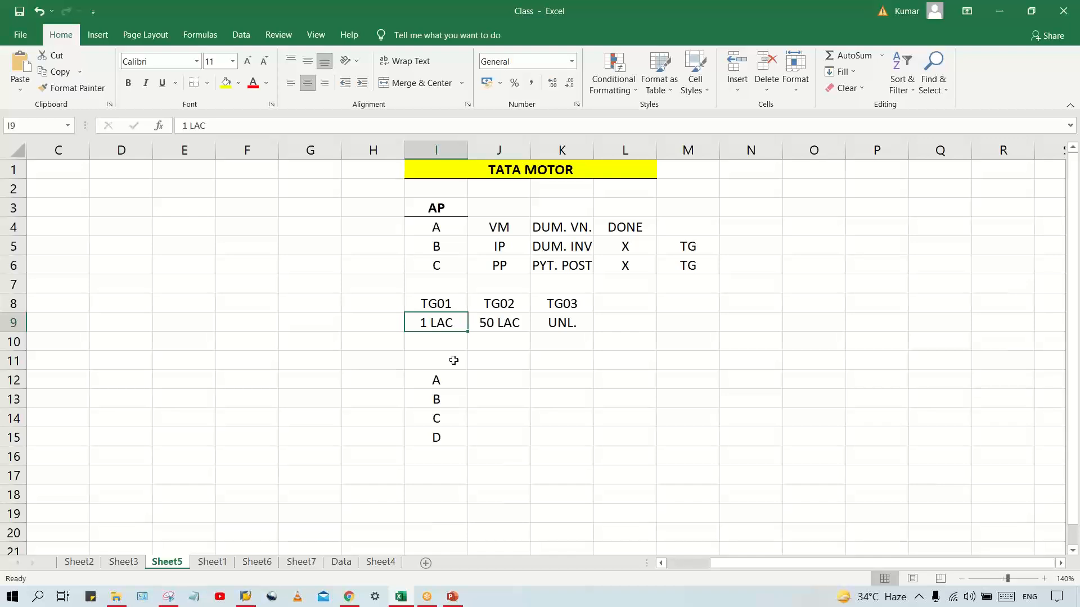
pyautogui.press('Down')
pyautogui.press('Up')
pyautogui.press('Up')
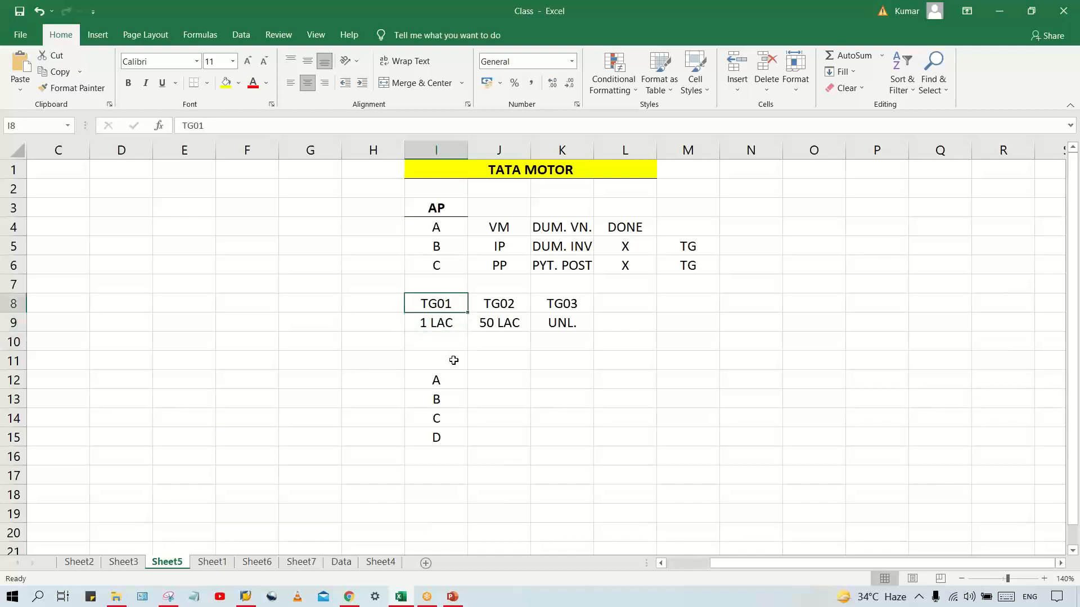
pyautogui.press('Right')
pyautogui.press('Right')
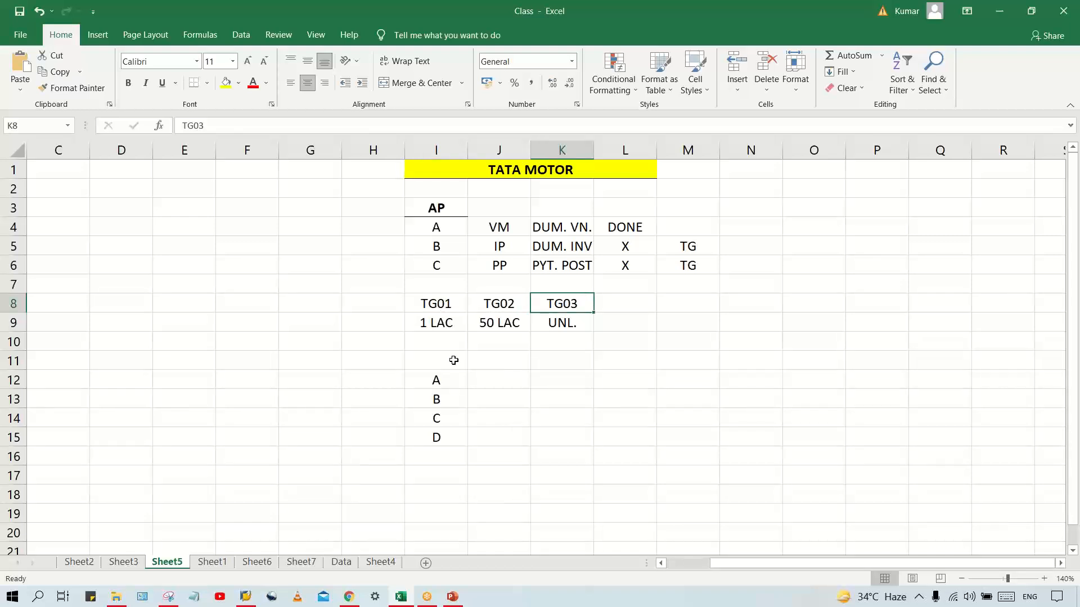
pyautogui.press('Left')
pyautogui.press('Left')
pyautogui.press('Down')
pyautogui.press('Down')
pyautogui.press('Down')
pyautogui.press('Down')
pyautogui.press('Down')
pyautogui.press('Down')
pyautogui.press('Down')
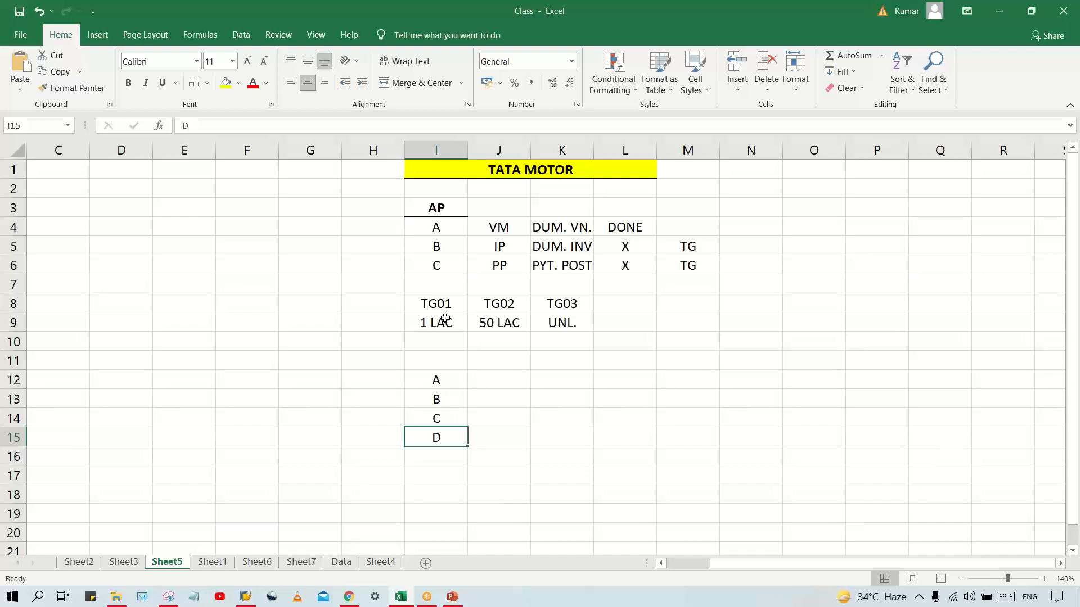
pyautogui.click(435, 417)
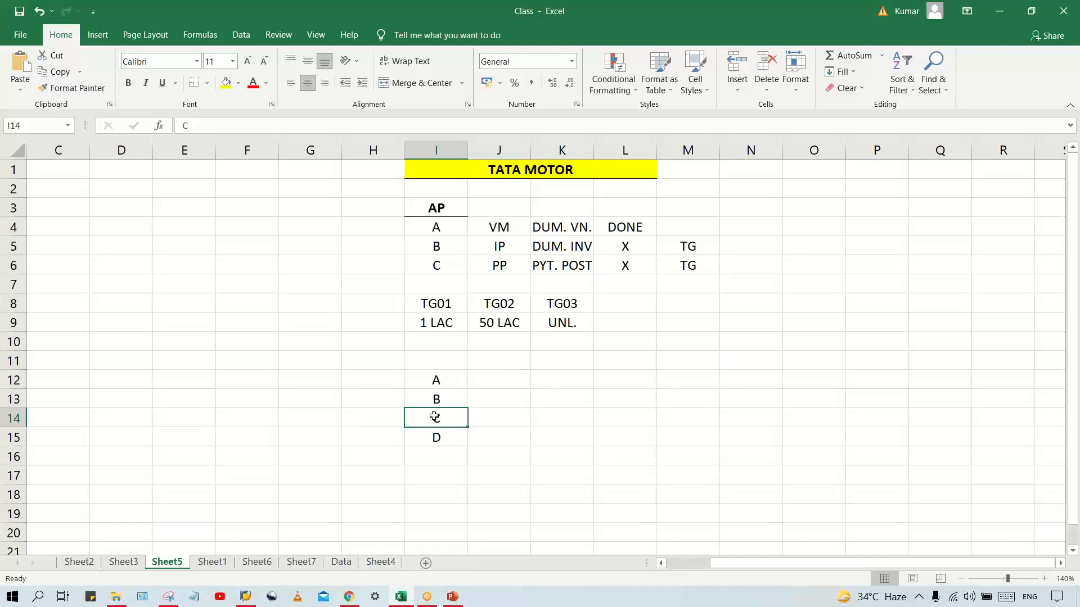
pyautogui.press('Up')
pyautogui.press('Up')
pyautogui.press('Up')
pyautogui.press('Up')
pyautogui.press('Up')
pyautogui.press('Up')
pyautogui.press('Down')
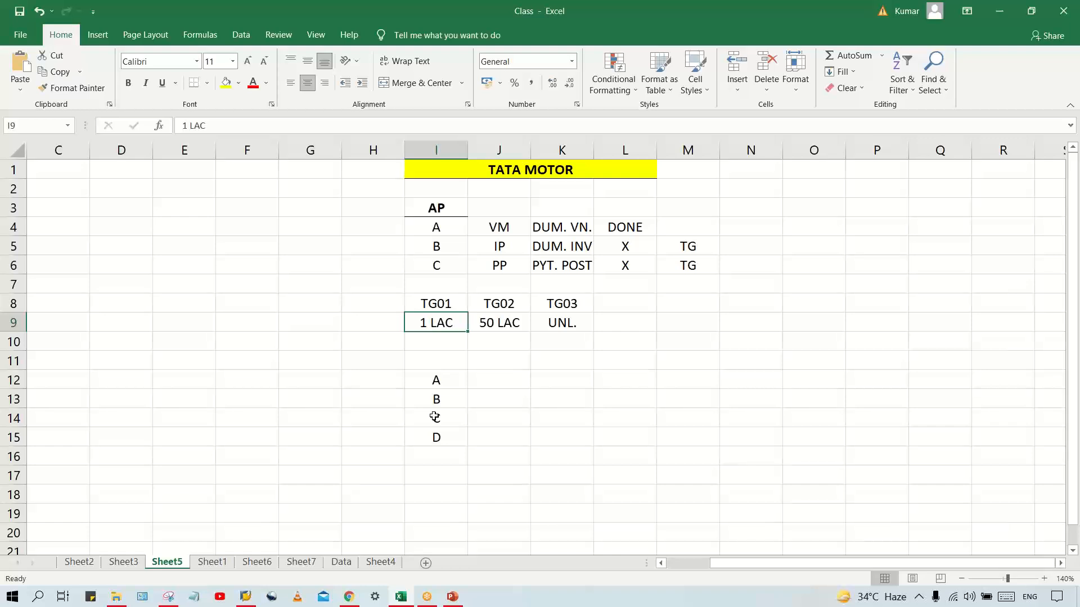
# Enter E in cell J12 and F in J13, below the TG02 column
pyautogui.press('Right')
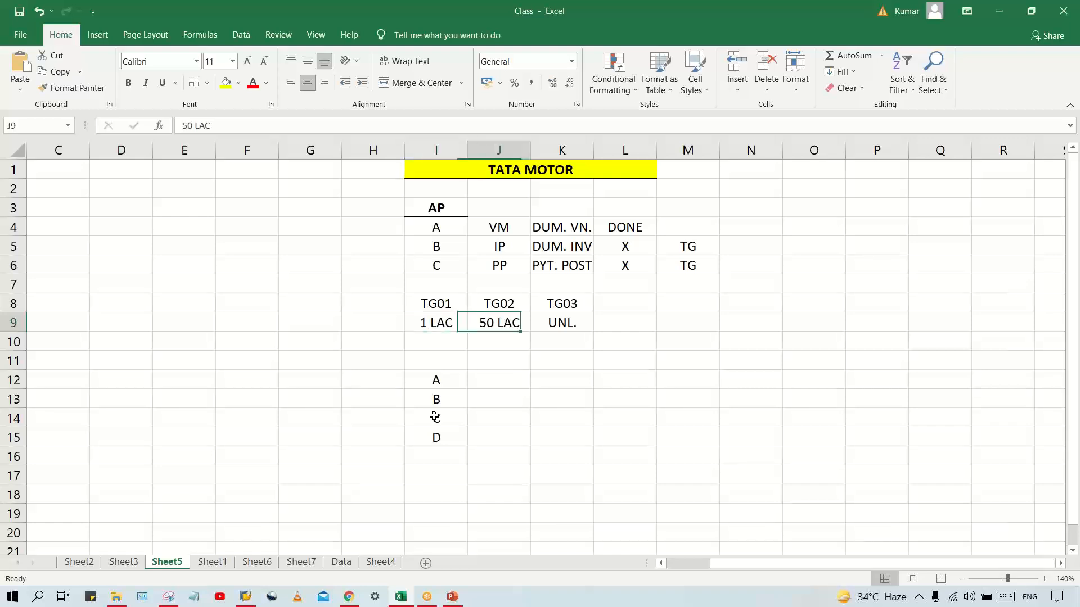
pyautogui.press('Down')
pyautogui.press('Down')
pyautogui.press('Down')
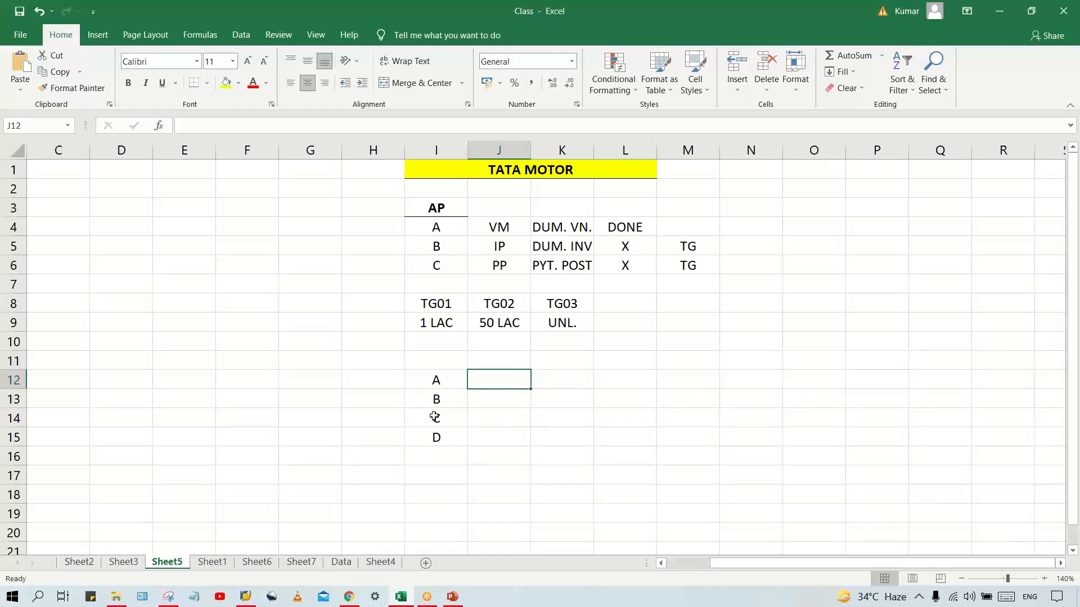
pyautogui.write('E')
pyautogui.press('Return')
pyautogui.write('F')
pyautogui.press('Return')
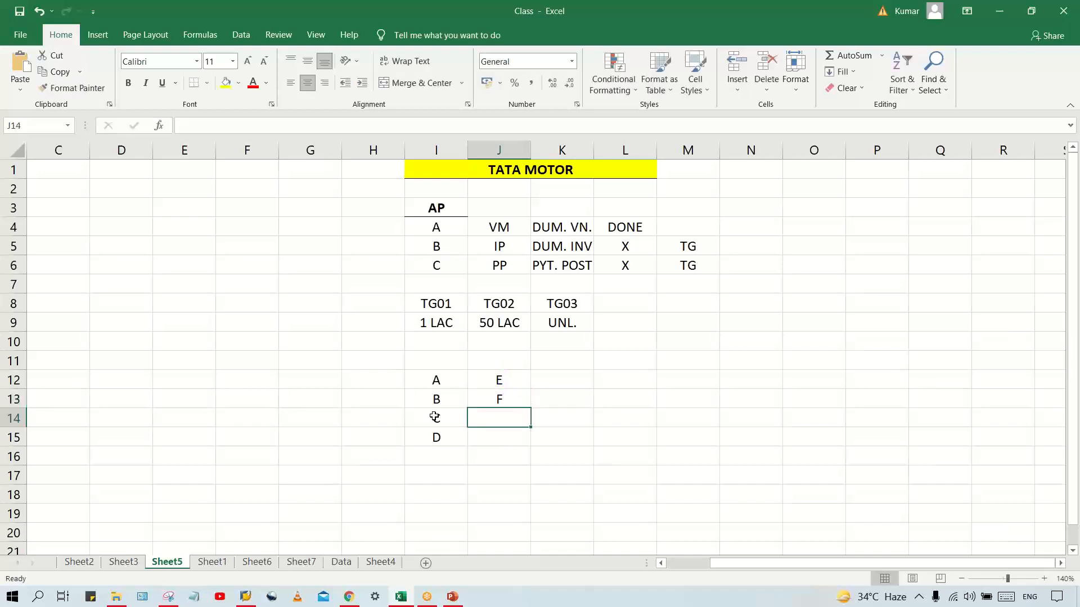
pyautogui.click(570, 379)
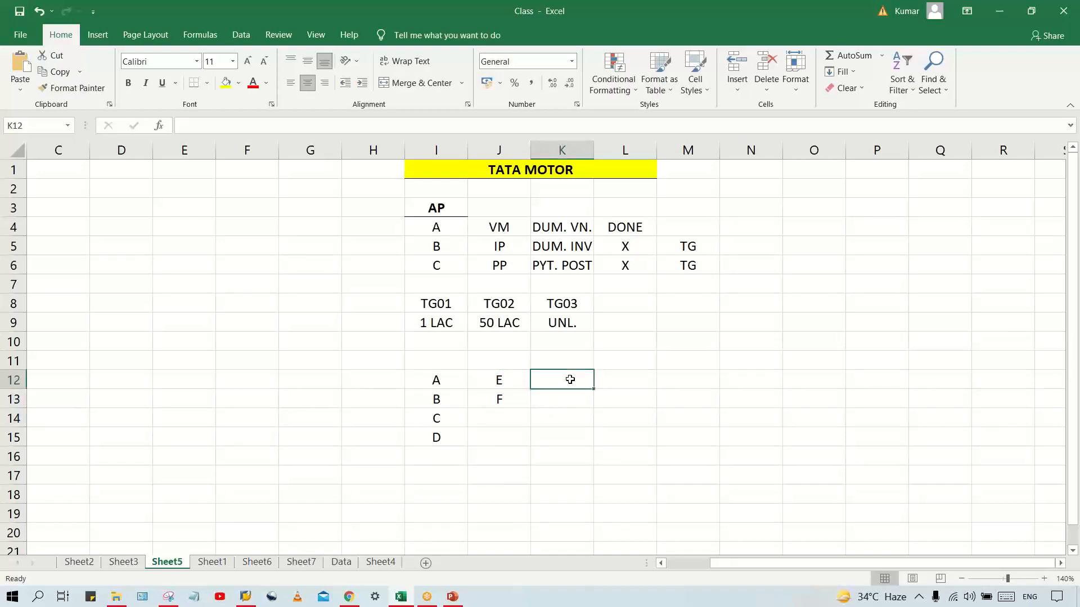
# Enter G in cell K12, below the TG03 column
pyautogui.write('G')
pyautogui.press('Return')
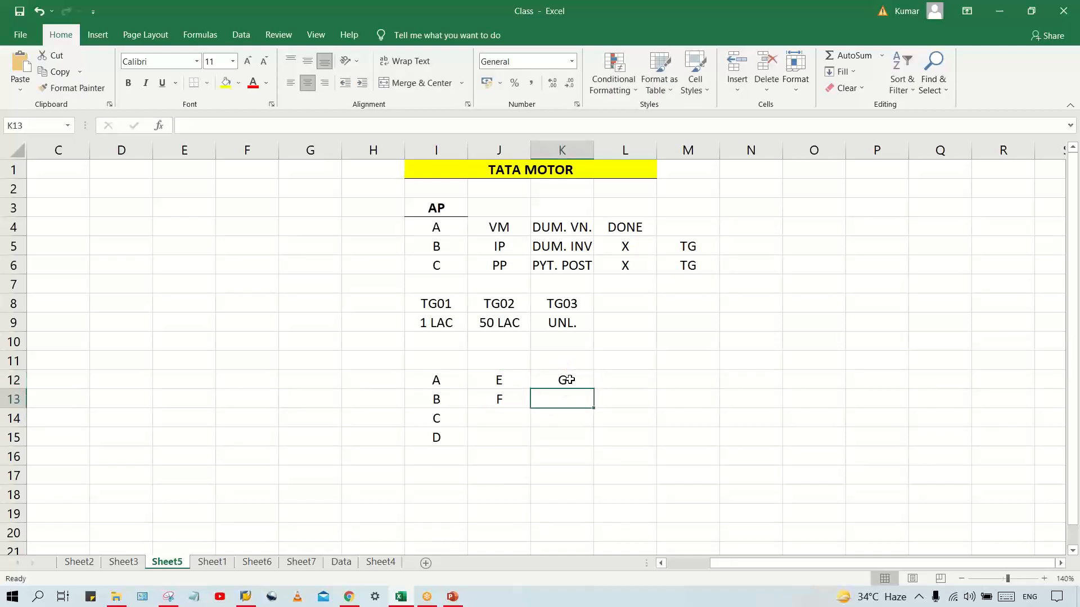
pyautogui.moveTo(481, 377); pyautogui.dragTo(487, 400)
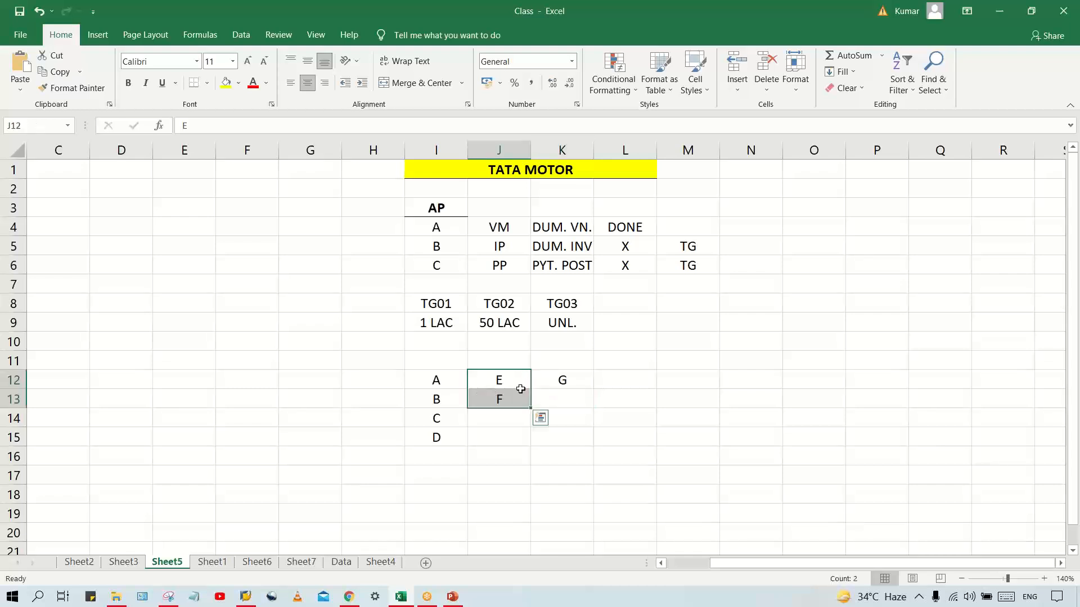
pyautogui.click(546, 392)
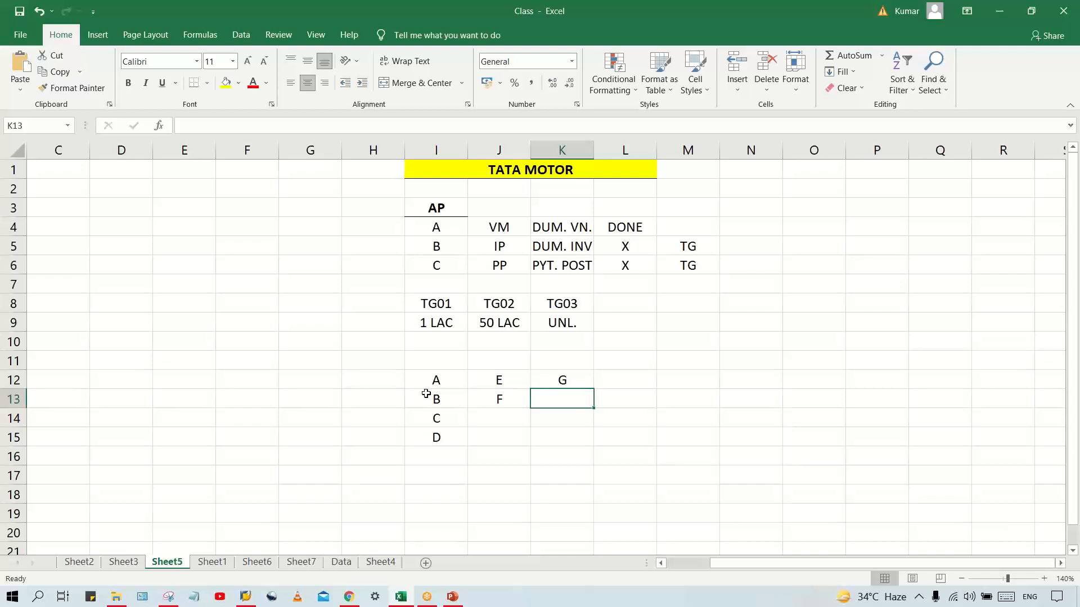
# Compare the members listed under TG01 and TG02 in rows 12 to 15 with the group codes and limits in I8:K9
pyautogui.click(421, 388)
pyautogui.moveTo(421, 389); pyautogui.dragTo(424, 438)
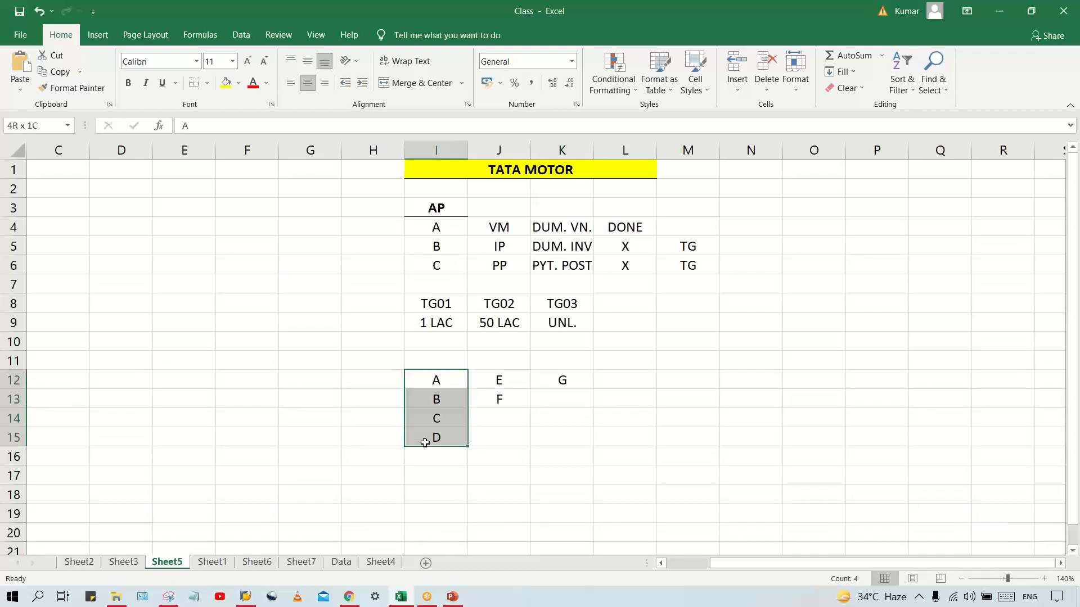
pyautogui.click(440, 304)
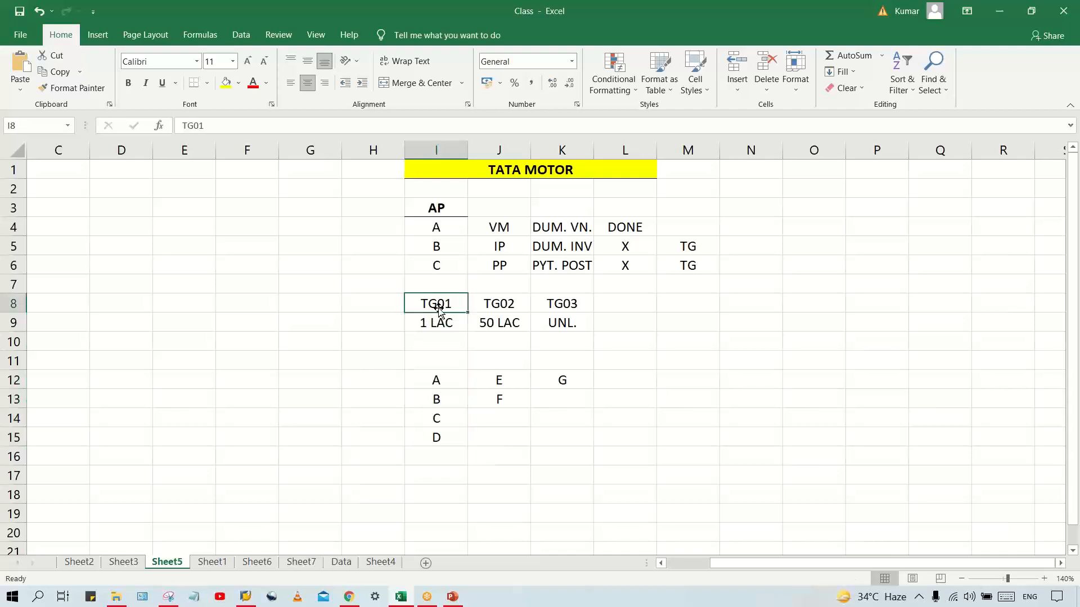
pyautogui.click(437, 329)
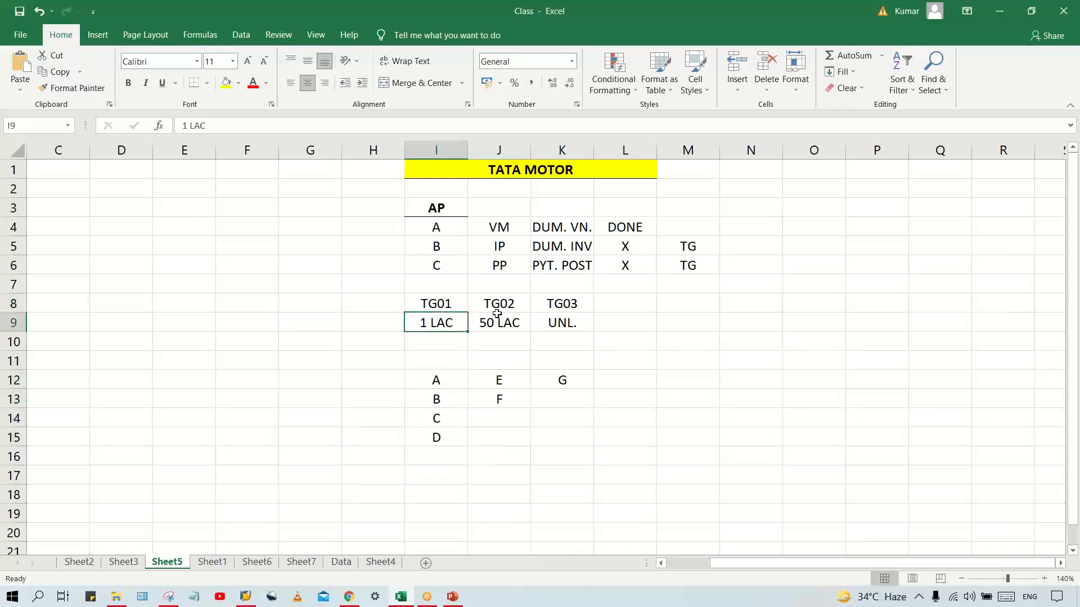
pyautogui.click(493, 304)
pyautogui.click(497, 326)
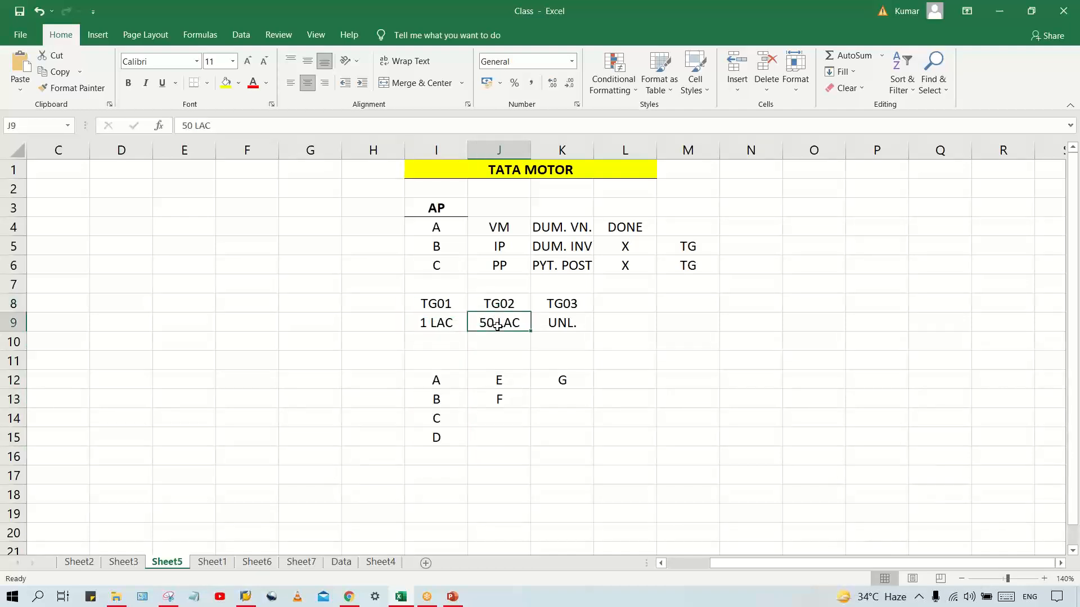
pyautogui.click(562, 325)
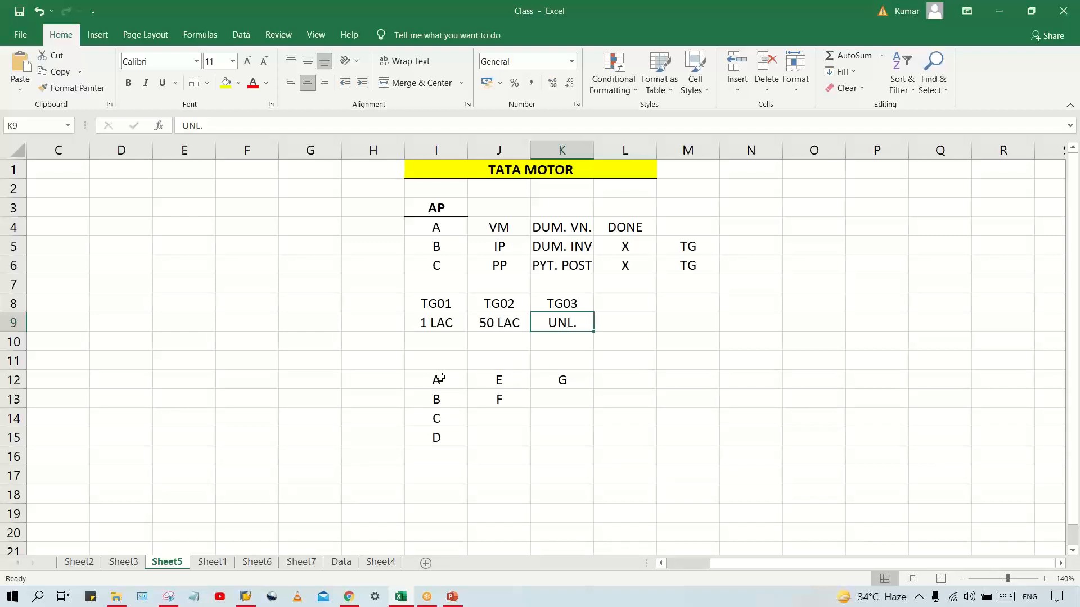
pyautogui.moveTo(439, 379); pyautogui.dragTo(436, 439)
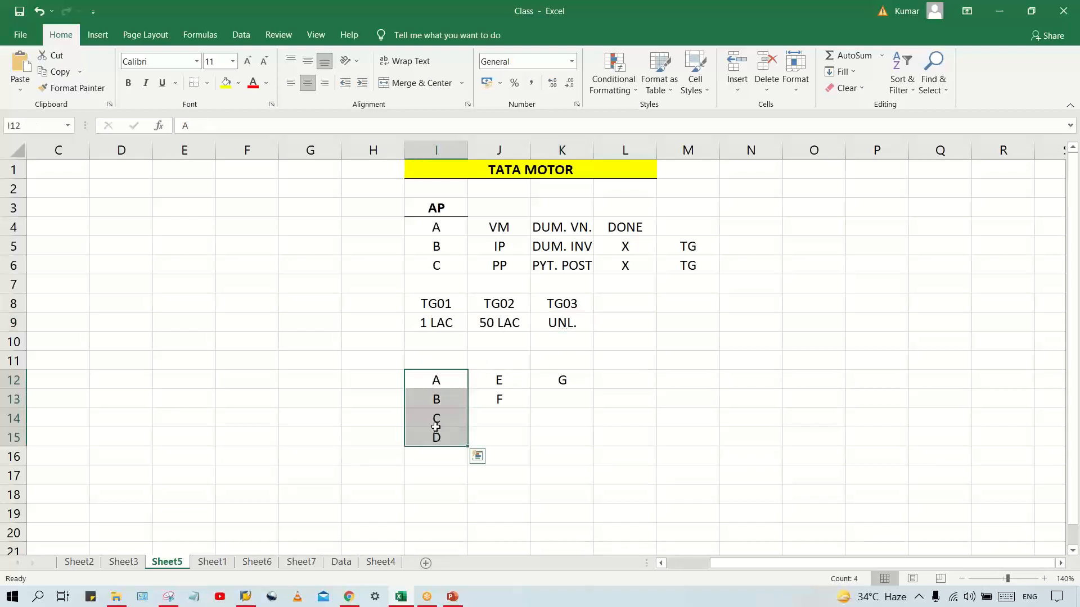
pyautogui.click(459, 301)
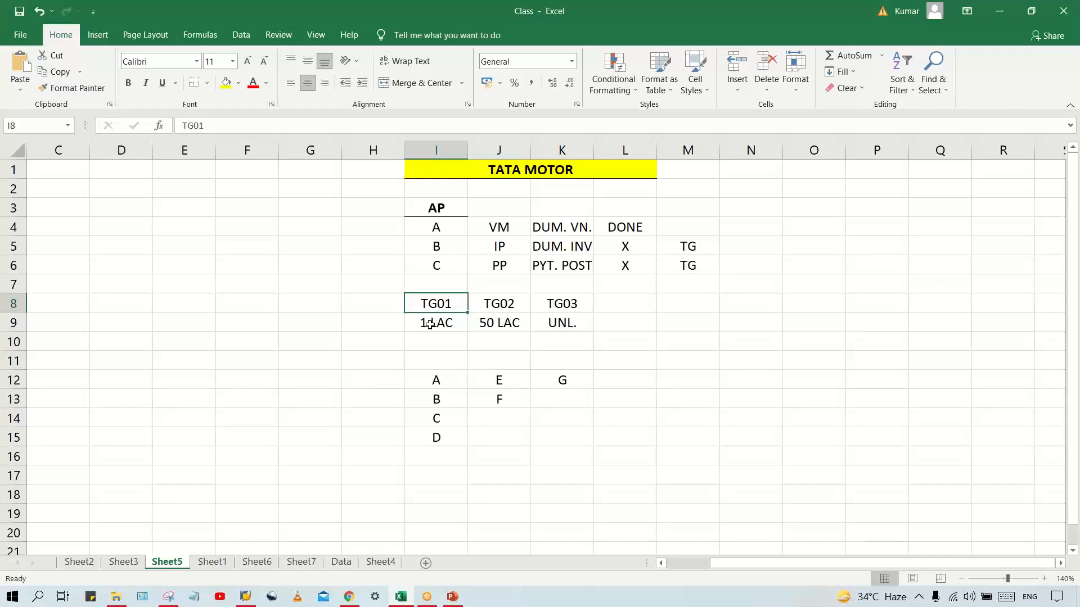
pyautogui.click(434, 395)
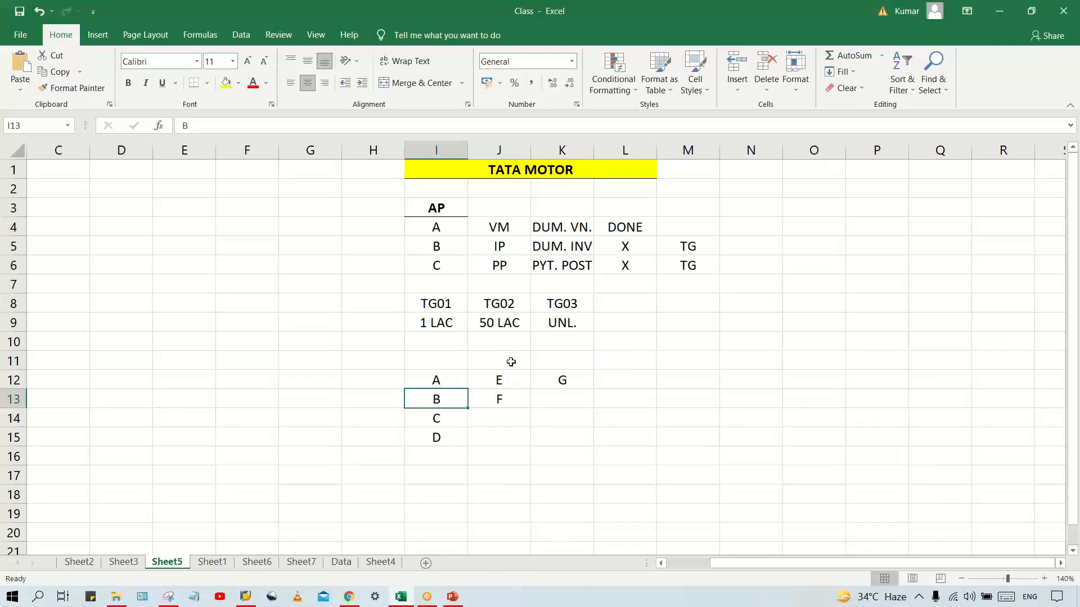
pyautogui.moveTo(499, 381); pyautogui.dragTo(502, 409)
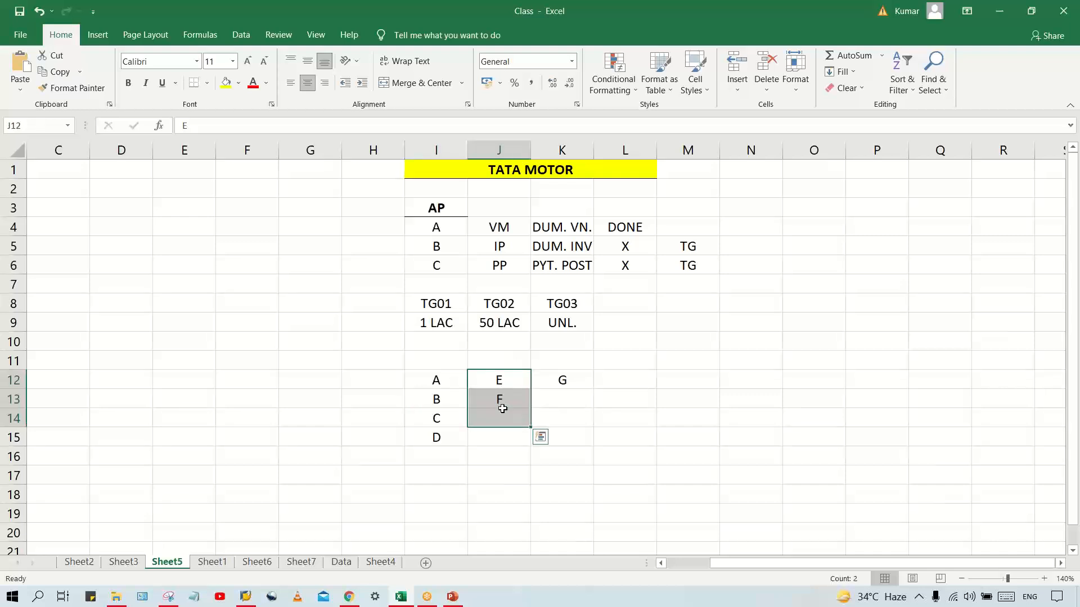
pyautogui.click(460, 324)
pyautogui.moveTo(436, 372); pyautogui.dragTo(434, 442)
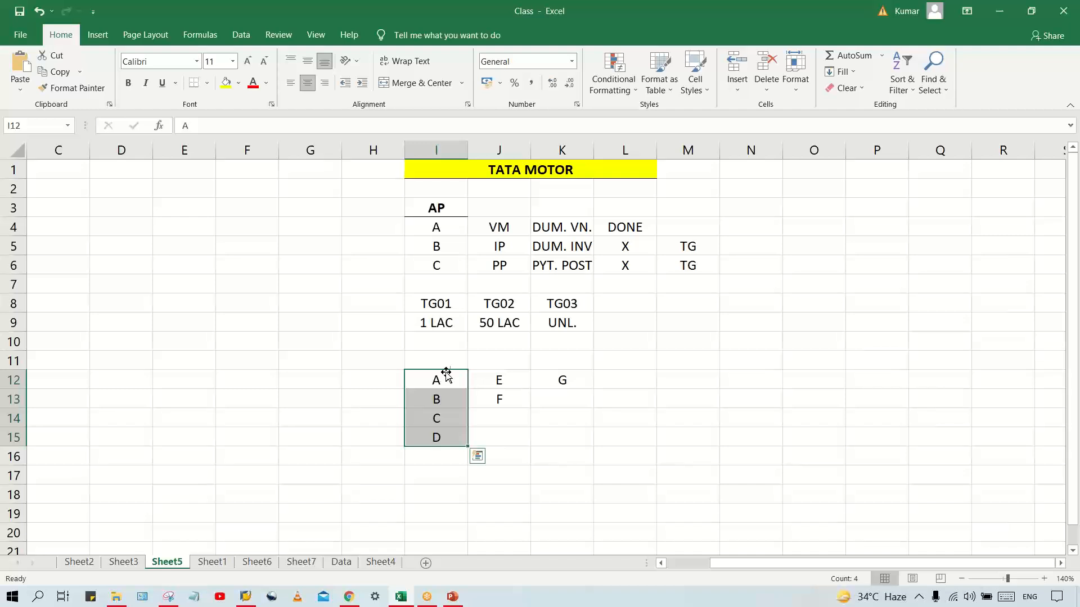
# Enter the percentages 2%, 5% and 20% in I10:K10, directly beneath the TG01, TG02 and TG03 limits
pyautogui.click(444, 339)
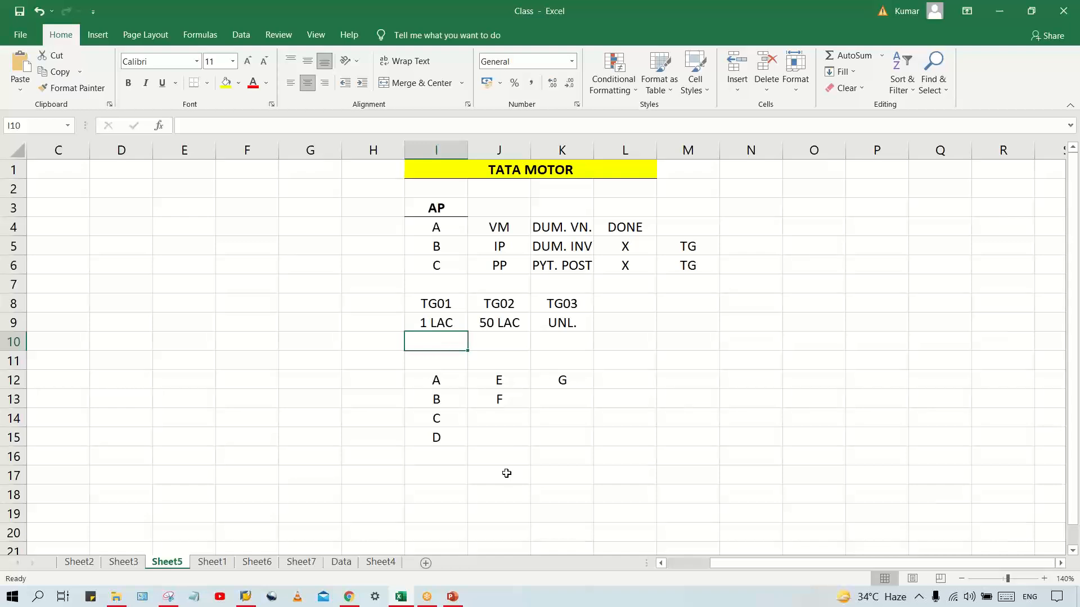
pyautogui.write('2%')
pyautogui.press('Tab')
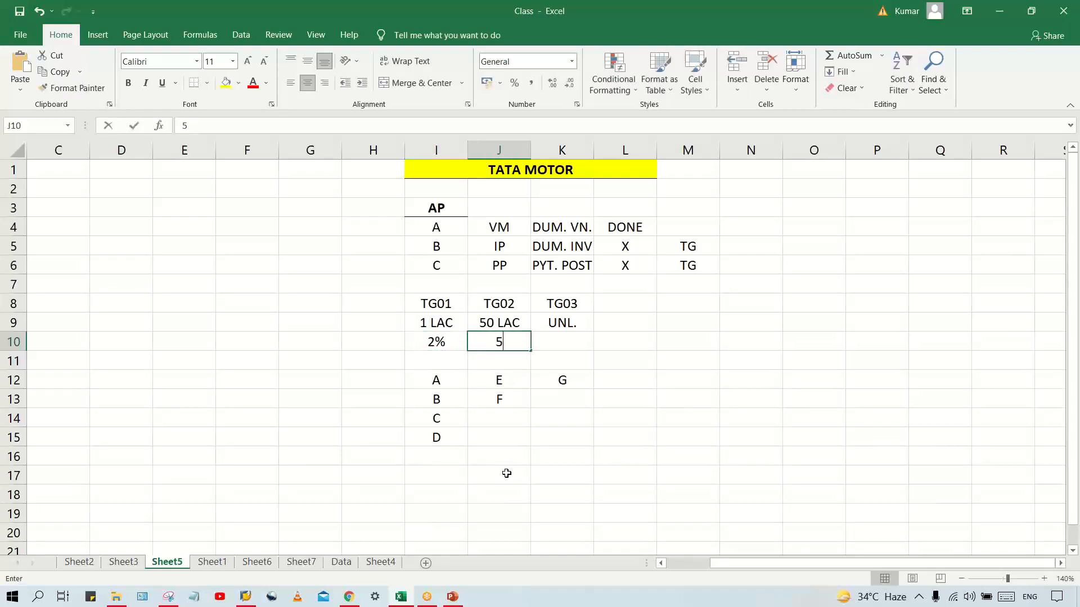
pyautogui.write('5%')
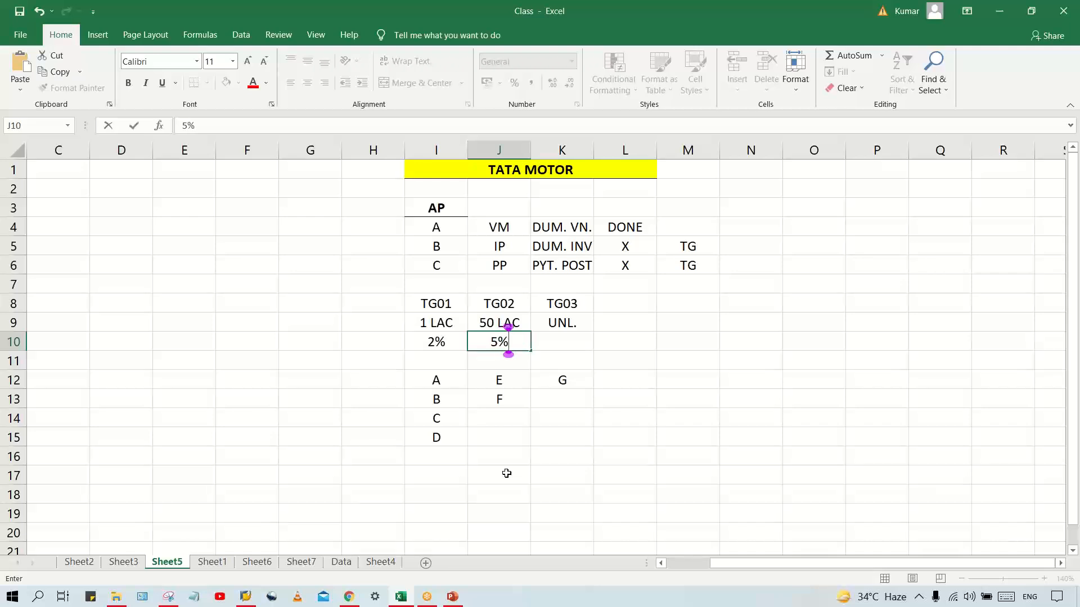
pyautogui.press('Tab')
pyautogui.write('2')
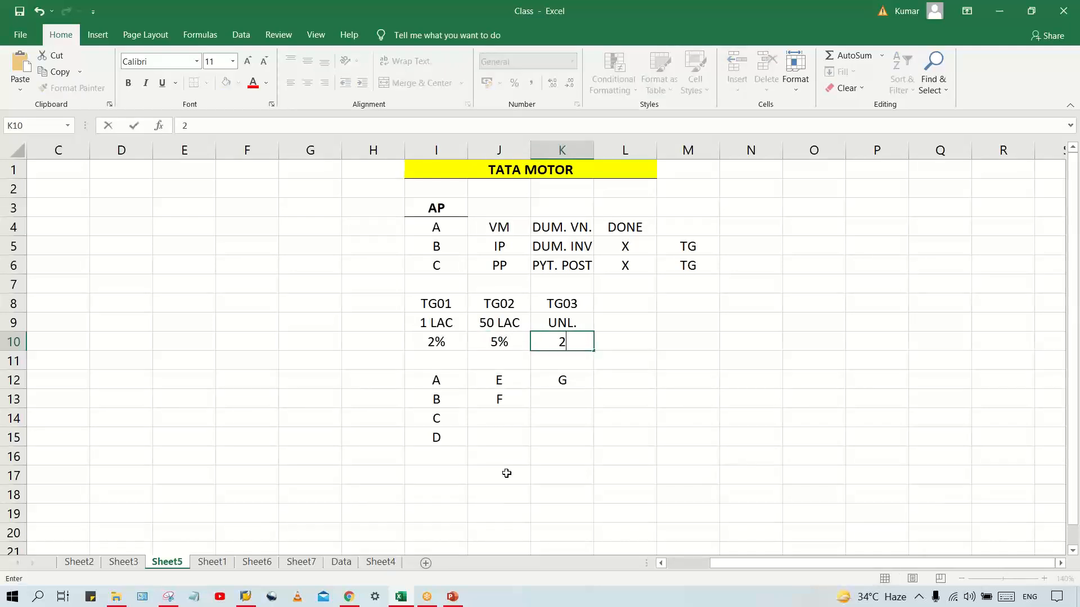
pyautogui.write('0%')
pyautogui.press('Return')
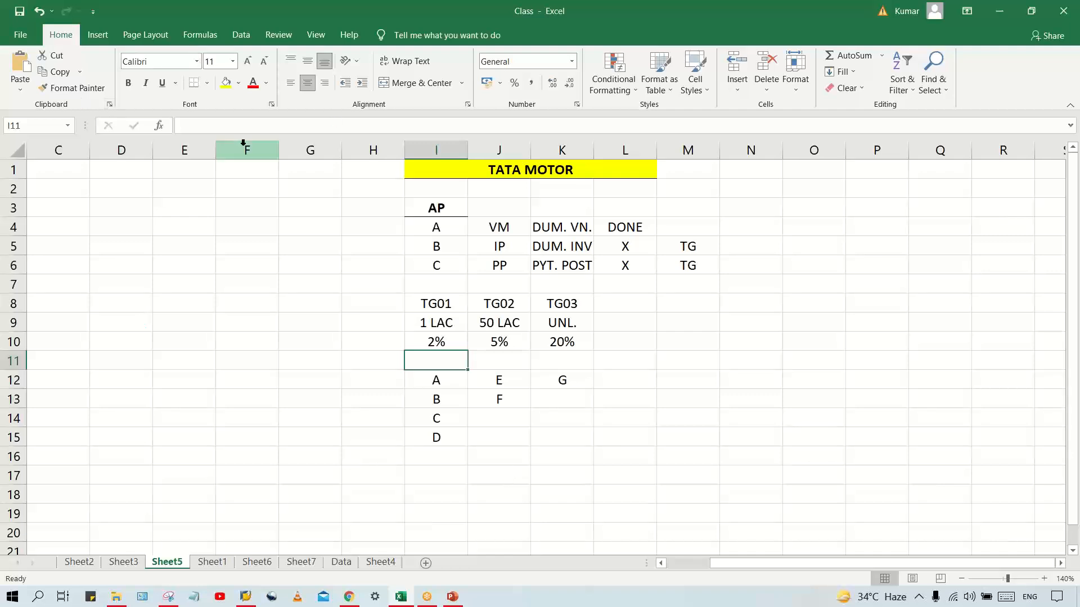
# Review the TG03 code with its percentage in K10, and the TG01 members starting at I12
pyautogui.click(566, 345)
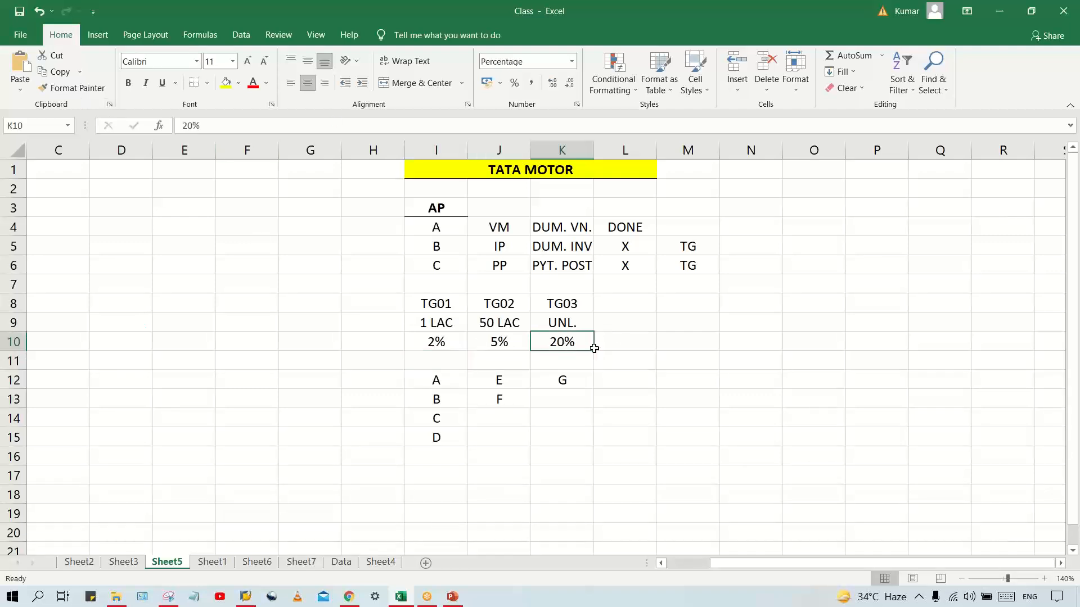
pyautogui.click(576, 302)
pyautogui.click(570, 339)
pyautogui.click(576, 304)
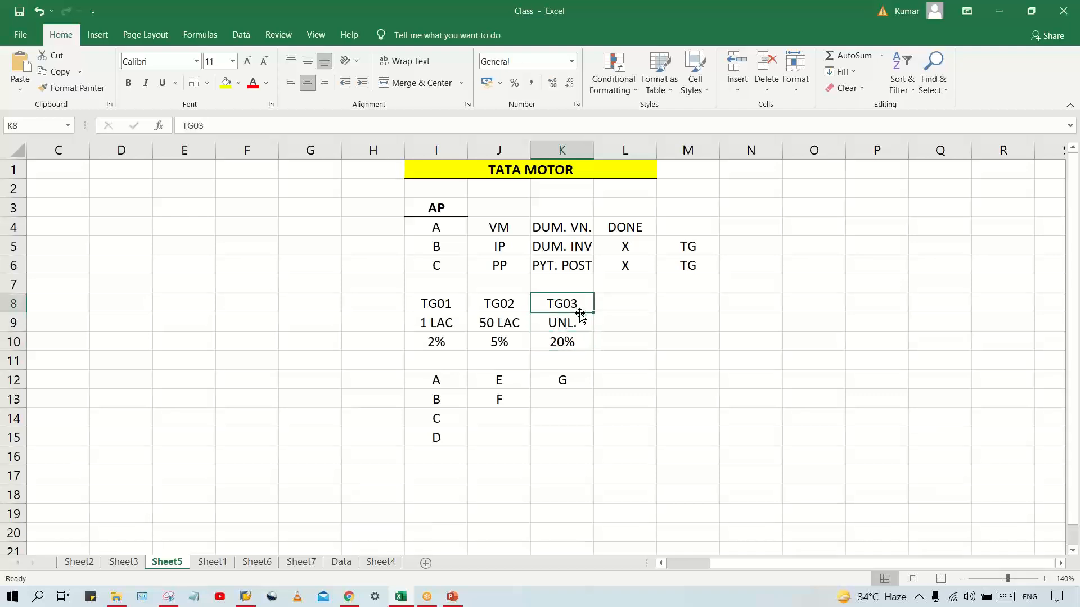
pyautogui.moveTo(434, 375); pyautogui.dragTo(449, 469)
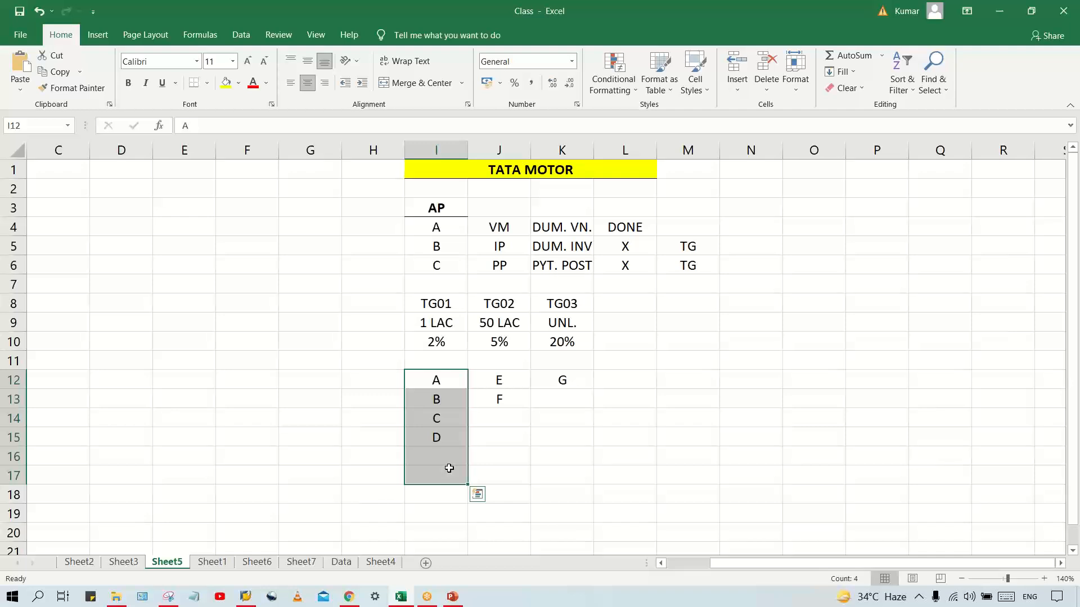
pyautogui.click(490, 429)
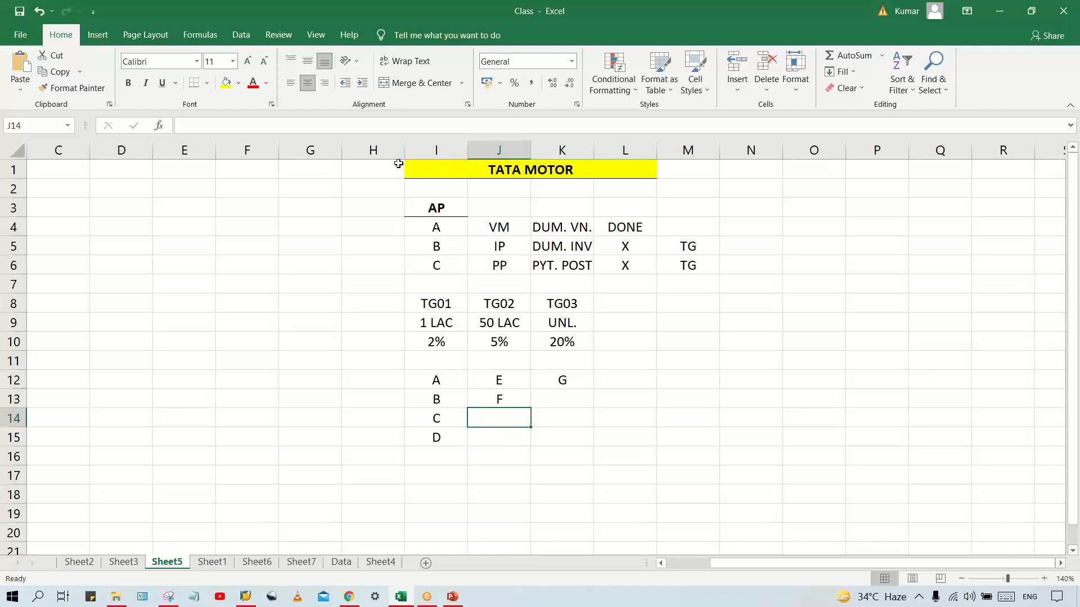
# Enter the amount 10000 in cell H1, beside the TATA MOTOR heading
pyautogui.click(380, 163)
pyautogui.write('10000')
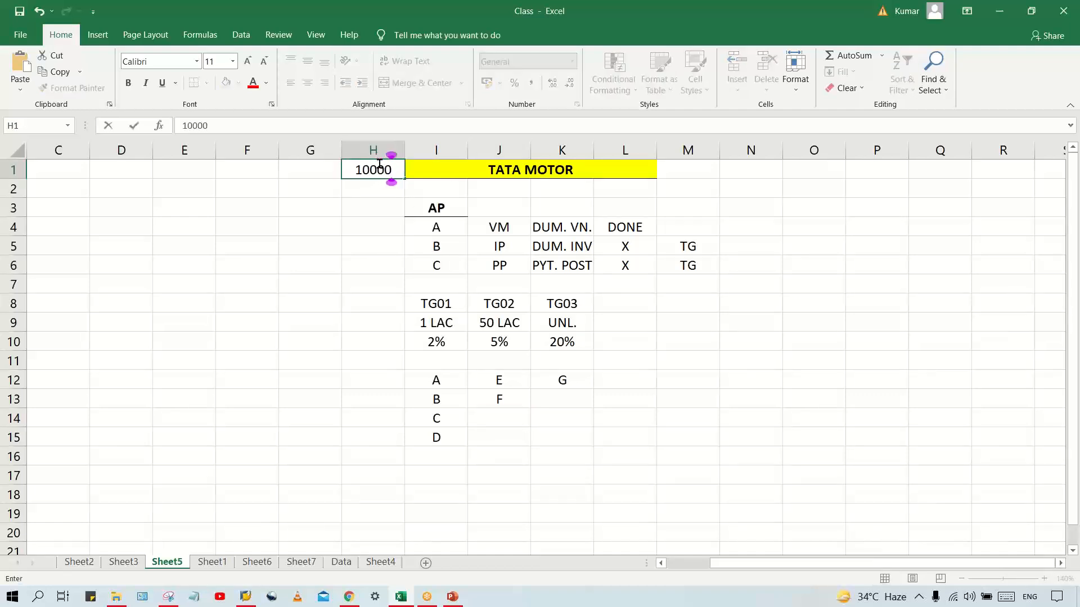
pyautogui.press('Return')
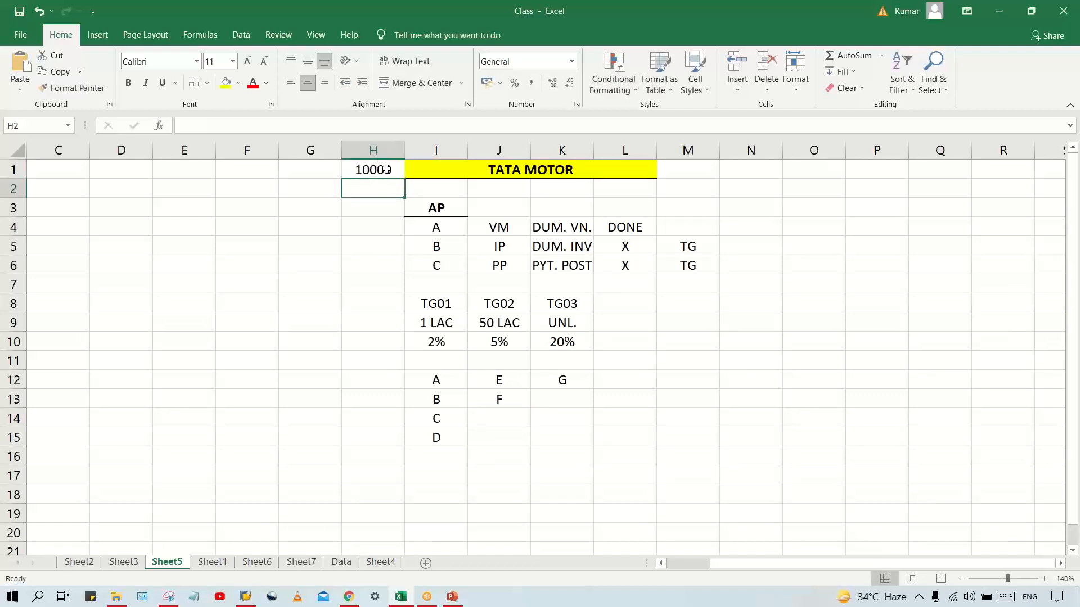
pyautogui.click(388, 170)
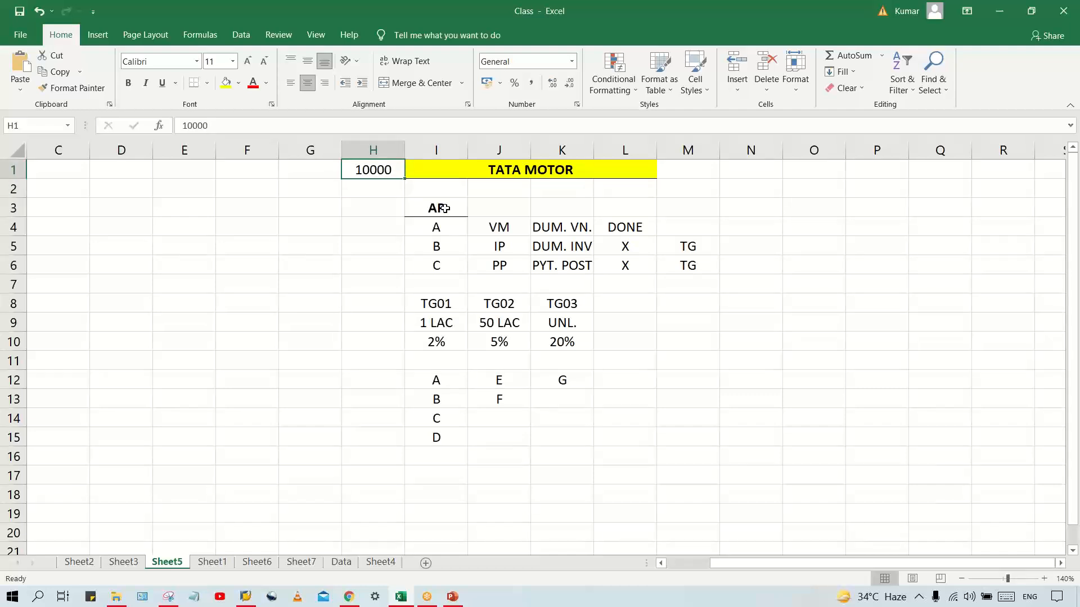
pyautogui.press('Down')
pyautogui.press('Down')
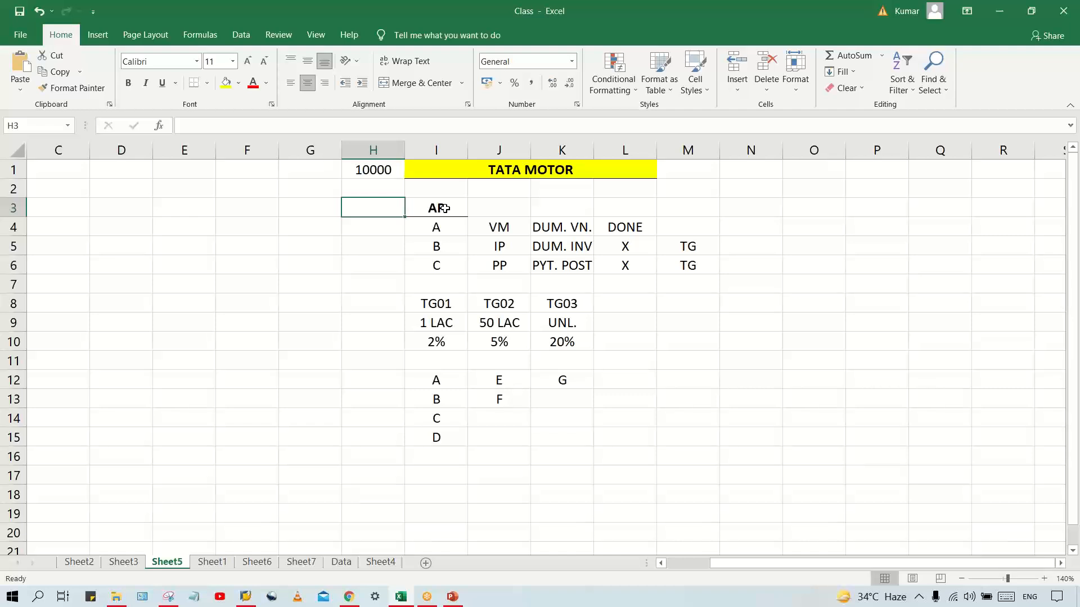
pyautogui.press('Up')
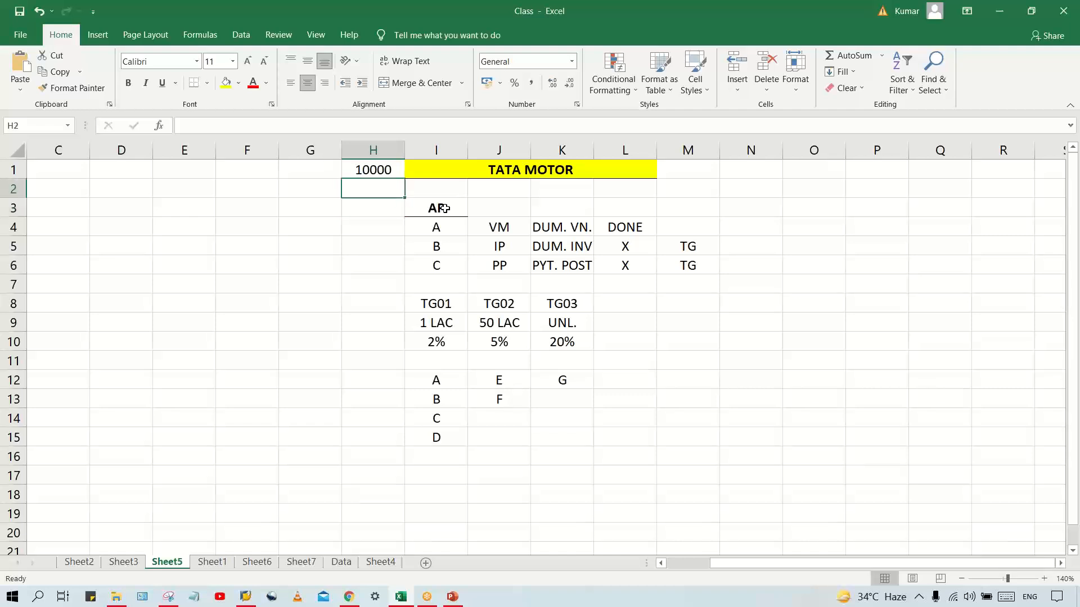
# Enter 50% in cell H2 beneath the amount, and label it C in cell G2
pyautogui.click(447, 266)
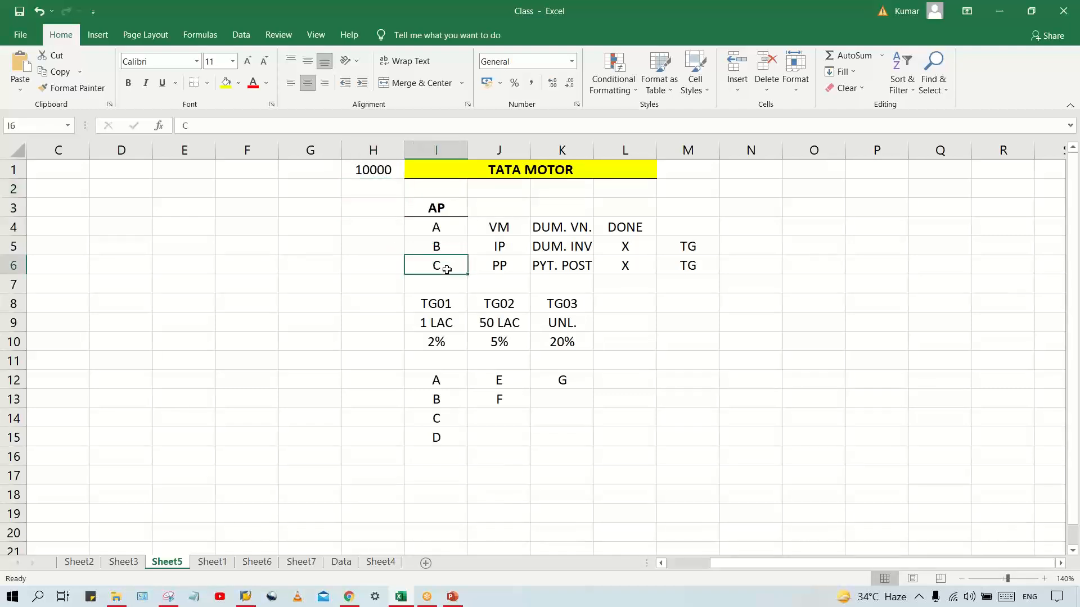
pyautogui.click(386, 188)
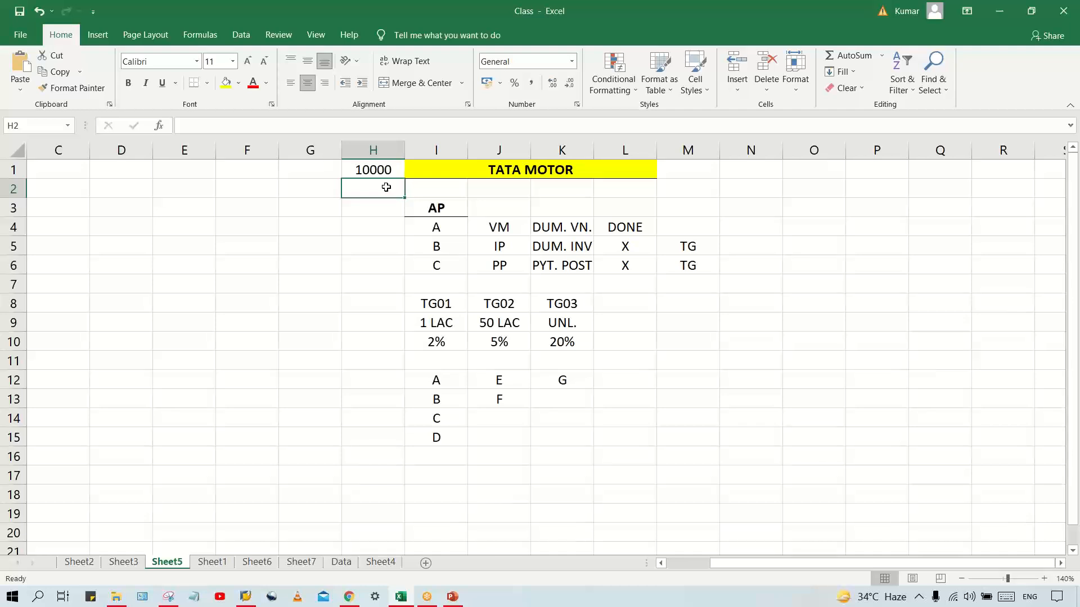
pyautogui.write('50')
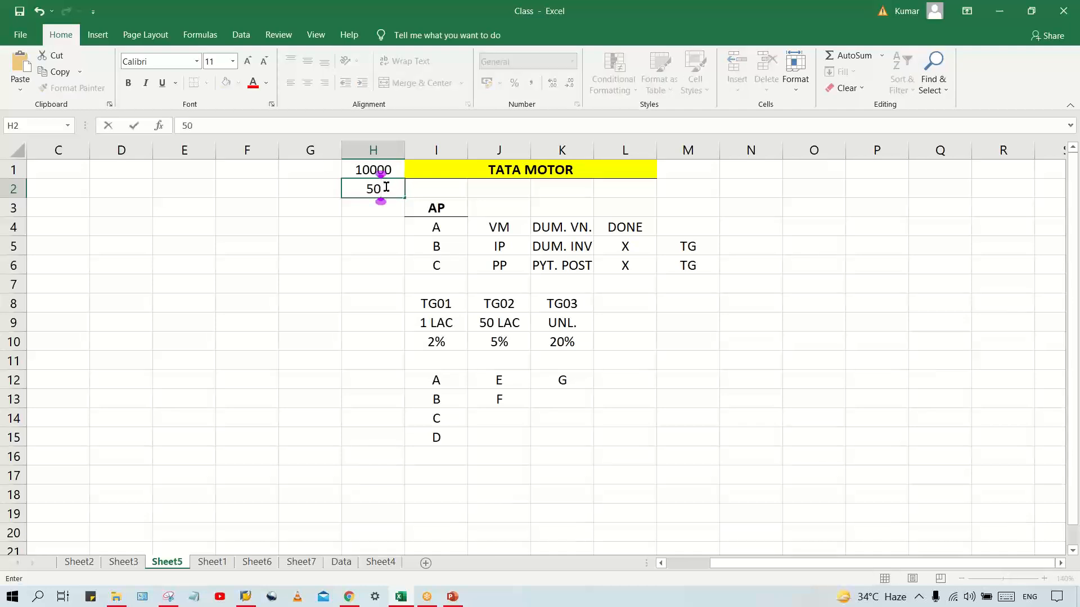
pyautogui.write('%')
pyautogui.click(314, 187)
pyautogui.write('C')
pyautogui.press('Return')
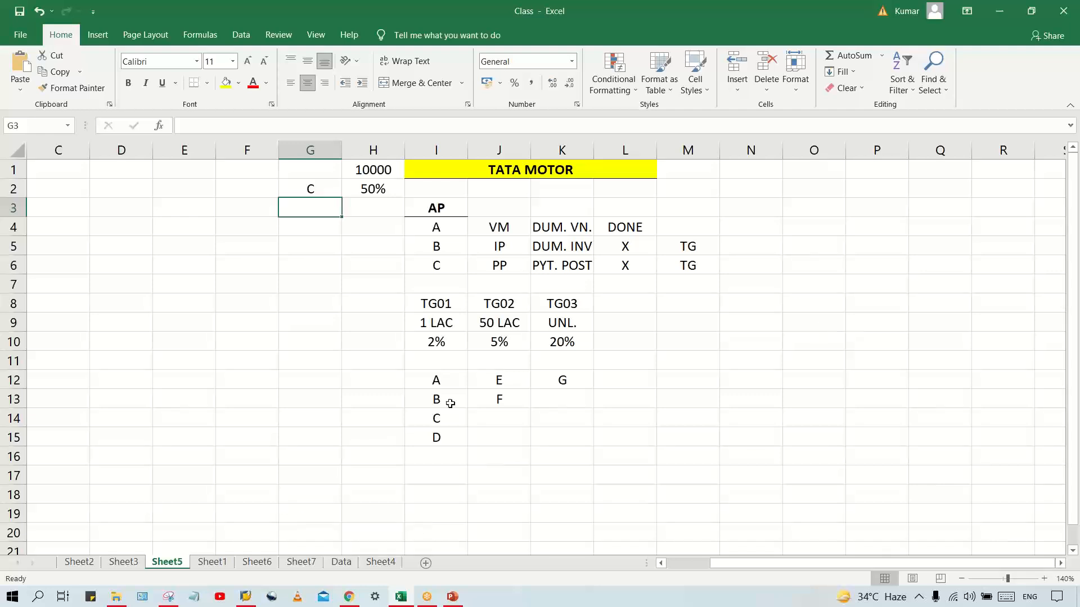
# Review the tolerance group table in I8:K10, checking the codes, limits and percentages
pyautogui.click(645, 301)
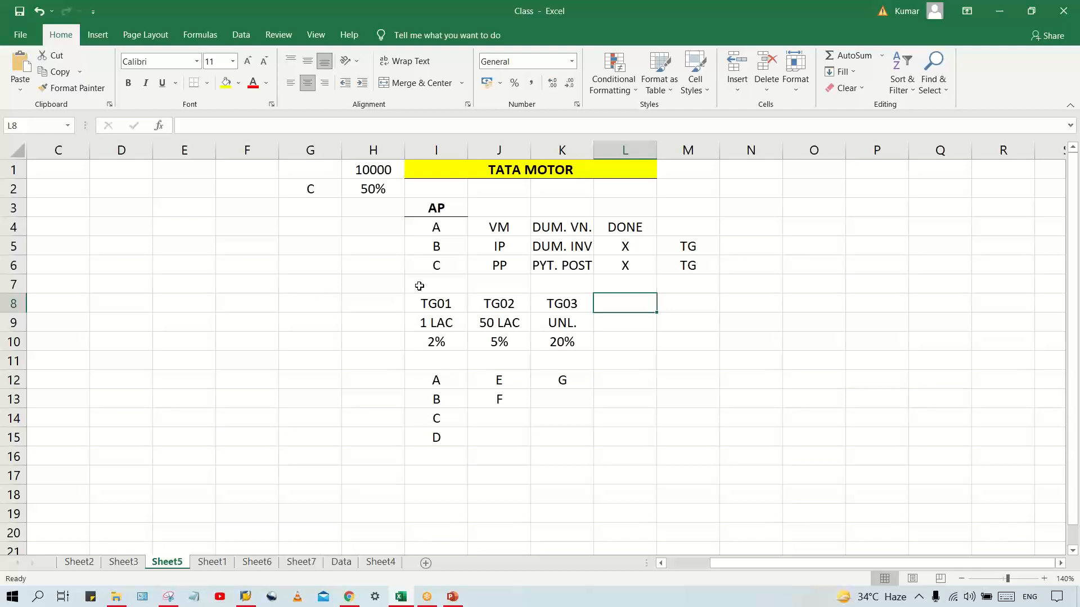
pyautogui.moveTo(423, 298); pyautogui.dragTo(554, 341)
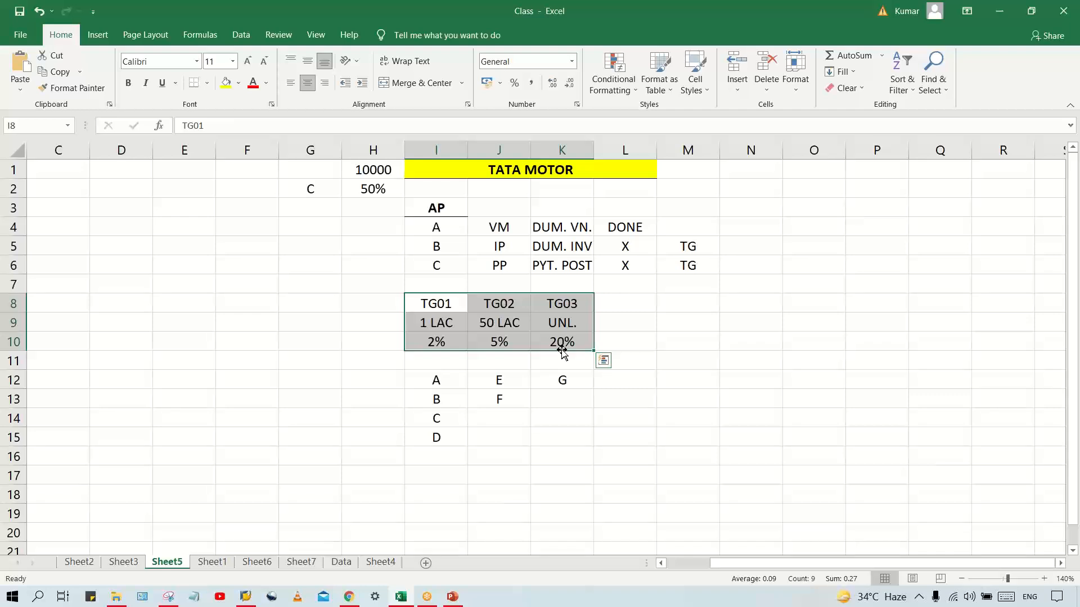
pyautogui.click(434, 308)
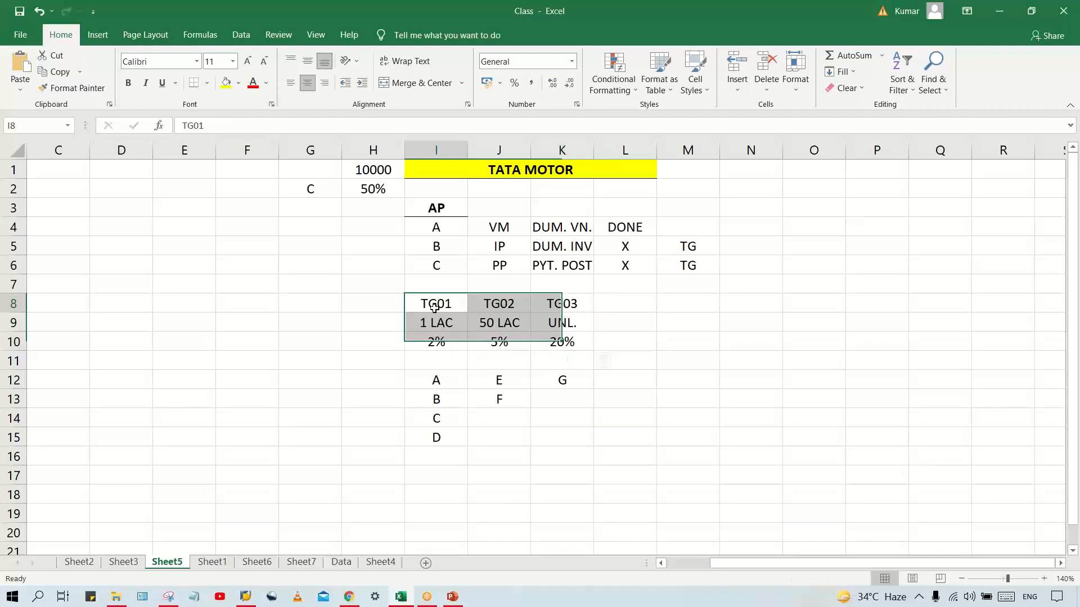
pyautogui.click(544, 333)
pyautogui.click(428, 344)
pyautogui.click(479, 340)
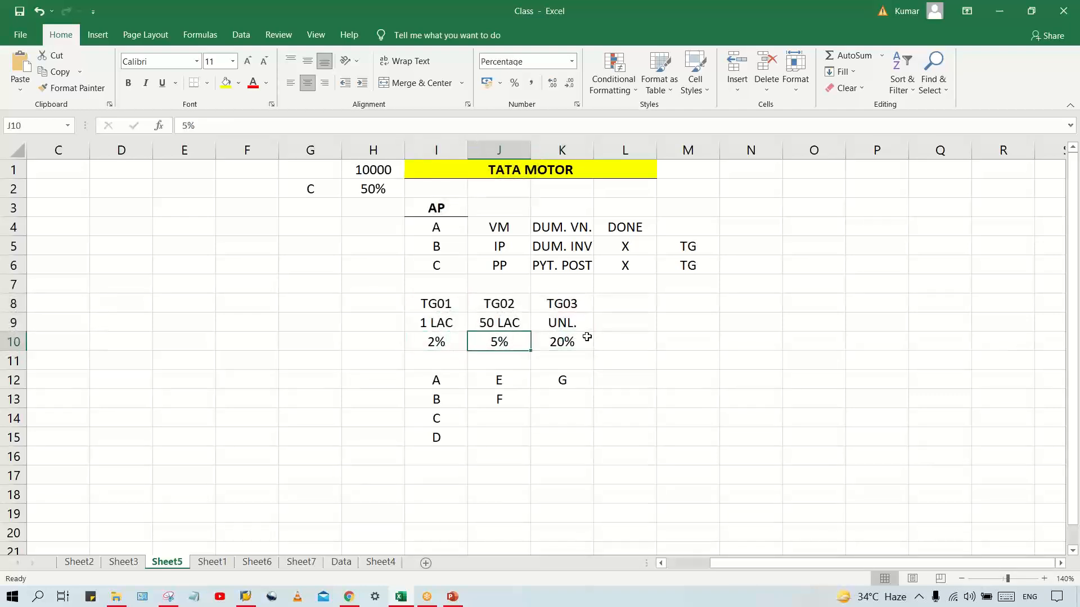
# Compare the TG01 and TG02 codes and limits, along with the TG03 percentage and the first TG01 member
pyautogui.click(587, 336)
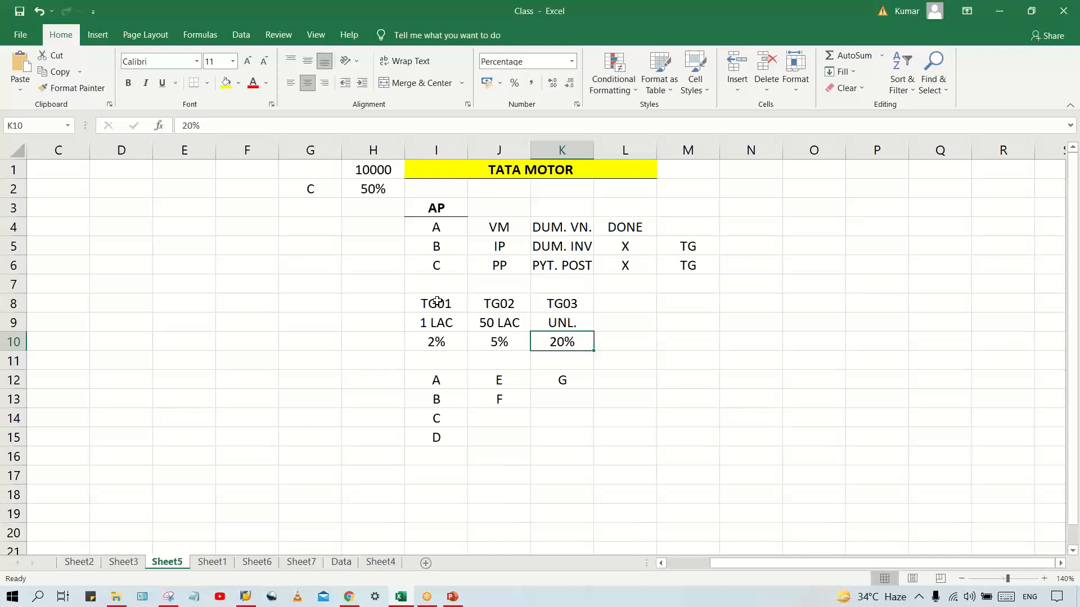
pyautogui.click(437, 302)
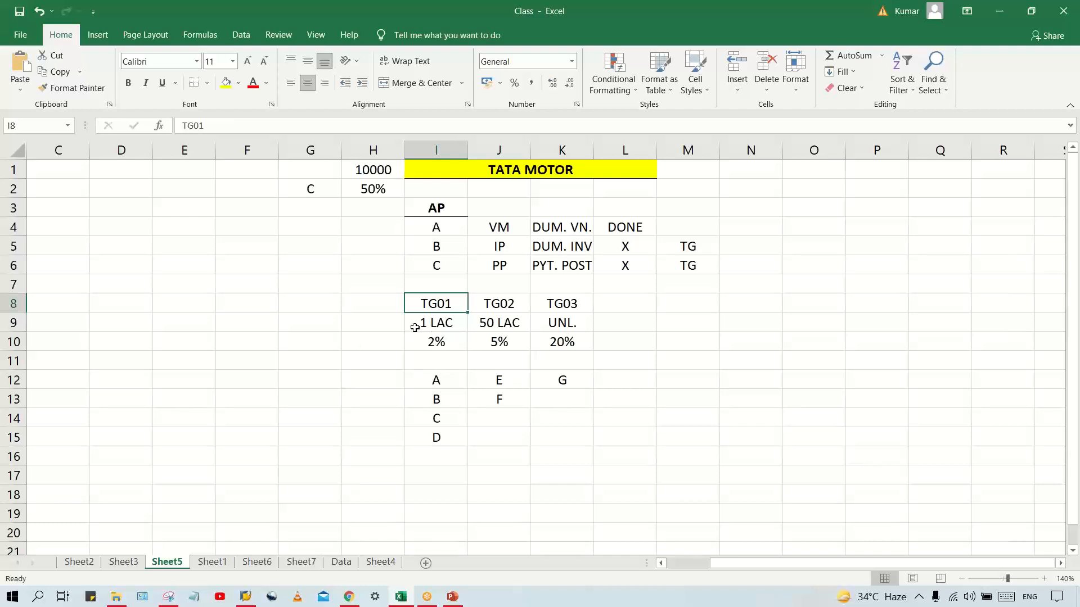
pyautogui.click(434, 325)
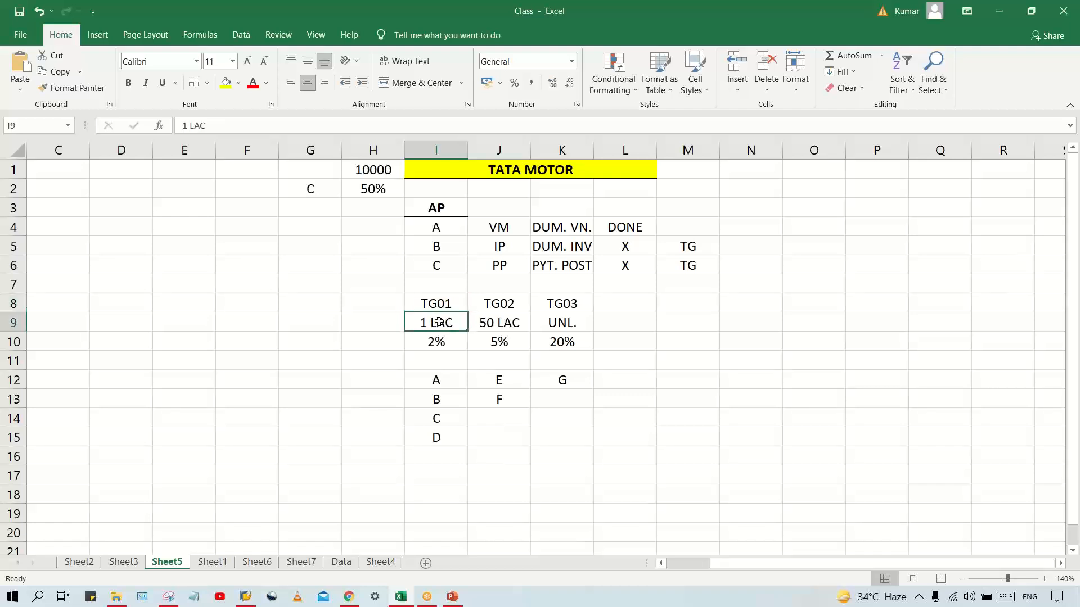
pyautogui.click(520, 322)
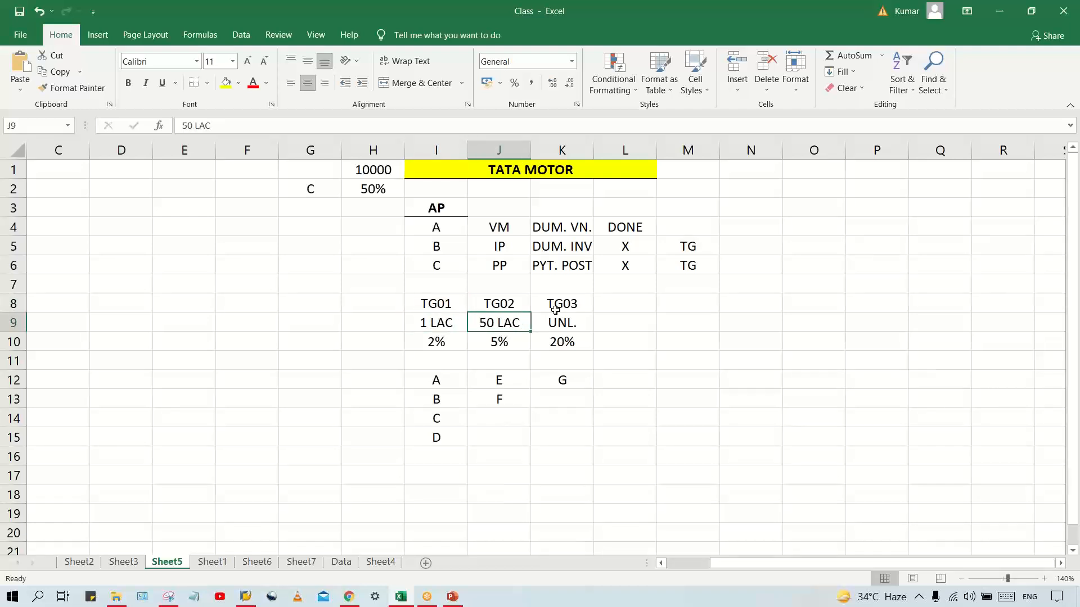
pyautogui.click(433, 384)
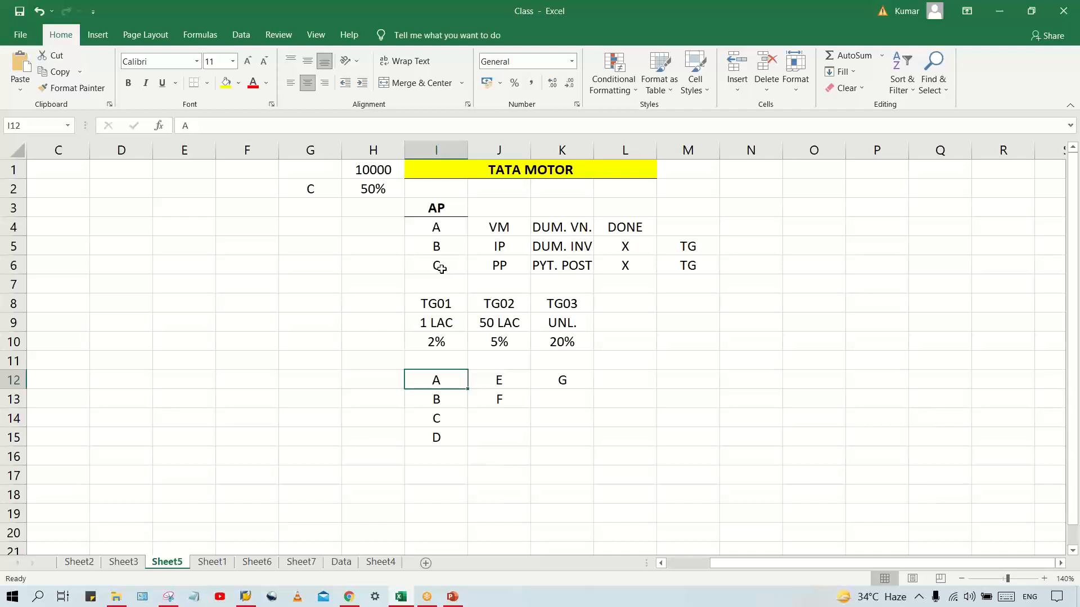
pyautogui.click(437, 306)
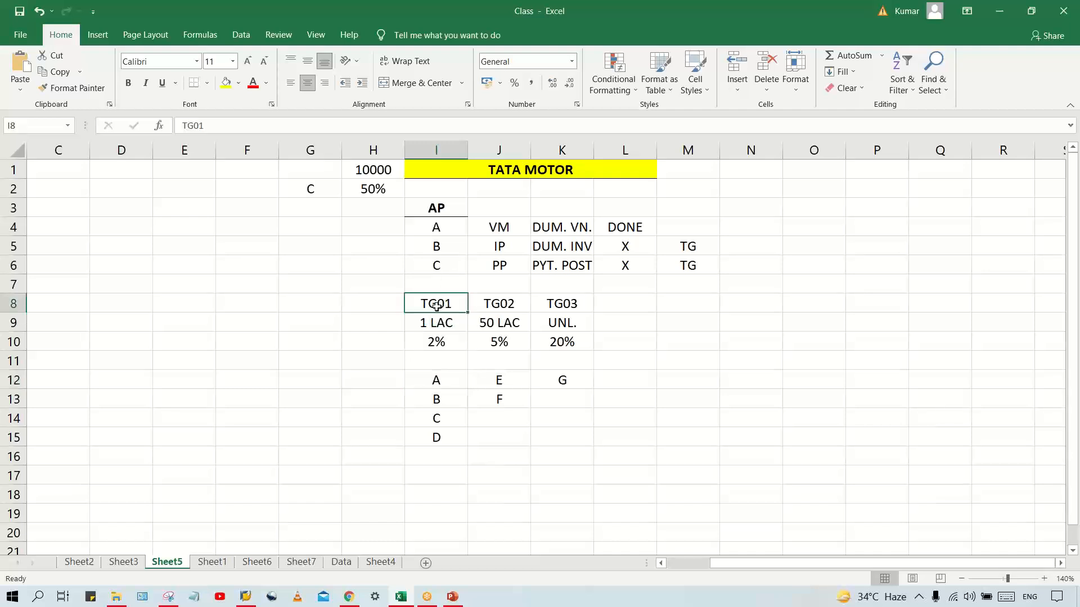
pyautogui.click(496, 301)
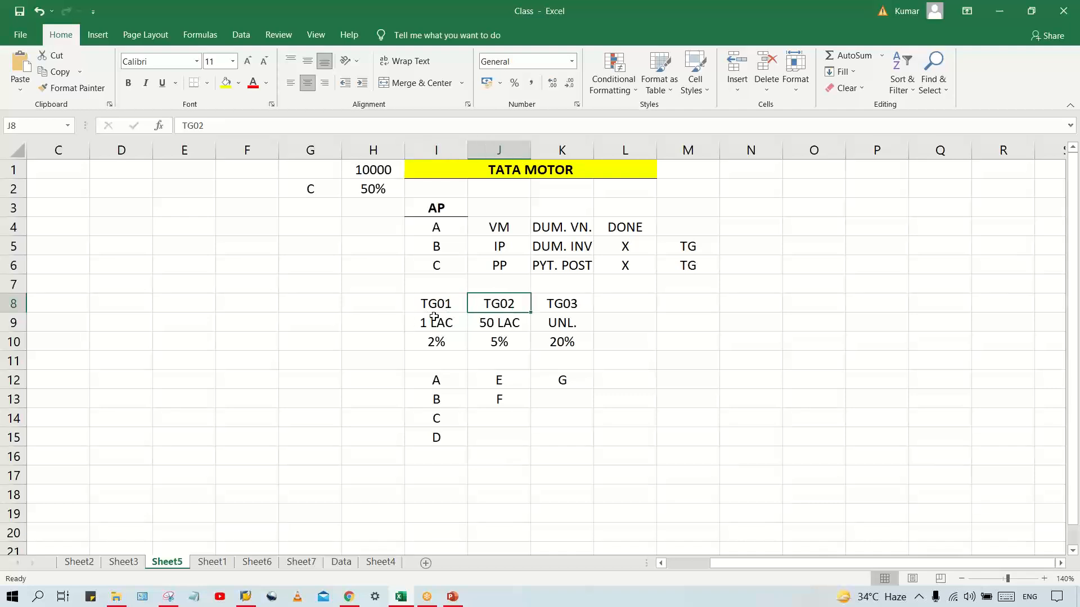
pyautogui.click(427, 306)
pyautogui.click(494, 307)
pyautogui.click(438, 307)
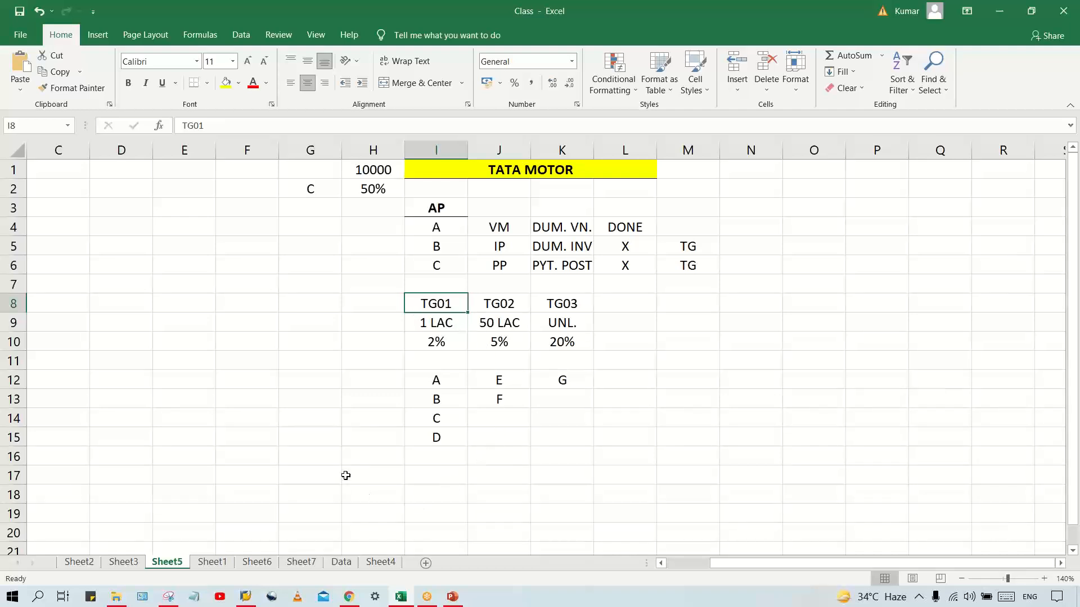
# Switch to SAP Logon, open the system connection, and log on with the user name and account password
pyautogui.moveTo(245, 601)
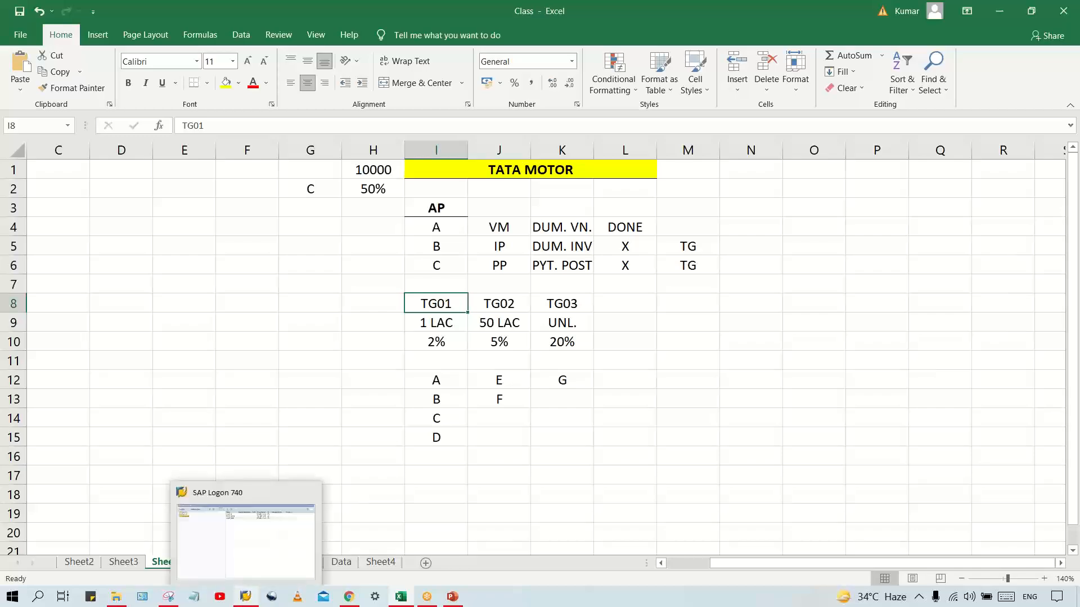
pyautogui.click(253, 545)
pyautogui.doubleClick(460, 108)
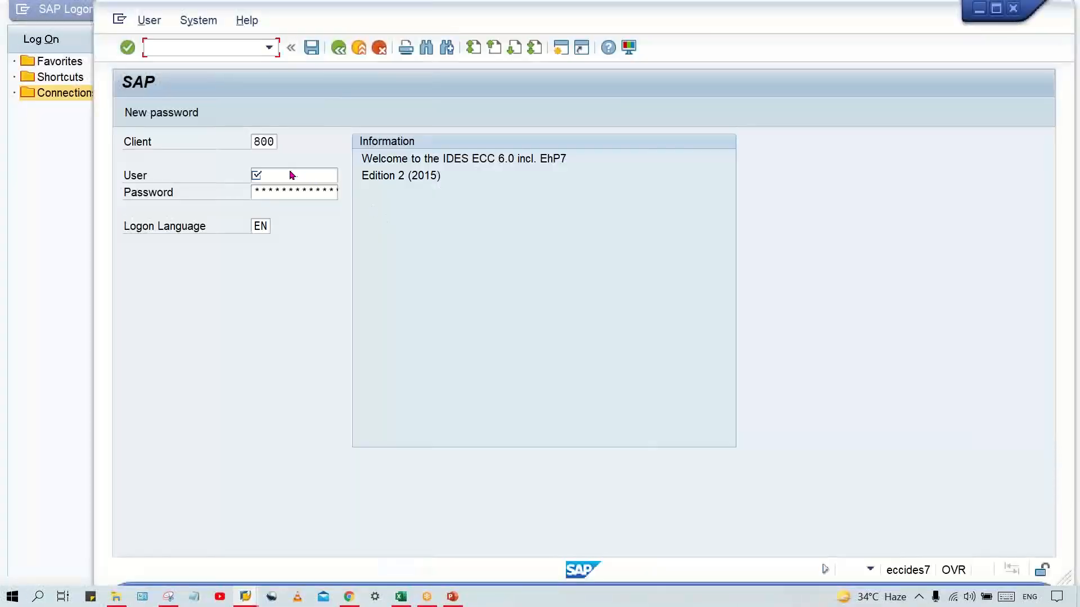
pyautogui.click(286, 179)
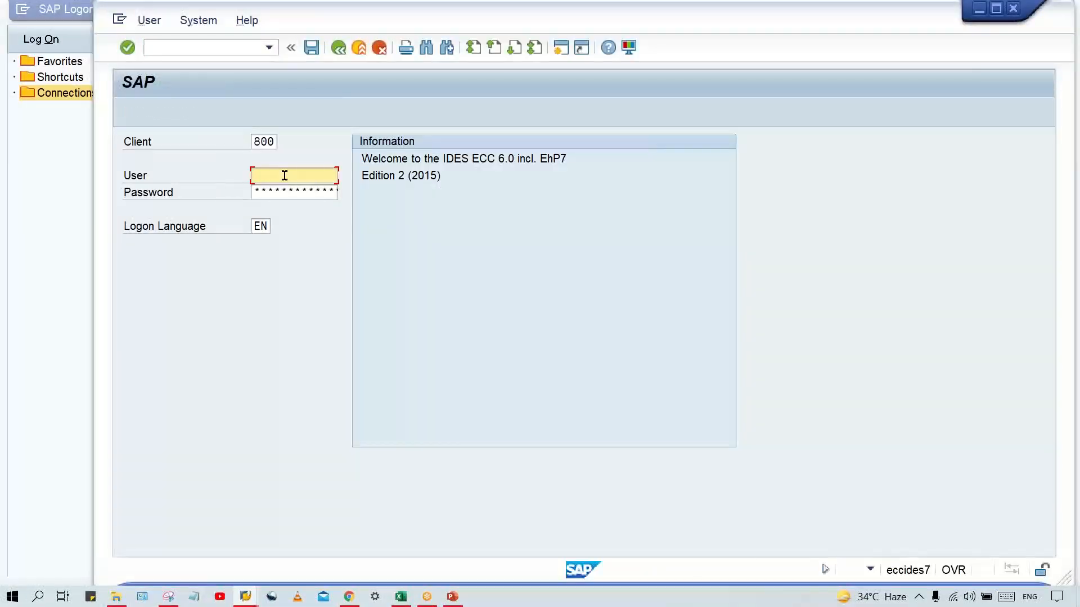
pyautogui.click(286, 178)
pyautogui.click(300, 194)
pyautogui.press('Tab')
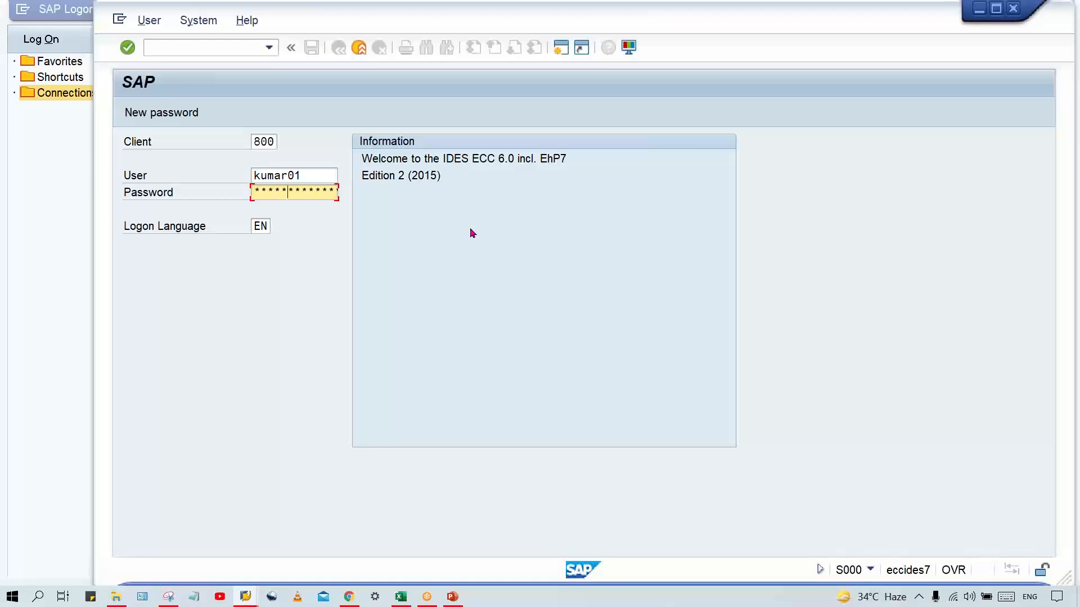
pyautogui.press('Return')
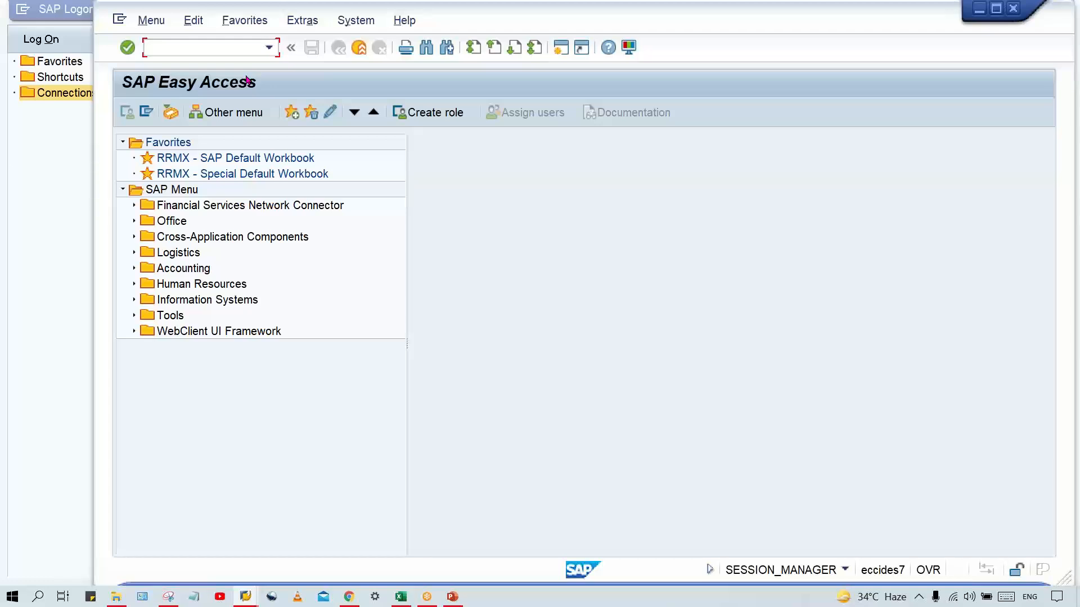
# Open transaction OBA4 to maintain the FI tolerance groups for users
pyautogui.write('OBA4')
pyautogui.press('Return')
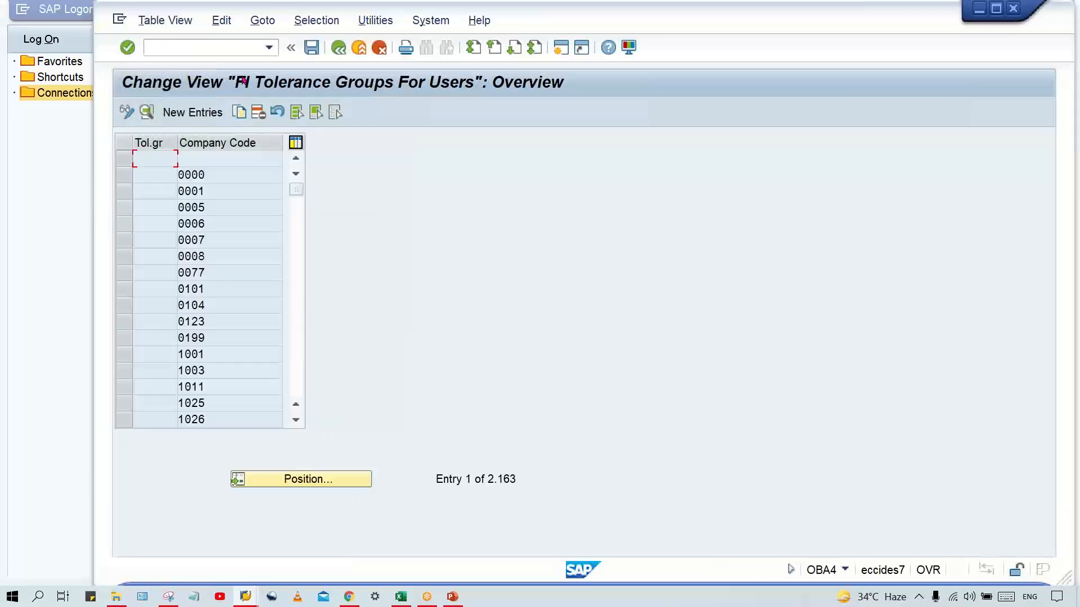
# Create a new tolerance group entry with group TG00 and company code TM00
pyautogui.click(190, 113)
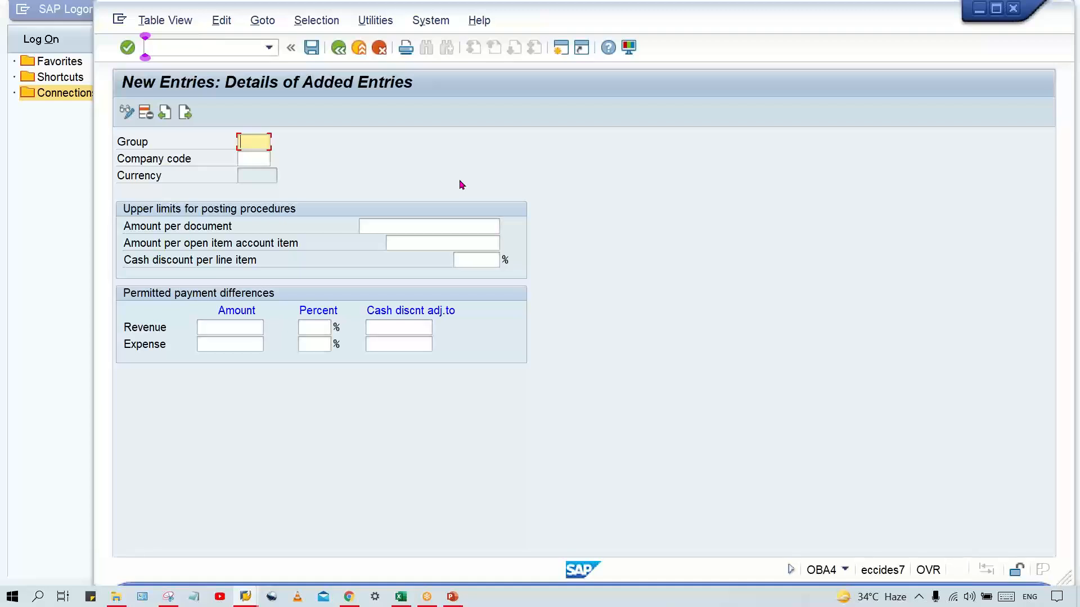
pyautogui.write('TG01')
pyautogui.press('Tab')
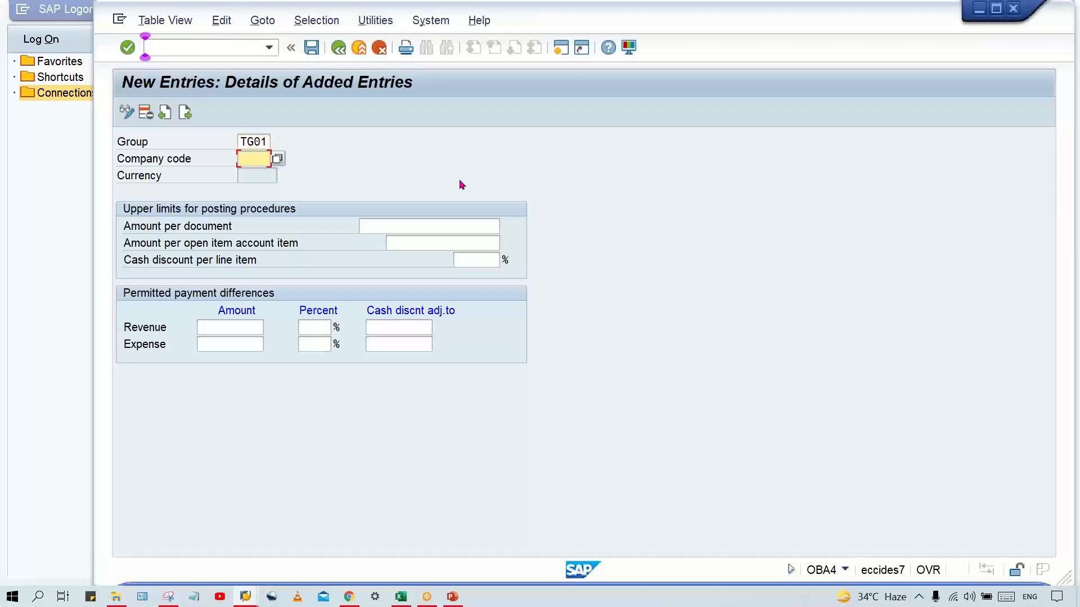
pyautogui.write('TM00')
pyautogui.click(261, 141)
pyautogui.write('0')
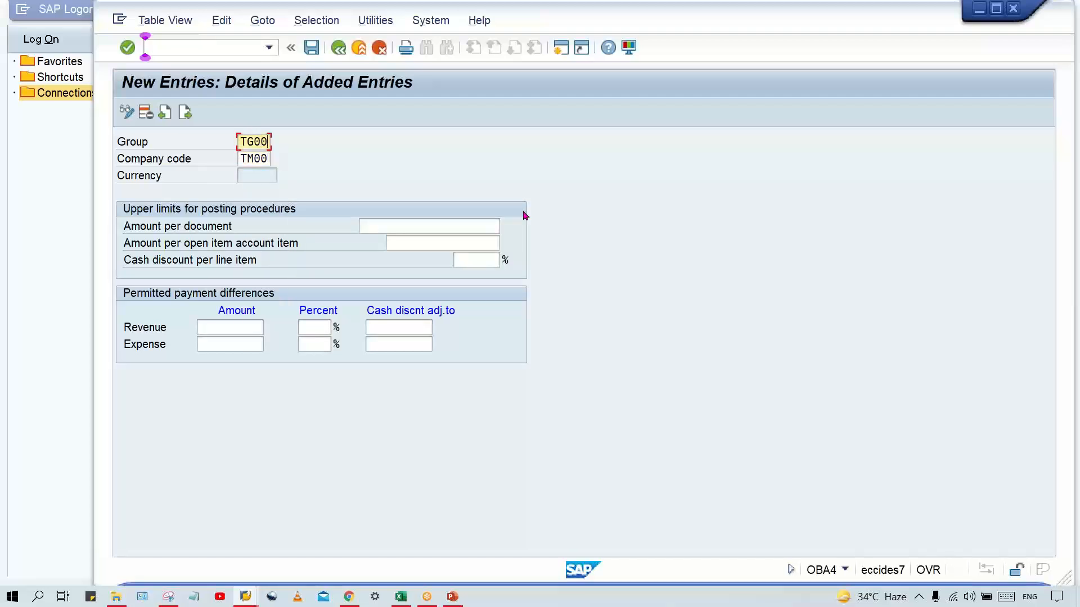
# Switch to the Excel sheet and rename the tolerance group codes in I8:K8 as TG00, TG01 and TG02
pyautogui.click(407, 598)
pyautogui.click(435, 304)
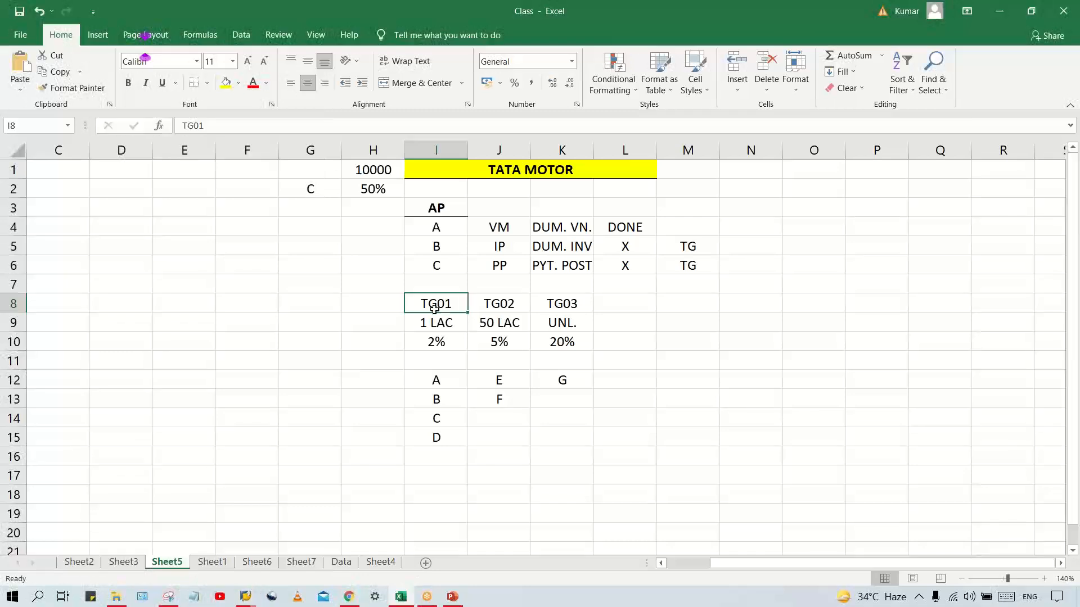
pyautogui.write('TG00')
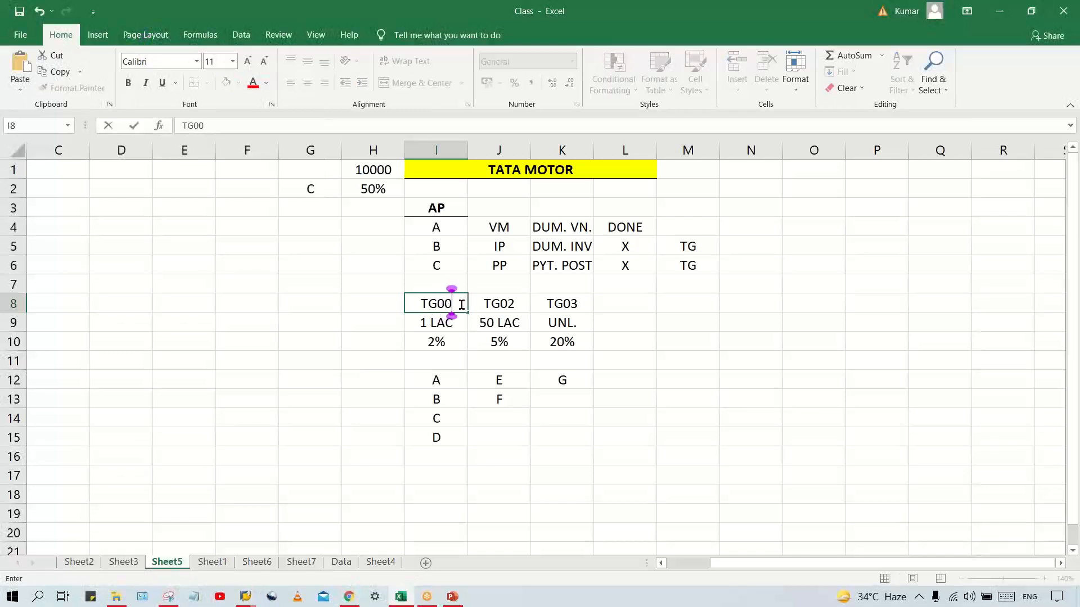
pyautogui.press('Tab')
pyautogui.write('TG01')
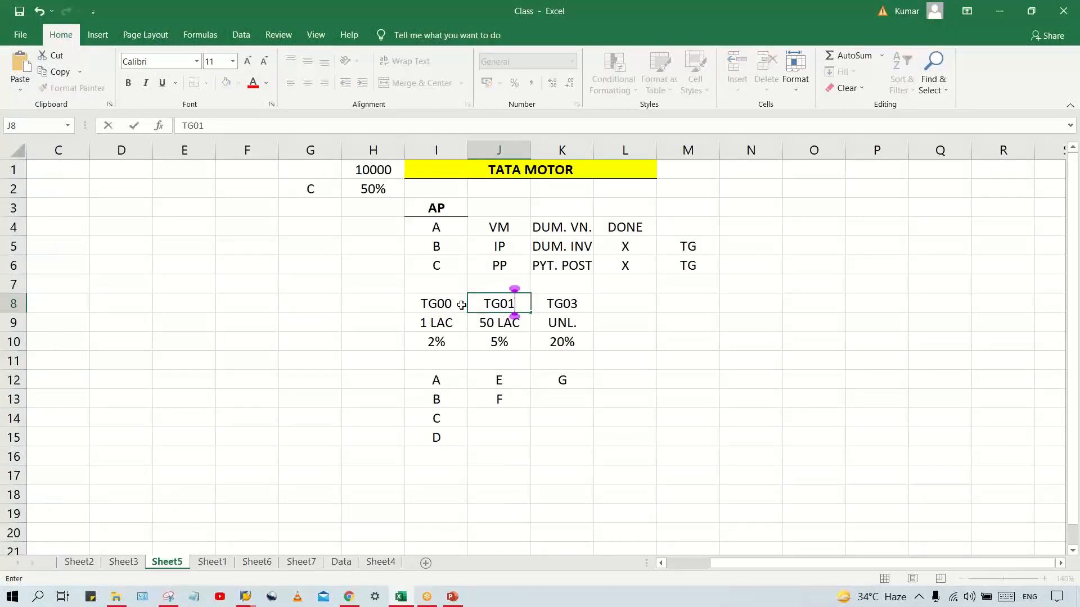
pyautogui.press('Tab')
pyautogui.write('TG02')
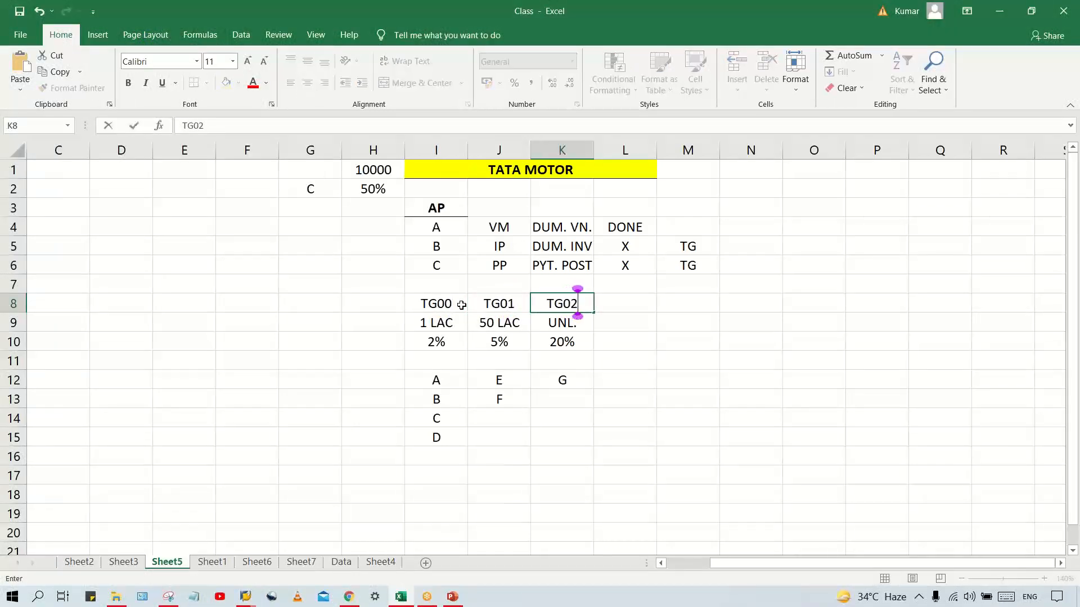
pyautogui.press('Return')
pyautogui.hotkey('alt', 'Tab')
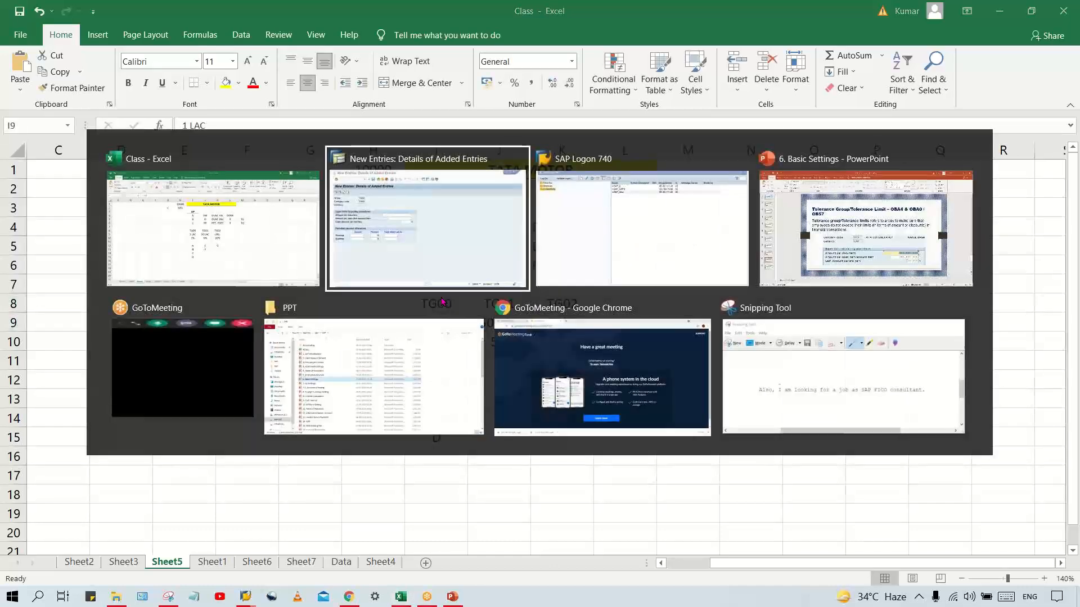
pyautogui.click(374, 226)
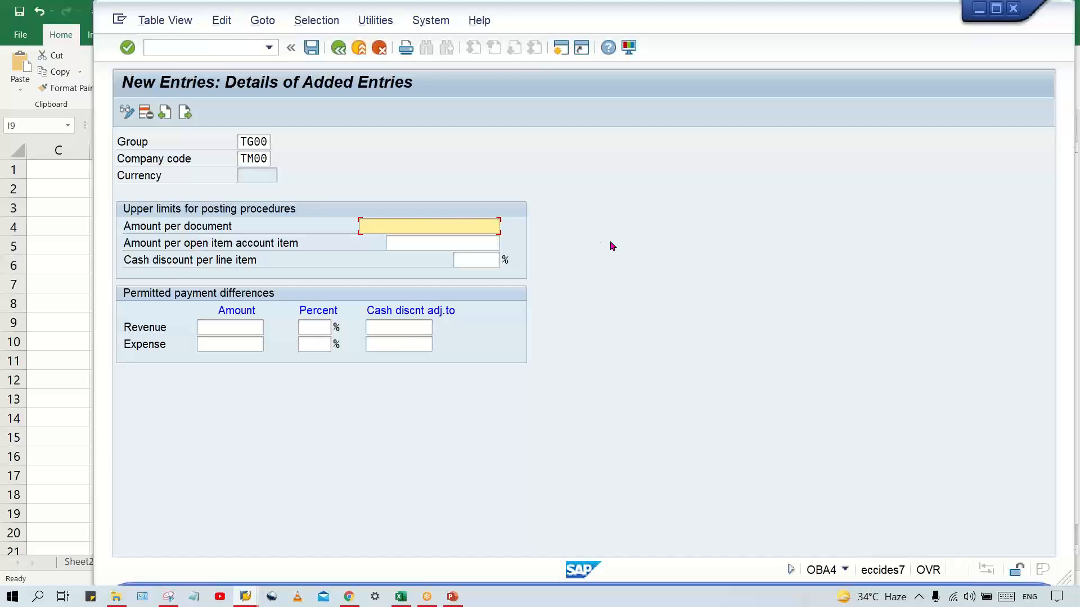
pyautogui.write('9999999999')
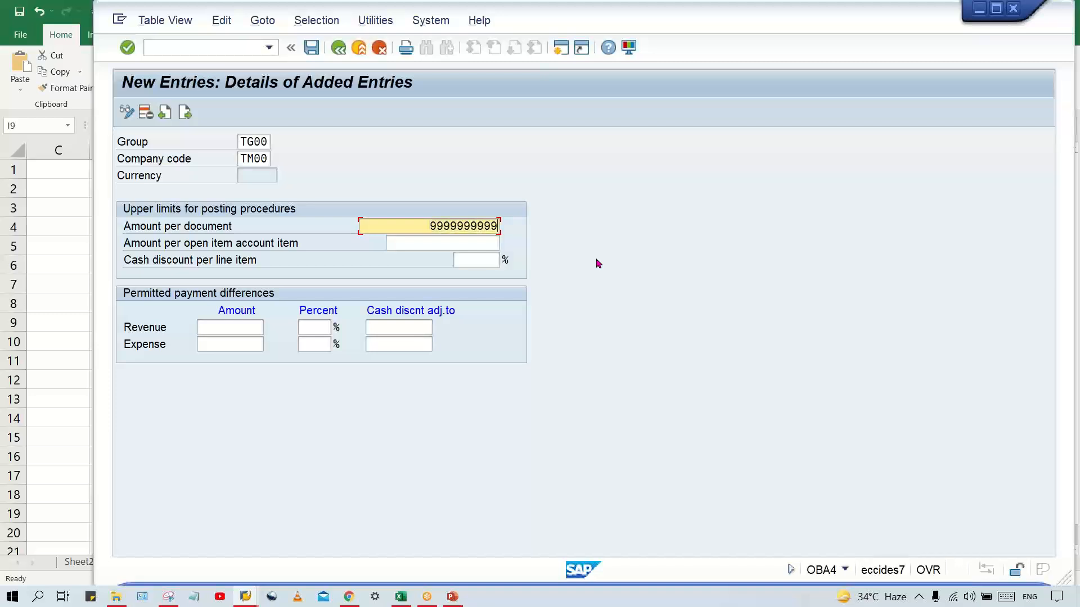
pyautogui.press('Tab')
pyautogui.write('999999')
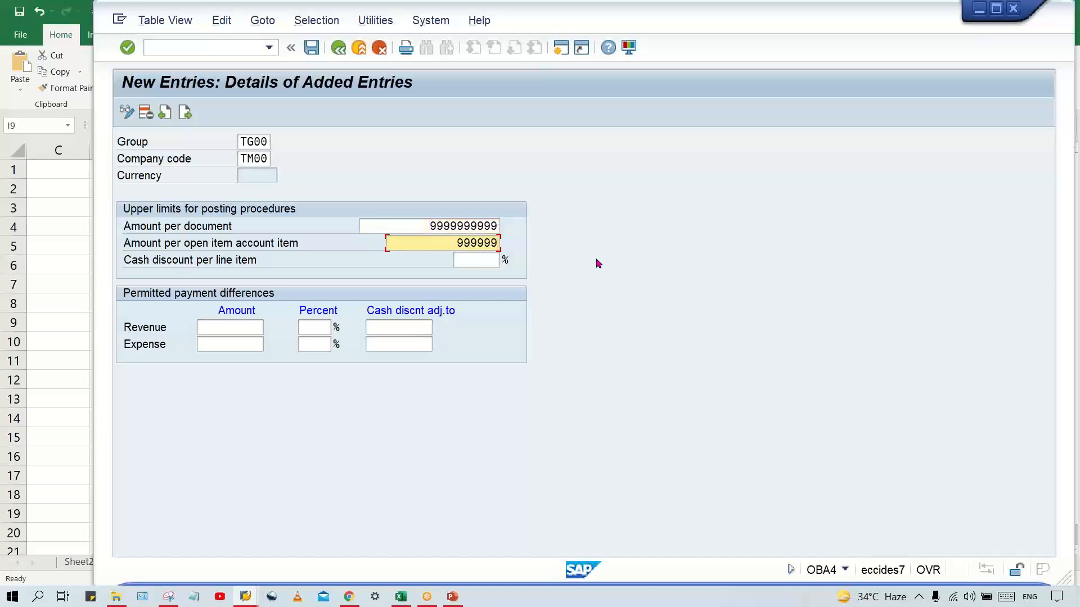
pyautogui.write('9999')
pyautogui.press('Tab')
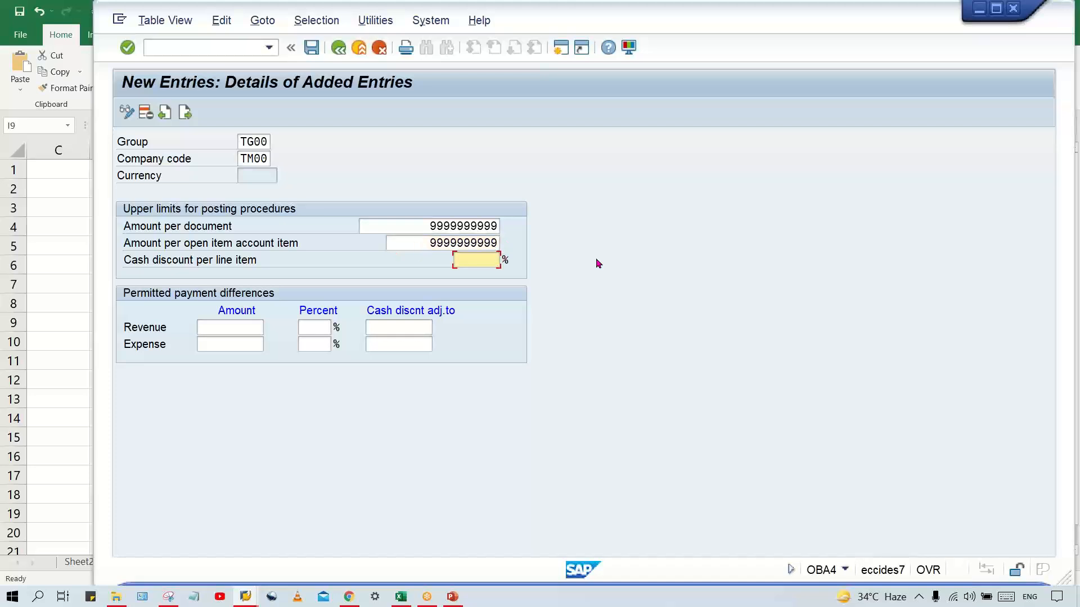
pyautogui.write('5')
# Set the permitted payment difference amounts to 10 for both revenue and expense, and validate the TG00 entry
pyautogui.click(233, 329)
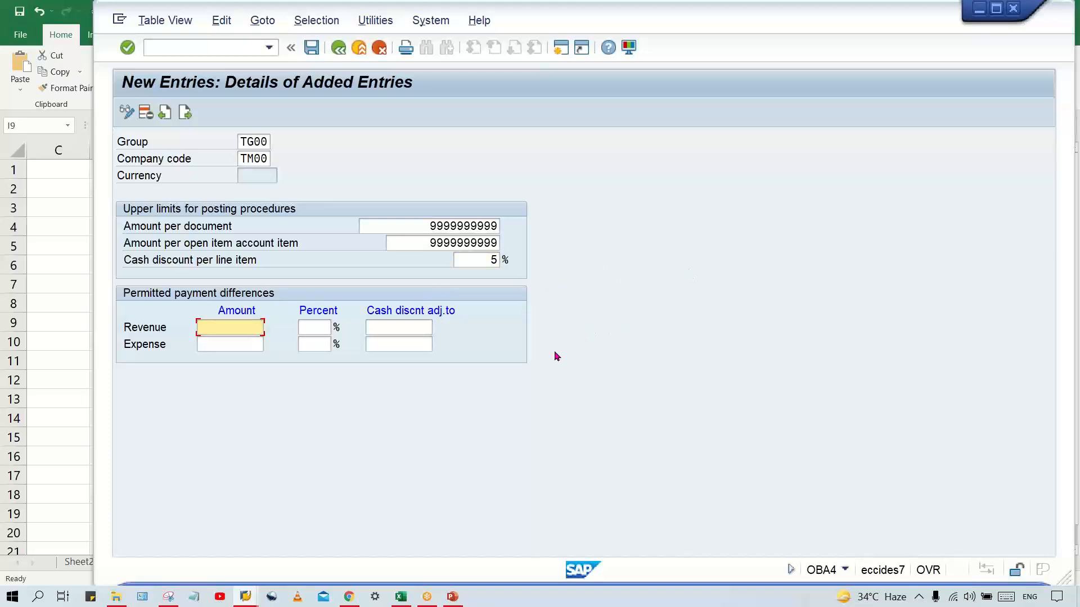
pyautogui.write('10')
pyautogui.press('Down')
pyautogui.write('10')
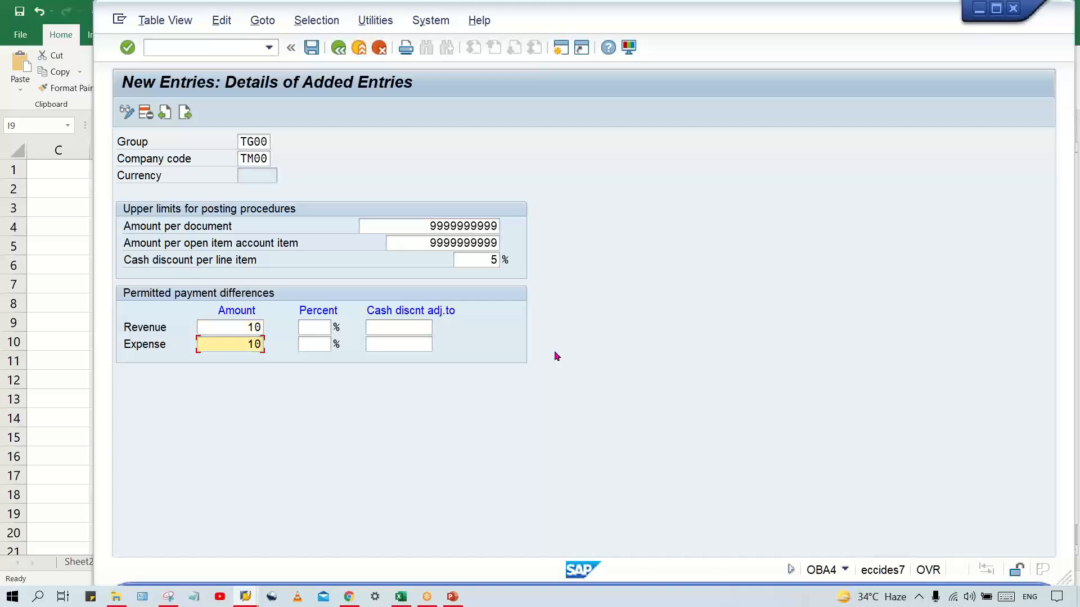
pyautogui.press('Return')
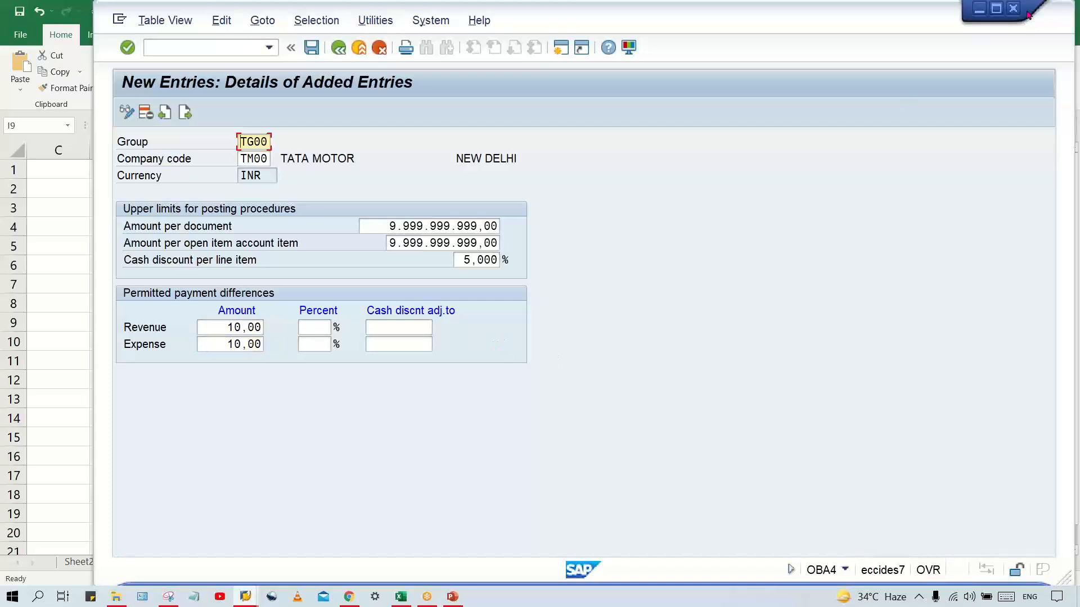
pyautogui.click(990, 100)
pyautogui.click(217, 332)
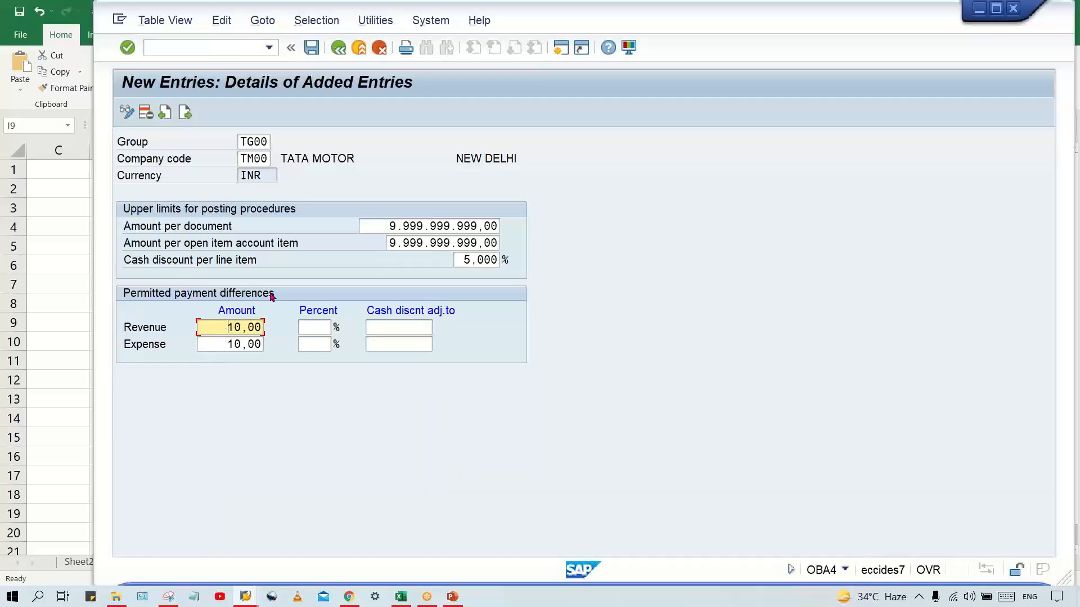
pyautogui.click(226, 344)
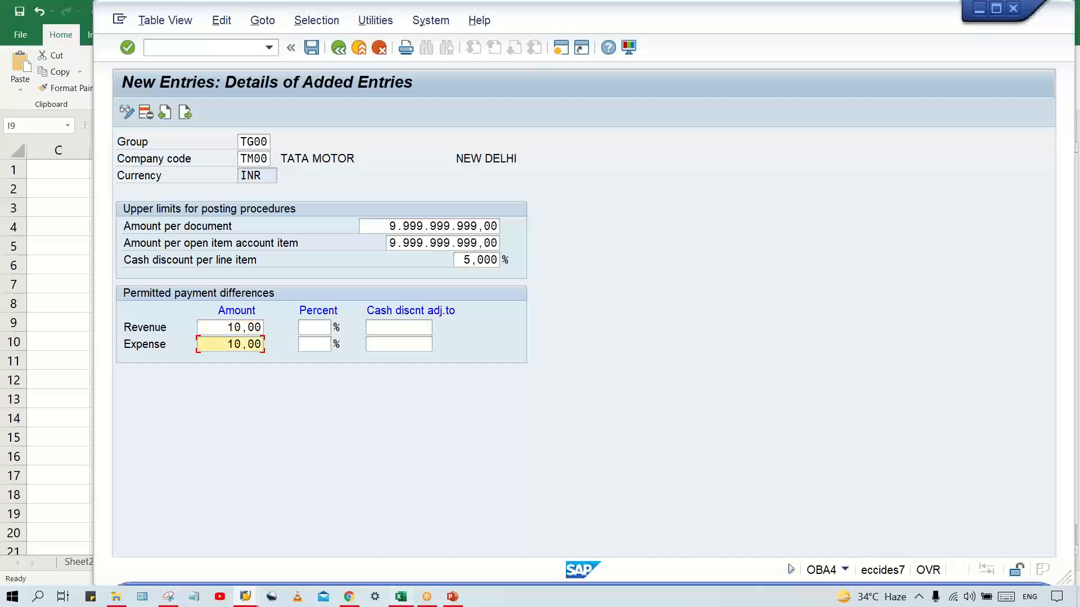
# Switch to the Excel sheet and enter the example amounts 1001 in F6 and 1000 in F7
pyautogui.moveTo(399, 600)
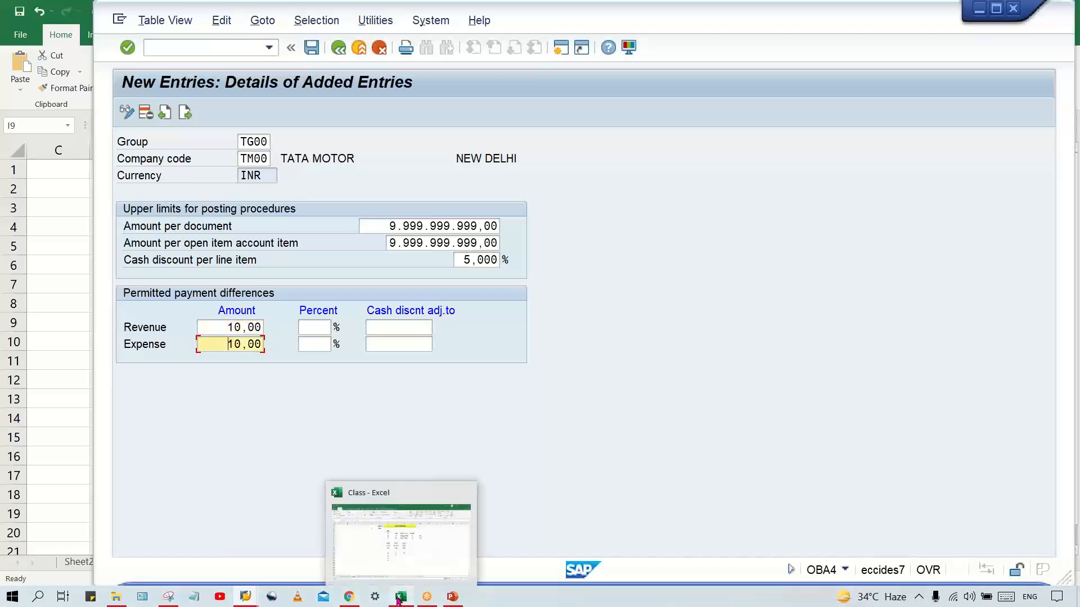
pyautogui.click(410, 523)
pyautogui.click(210, 285)
pyautogui.click(243, 283)
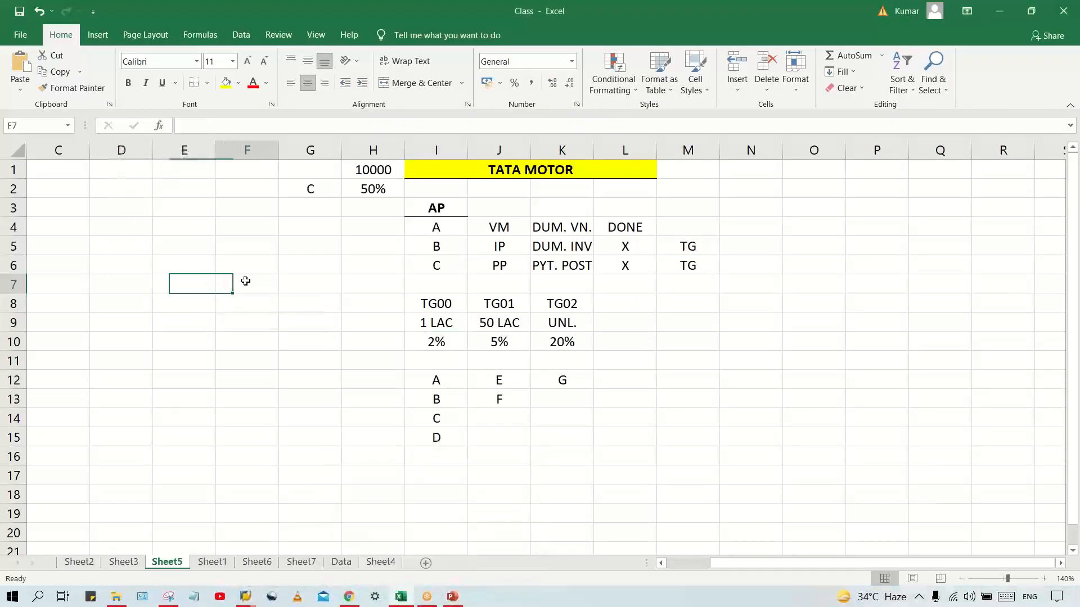
pyautogui.click(247, 263)
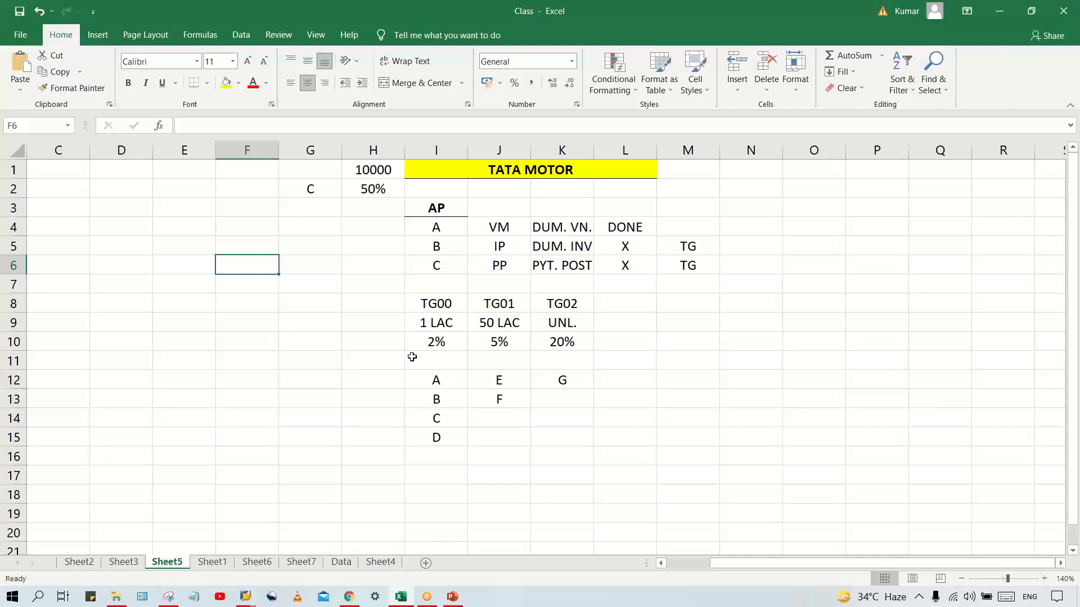
pyautogui.write('1001')
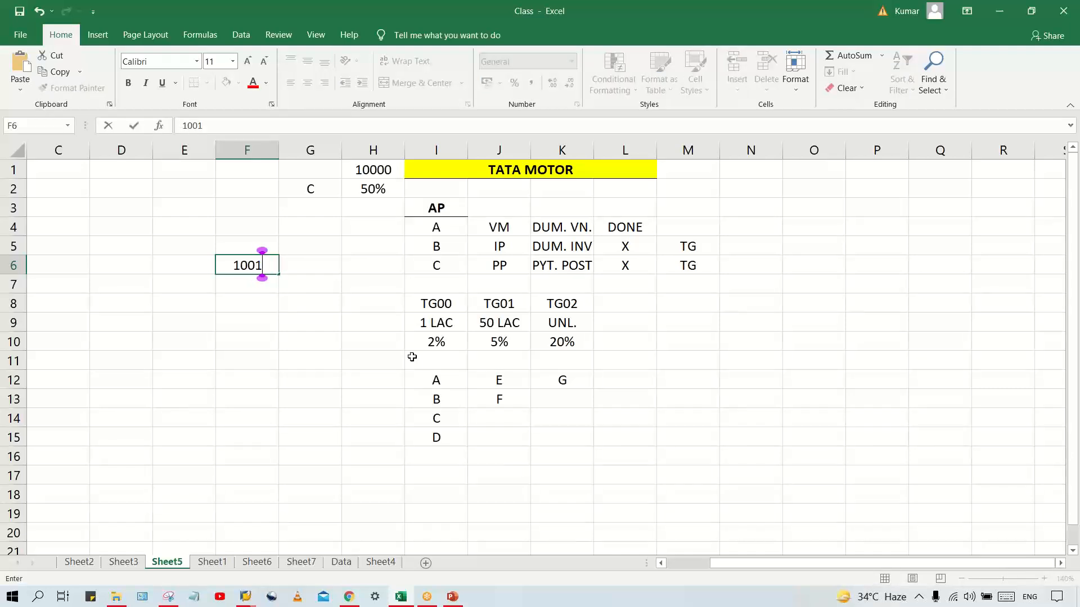
pyautogui.press('Return')
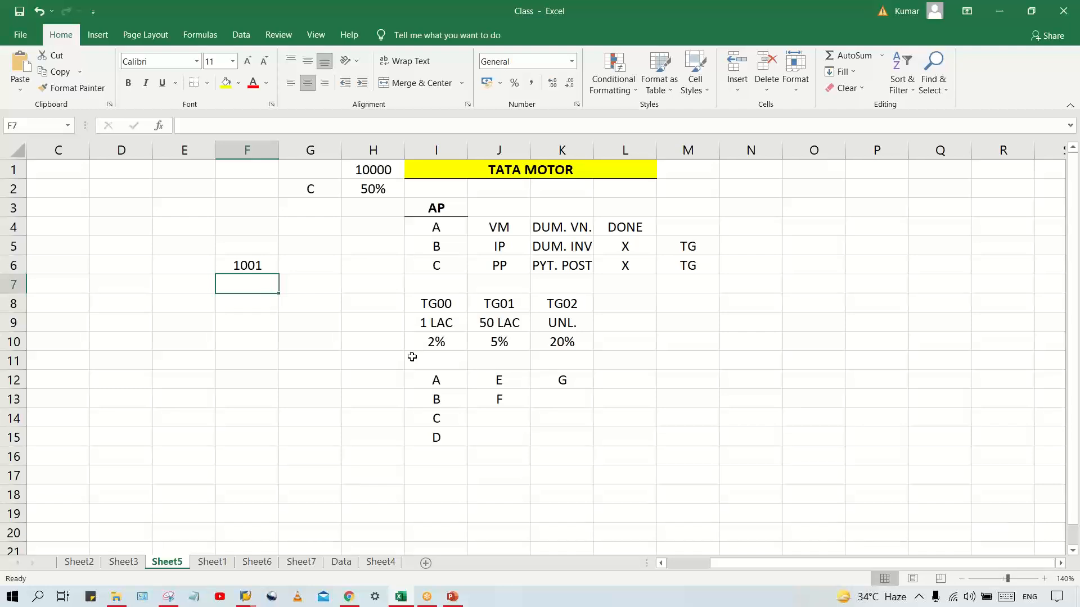
pyautogui.write('1000')
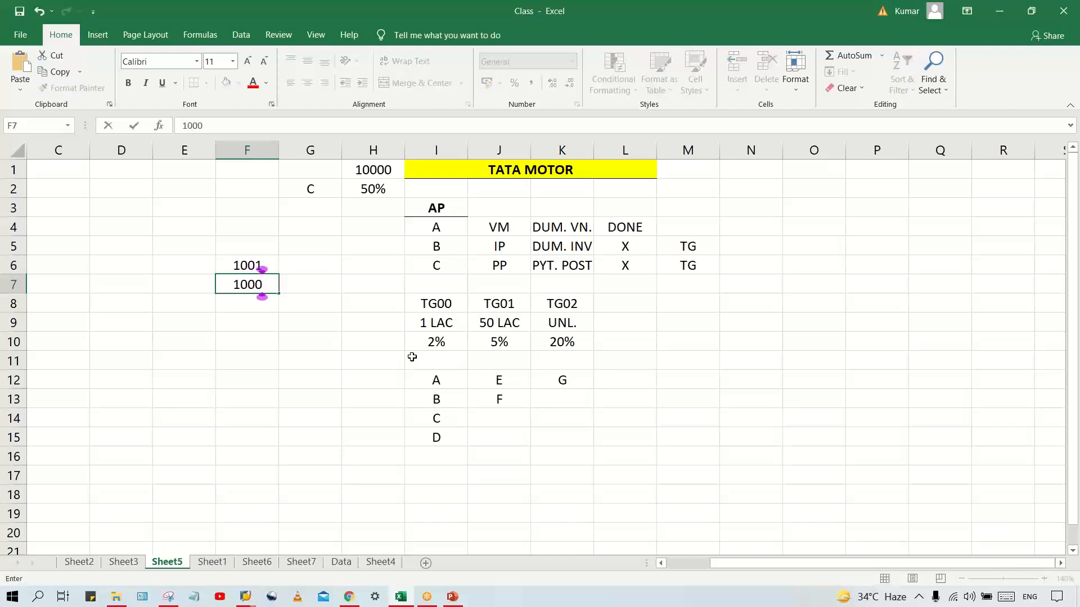
pyautogui.press('Return')
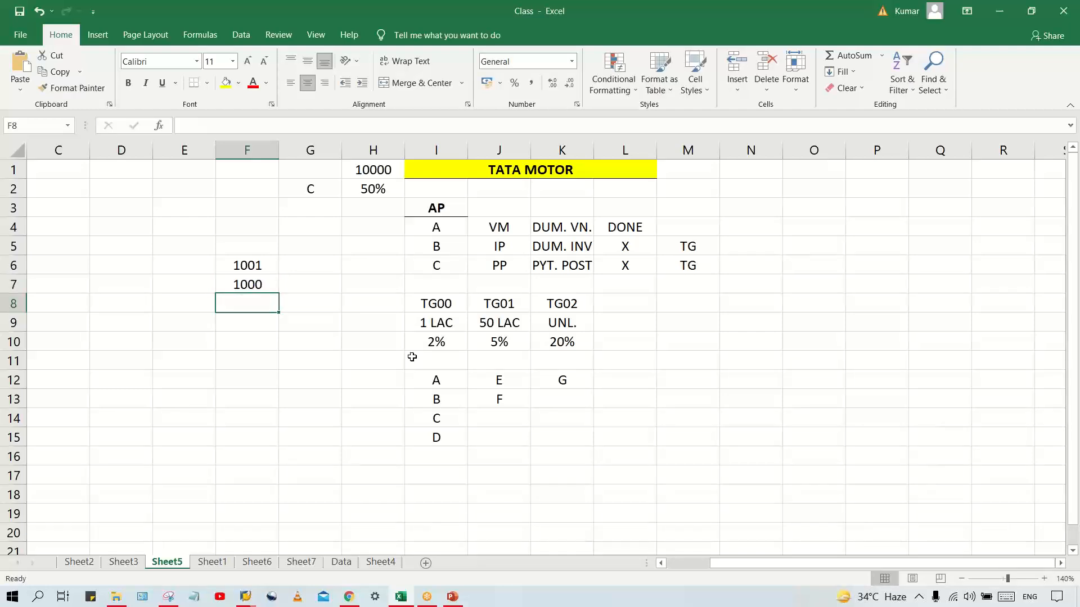
# Compare the two example amounts in F6 and F7 to illustrate a payment difference
pyautogui.click(233, 281)
pyautogui.click(257, 268)
pyautogui.click(259, 284)
pyautogui.click(253, 265)
pyautogui.click(254, 283)
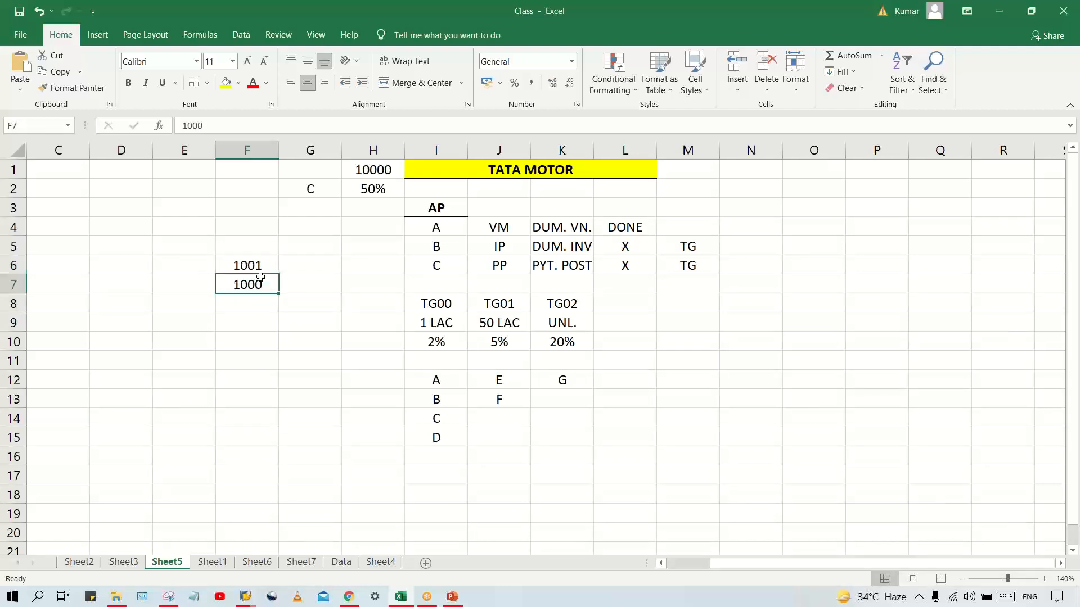
pyautogui.click(248, 268)
pyautogui.click(299, 261)
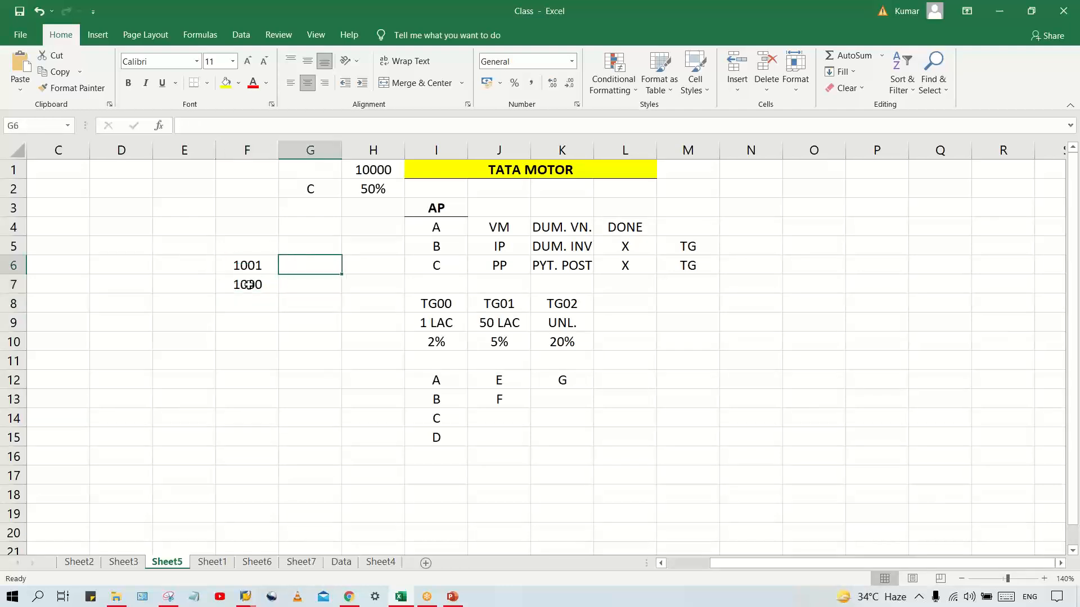
pyautogui.click(248, 285)
pyautogui.click(226, 266)
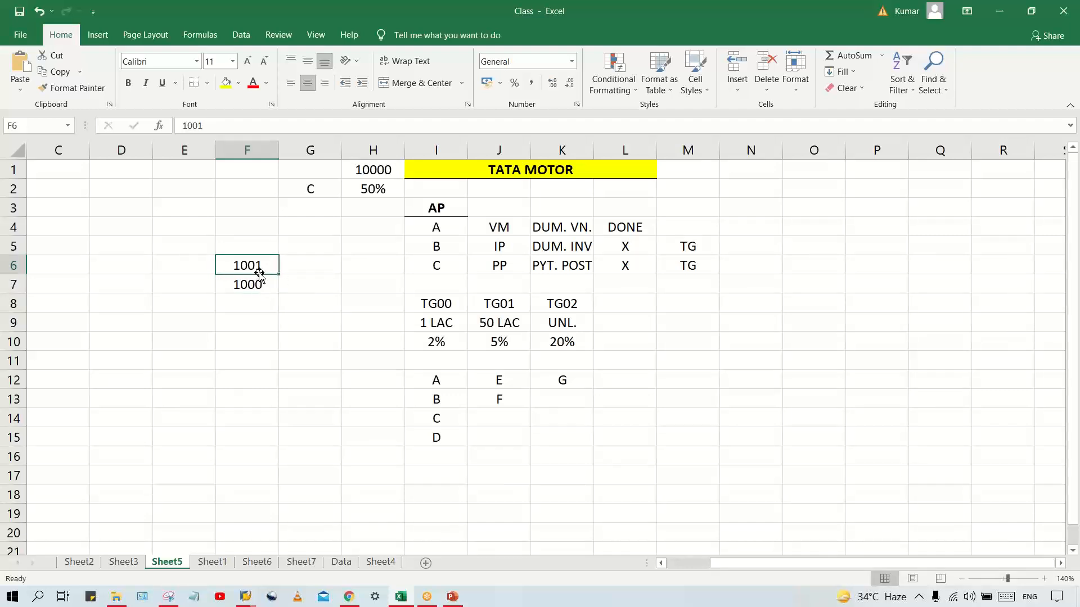
pyautogui.click(256, 284)
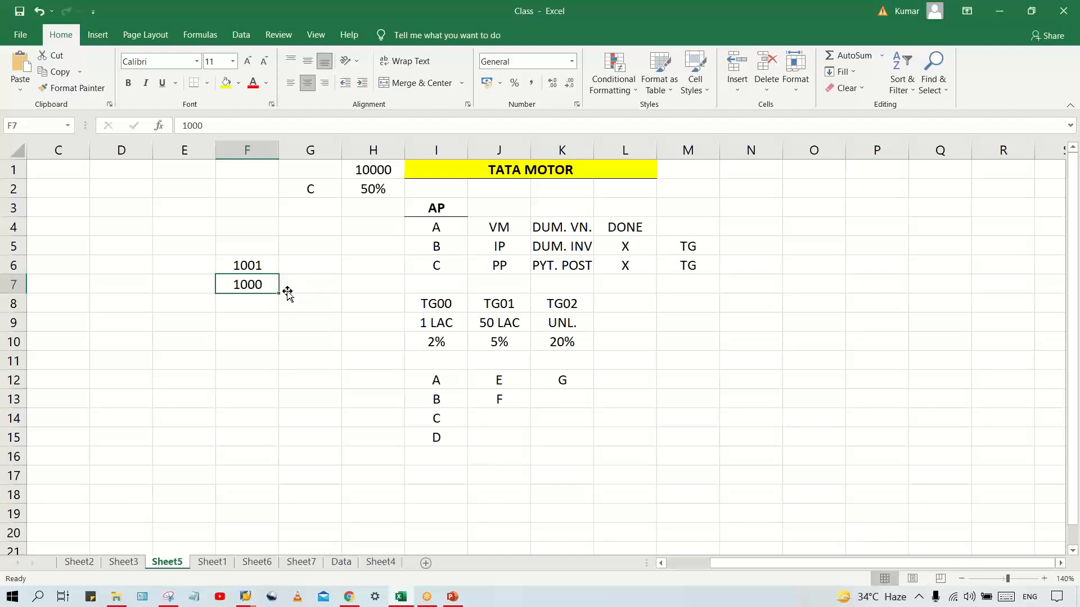
pyautogui.click(248, 268)
pyautogui.click(248, 280)
pyautogui.click(256, 266)
pyautogui.click(257, 283)
# Switch back to the SAP entry and examine the permitted payment difference amounts for revenue and expense
pyautogui.click(247, 595)
pyautogui.click(312, 542)
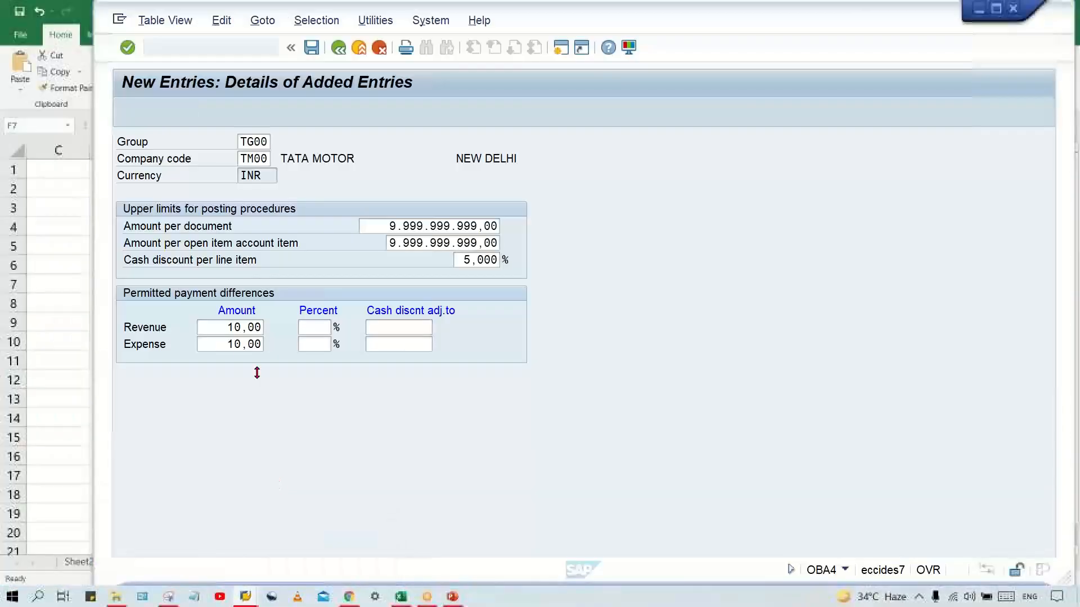
pyautogui.click(218, 328)
pyautogui.click(220, 346)
pyautogui.click(223, 327)
pyautogui.click(218, 344)
pyautogui.click(220, 326)
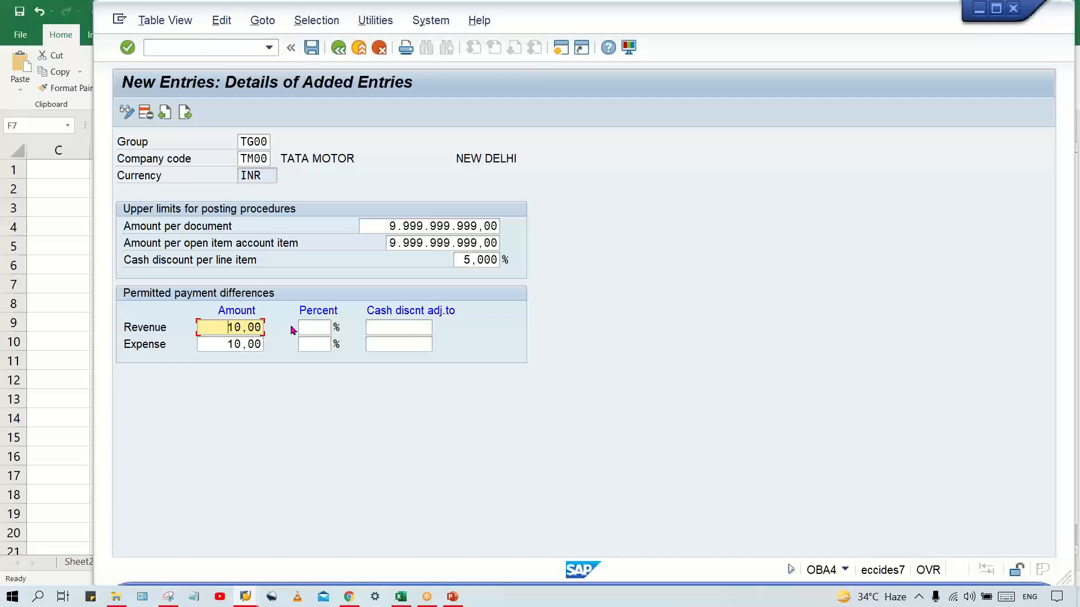
pyautogui.click(212, 343)
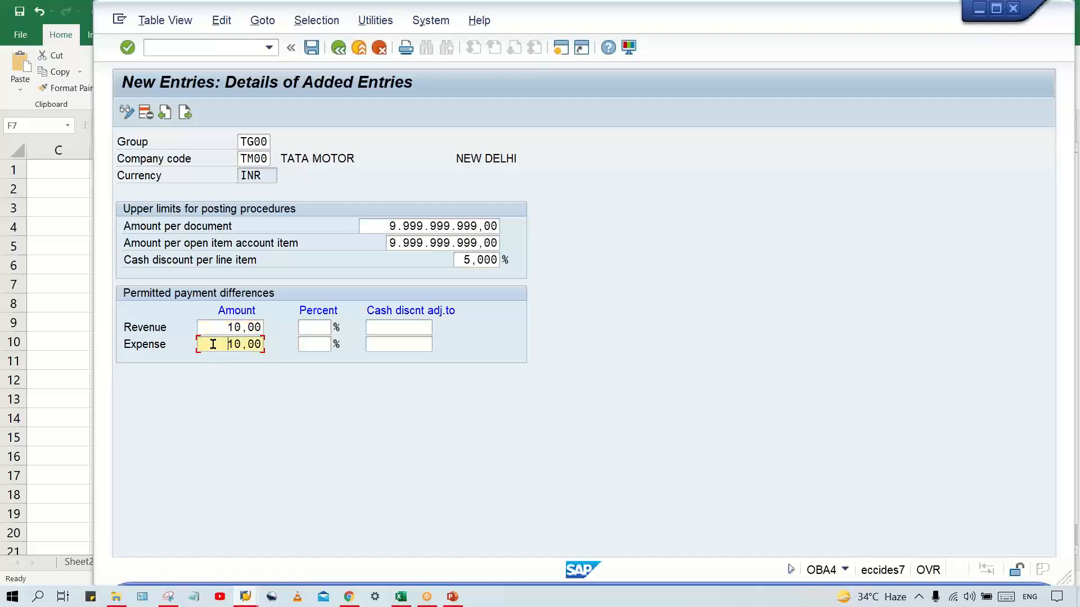
# Save the TG00 tolerance group entry and accept the customizing request
pyautogui.click(389, 227)
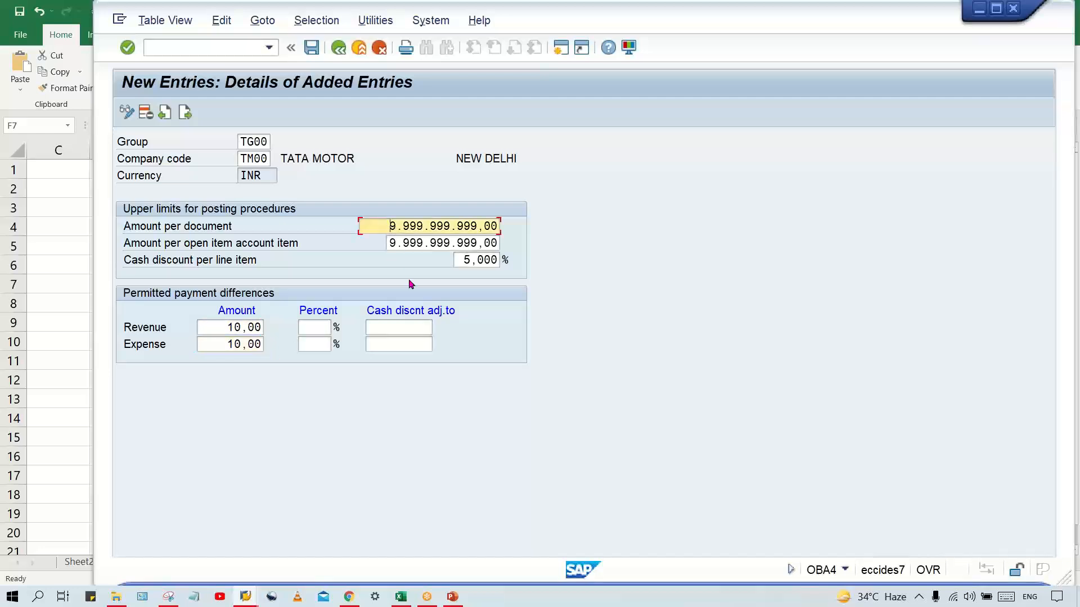
pyautogui.hotkey('ctrl', 's')
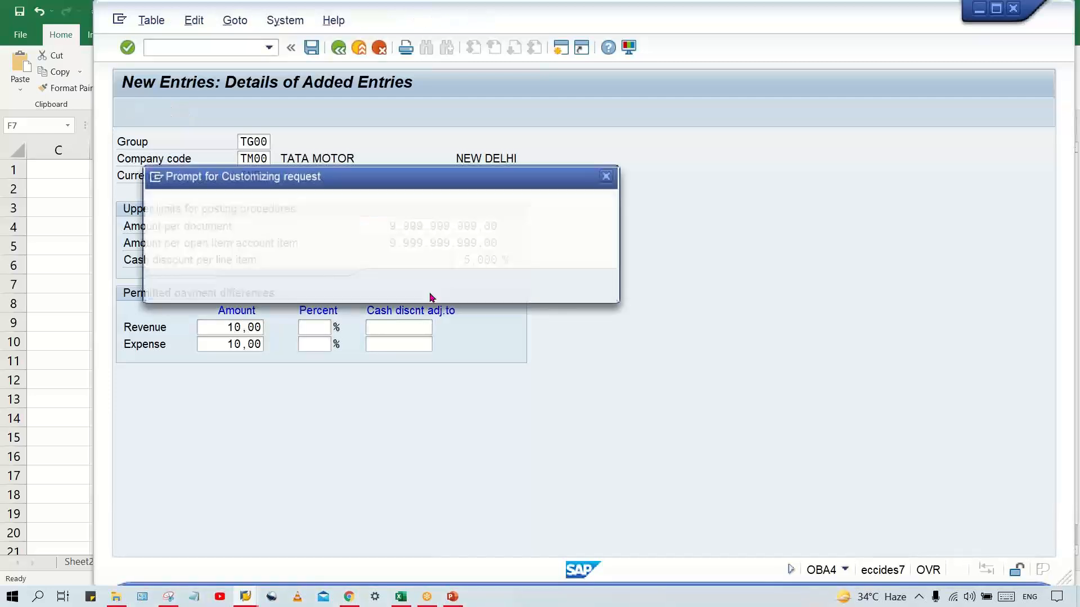
pyautogui.click(391, 287)
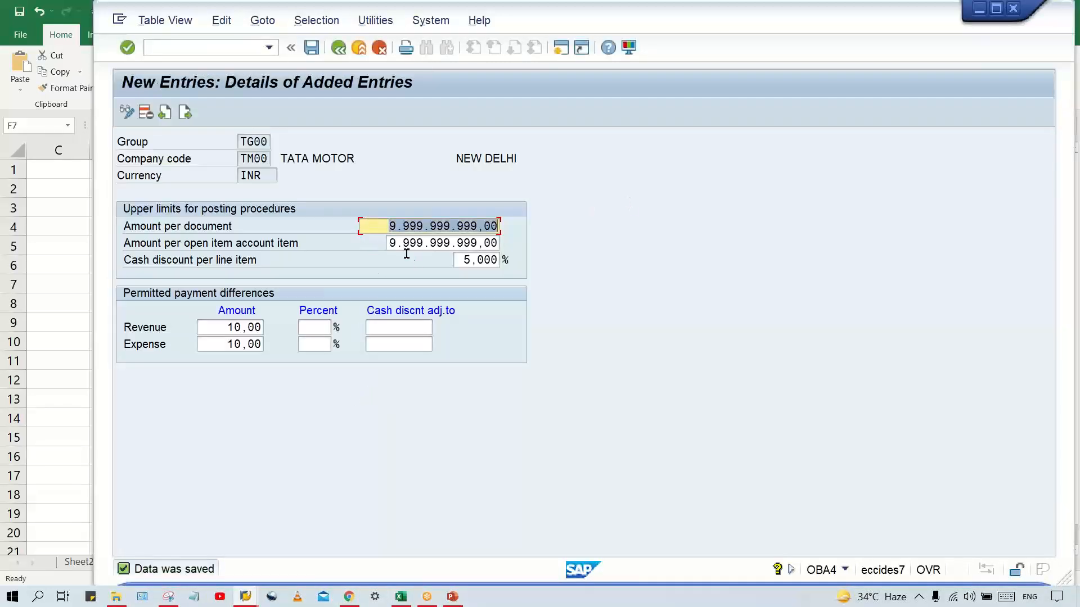
# Review the amounts per document and per open item account item, and compare them with the TG00 limit in the Excel sheet
pyautogui.press('Tab')
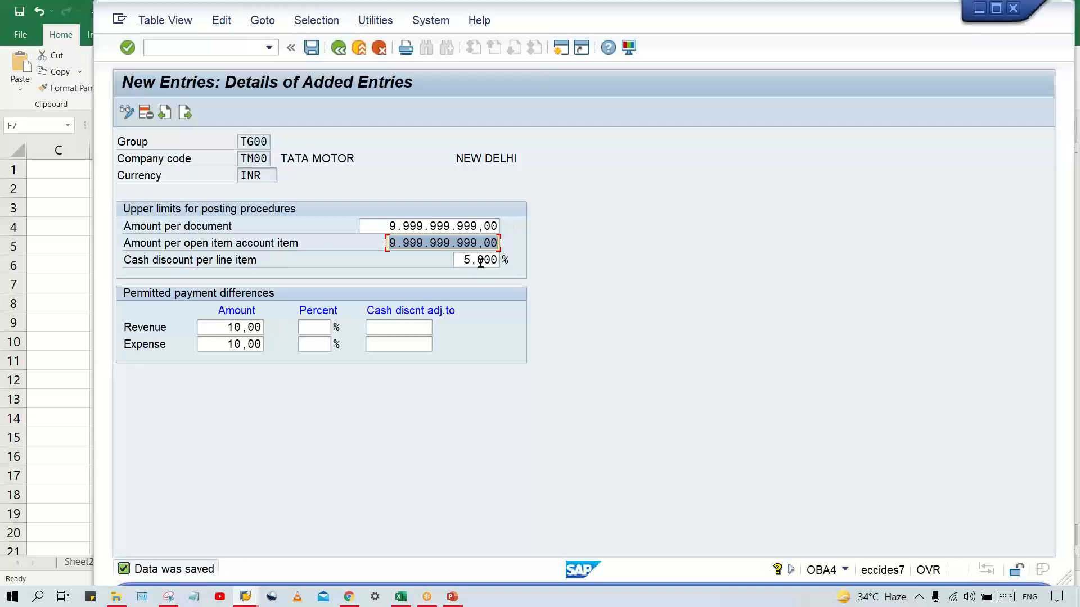
pyautogui.click(376, 225)
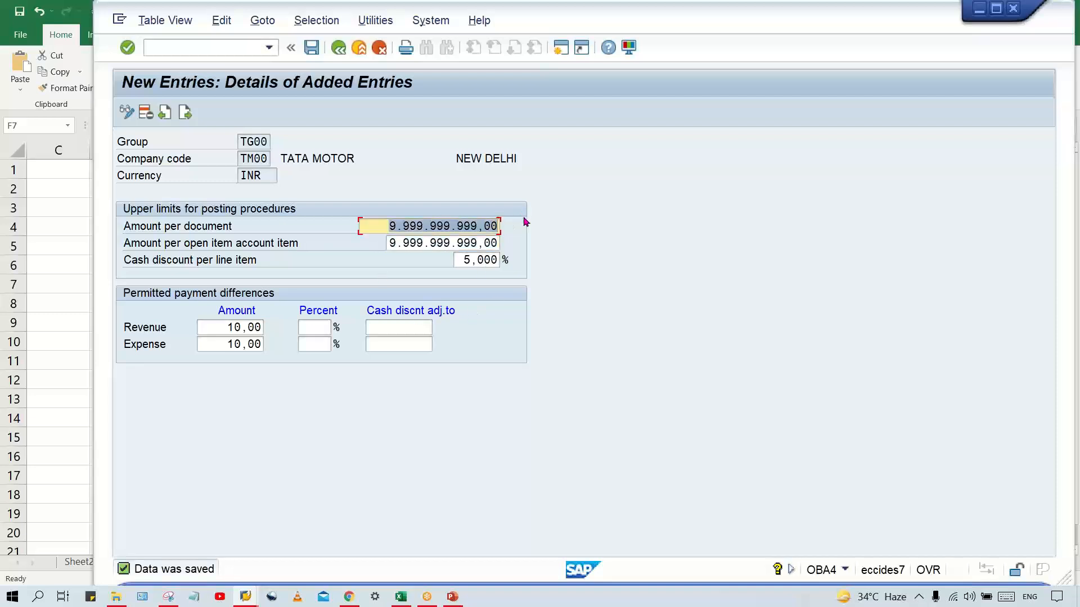
pyautogui.click(388, 243)
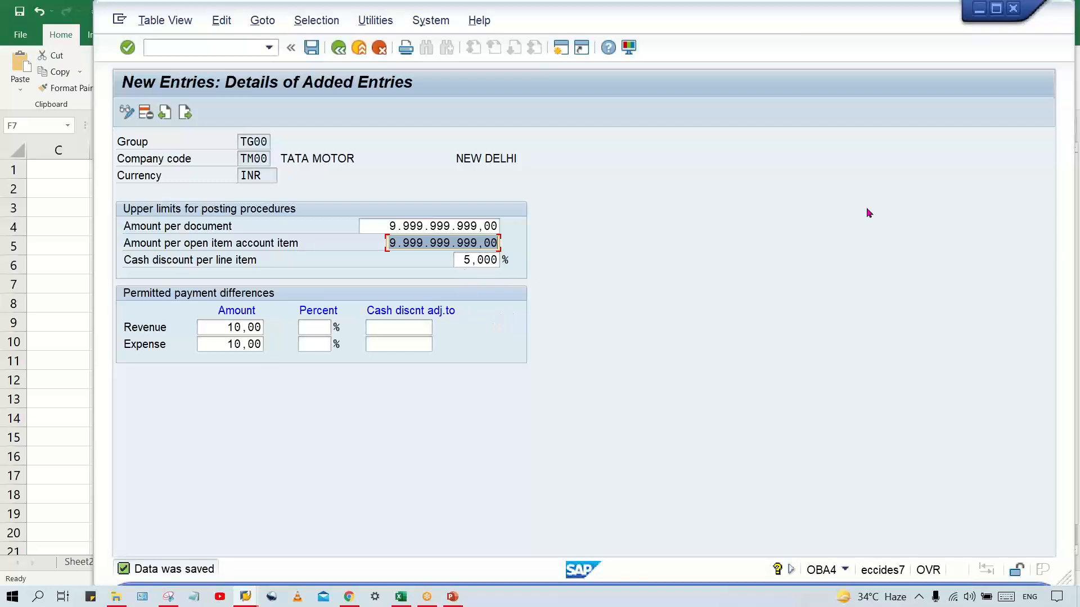
pyautogui.click(938, 213)
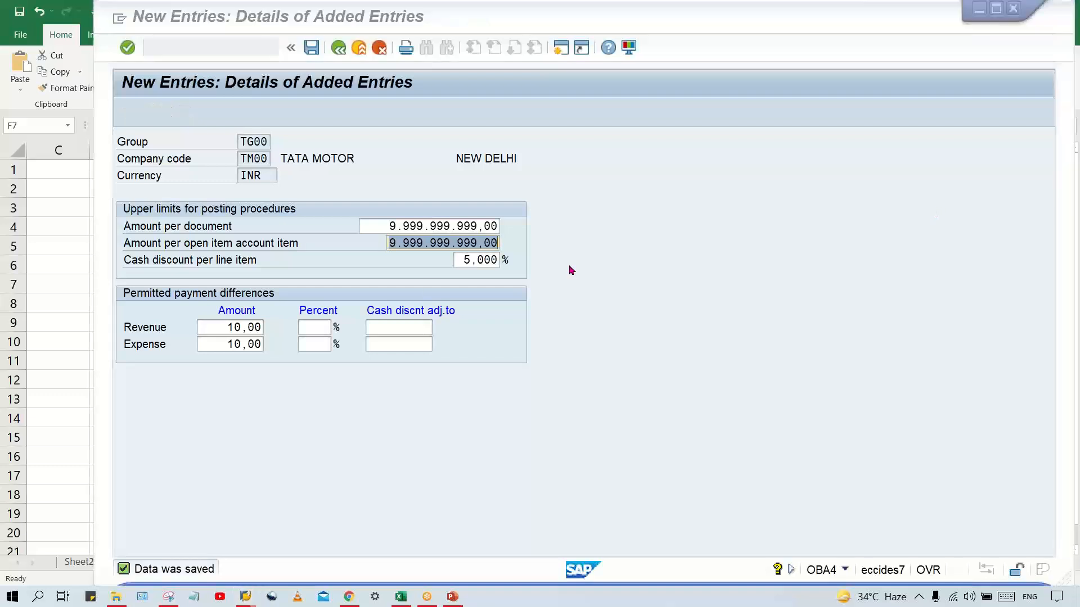
pyautogui.click(382, 229)
pyautogui.click(388, 227)
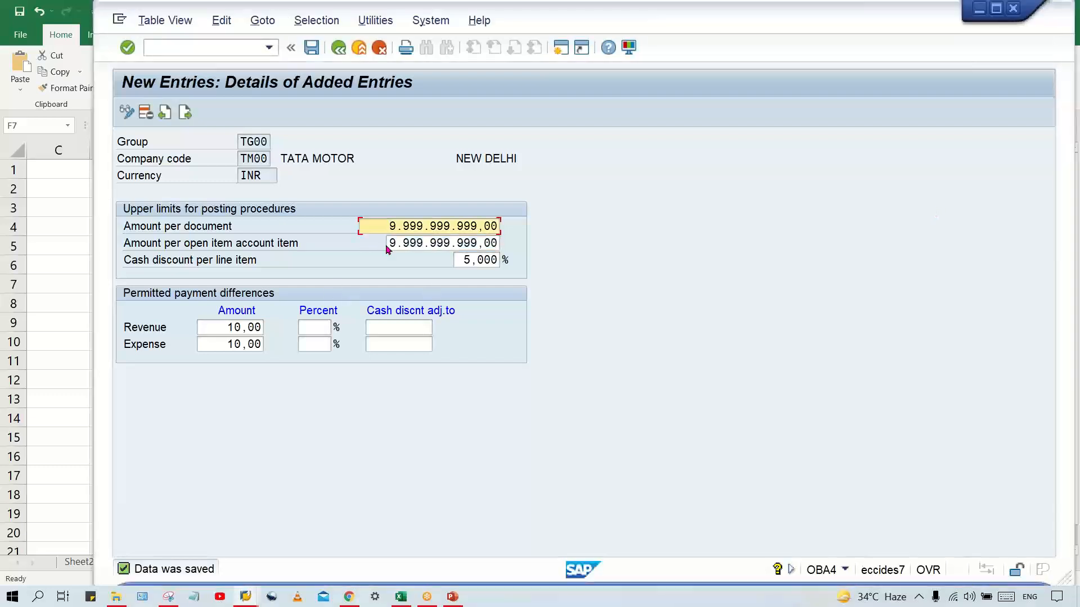
pyautogui.click(391, 245)
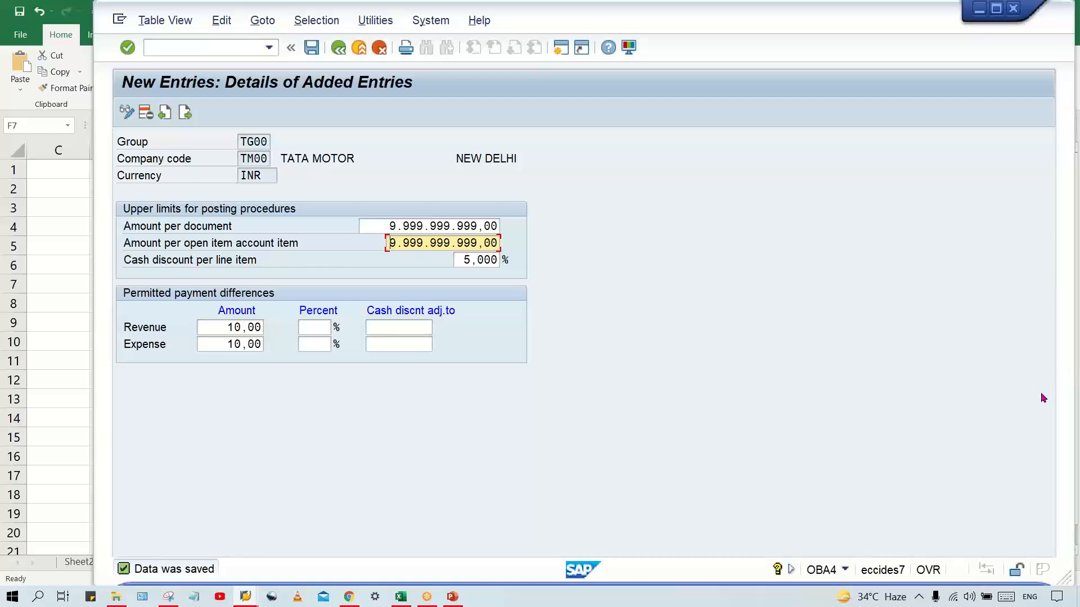
pyautogui.click(387, 227)
pyautogui.click(390, 243)
pyautogui.click(400, 597)
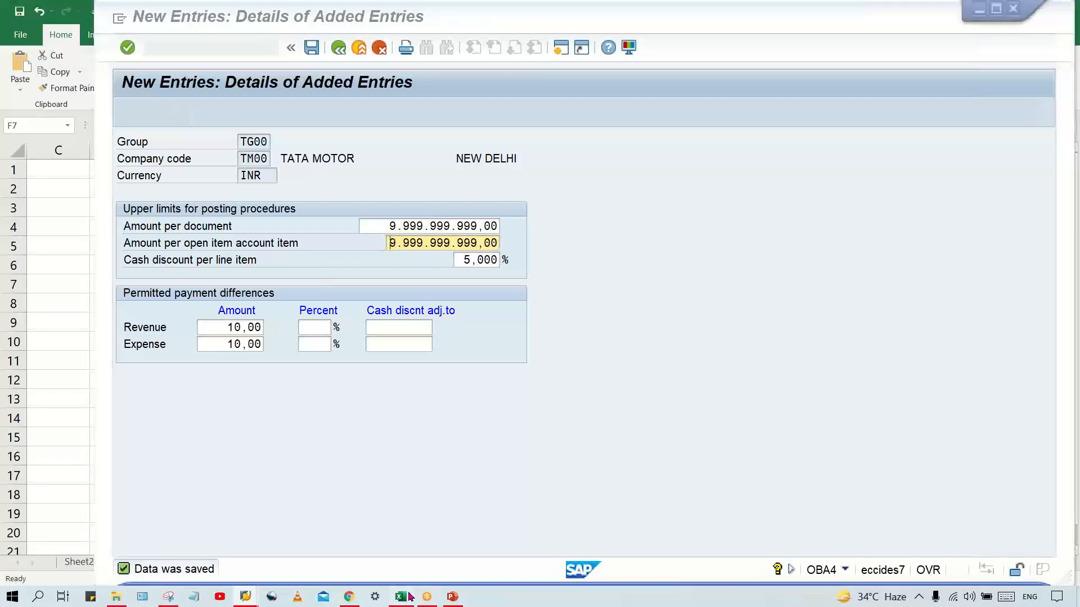
pyautogui.click(619, 386)
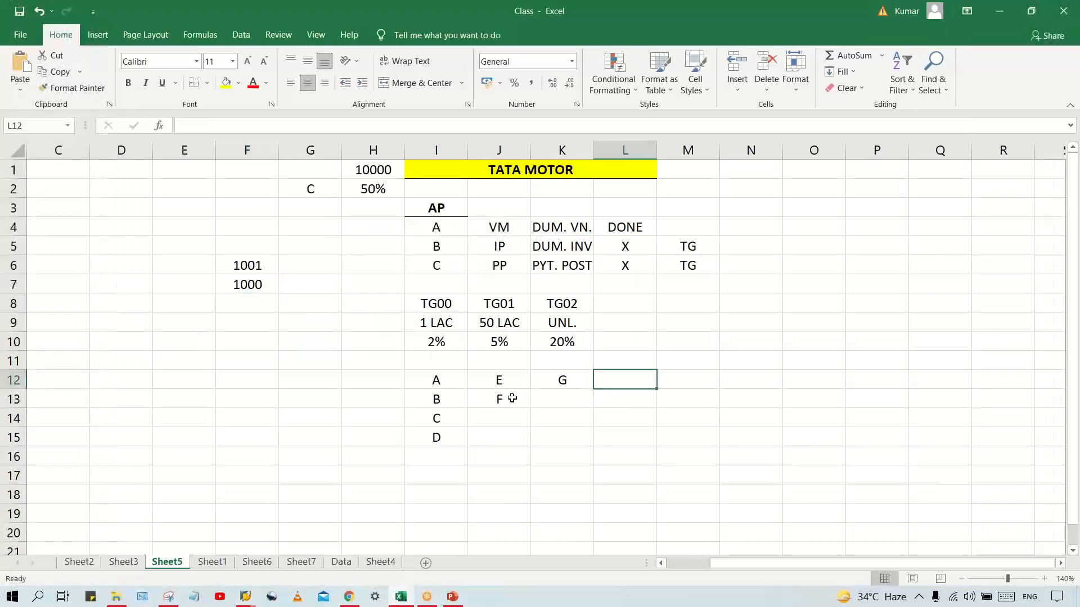
pyautogui.click(426, 318)
pyautogui.click(449, 303)
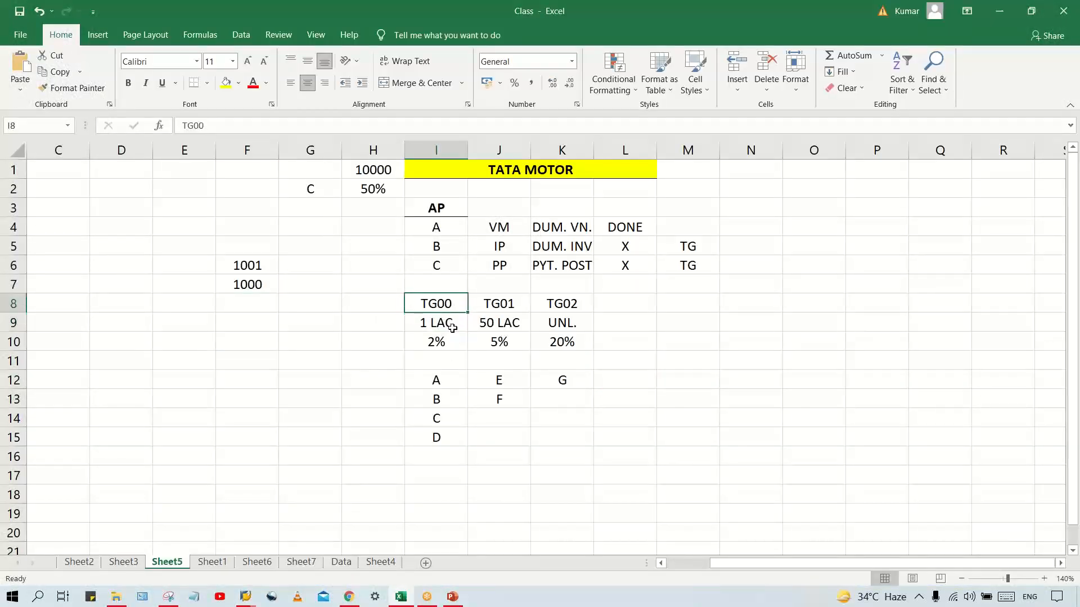
pyautogui.click(445, 326)
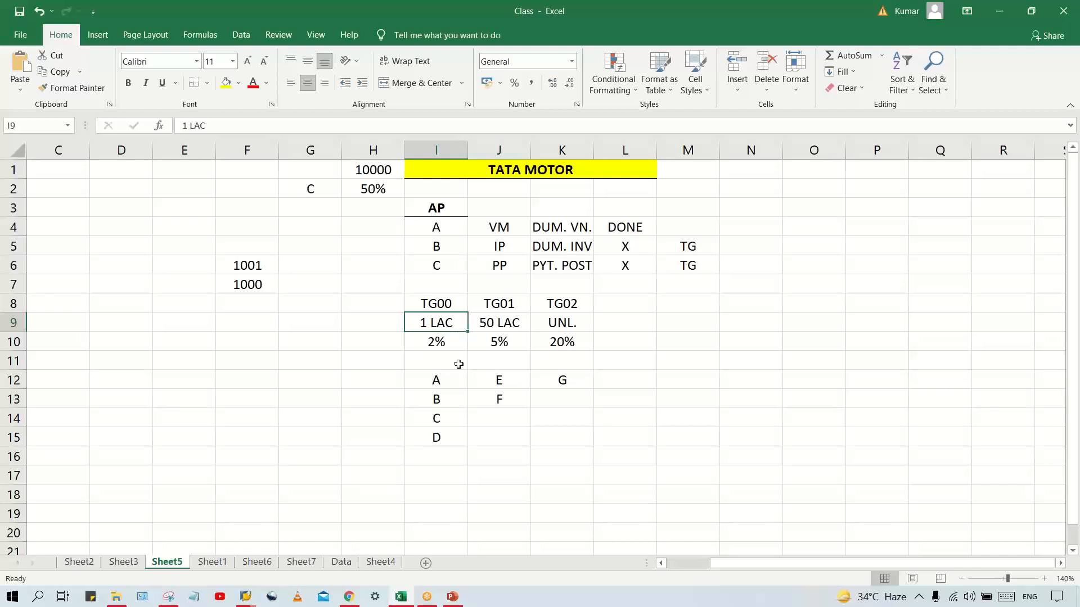
# Back in the SAP entry, set the amount per document and the amount per open item account item to 100000, and validate
pyautogui.click(247, 600)
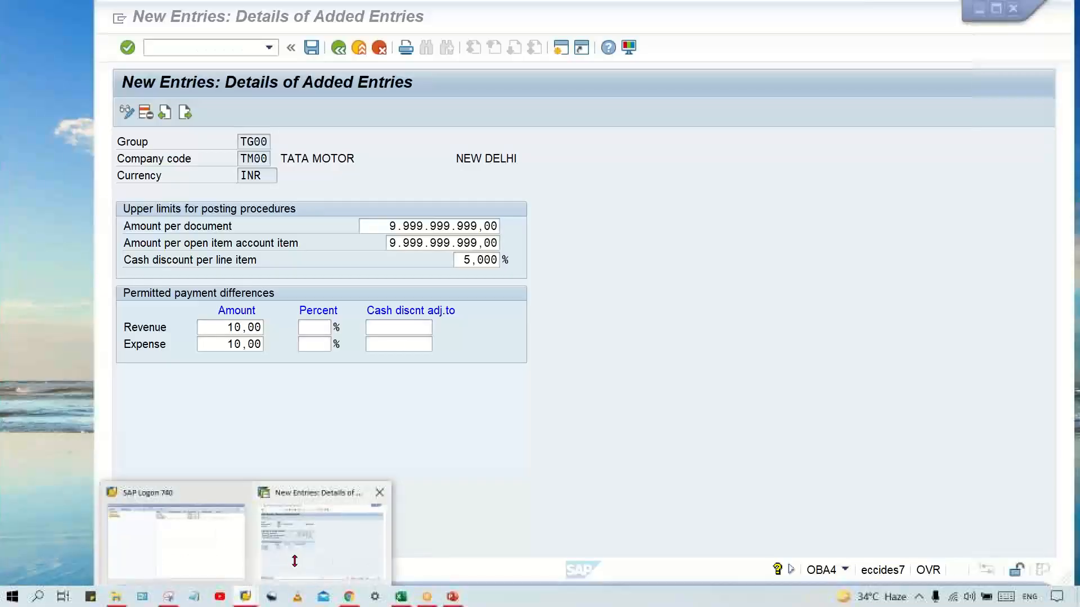
pyautogui.click(292, 562)
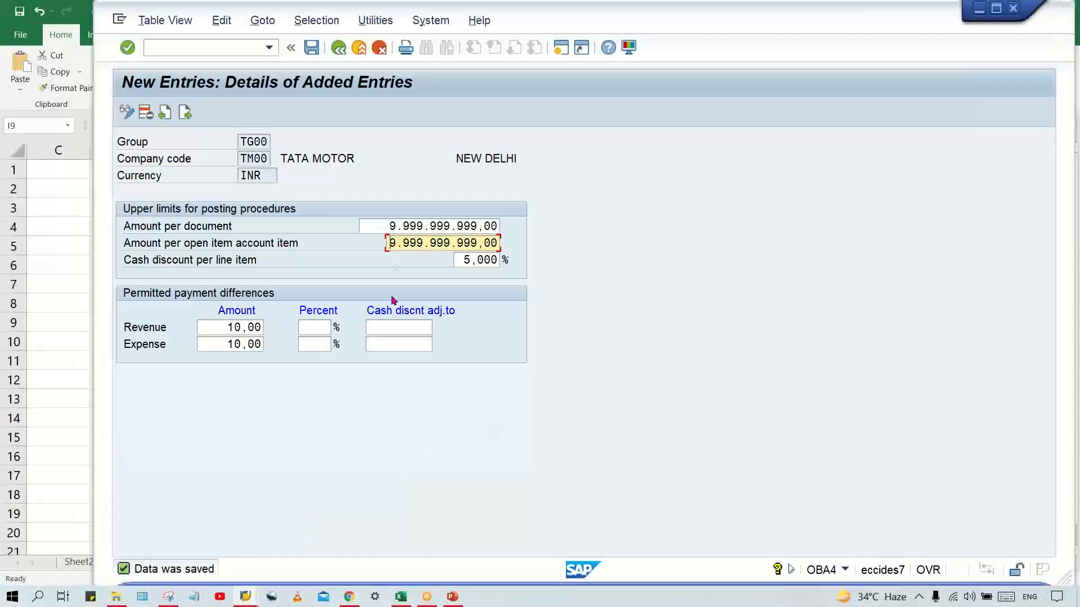
pyautogui.hotkey('shift', 'Tab')
pyautogui.write('10')
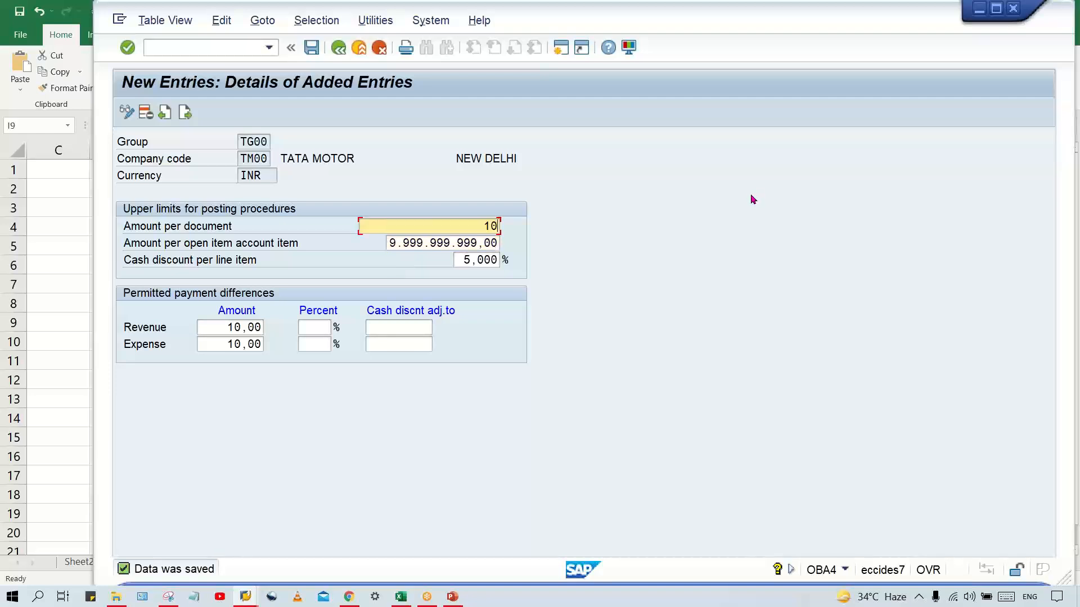
pyautogui.write('0000')
pyautogui.hotkey('shift', 'Home')
pyautogui.press('End')
pyautogui.press('Tab')
pyautogui.hotkey('shift', 'Home')
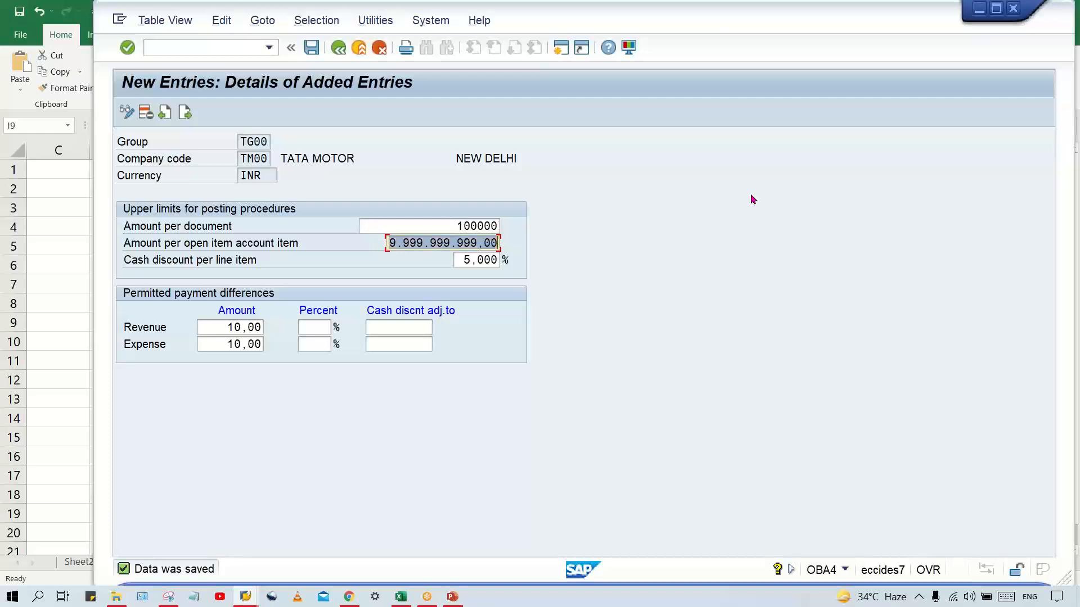
pyautogui.write('100000')
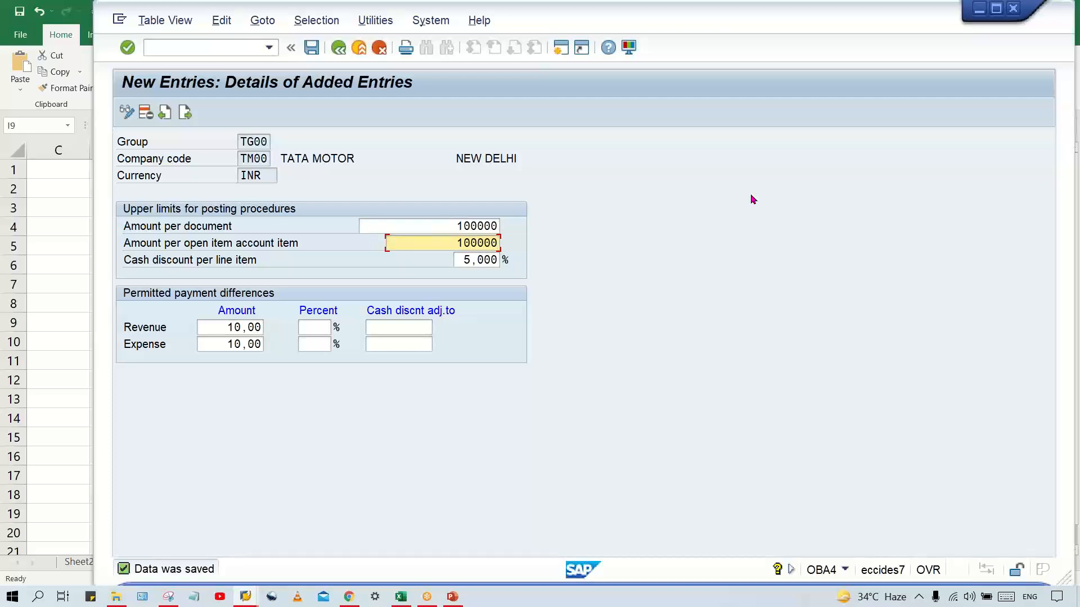
pyautogui.press('Return')
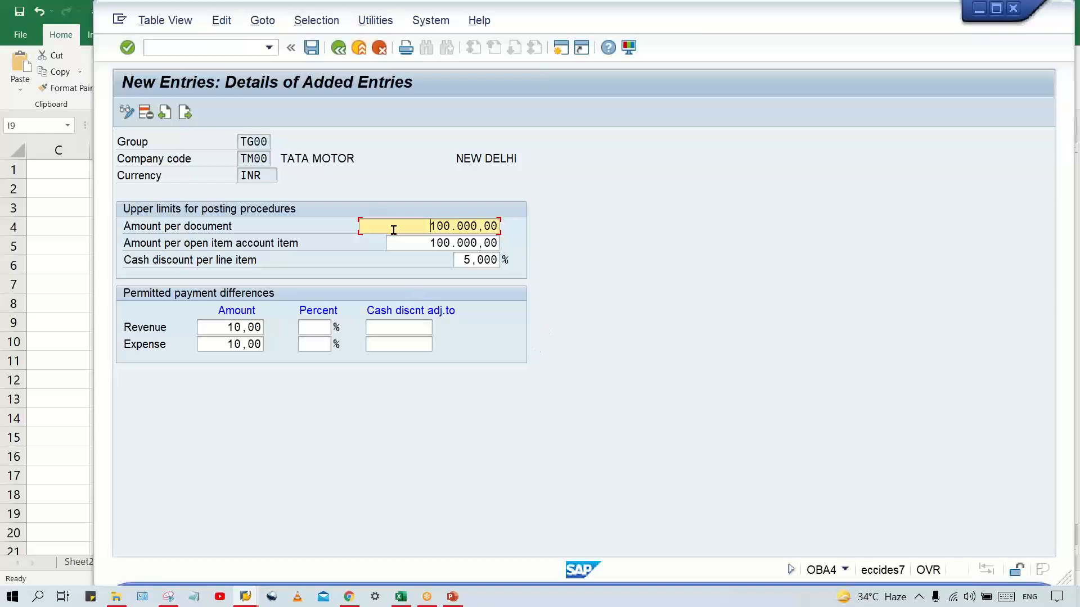
# Switch to the Excel sheet and widen column F to about twice its width for journal entry text
pyautogui.click(401, 596)
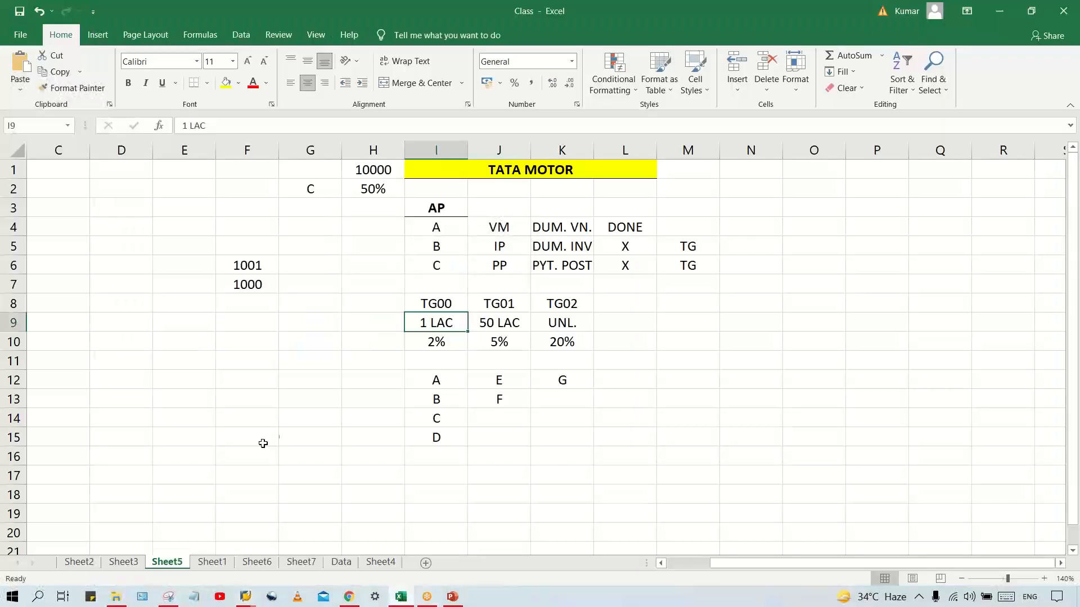
pyautogui.click(282, 430)
pyautogui.click(306, 360)
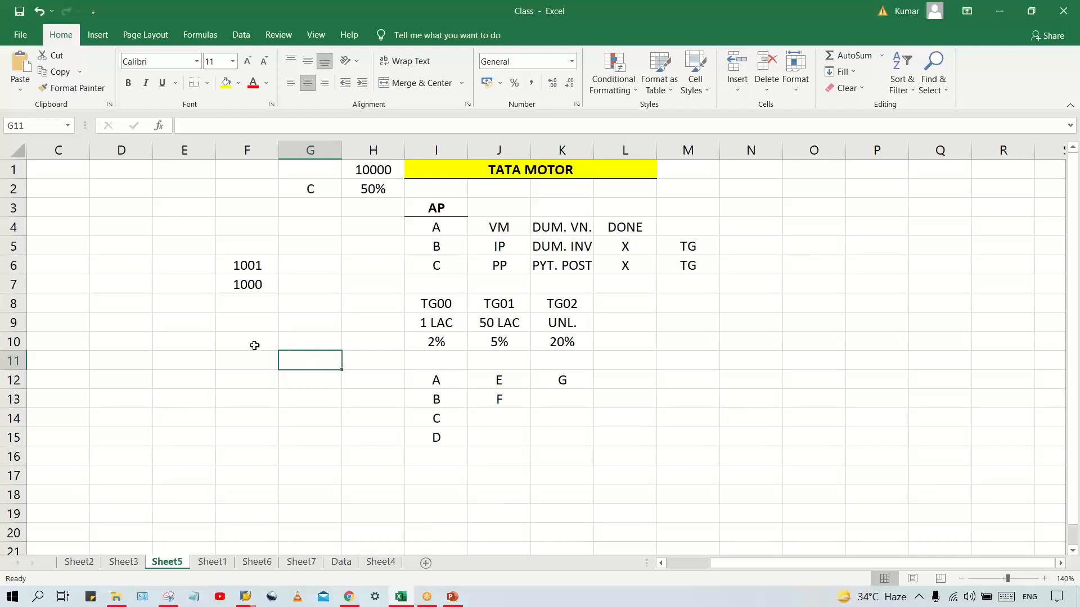
pyautogui.click(236, 329)
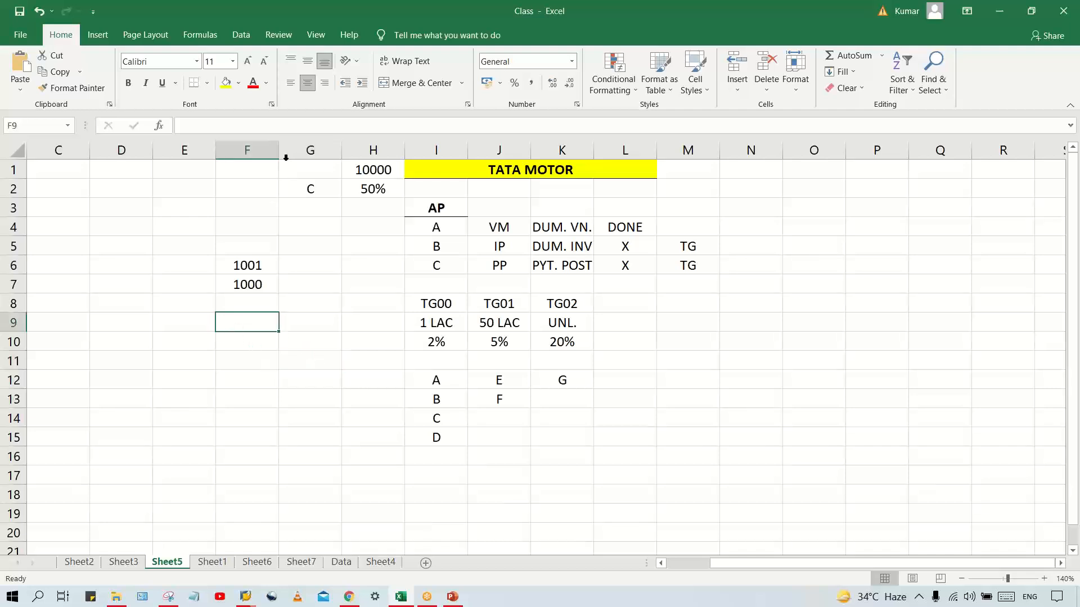
pyautogui.moveTo(276, 153); pyautogui.dragTo(355, 152)
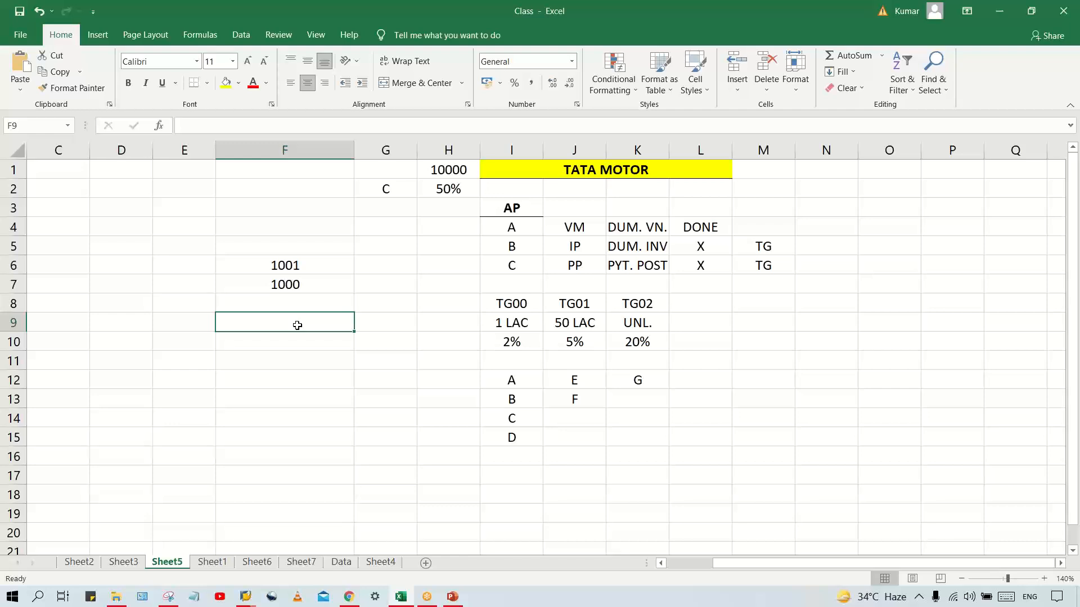
# Enter the debit line RENT ACT. DR. in F9 with the amount 5000 in G9
pyautogui.write('RENT')
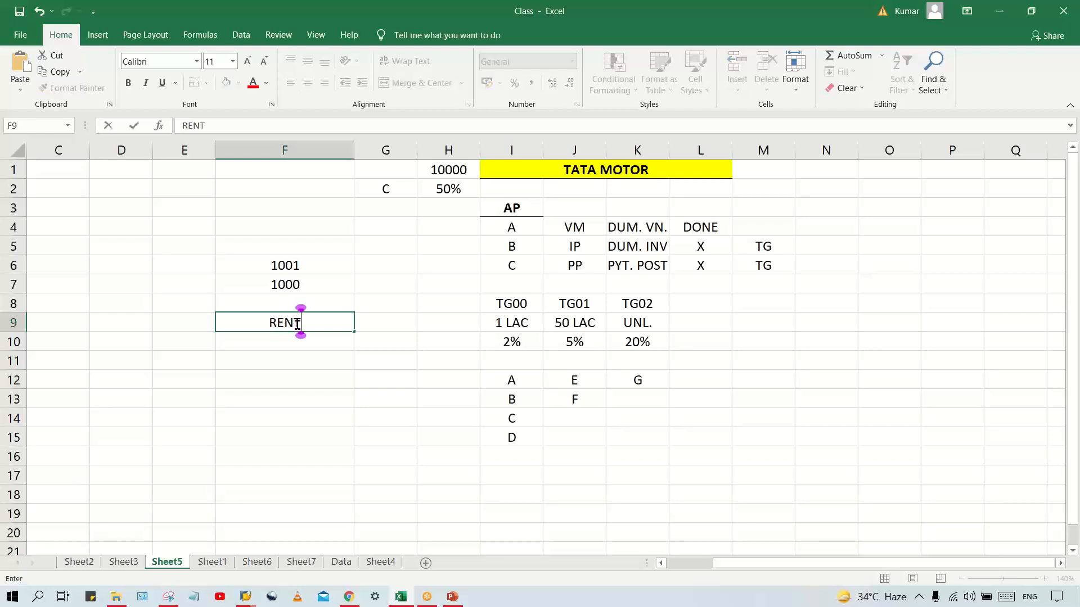
pyautogui.write(' AC')
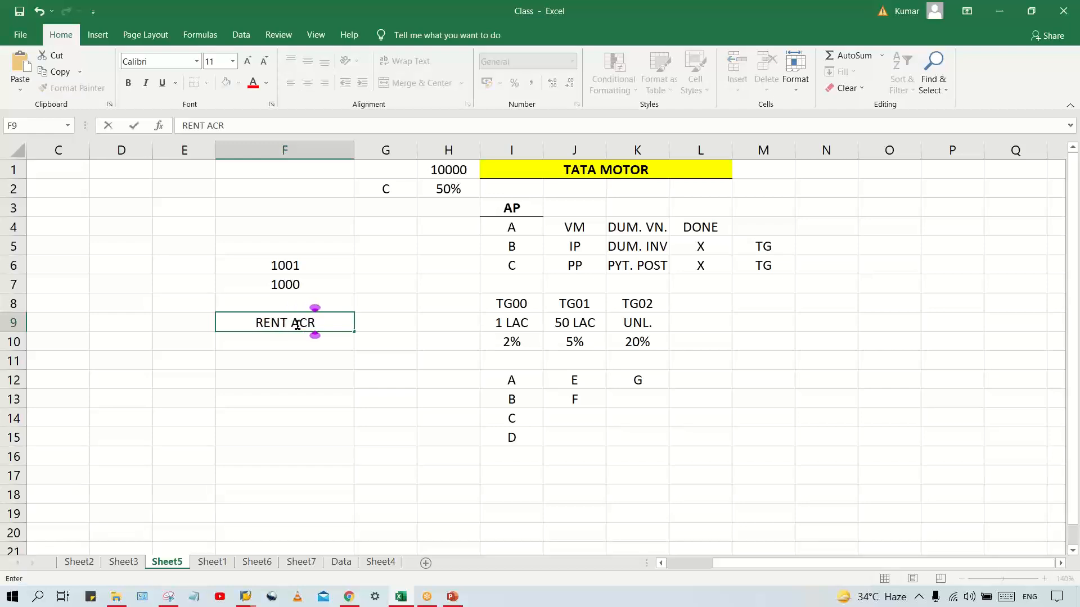
pyautogui.write('T. DR.')
pyautogui.press('Tab')
pyautogui.write('5000')
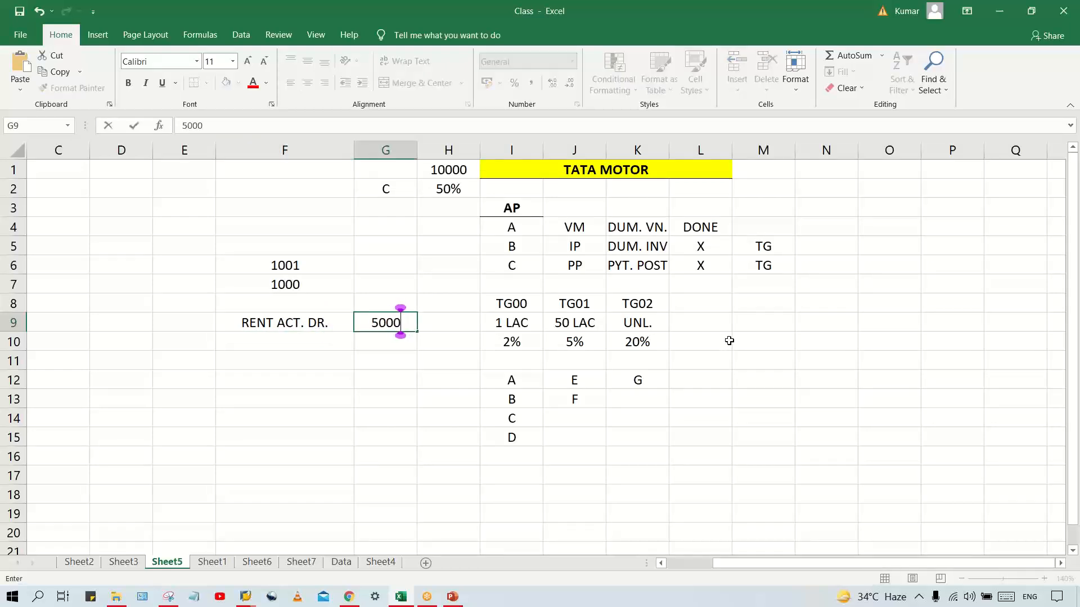
# Enter the credit line BANK ACT. CR. in F10 and copy the amount 5000 from the cell above into G10
pyautogui.press('Left')
pyautogui.press('Down')
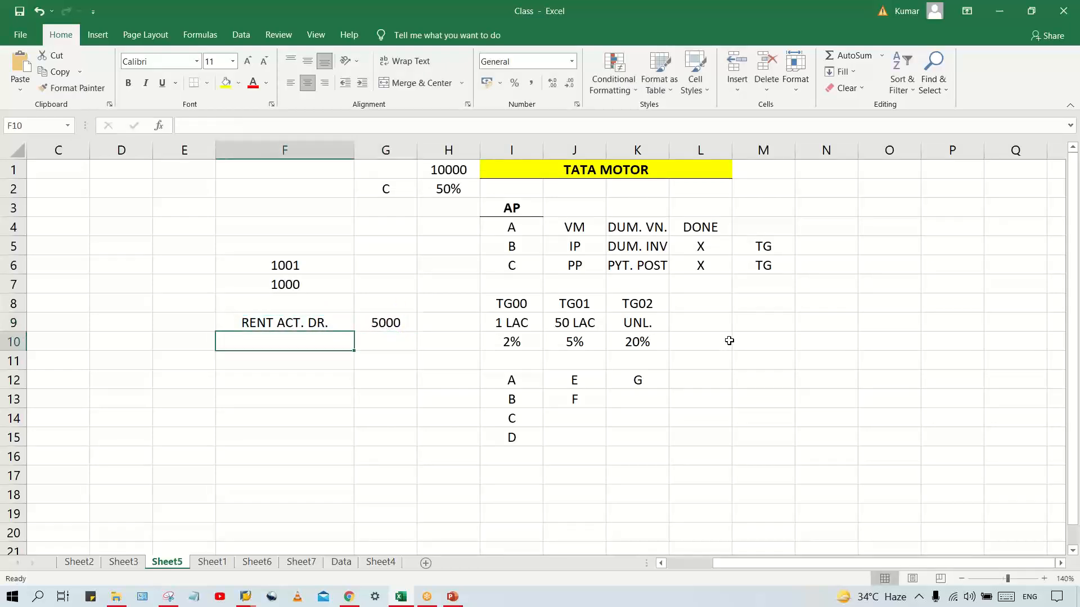
pyautogui.write('BANK ACT.')
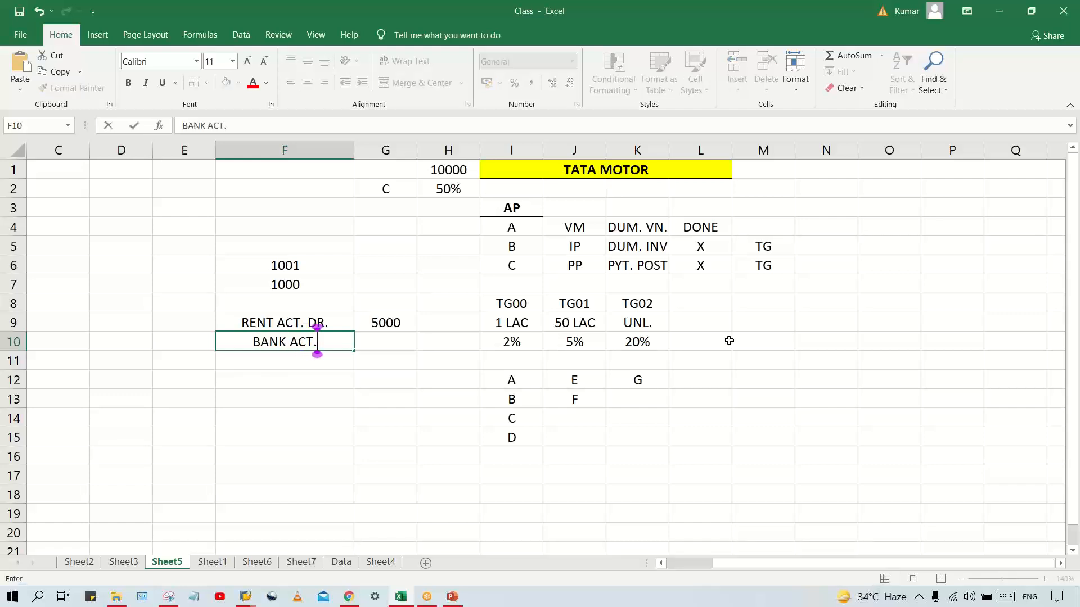
pyautogui.press('Right')
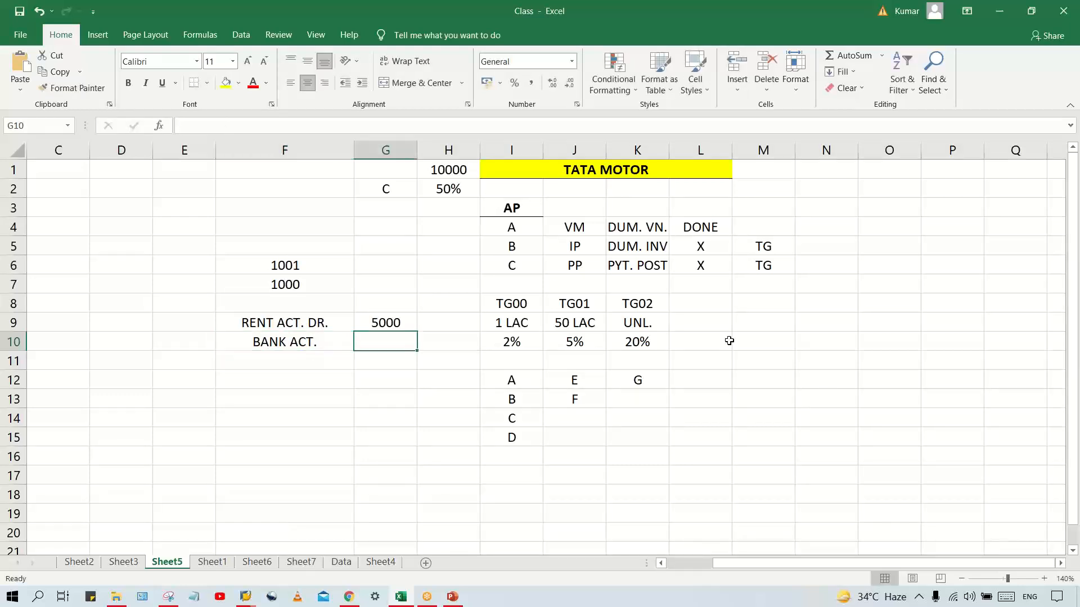
pyautogui.press('Left')
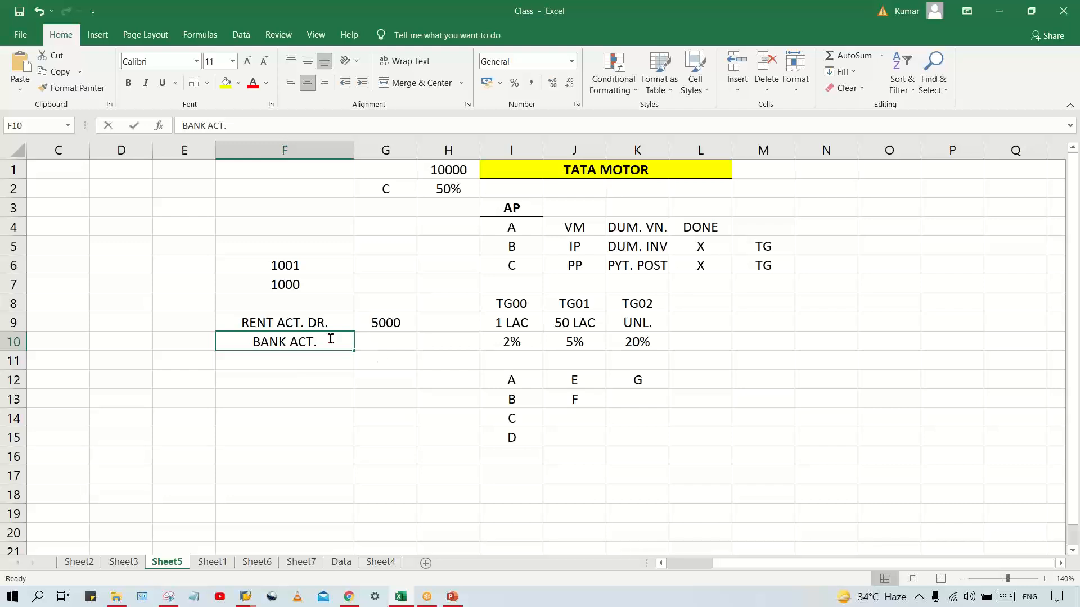
pyautogui.press('F2')
pyautogui.write('CR.')
pyautogui.press('Tab')
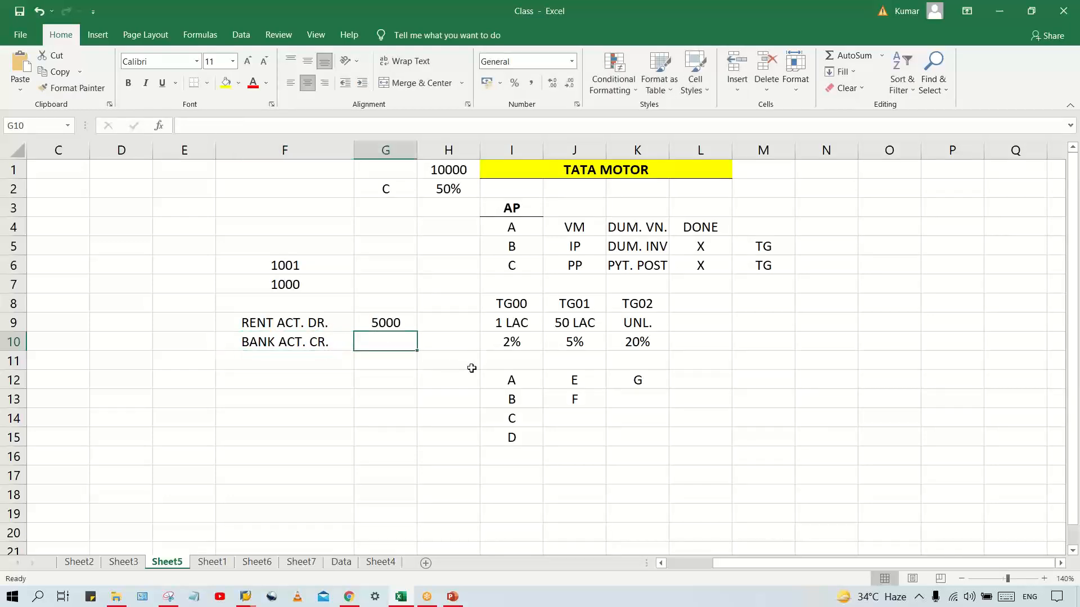
pyautogui.hotkey('ctrl', 'd')
# Merge E9:E10 beside the rent and bank lines, label it JV and centre the label vertically
pyautogui.click(298, 319)
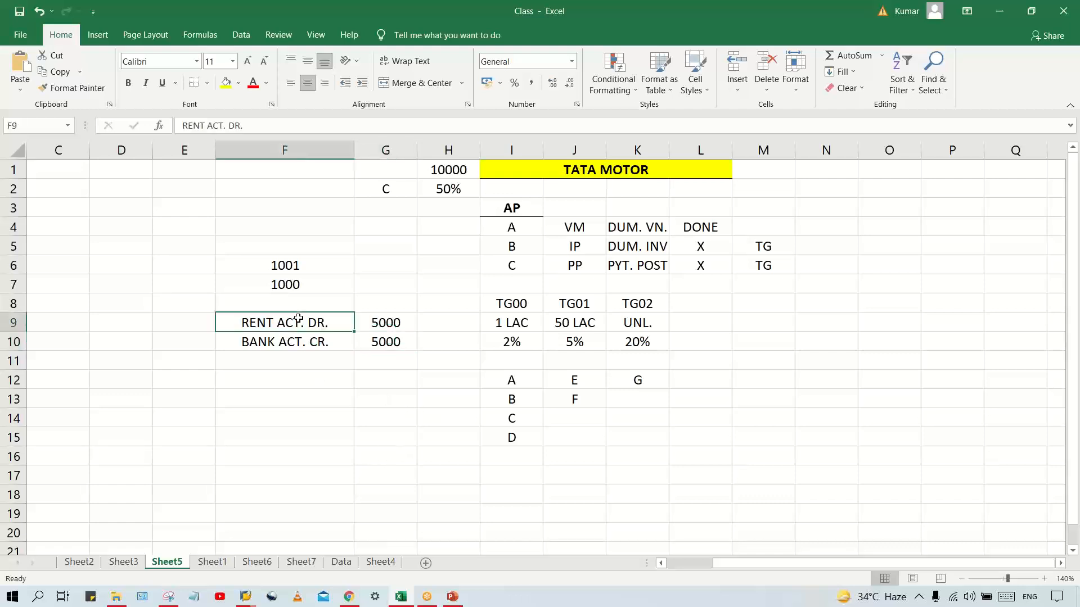
pyautogui.moveTo(197, 319); pyautogui.dragTo(192, 340)
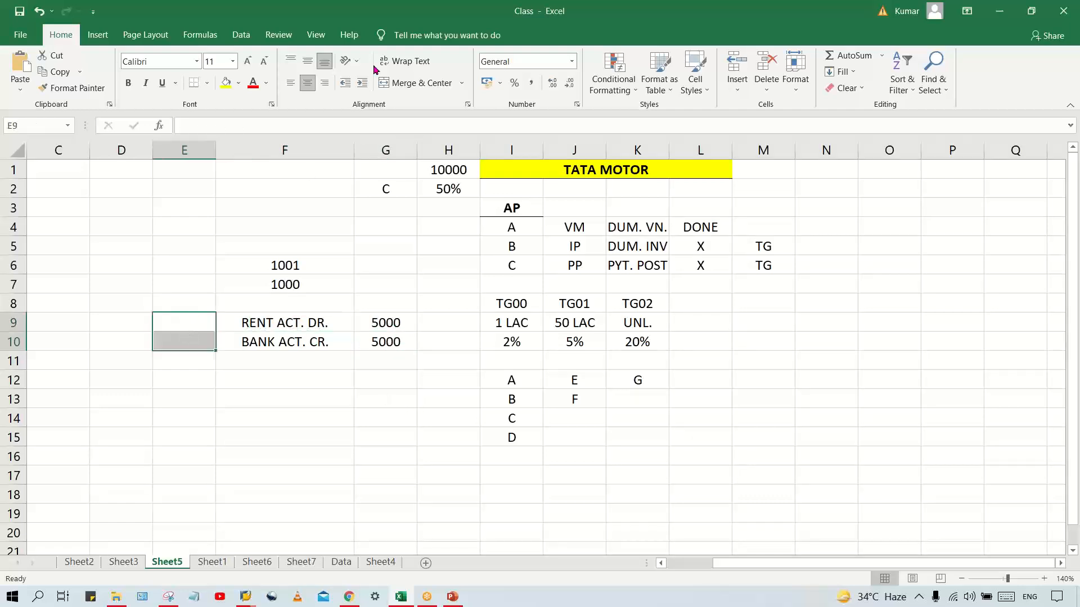
pyautogui.click(408, 83)
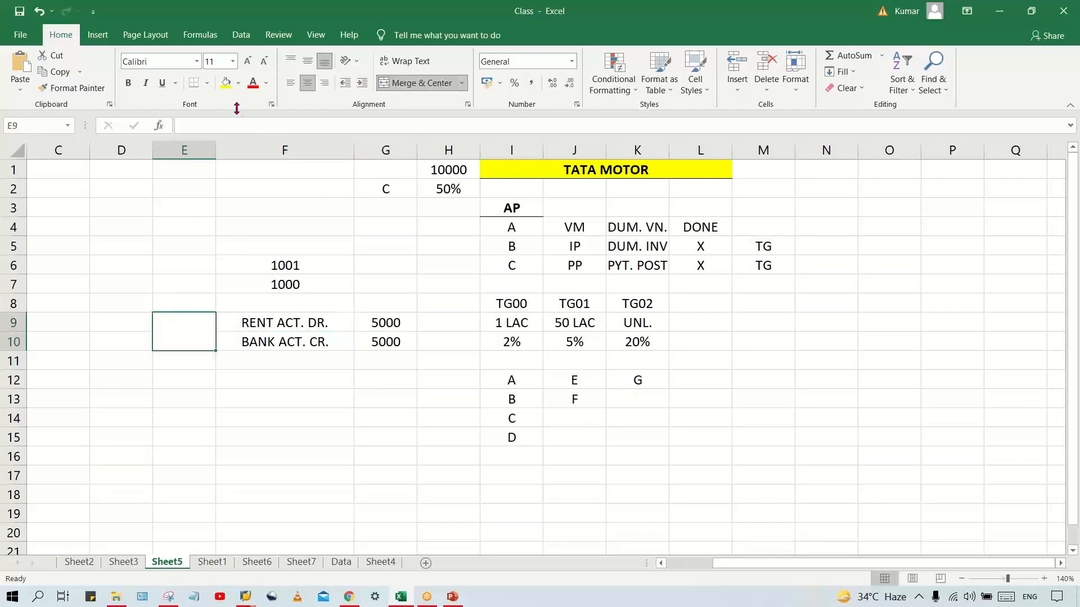
pyautogui.write('JV')
pyautogui.press('Return')
pyautogui.click(175, 339)
pyautogui.click(307, 61)
pyautogui.click(295, 363)
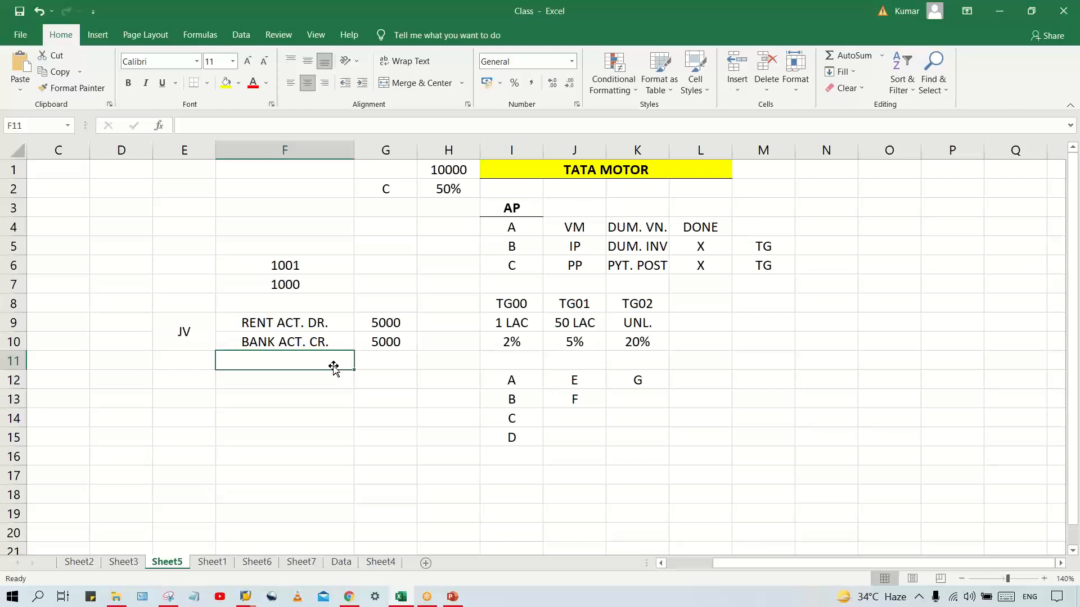
# Examine the JV example's rent debit and bank credit lines together with their amounts
pyautogui.click(323, 326)
pyautogui.click(324, 345)
pyautogui.click(326, 325)
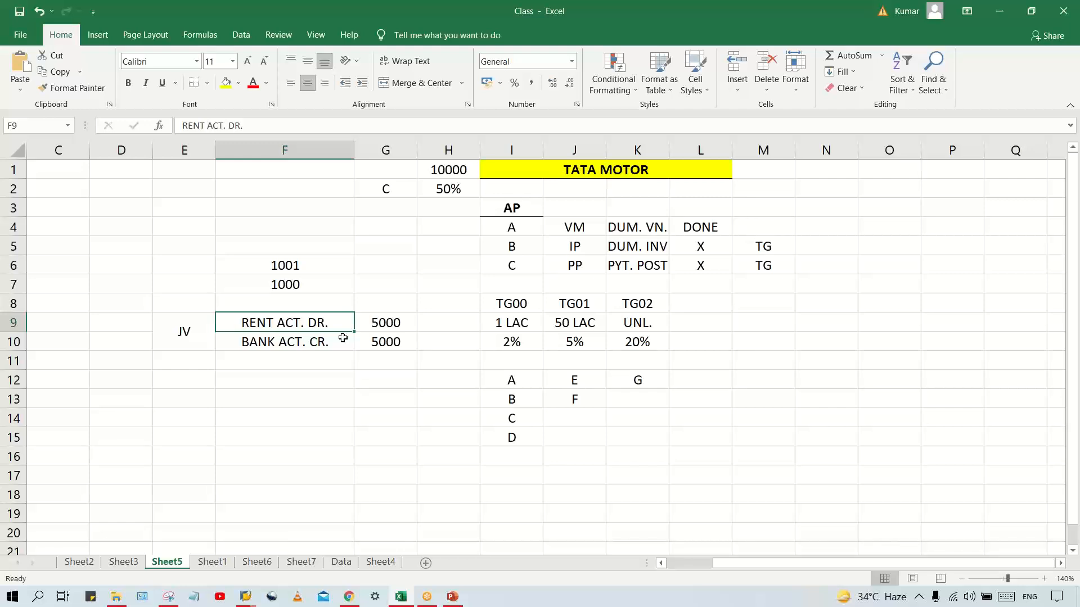
pyautogui.click(292, 366)
pyautogui.click(303, 328)
pyautogui.click(265, 348)
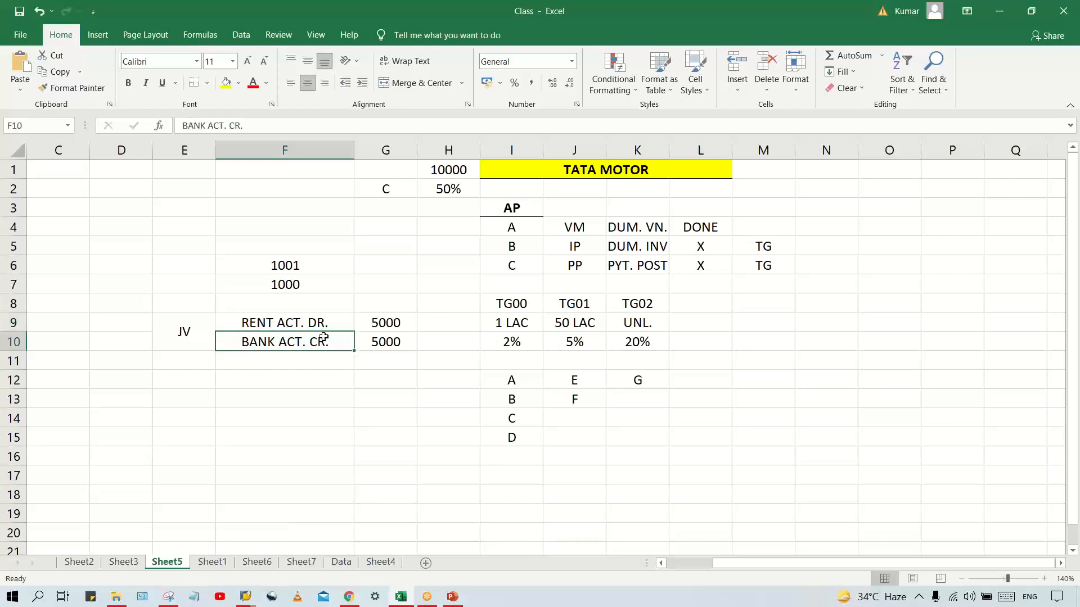
pyautogui.click(318, 322)
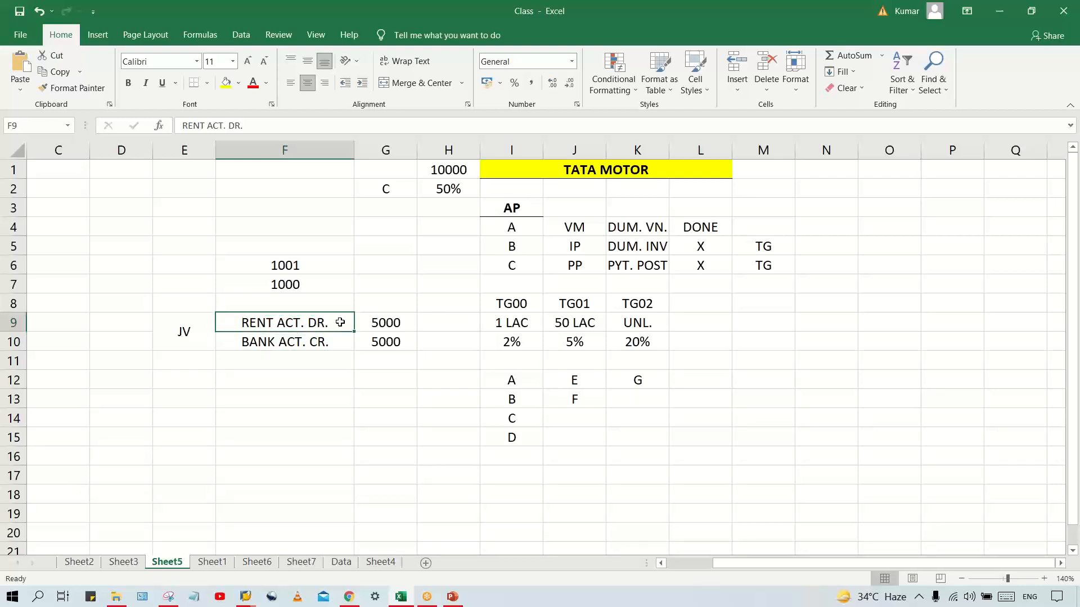
pyautogui.click(303, 339)
pyautogui.click(315, 323)
pyautogui.click(304, 339)
pyautogui.click(184, 337)
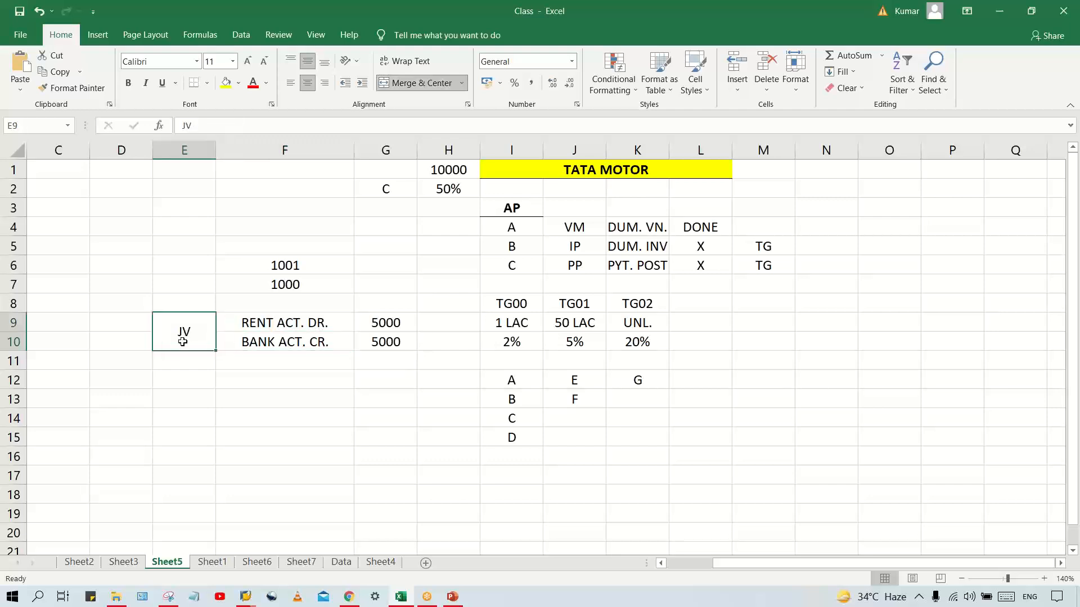
pyautogui.moveTo(286, 325); pyautogui.dragTo(383, 342)
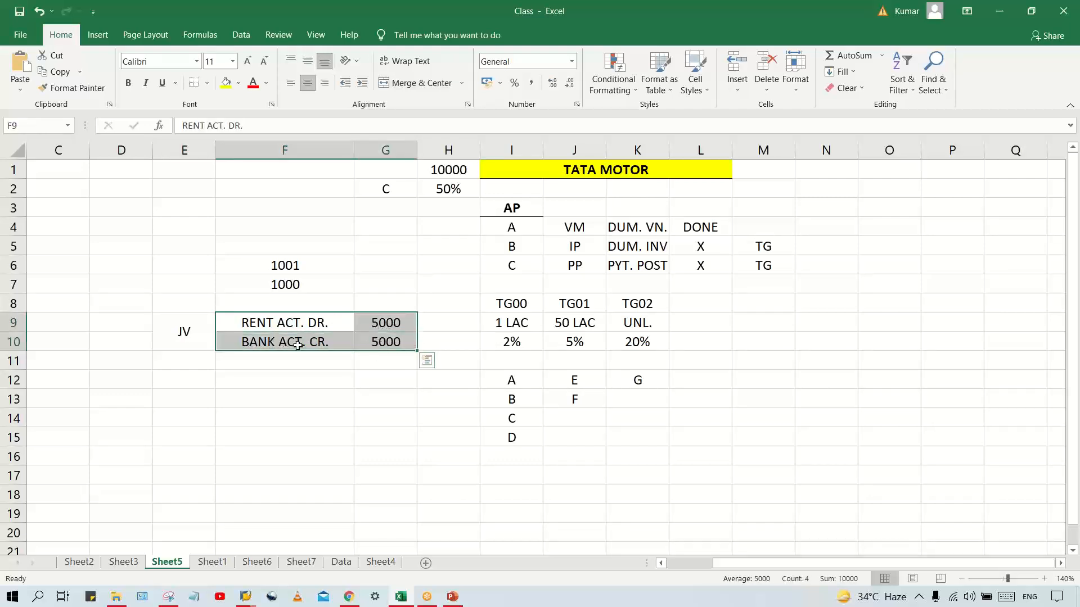
pyautogui.click(298, 326)
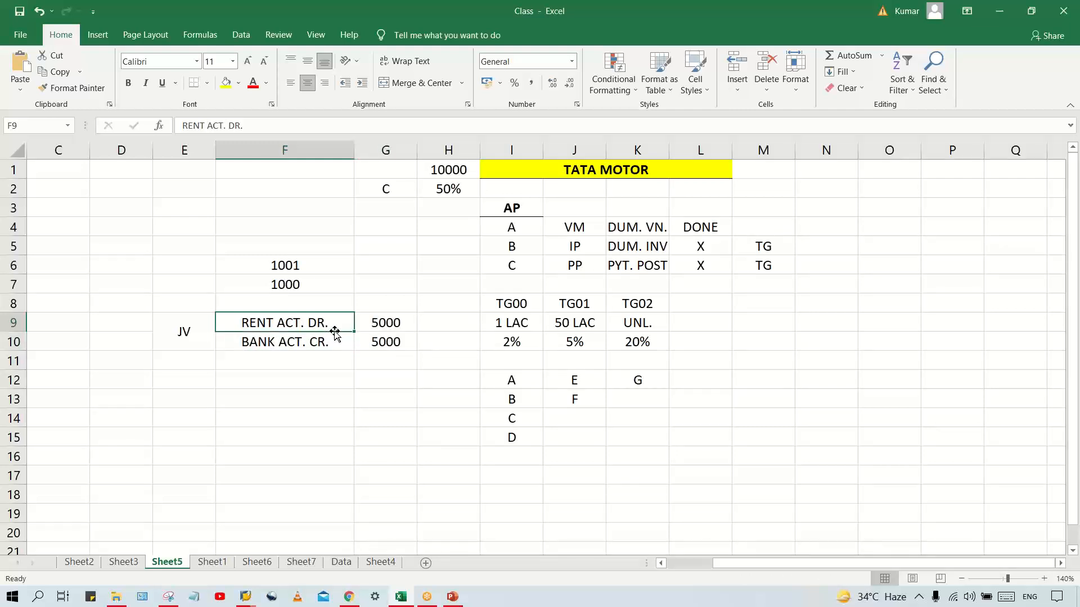
pyautogui.click(313, 345)
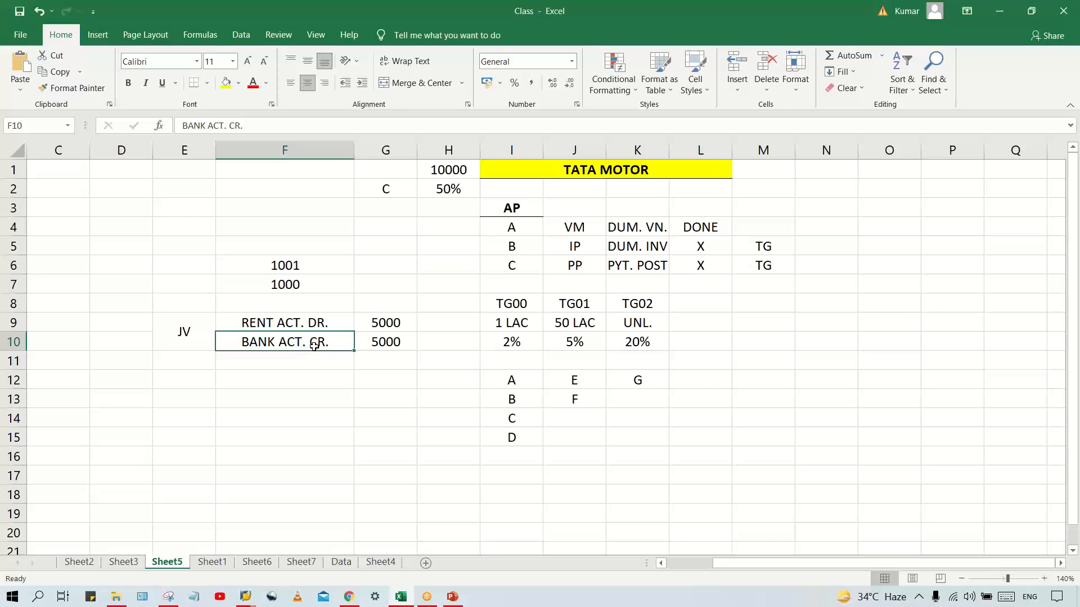
# Start a second example below the JV by entering VENDROR ACT. CR. in F12
pyautogui.click(297, 367)
pyautogui.click(302, 378)
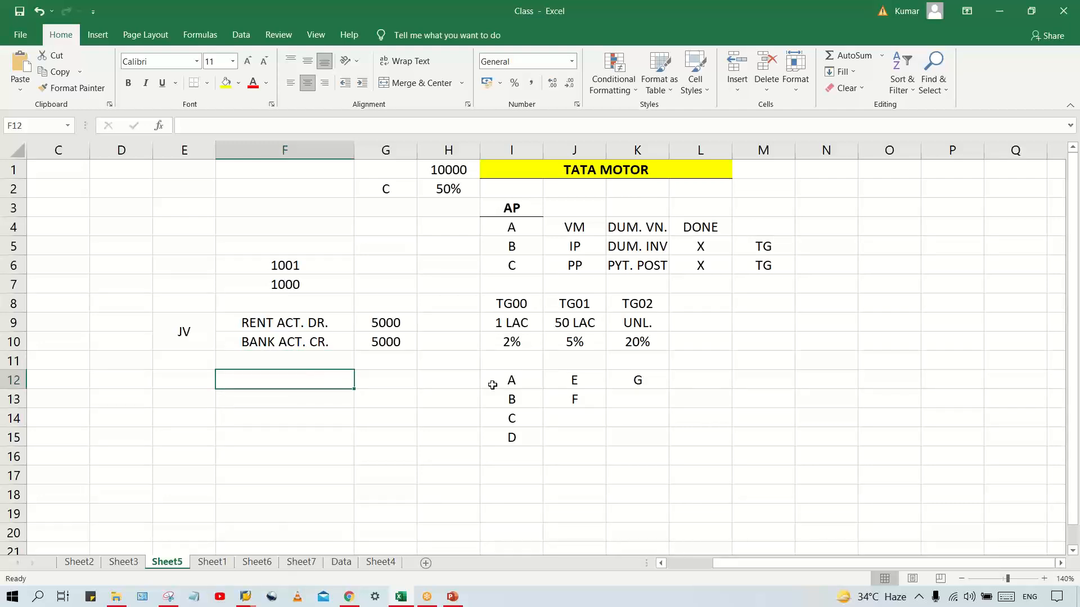
pyautogui.write('VENDRO')
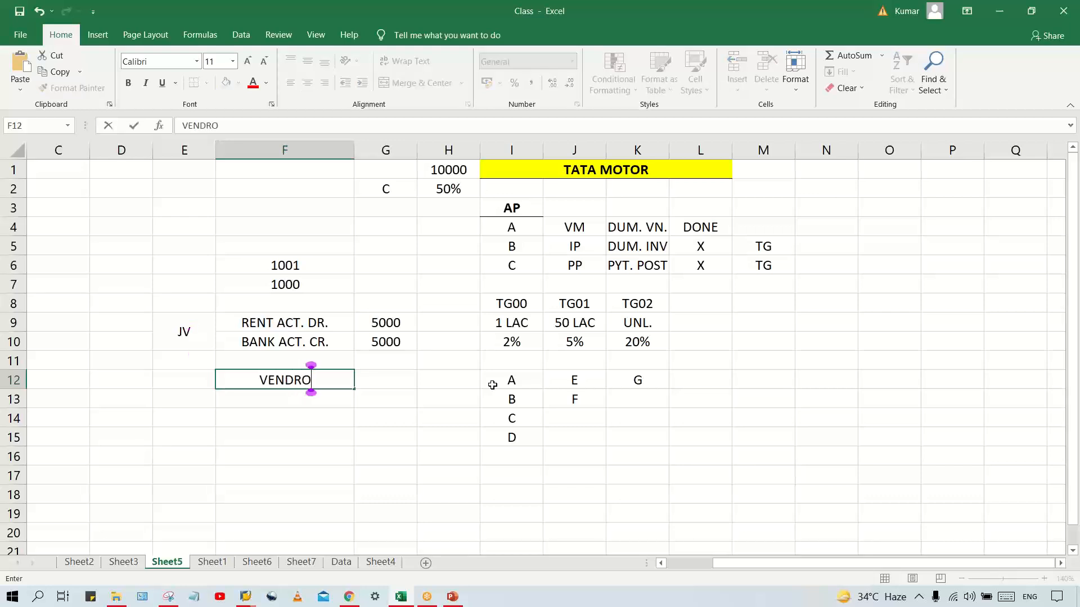
pyautogui.press('BackSpace')
pyautogui.write('OR')
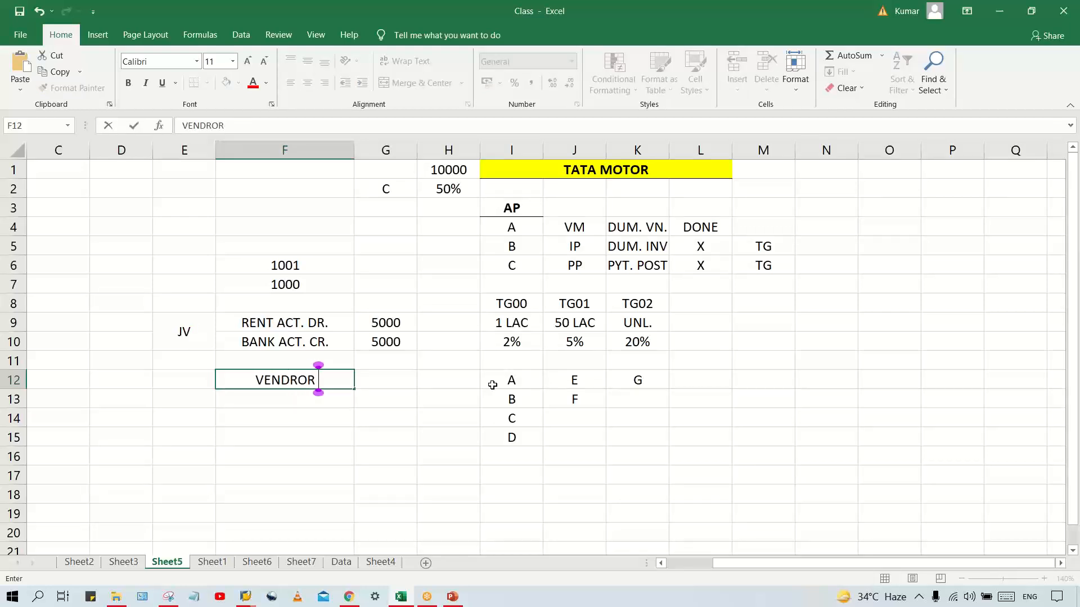
pyautogui.write(' AC')
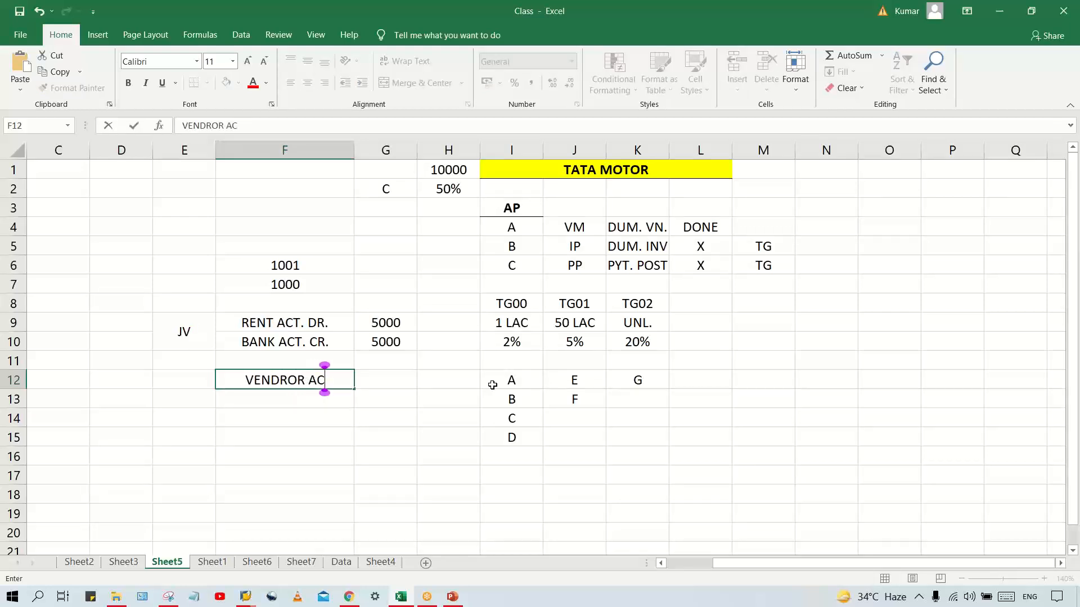
pyautogui.write('T. ')
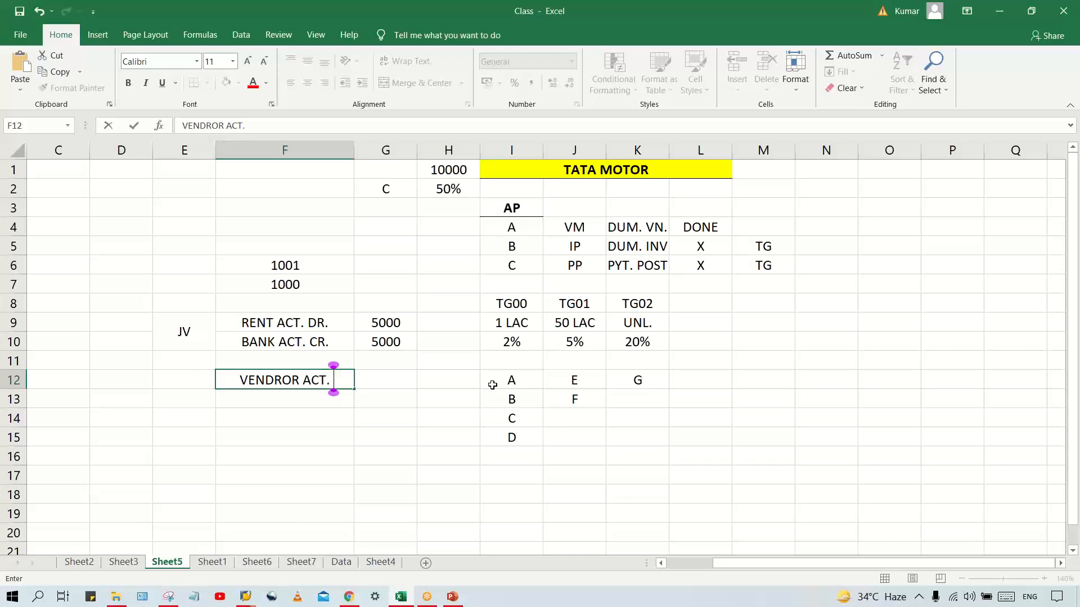
pyautogui.write('CR')
pyautogui.write('.')
pyautogui.press('Tab')
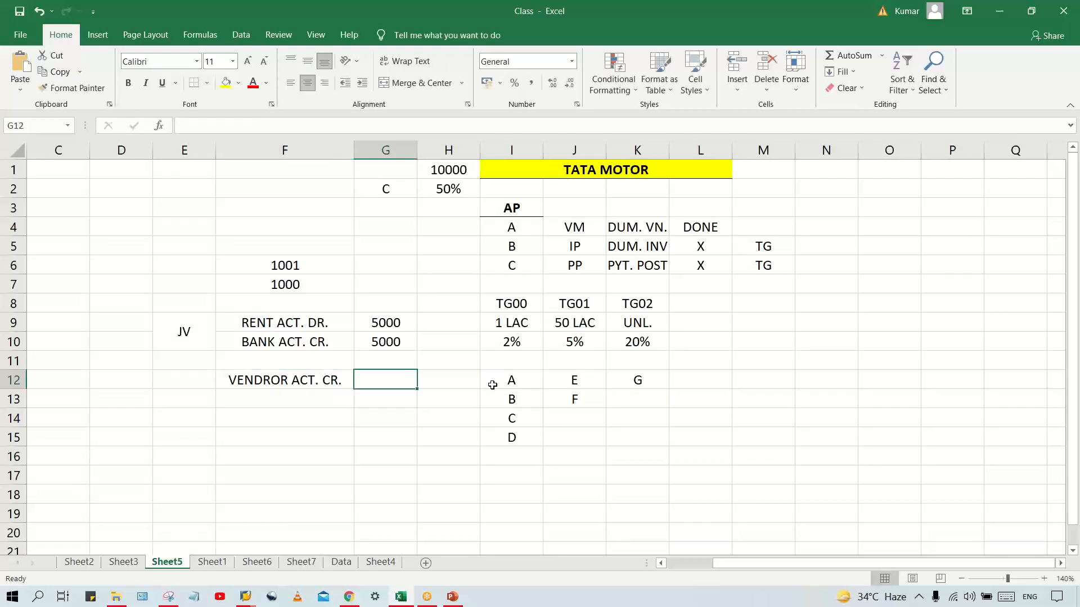
# Enter 1 CR. in G12 as the amount of the vendor account line
pyautogui.write('CR.')
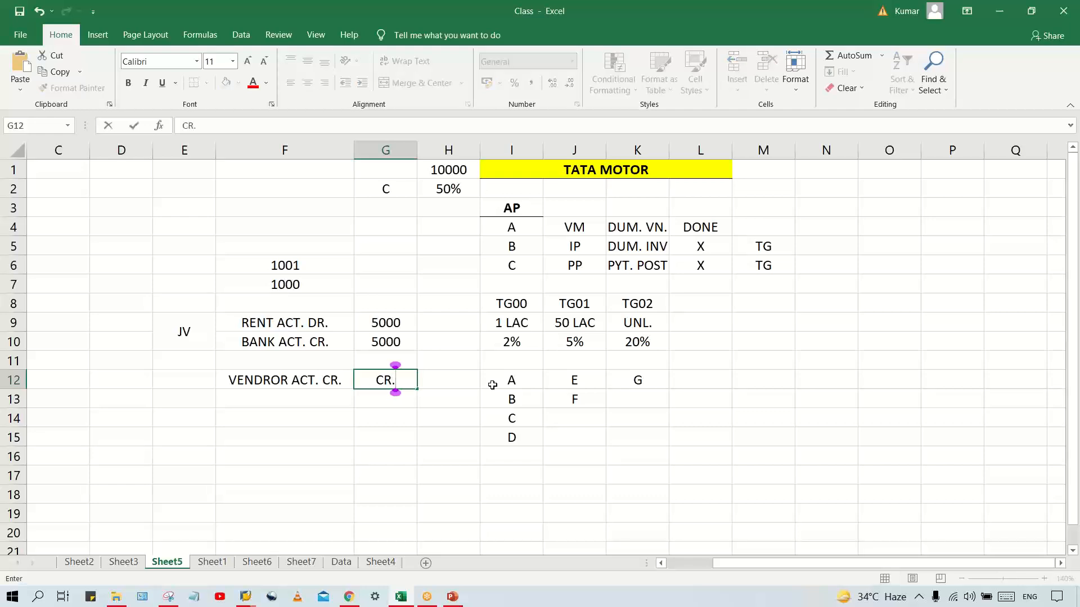
pyautogui.press('Tab')
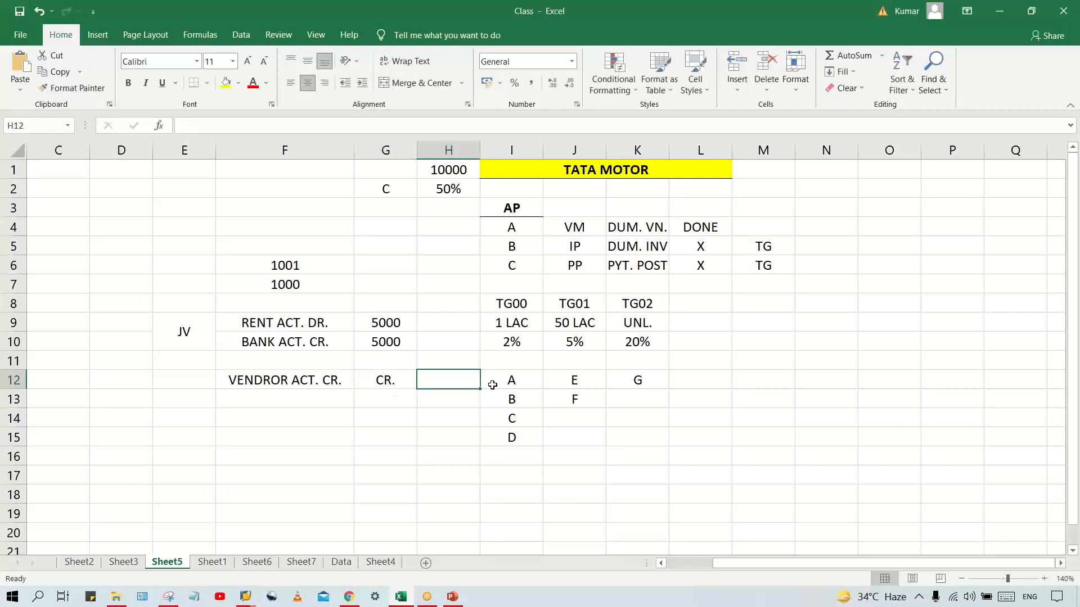
pyautogui.press('Left')
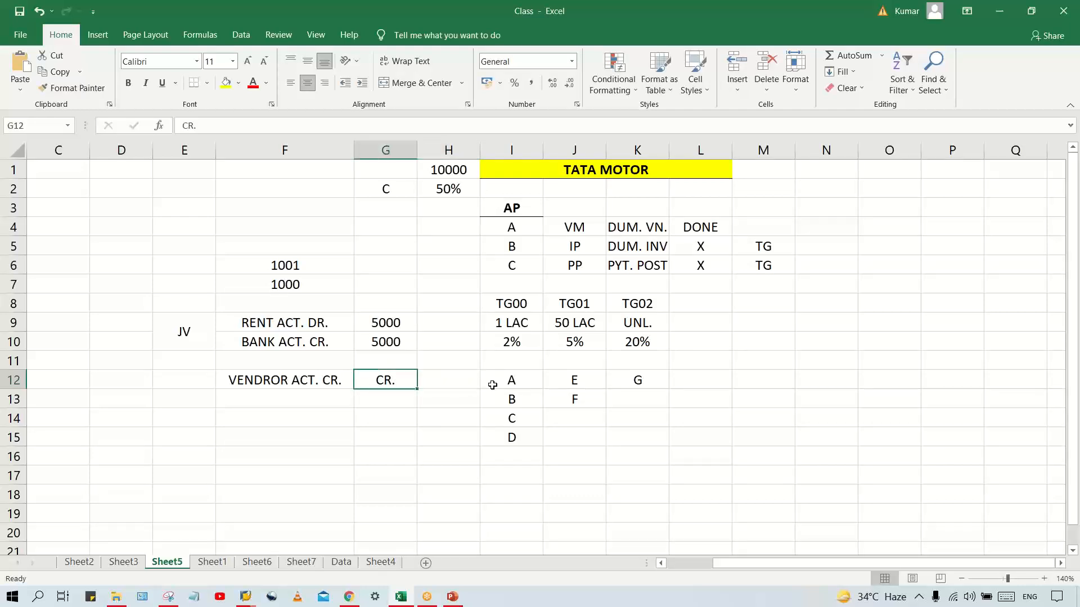
pyautogui.write('1')
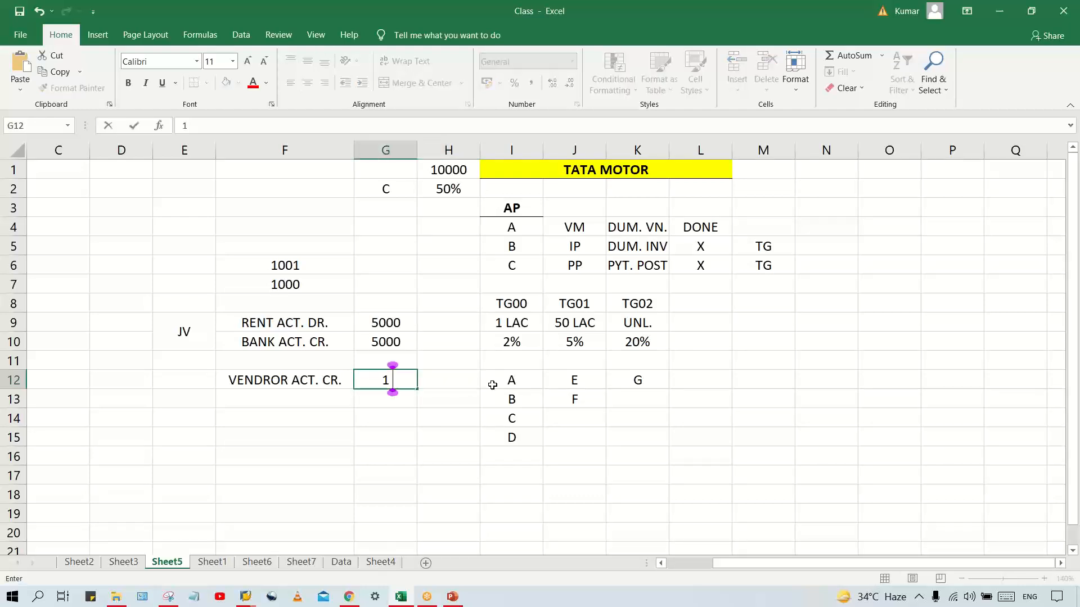
pyautogui.write(' CR.')
pyautogui.press('Return')
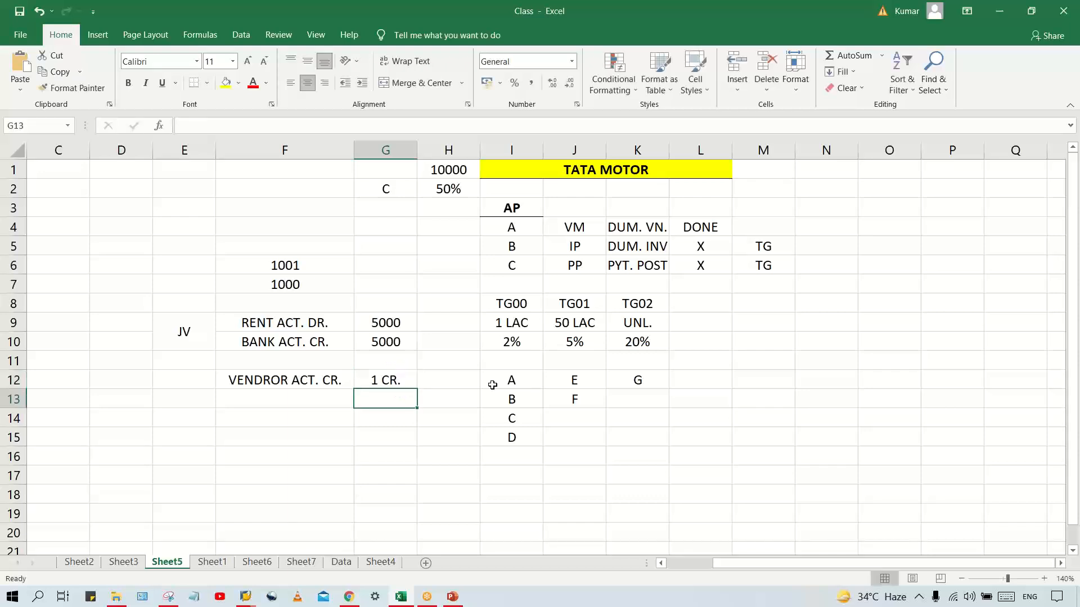
pyautogui.press('Left')
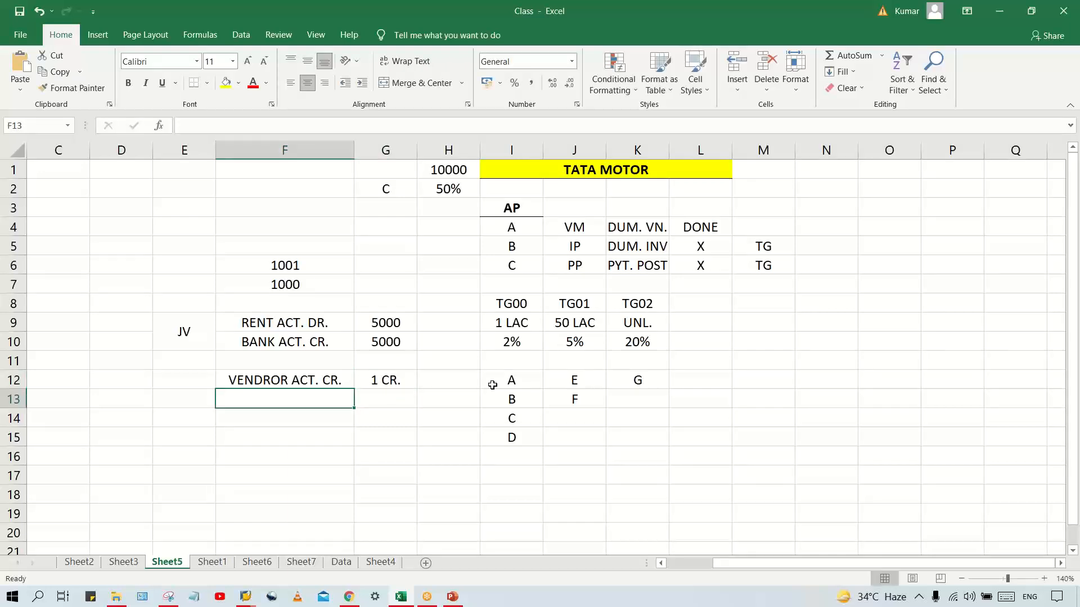
# Enter RAW MAT. DR. in F13 and fill the 1 CR. amount down from G12 into G13
pyautogui.write('RA')
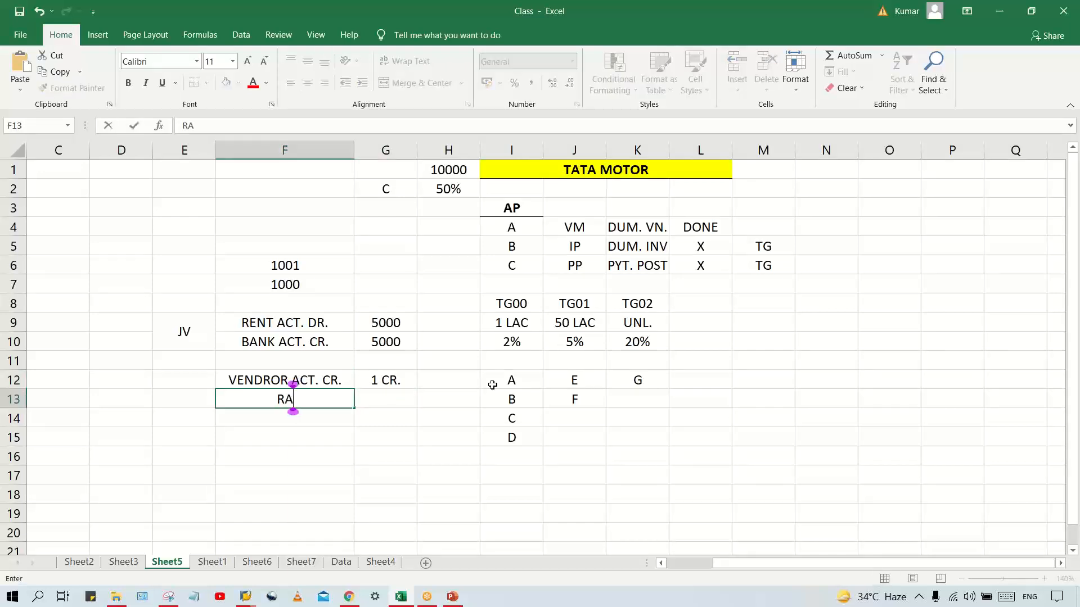
pyautogui.write('W MAT. DR.')
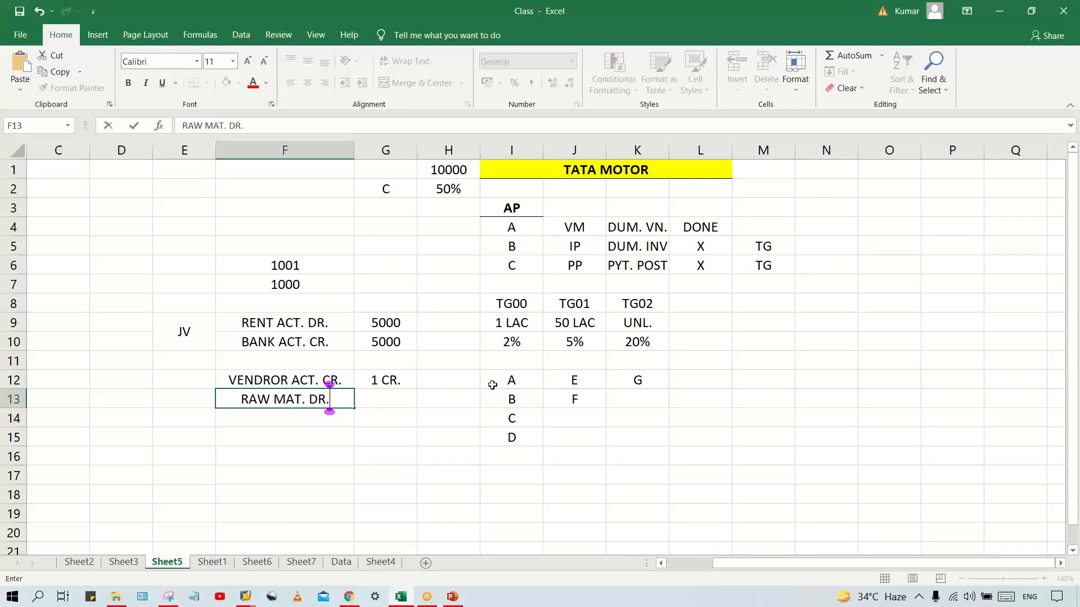
pyautogui.press('Tab')
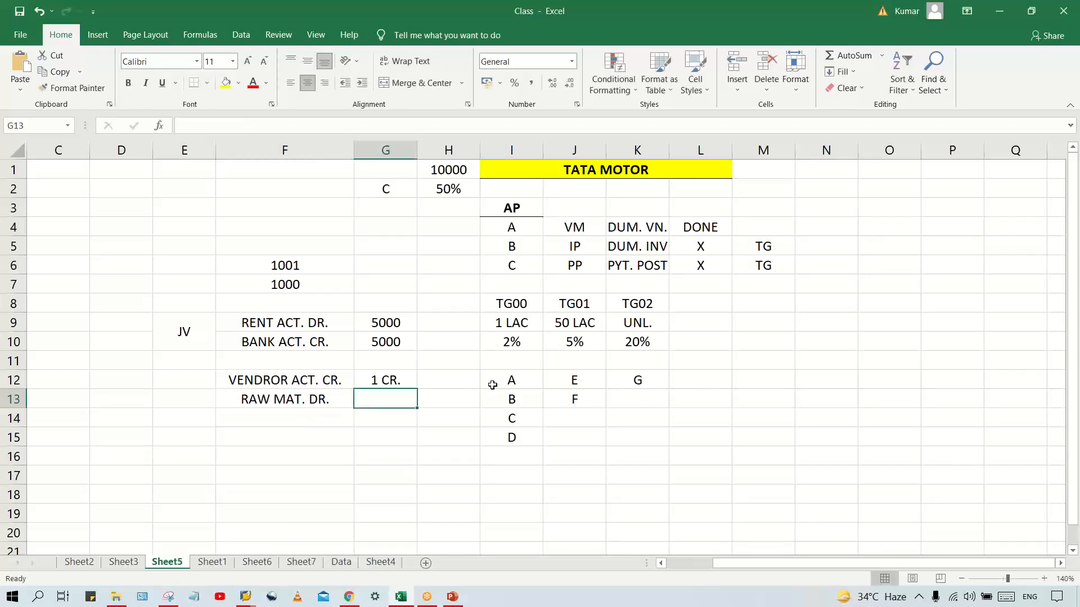
pyautogui.hotkey('ctrl', 'd')
pyautogui.press('Left')
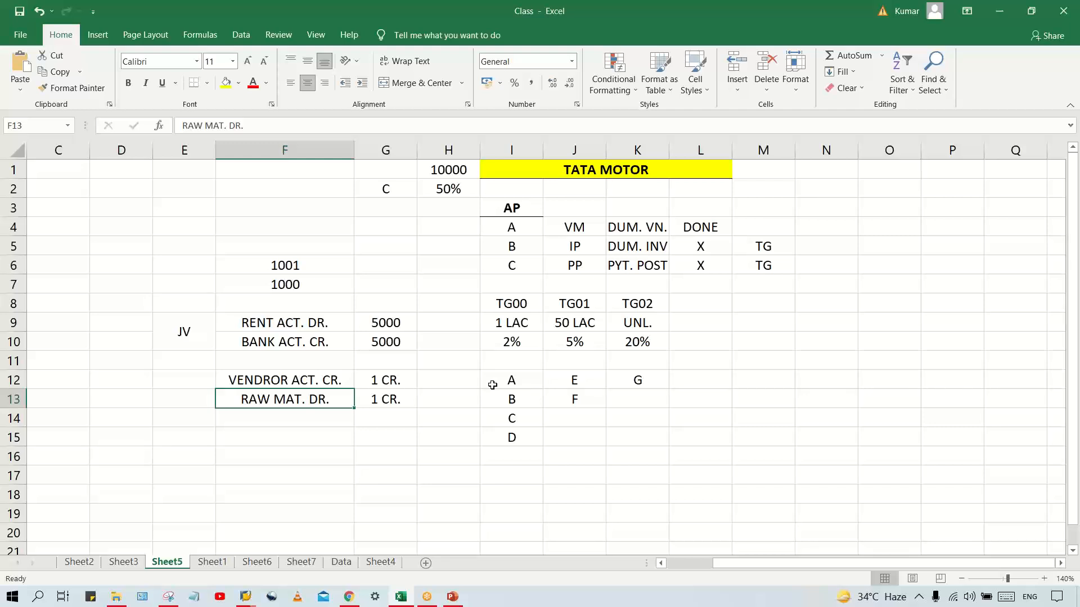
# Examine the vendor credit and raw material debit lines alongside the VM row of the AP list
pyautogui.click(285, 378)
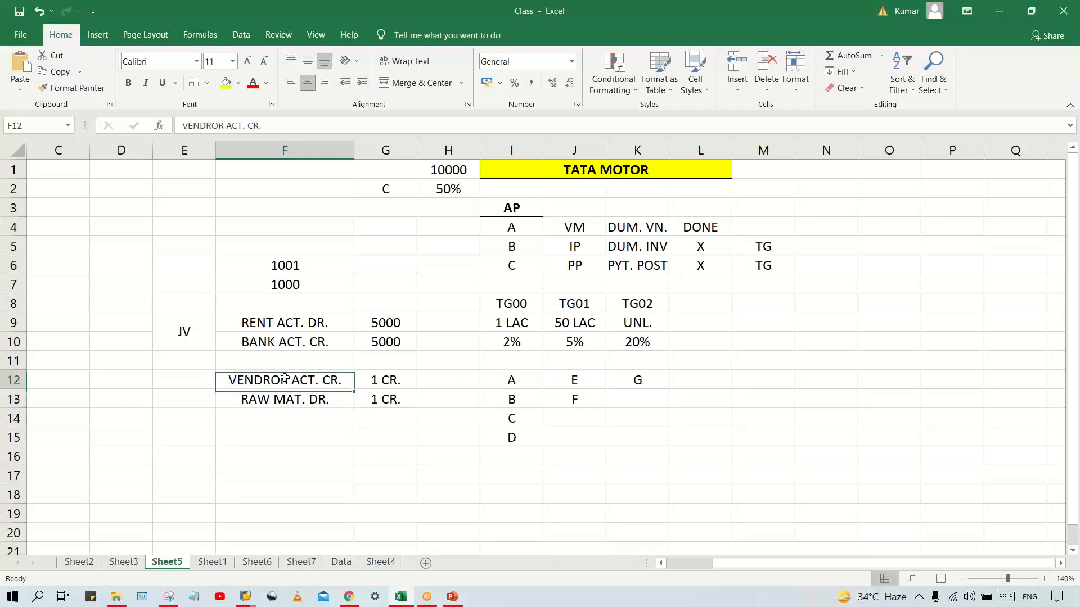
pyautogui.click(588, 231)
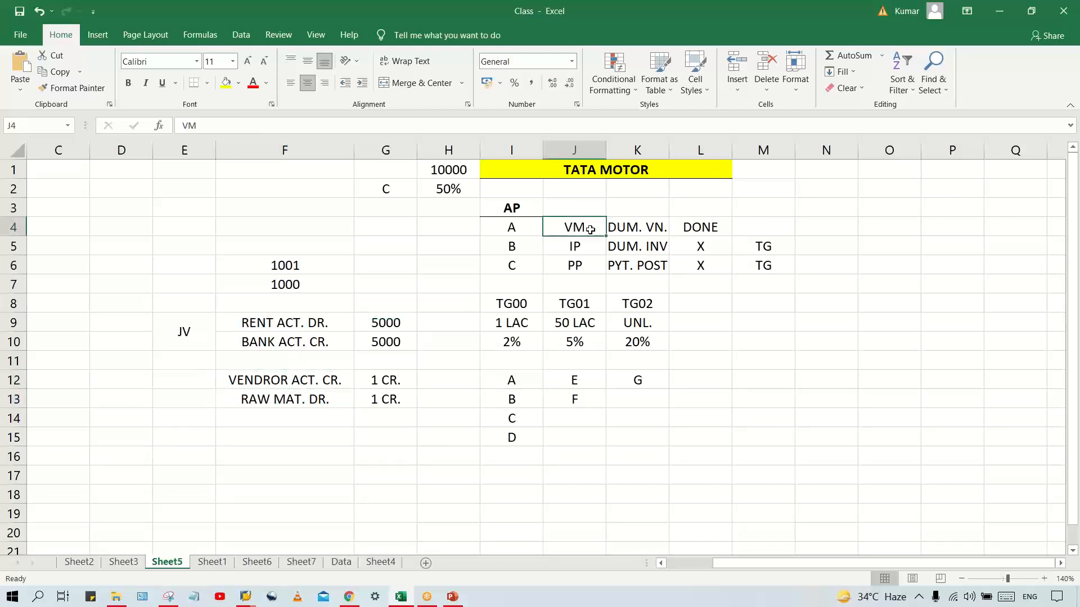
pyautogui.click(505, 223)
pyautogui.click(260, 380)
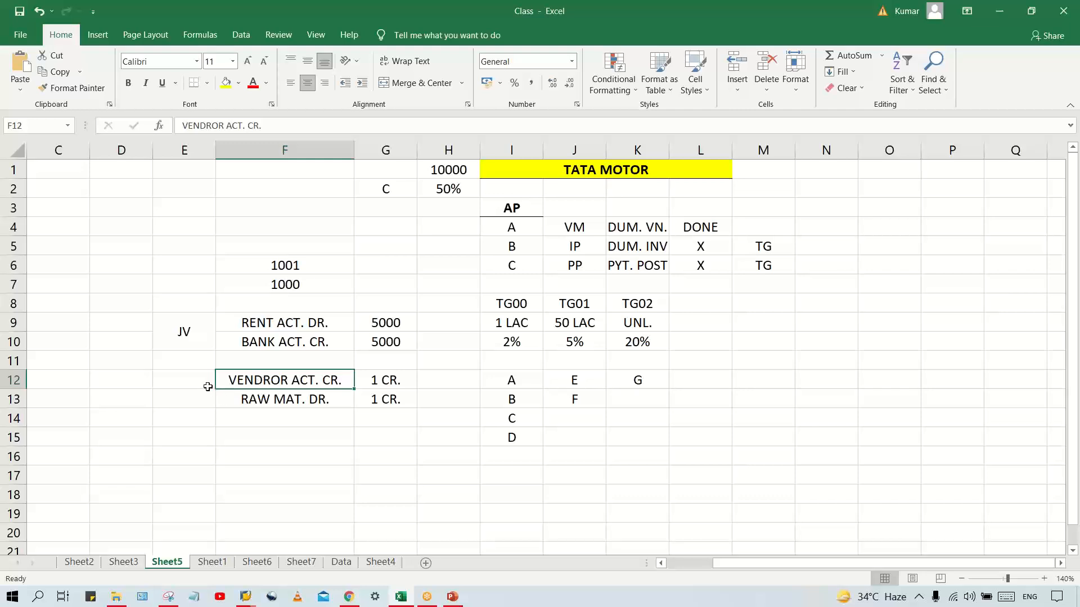
pyautogui.click(284, 400)
pyautogui.click(293, 382)
# Label the vendor line OPEN INV. in E12 and widen column E slightly to fit the text
pyautogui.click(170, 385)
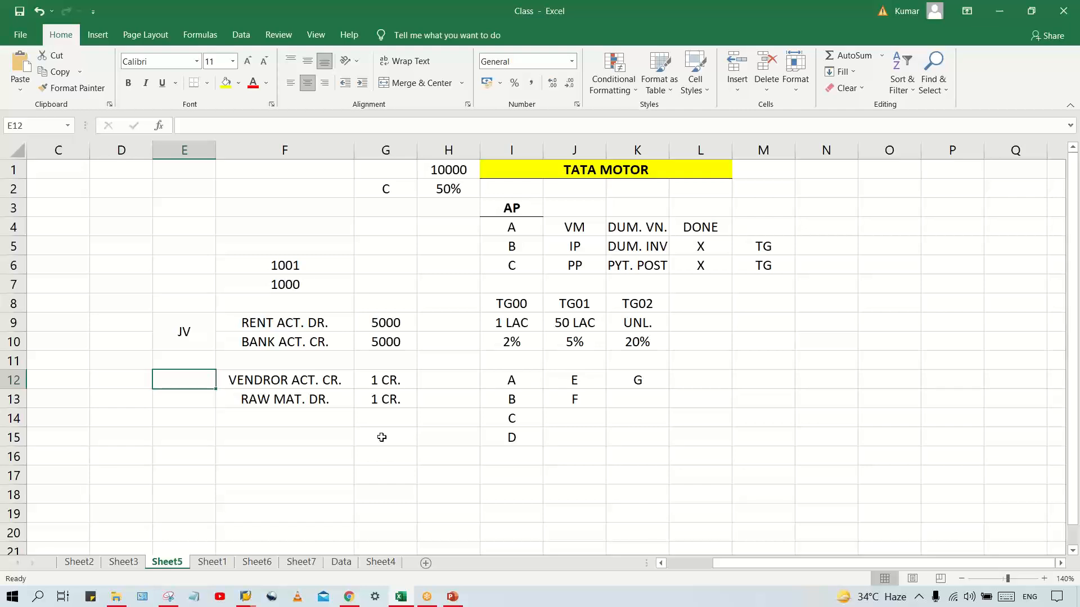
pyautogui.write('O')
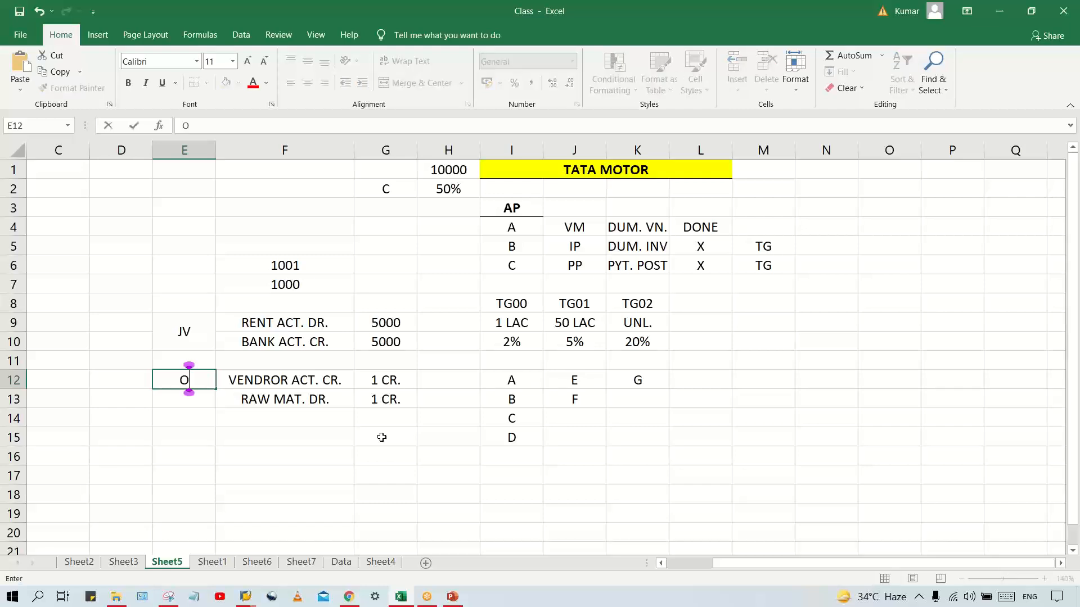
pyautogui.write('PEN ')
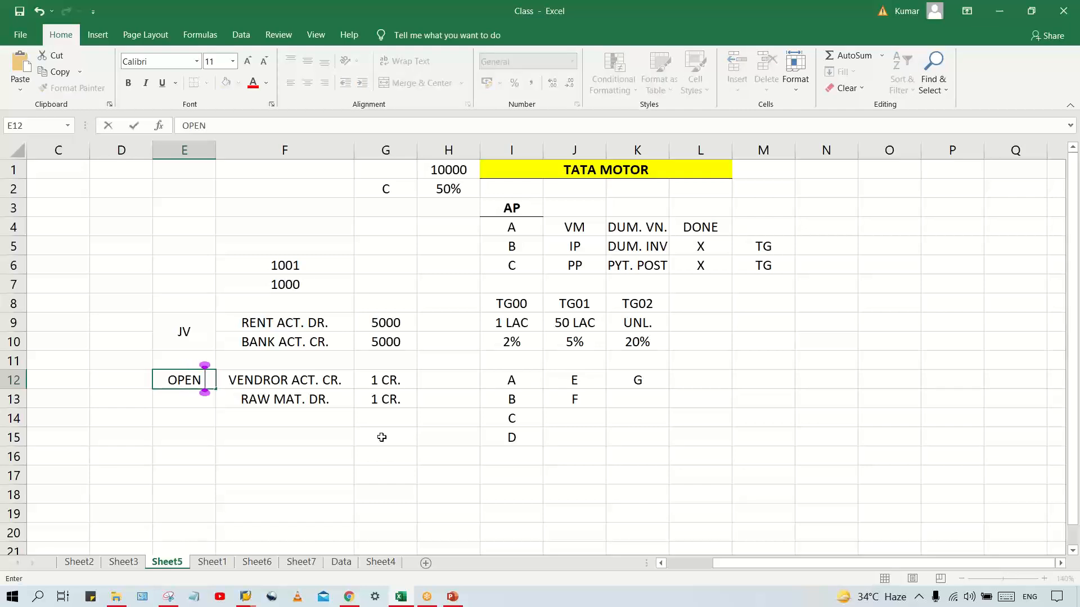
pyautogui.write('INV.')
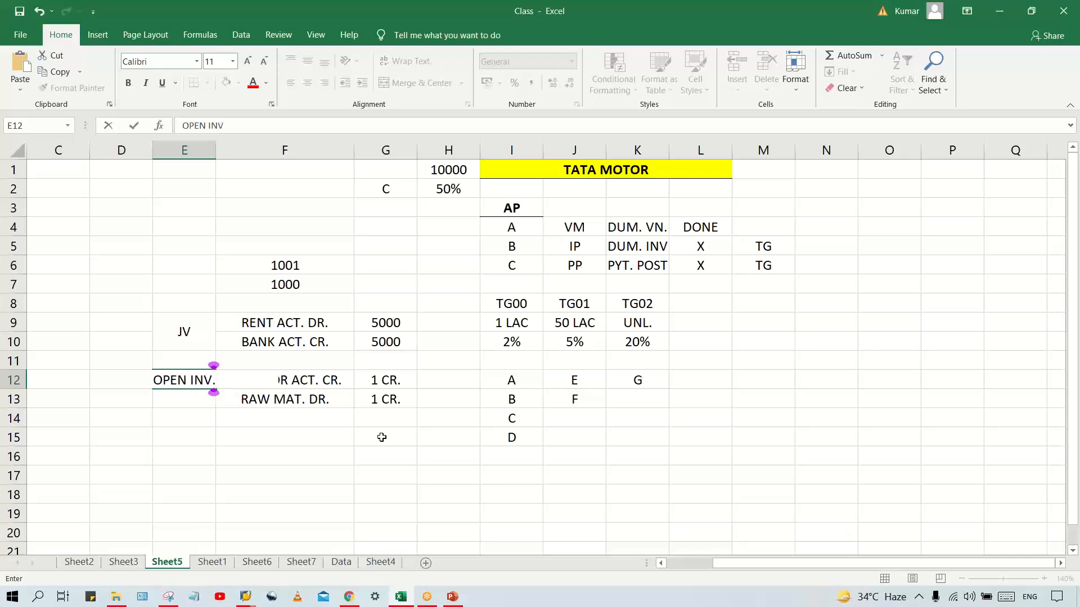
pyautogui.press('Return')
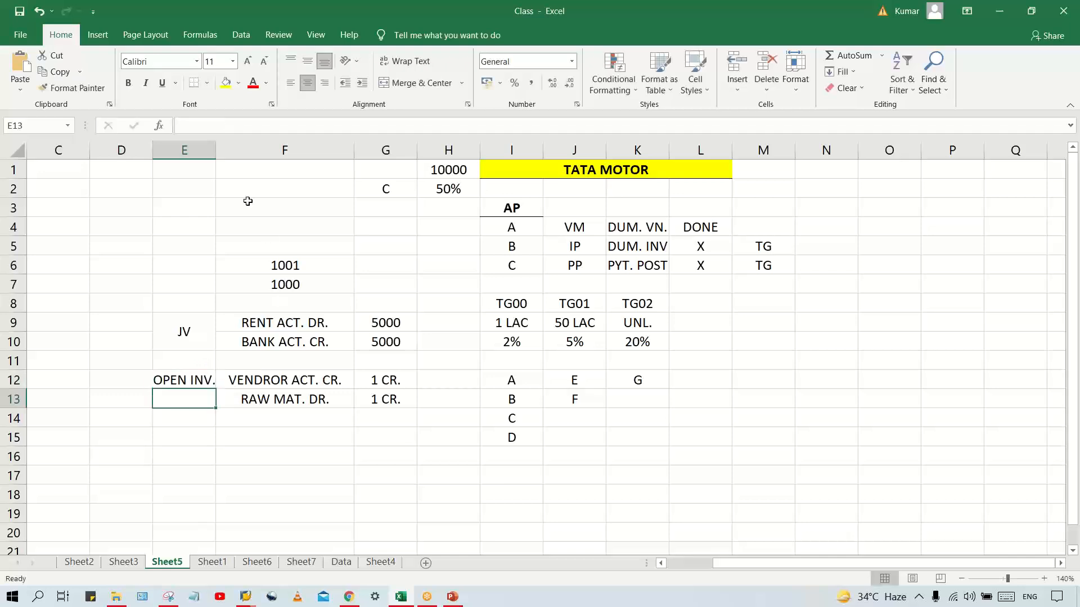
pyautogui.moveTo(215, 147); pyautogui.dragTo(221, 147)
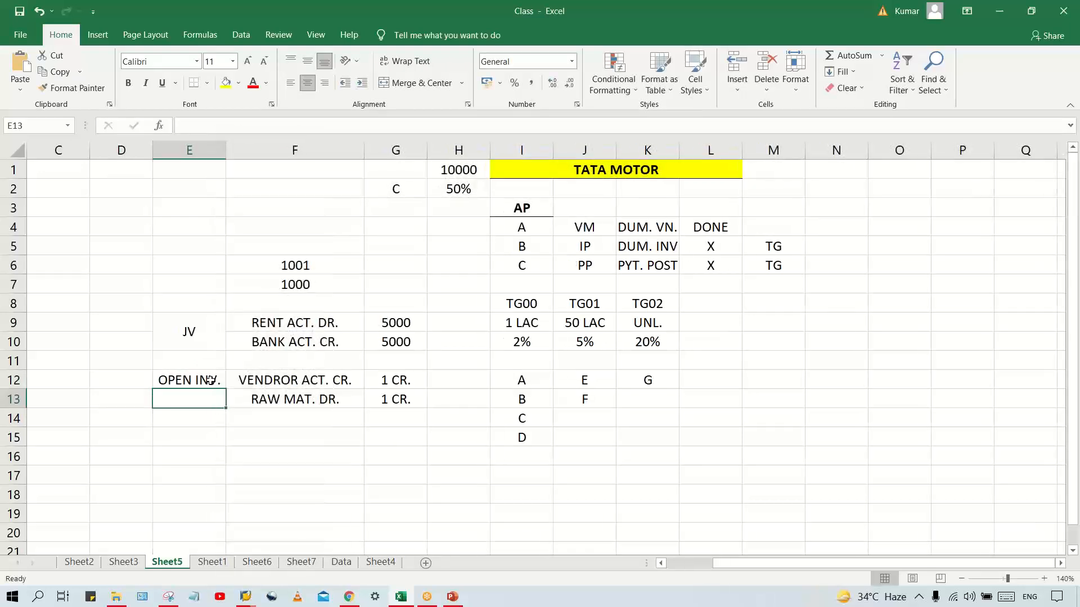
pyautogui.click(266, 385)
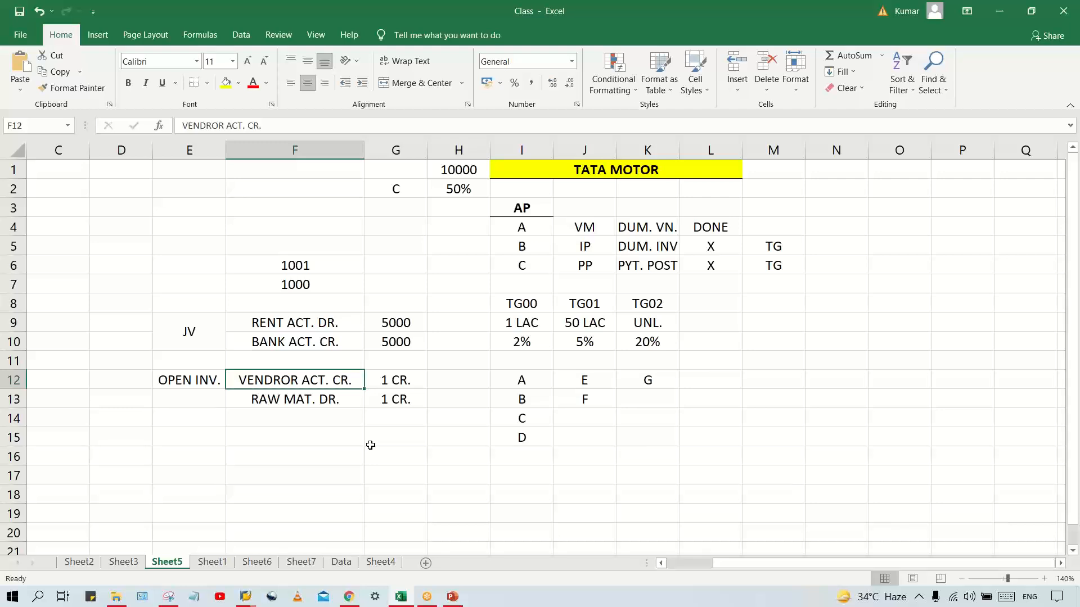
# Examine the vendor credit and raw material debit lines of the open invoice alongside entry A of the AP list
pyautogui.press('Up')
pyautogui.press('Down')
pyautogui.press('Up')
pyautogui.press('Up')
pyautogui.press('Up')
pyautogui.press('Down')
pyautogui.press('Down')
pyautogui.press('Down')
pyautogui.click(516, 231)
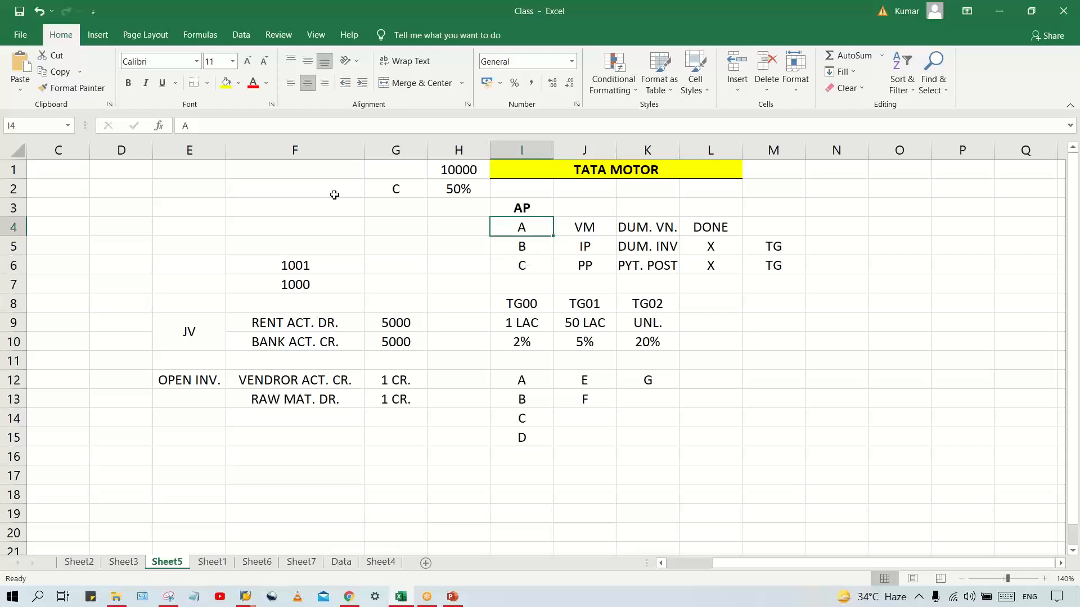
pyautogui.click(298, 377)
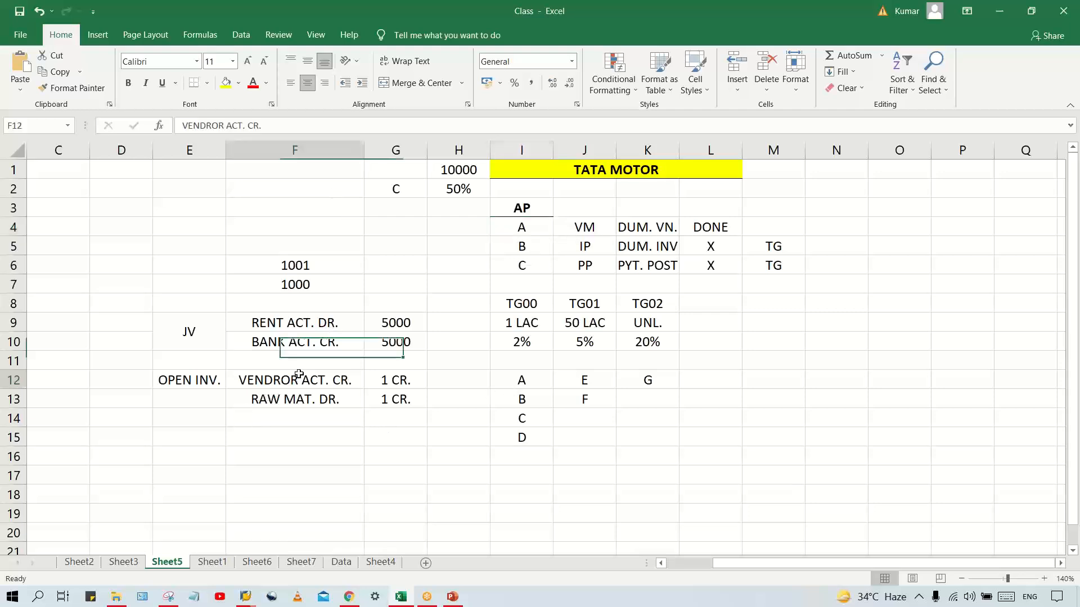
pyautogui.click(303, 398)
pyautogui.click(308, 380)
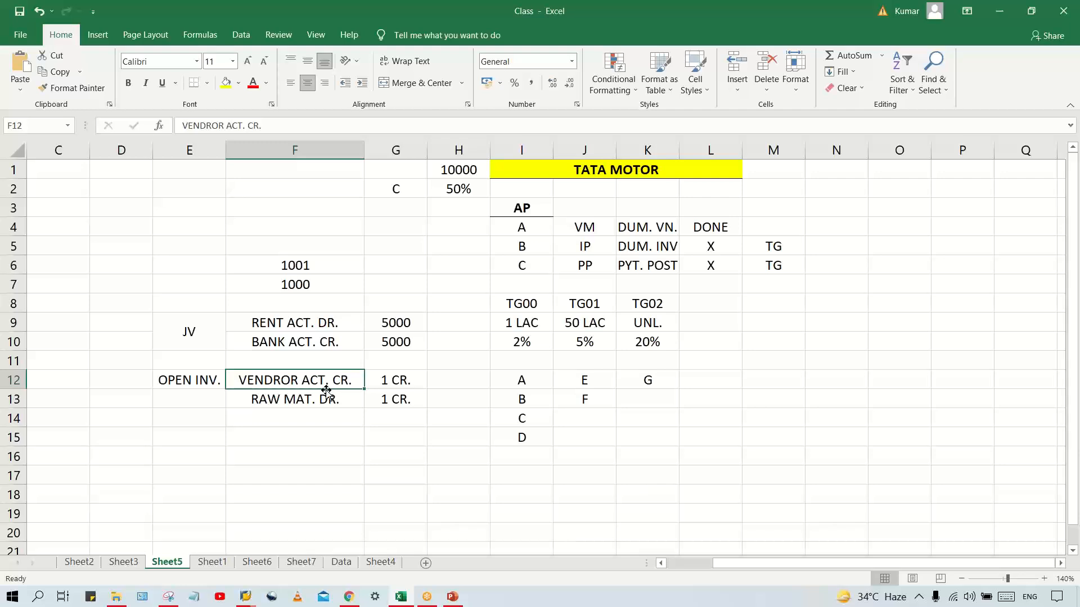
# Compare the OPEN INV. entry and its amounts with the JV rent and bank entry
pyautogui.click(194, 380)
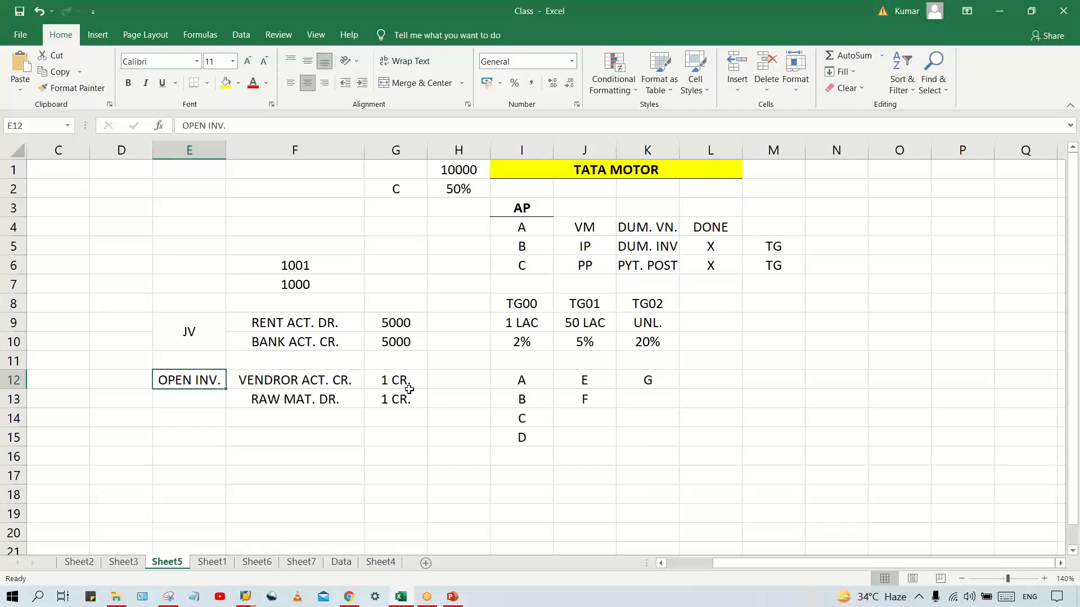
pyautogui.click(392, 382)
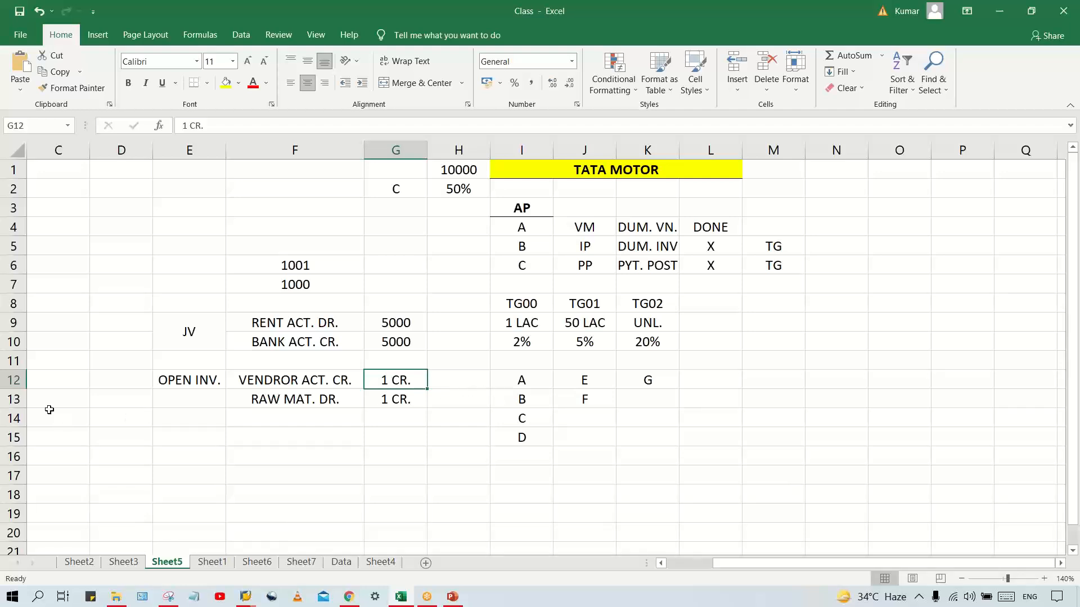
pyautogui.click(396, 400)
pyautogui.click(398, 382)
pyautogui.click(393, 401)
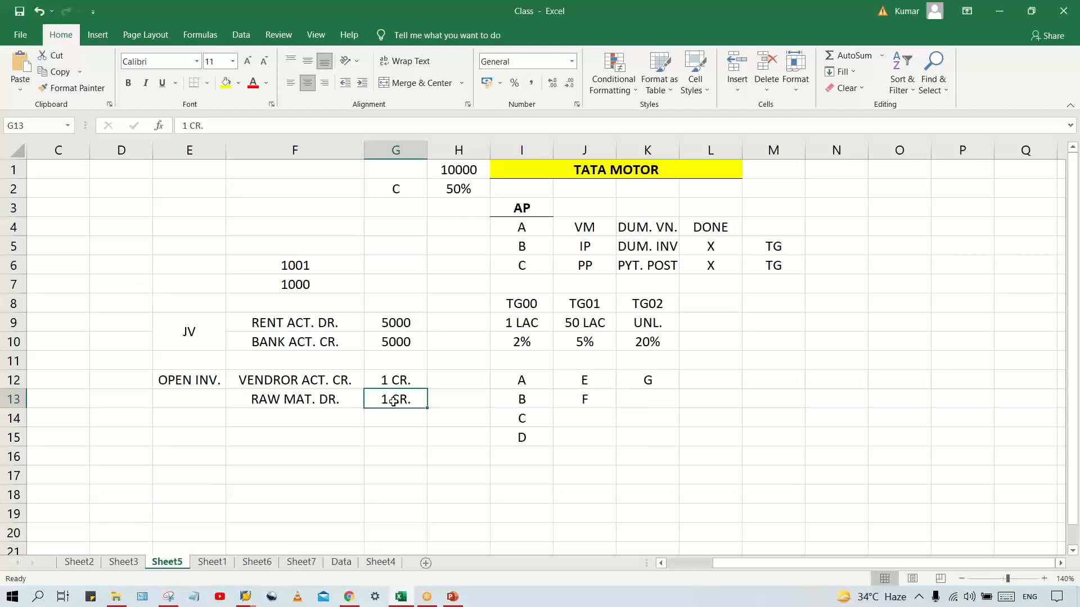
pyautogui.click(260, 385)
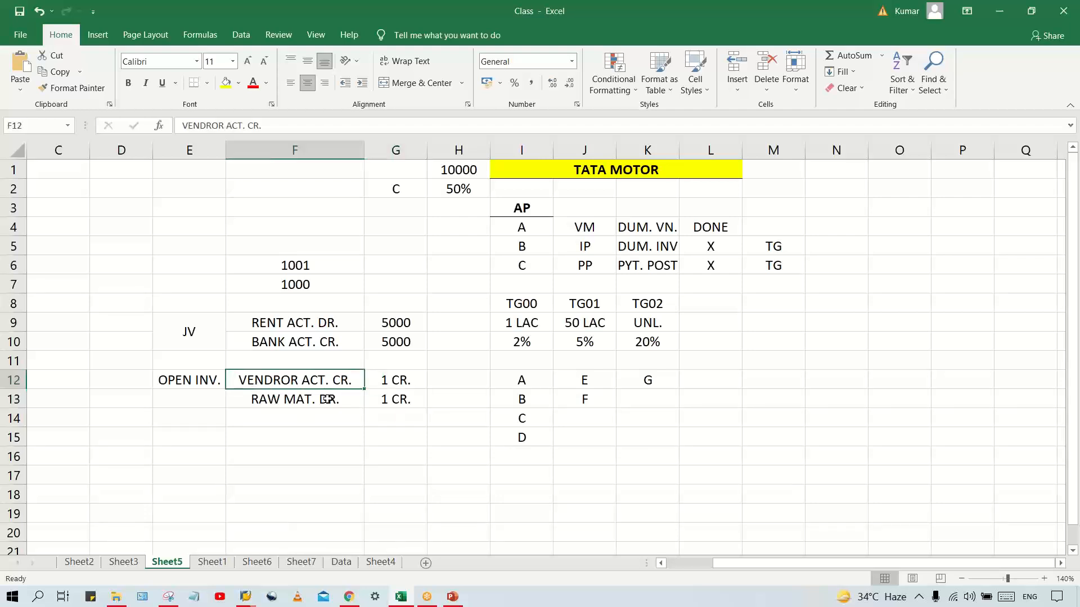
pyautogui.click(205, 381)
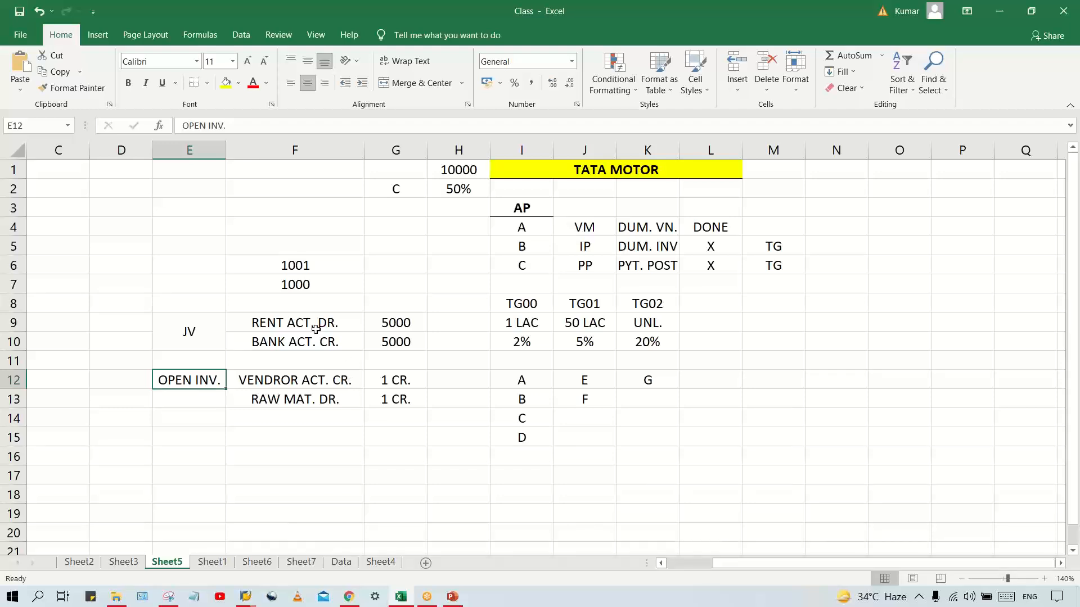
pyautogui.click(179, 335)
pyautogui.moveTo(259, 332); pyautogui.dragTo(423, 337)
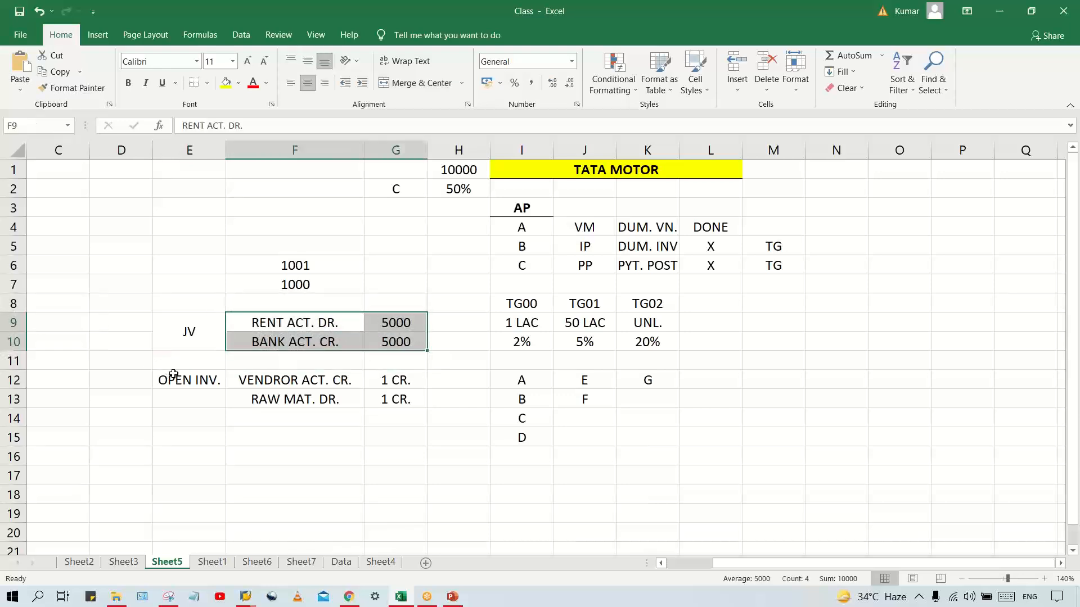
pyautogui.moveTo(172, 374); pyautogui.dragTo(233, 376)
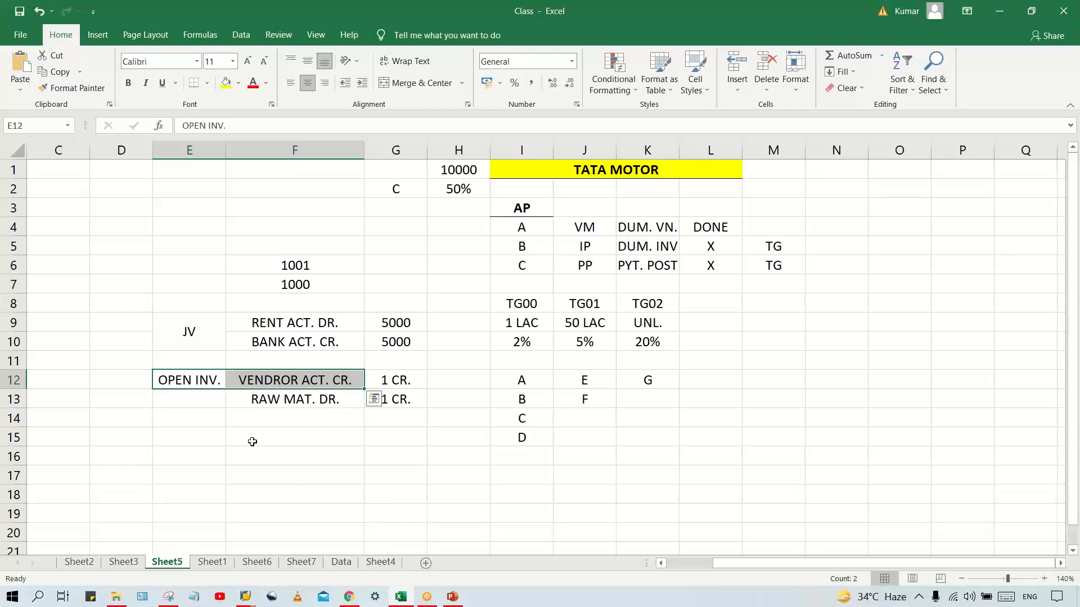
pyautogui.click(203, 385)
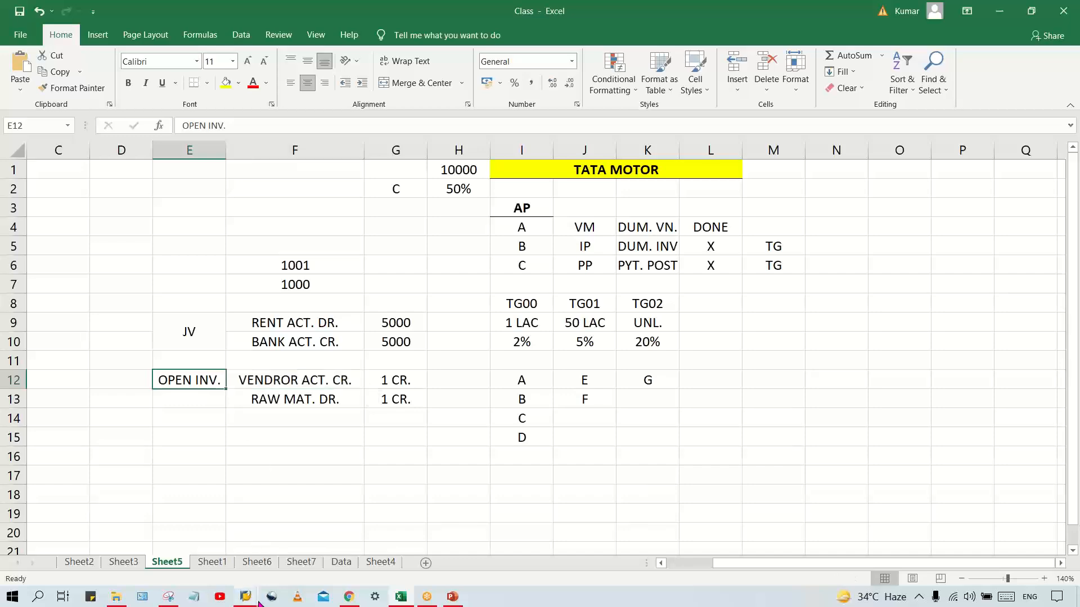
# Switch to the SAP tolerance group entry and set the amount per document to 9.999.999.999,00
pyautogui.moveTo(245, 596)
pyautogui.moveTo(275, 561)
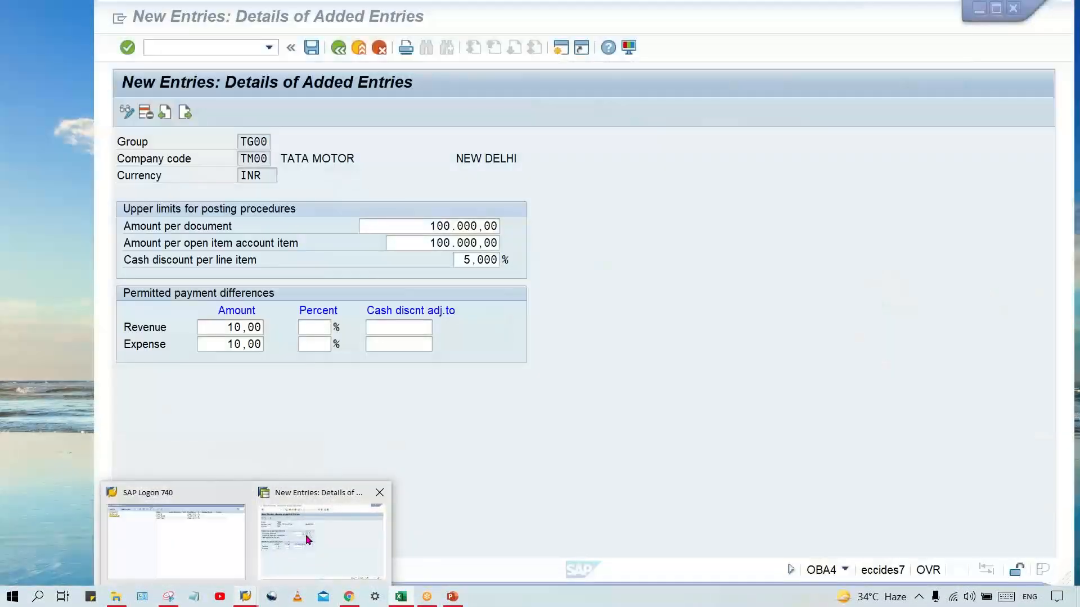
pyautogui.click(280, 522)
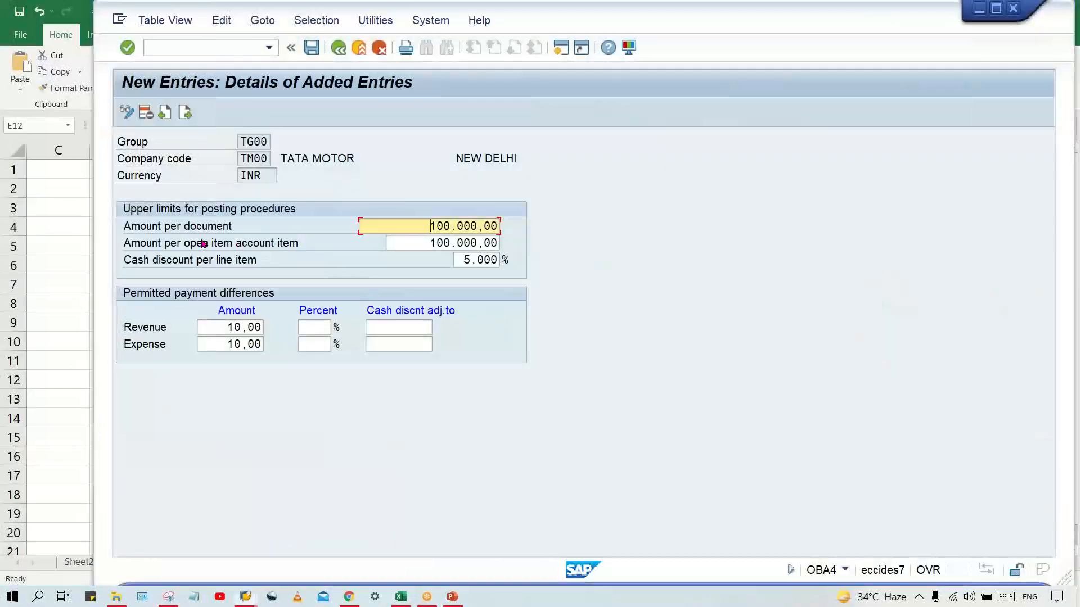
pyautogui.moveTo(409, 227); pyautogui.dragTo(714, 282)
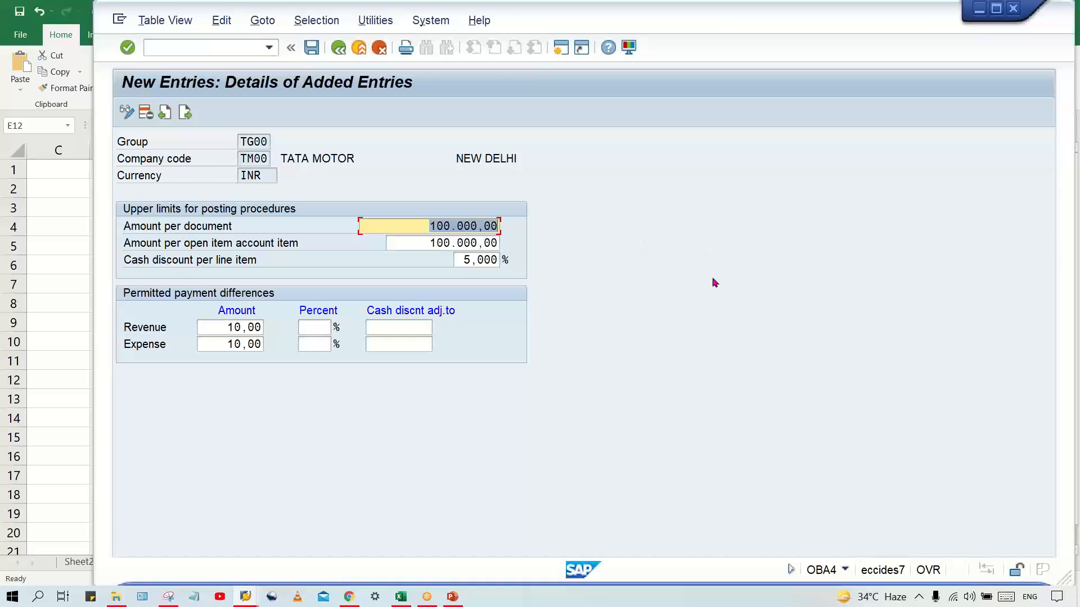
pyautogui.write('9')
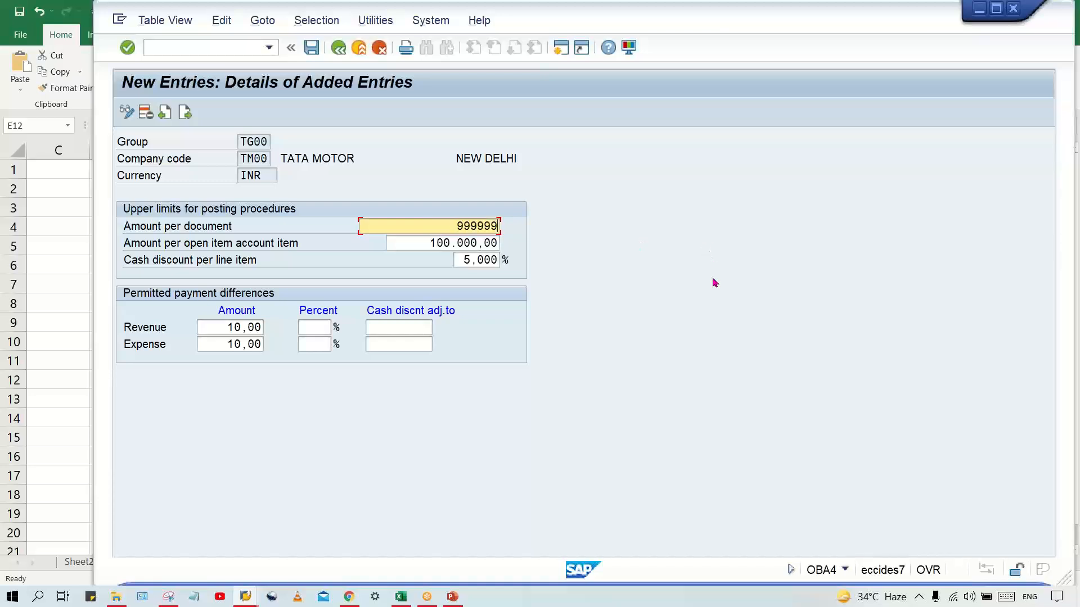
pyautogui.write('.999.999.999999')
pyautogui.press('Return')
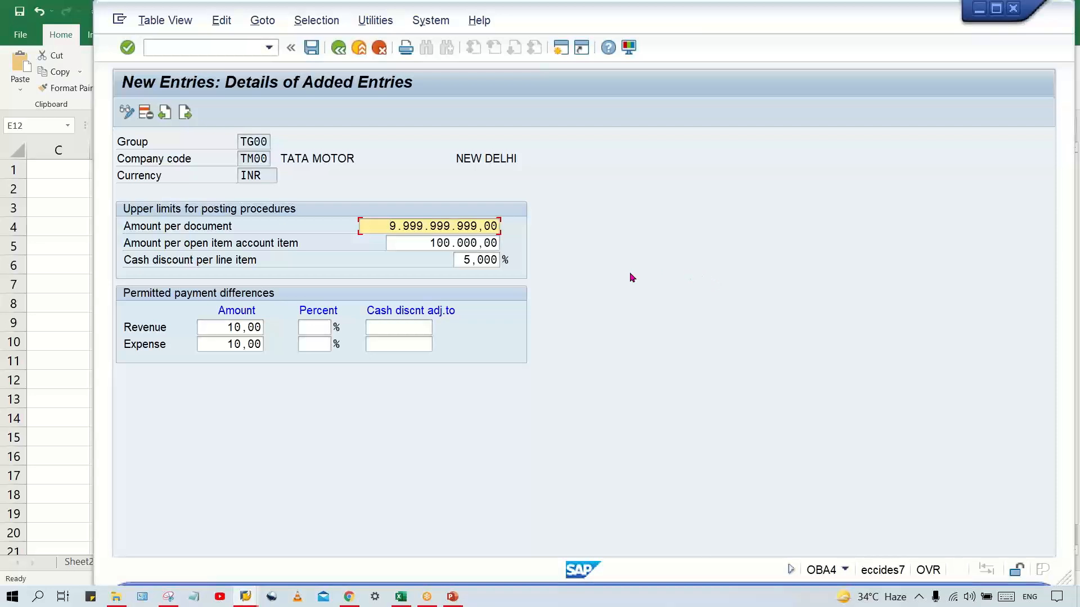
# Check the document and open item amount limits and save the TG00 tolerance group entry
pyautogui.moveTo(371, 224); pyautogui.dragTo(567, 240)
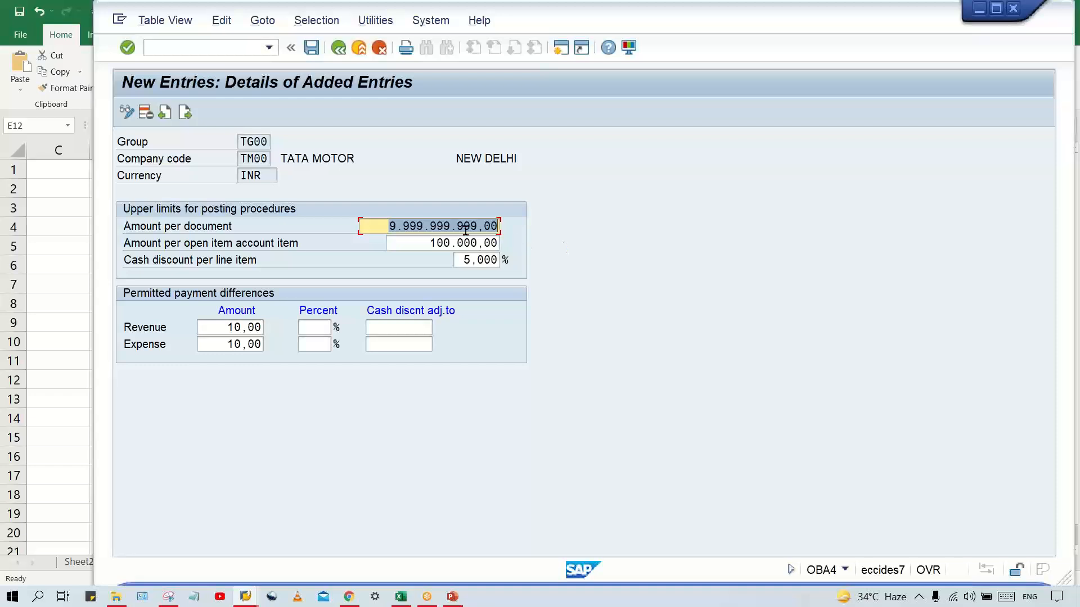
pyautogui.moveTo(388, 227); pyautogui.dragTo(502, 228)
pyautogui.click(436, 244)
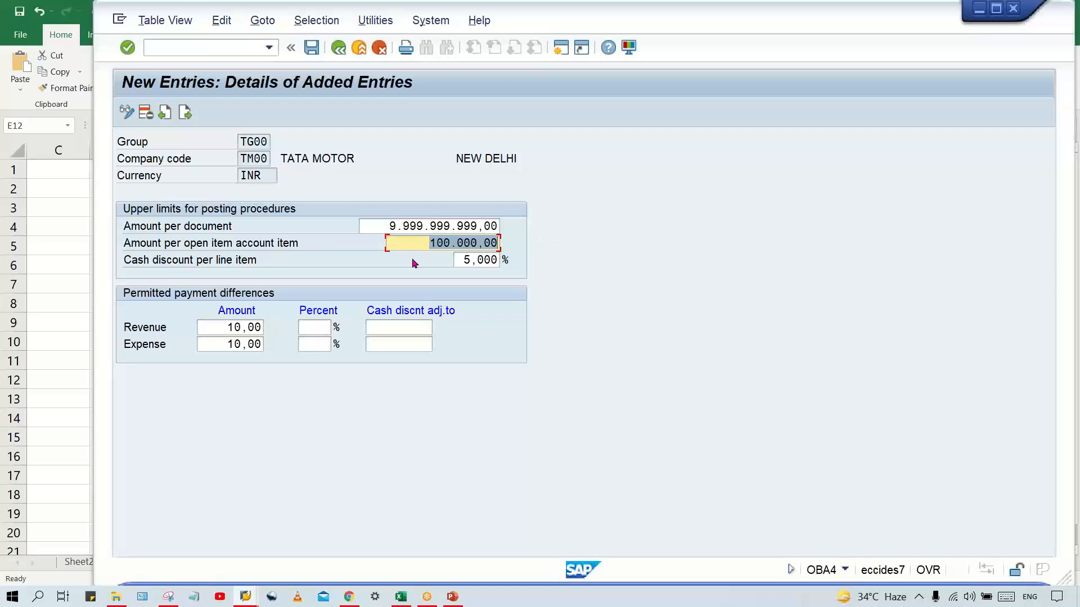
pyautogui.click(427, 241)
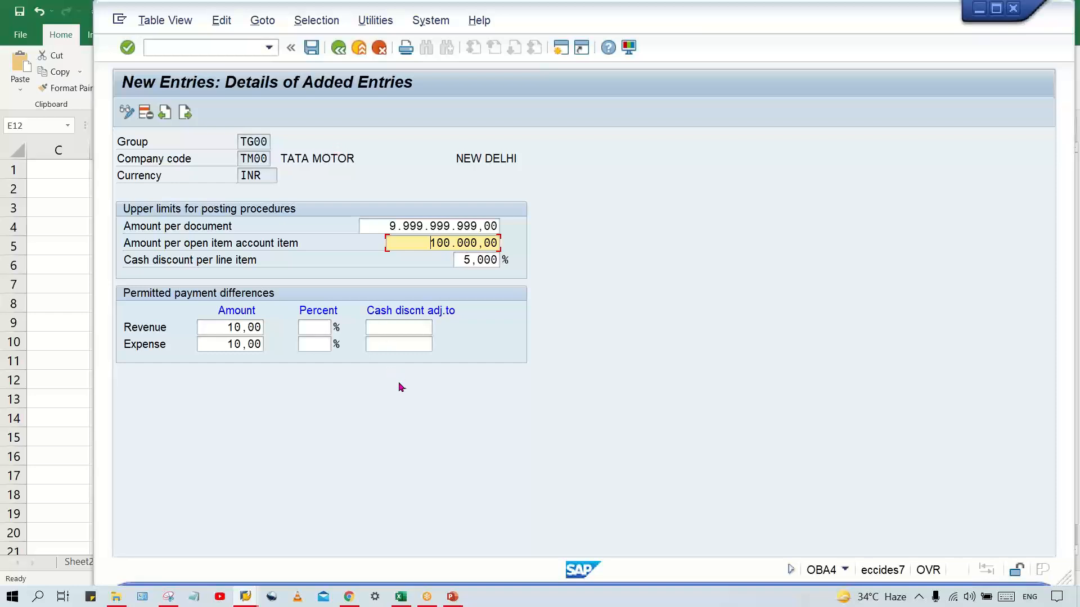
pyautogui.hotkey('ctrl', 's')
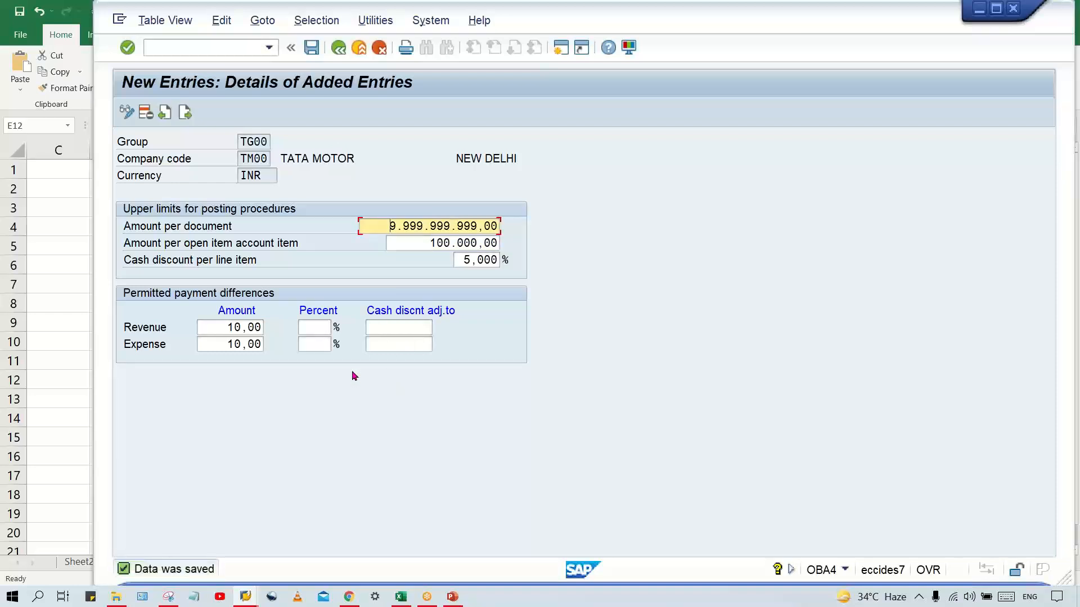
# Compare the amount per open item account item in SAP with the raw material line of the Excel open invoice
pyautogui.click(417, 240)
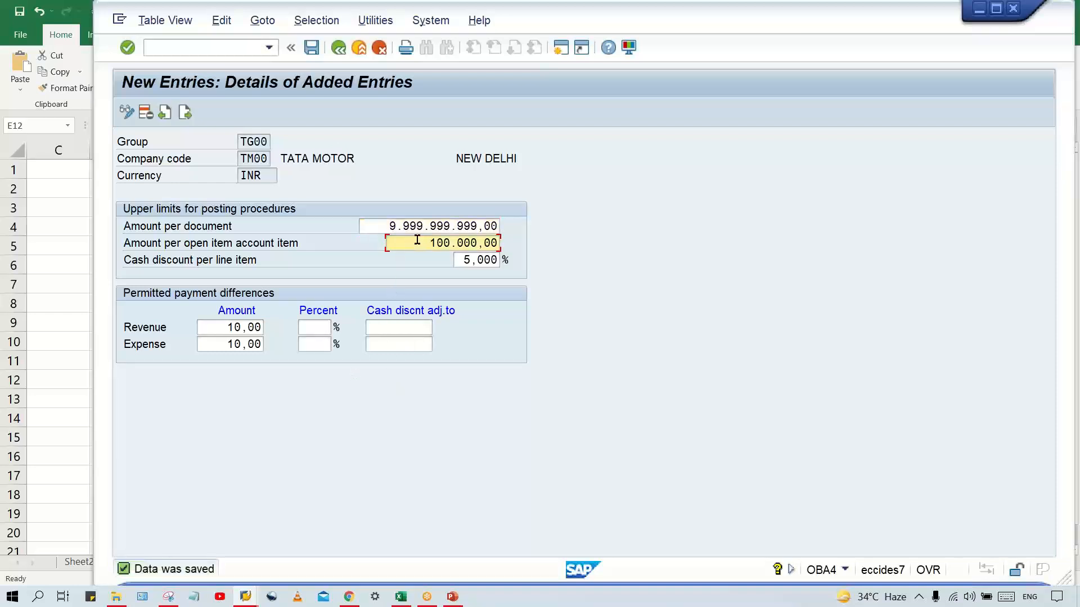
pyautogui.click(400, 596)
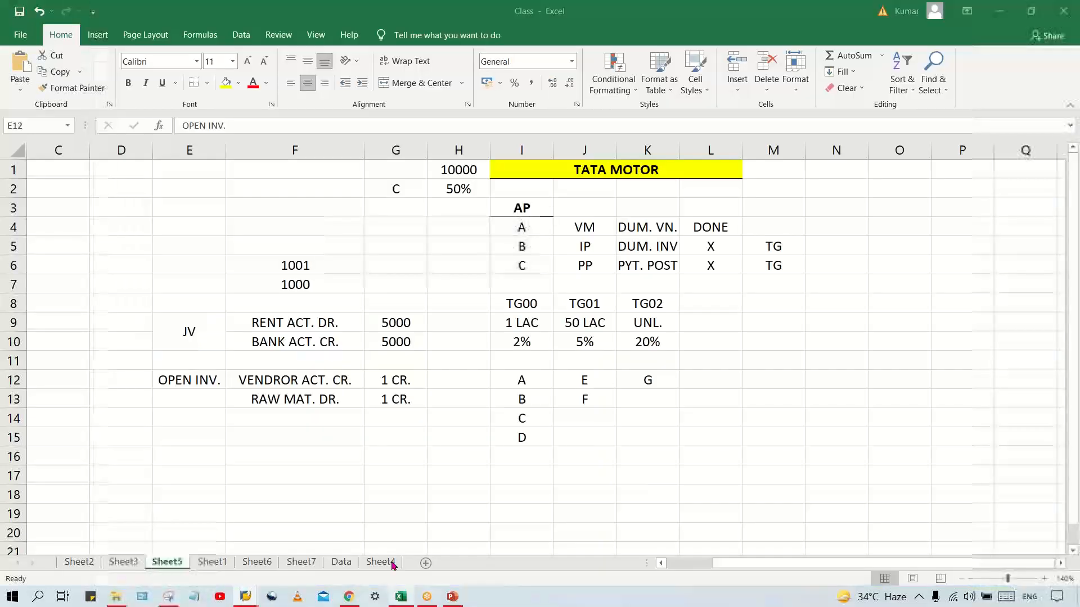
pyautogui.click(304, 401)
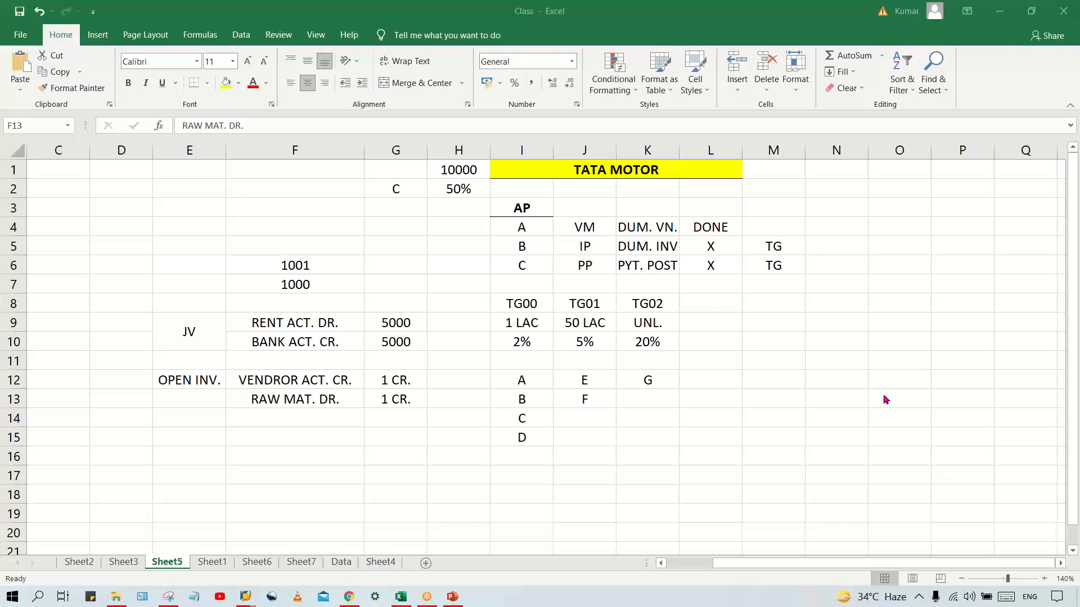
pyautogui.moveTo(246, 597)
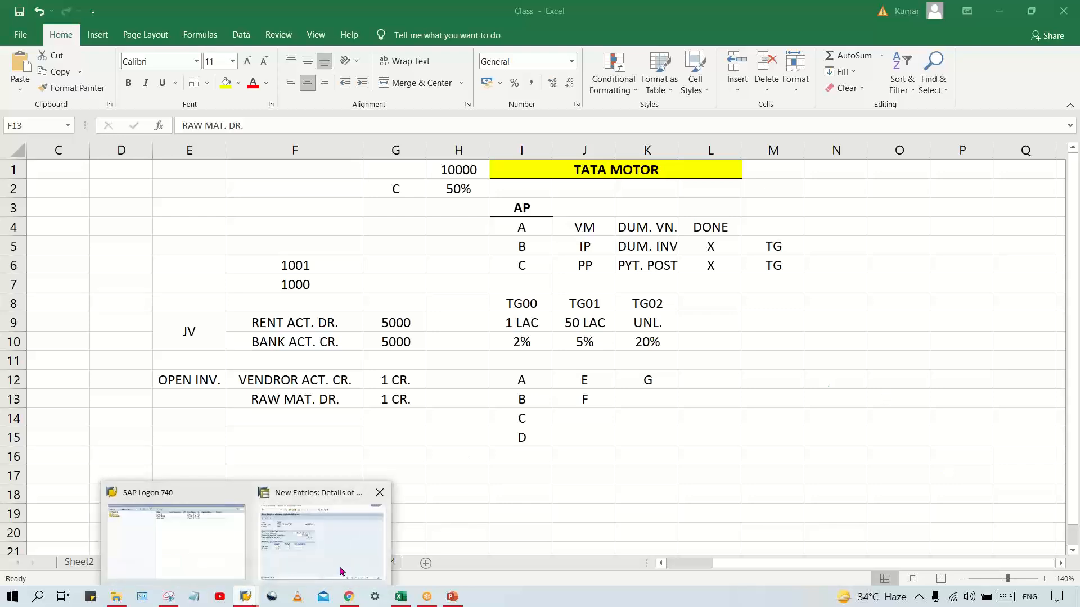
pyautogui.click(341, 571)
pyautogui.click(412, 241)
pyautogui.moveTo(412, 241); pyautogui.dragTo(645, 248)
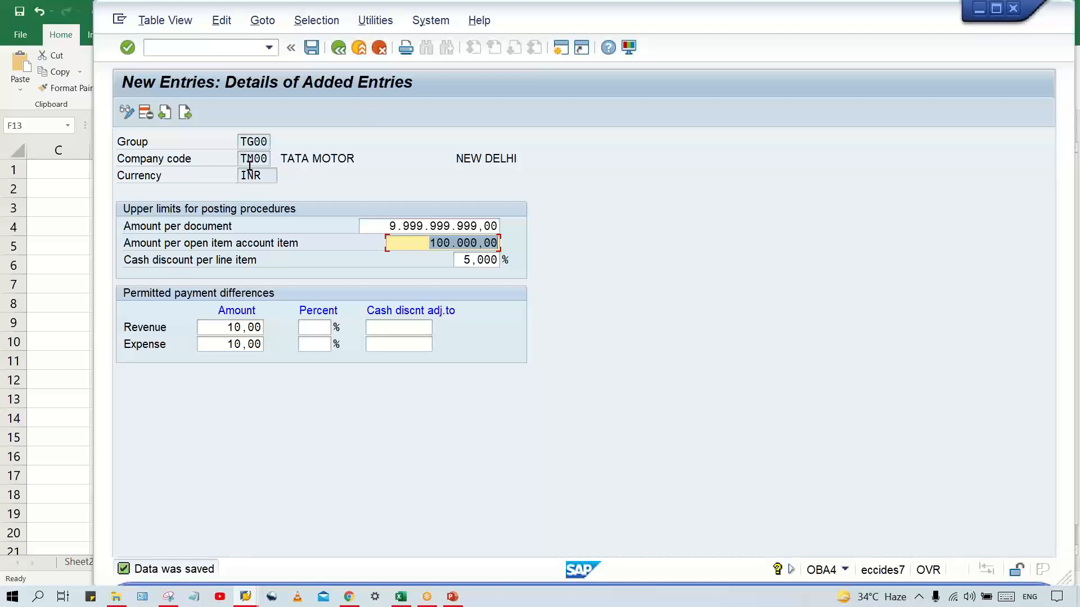
# Review group TG00 together with its amount per document and amount per open item account item
pyautogui.click(242, 140)
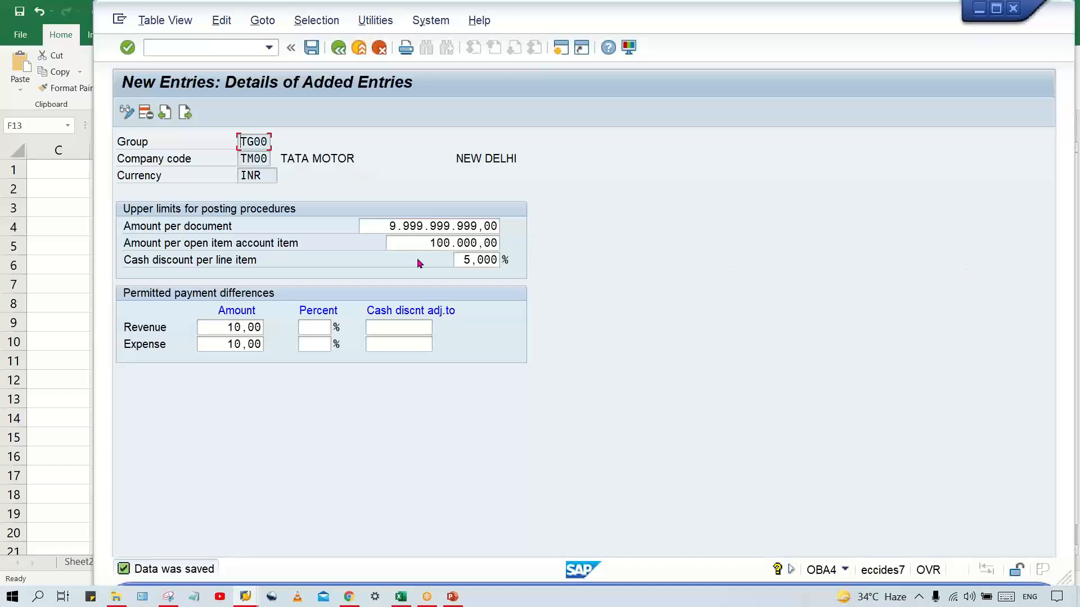
pyautogui.moveTo(422, 243); pyautogui.dragTo(529, 239)
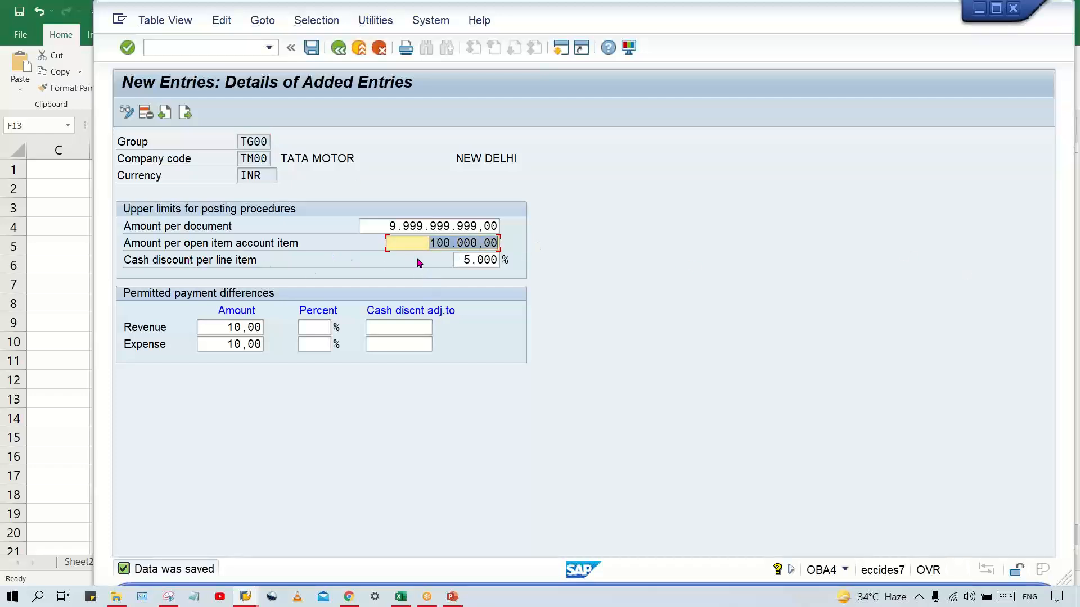
pyautogui.click(382, 222)
pyautogui.moveTo(457, 238); pyautogui.dragTo(516, 240)
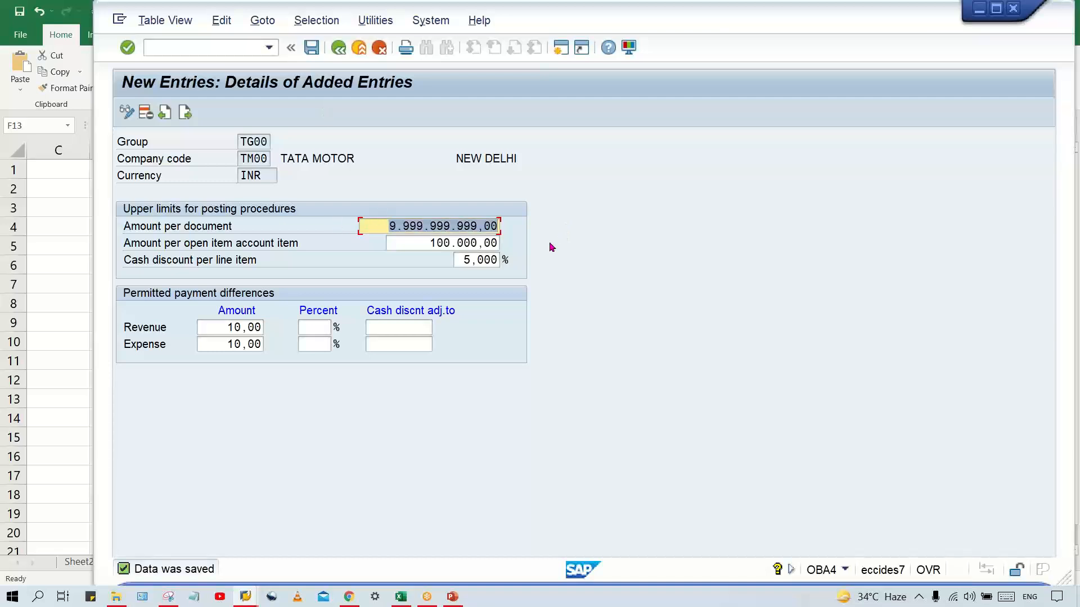
pyautogui.click(421, 241)
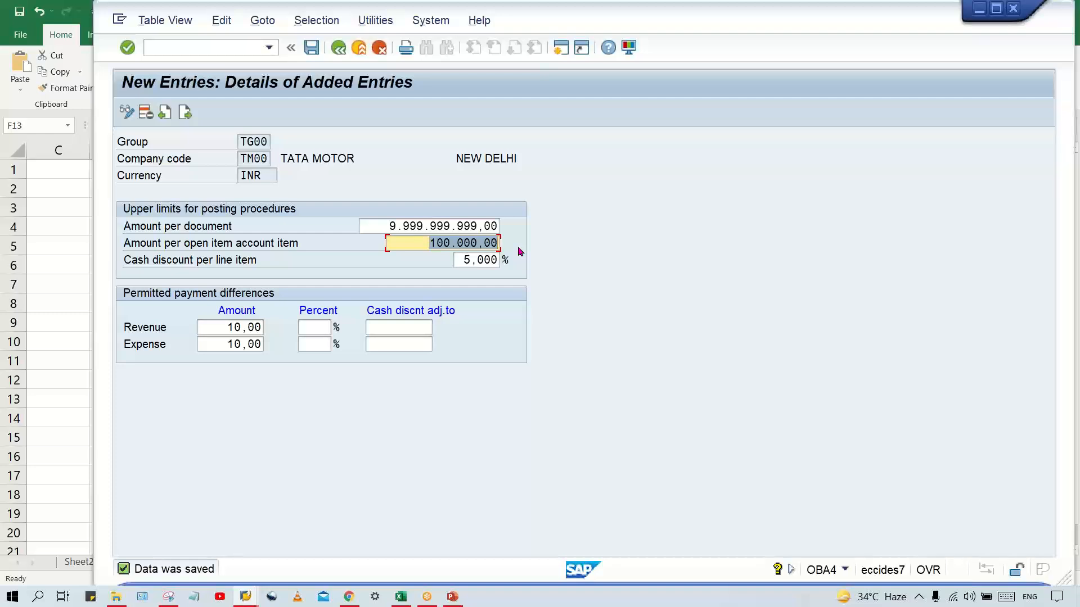
pyautogui.click(423, 238)
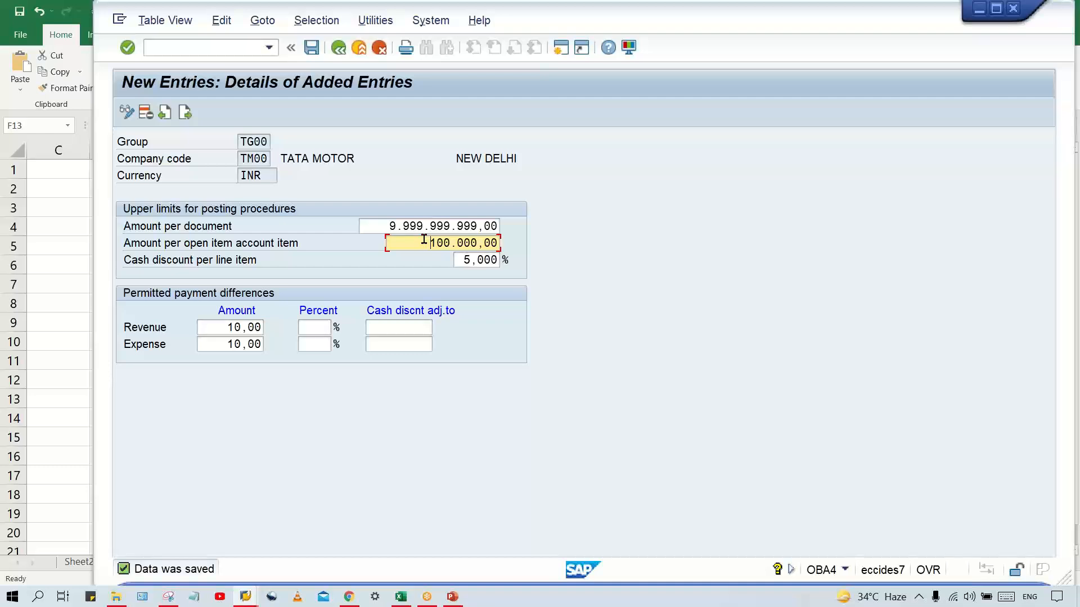
pyautogui.click(245, 142)
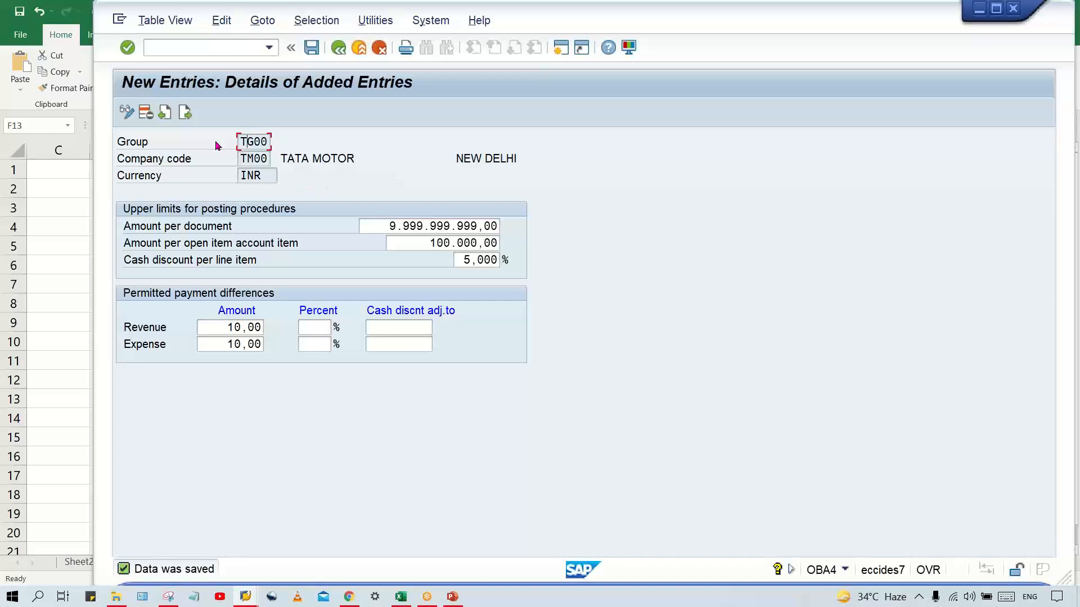
pyautogui.moveTo(240, 138); pyautogui.dragTo(590, 154)
# Open a second SAP session and start transaction OB57 for assigning users to tolerance groups
pyautogui.click(565, 51)
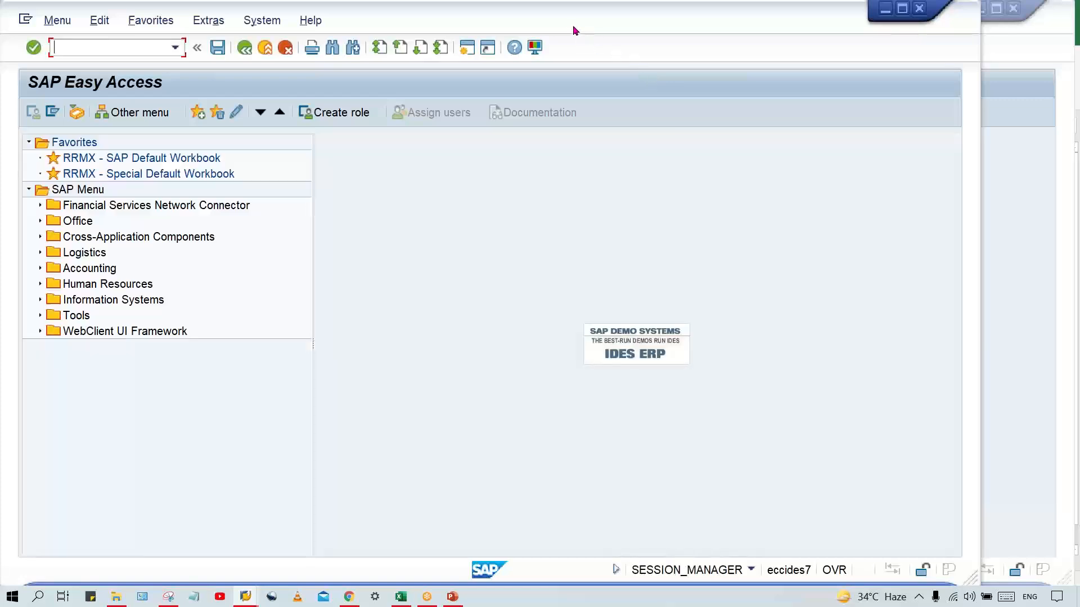
pyautogui.moveTo(646, 32); pyautogui.dragTo(678, 32)
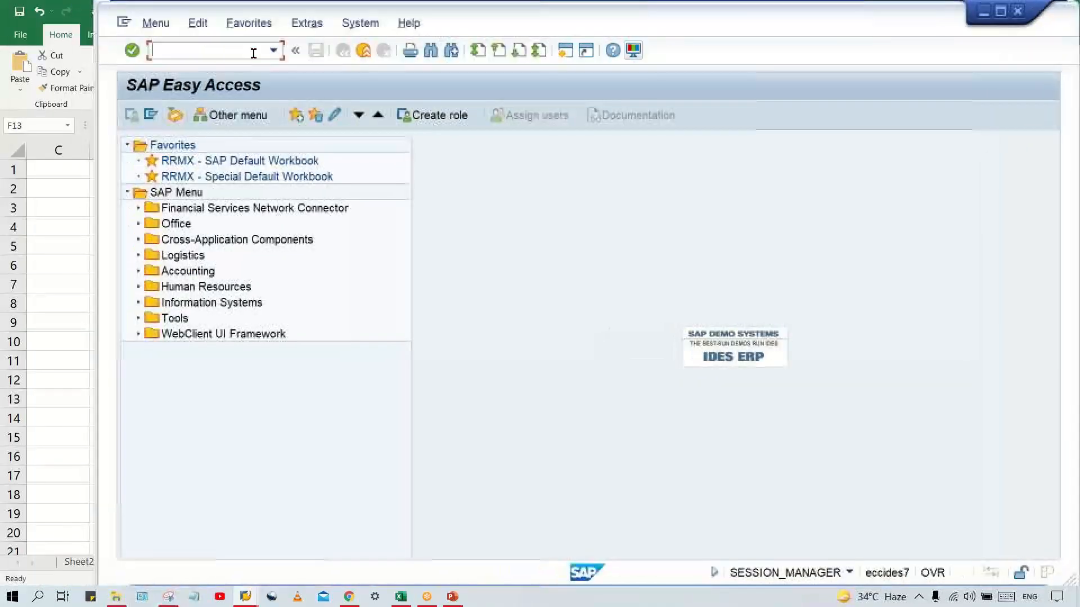
pyautogui.write('OB')
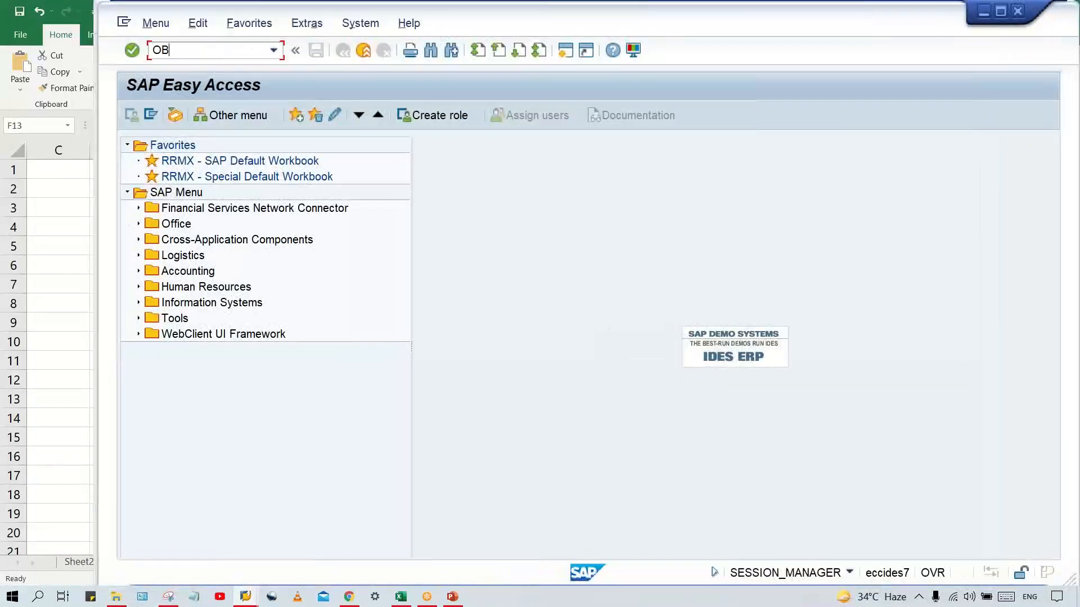
pyautogui.write('57')
pyautogui.press('Return')
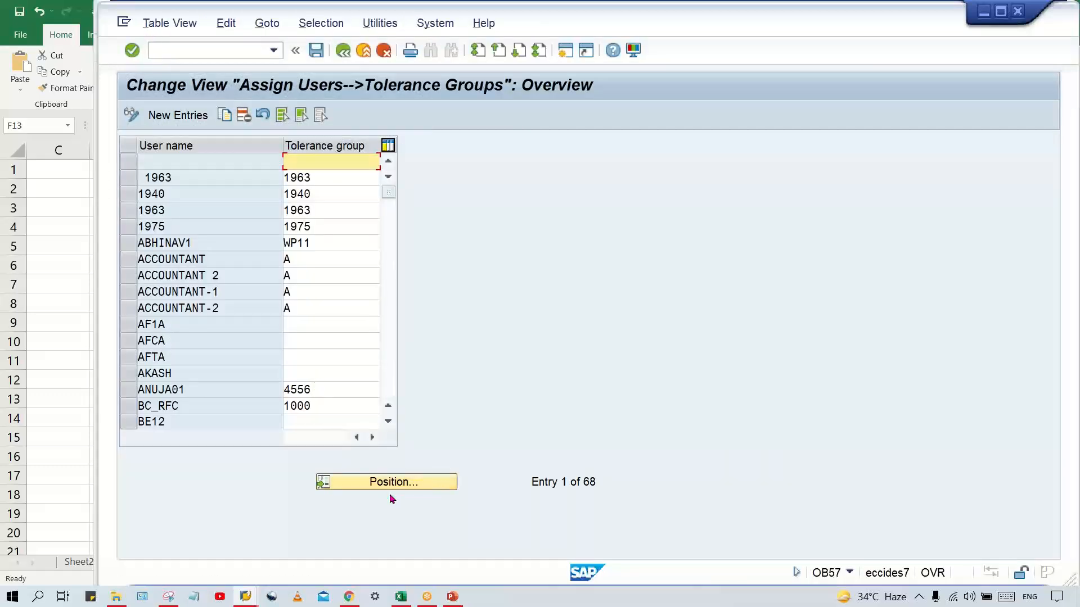
# Start a new user assignment with TG00 as the user name and KUMA as the tolerance group
pyautogui.click(178, 115)
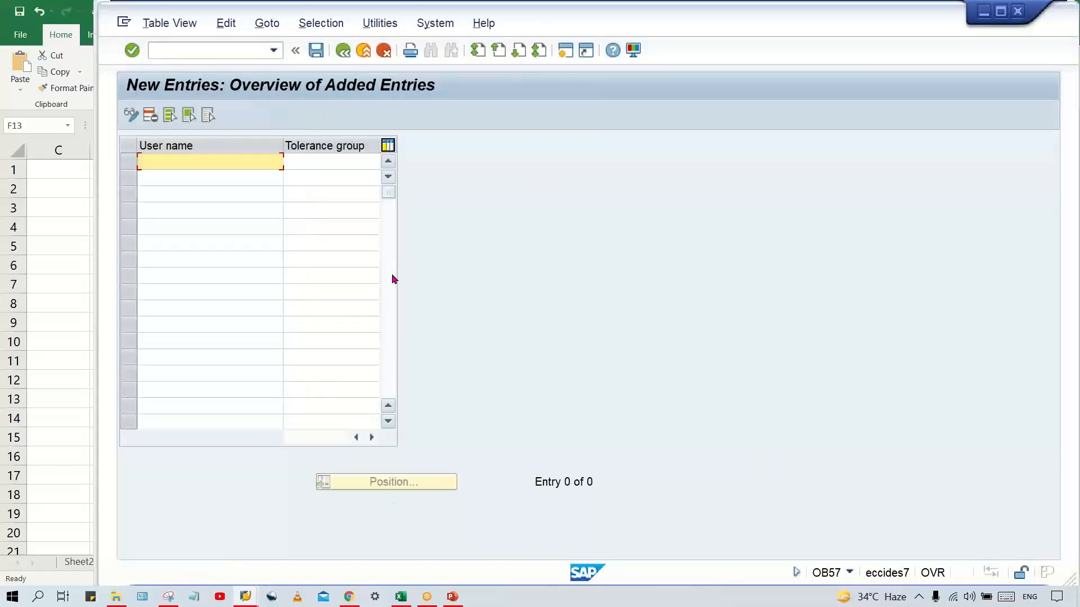
pyautogui.write('TG01')
pyautogui.press('BackSpace')
pyautogui.write('0')
pyautogui.press('Tab')
pyautogui.write('KUMA')
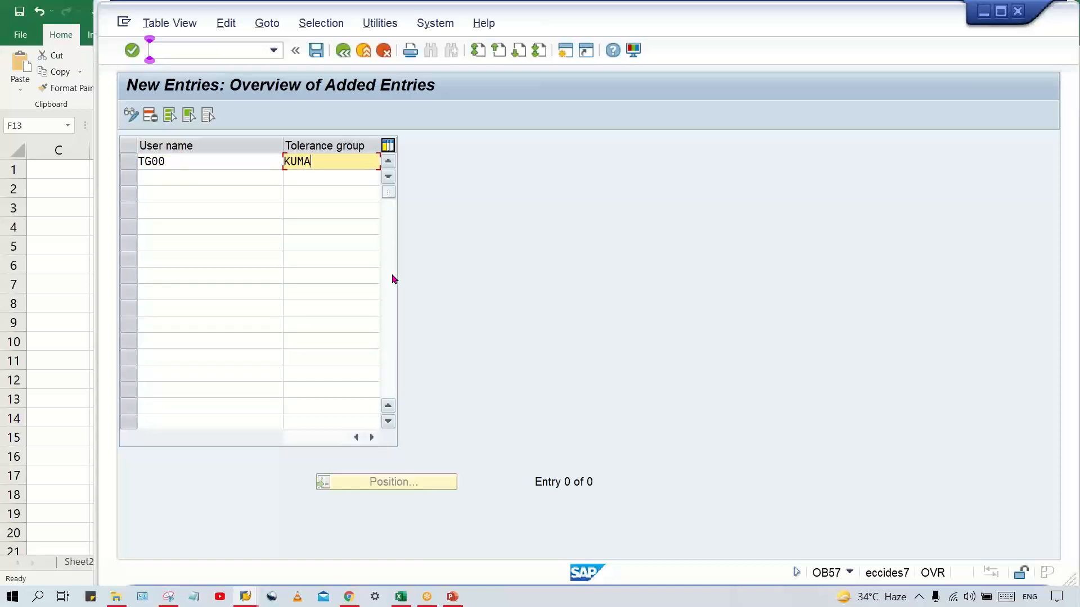
pyautogui.press('Return')
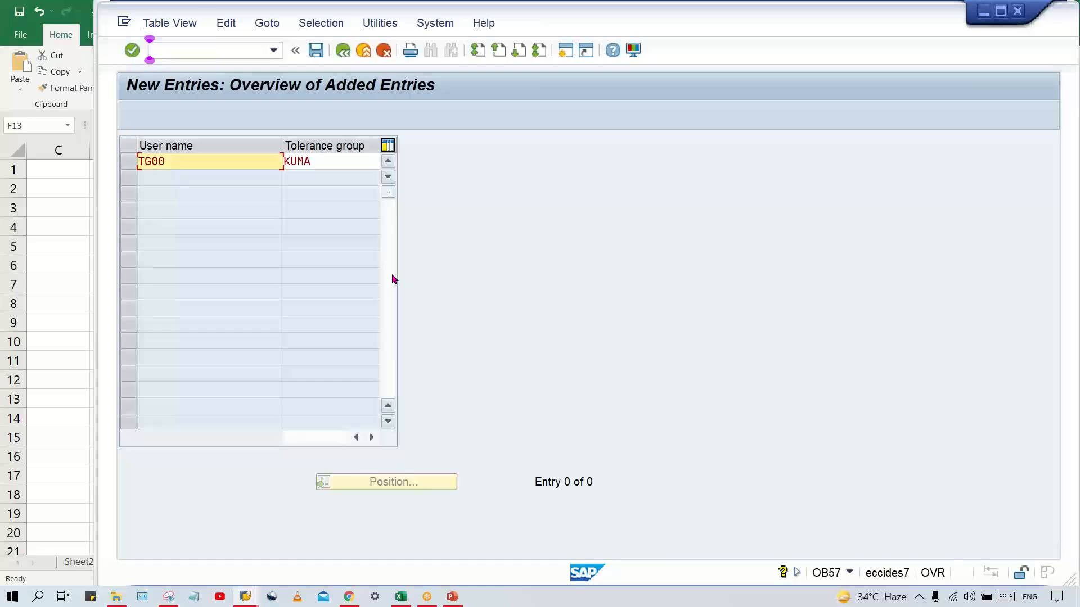
# Replace the TG00 entry in the user name field with the accountant's SAP user name
pyautogui.moveTo(190, 161); pyautogui.dragTo(75, 158)
pyautogui.press('Delete')
pyautogui.press('Down')
pyautogui.press('Down')
pyautogui.press('Return')
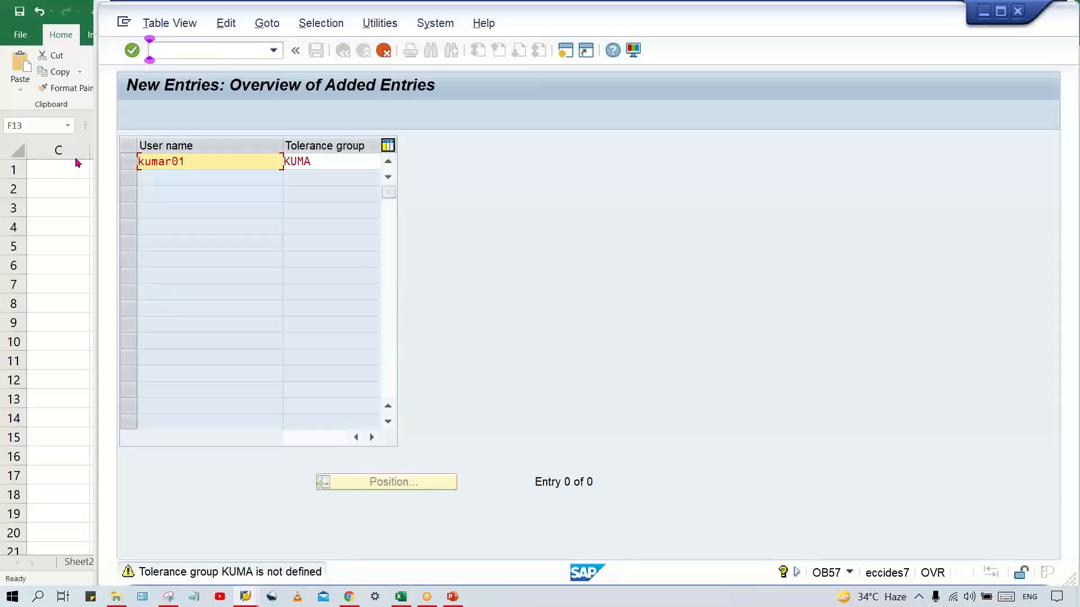
# Change the tolerance group of the new user assignment to TM00 and accept the entry
pyautogui.press('Return')
pyautogui.press('Up')
pyautogui.press('Tab')
pyautogui.press('Delete')
pyautogui.press('Delete')
pyautogui.press('Delete')
pyautogui.press('Delete')
pyautogui.write('TM00')
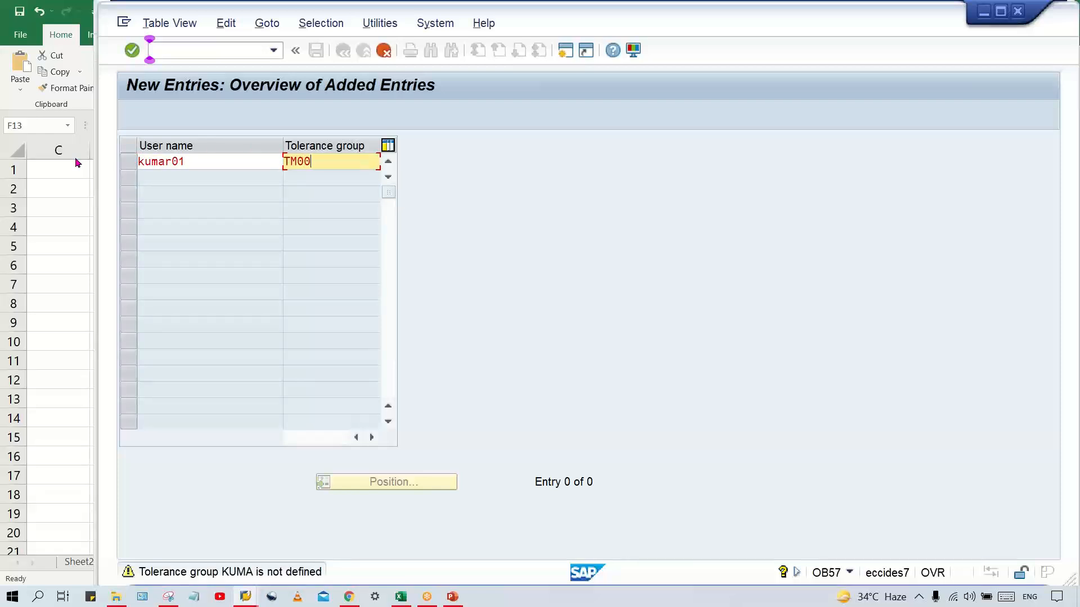
pyautogui.press('Return')
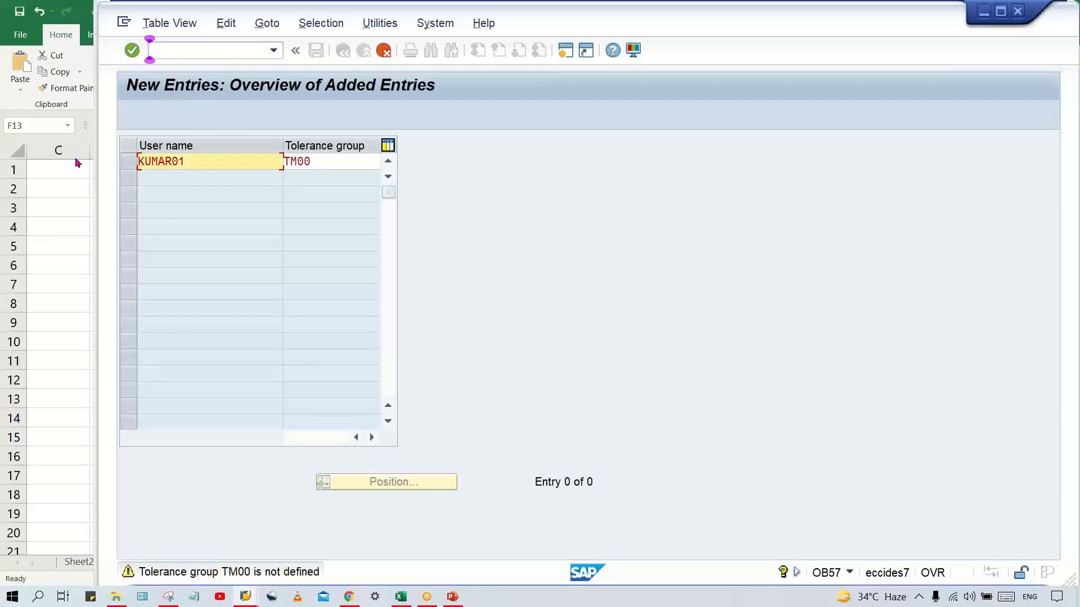
pyautogui.press('Return')
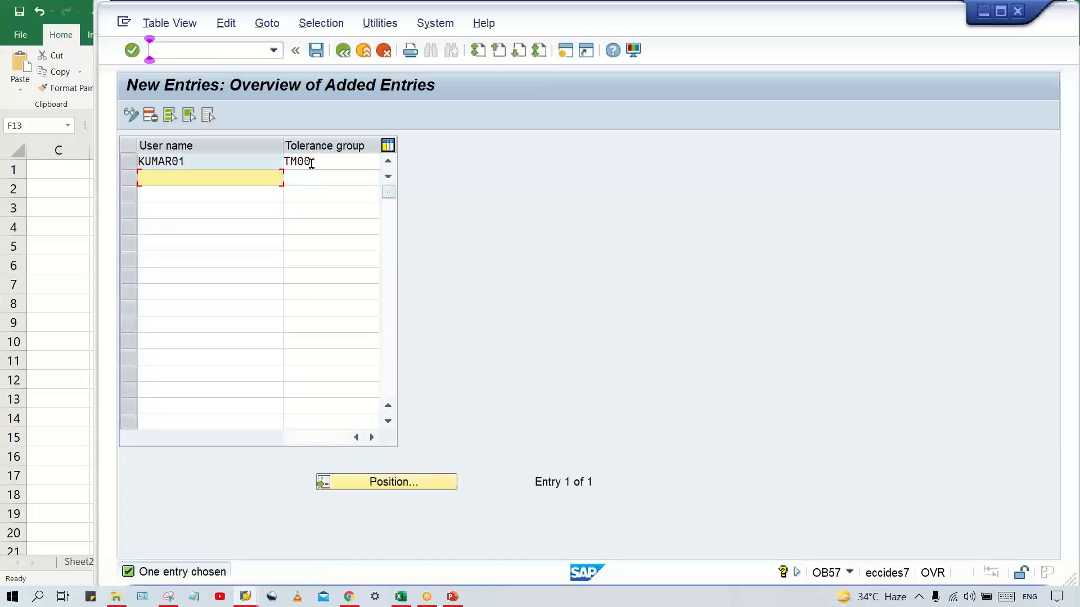
# Set the user's tolerance group to TG00 and save the assignment with its customizing request
pyautogui.moveTo(326, 161); pyautogui.dragTo(285, 162)
pyautogui.write('TG00')
pyautogui.press('Return')
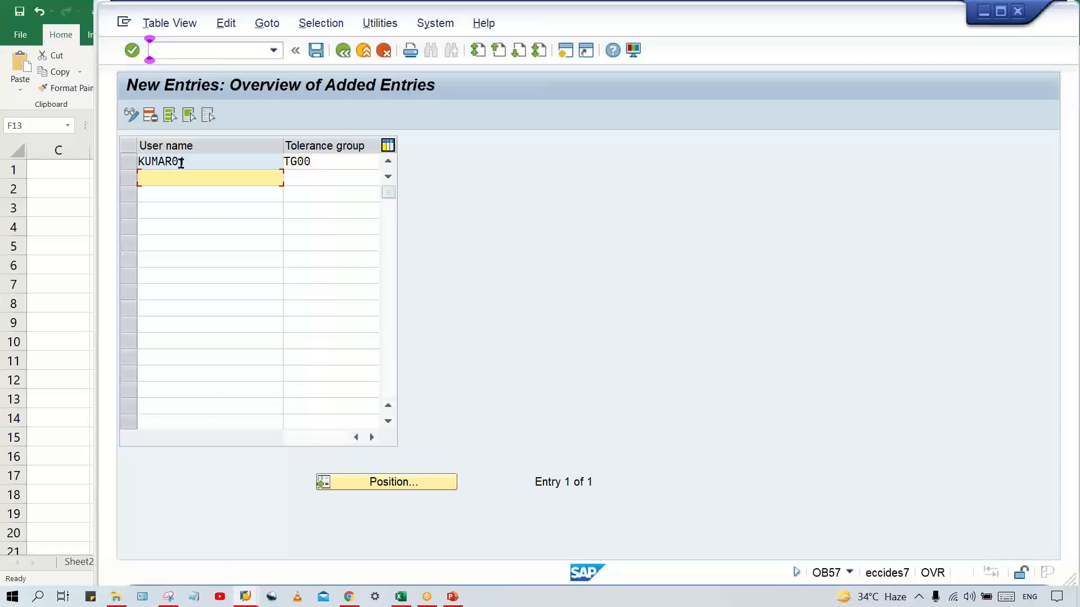
pyautogui.hotkey('ctrl', 's')
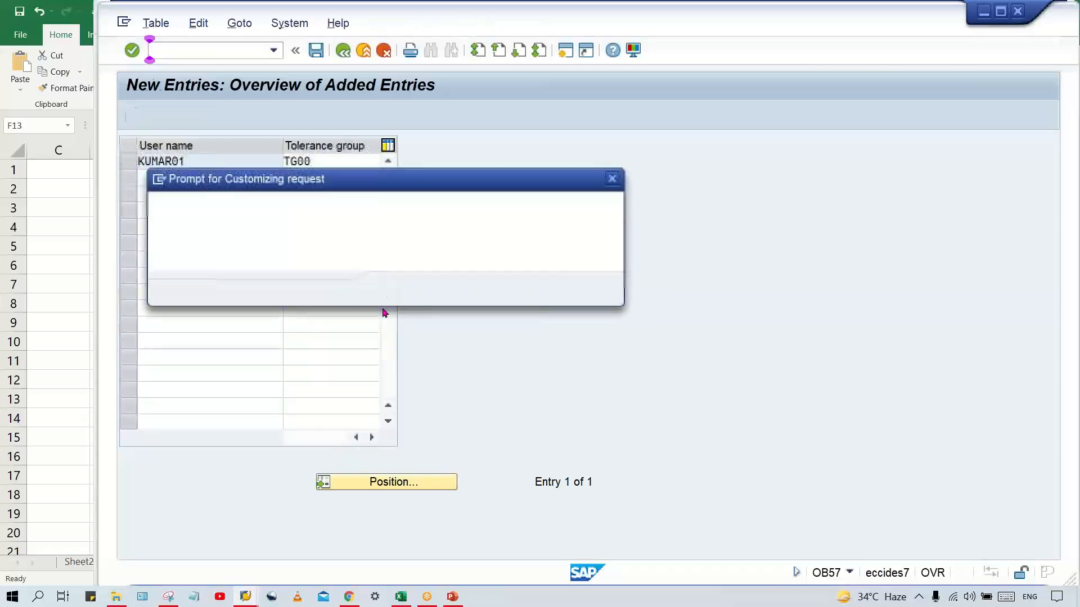
pyautogui.click(394, 290)
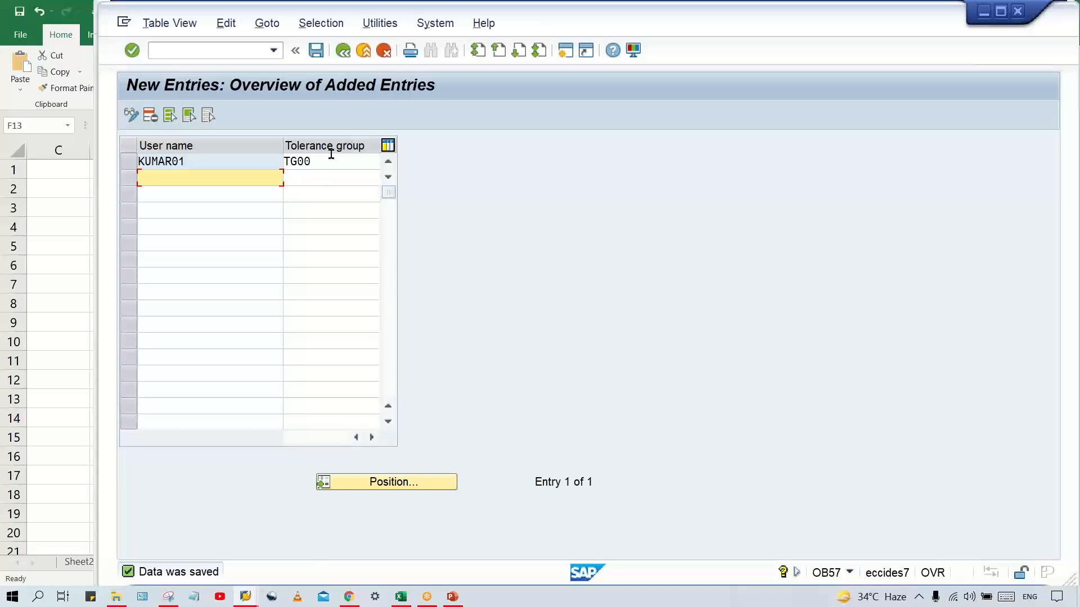
# Compare the TG00 assignment in OB57 with group TG00 and its posting limits in the OBA4 session
pyautogui.click(319, 176)
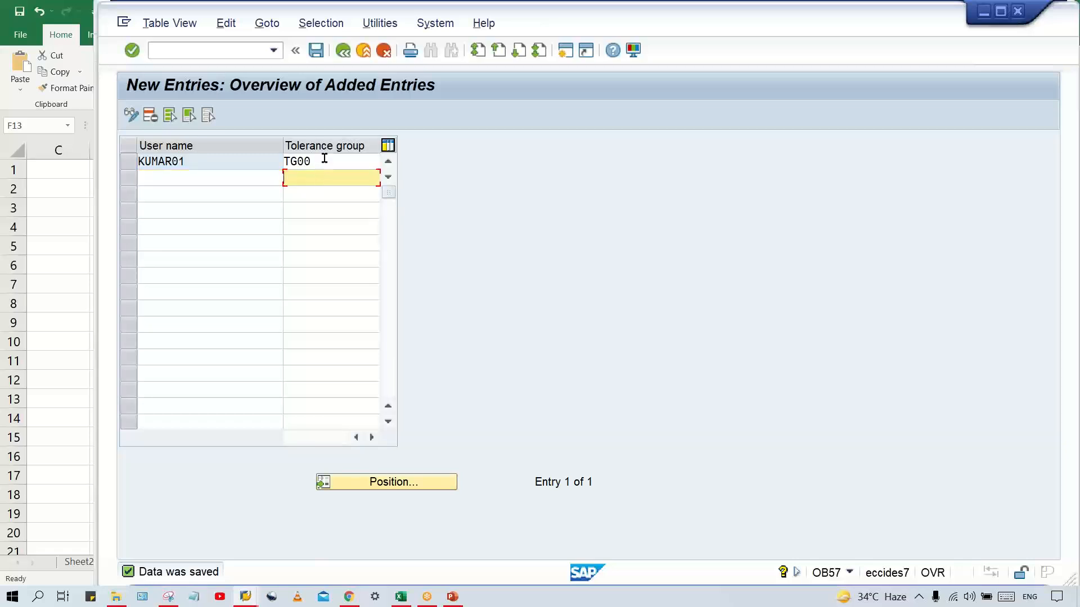
pyautogui.click(321, 162)
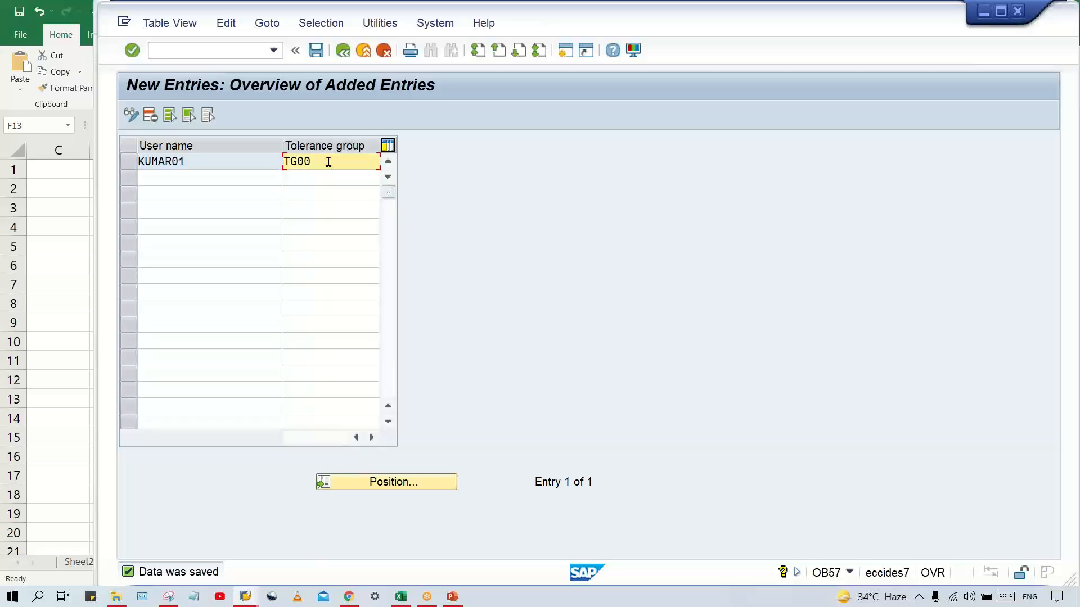
pyautogui.moveTo(328, 162); pyautogui.dragTo(277, 152)
pyautogui.moveTo(269, 600)
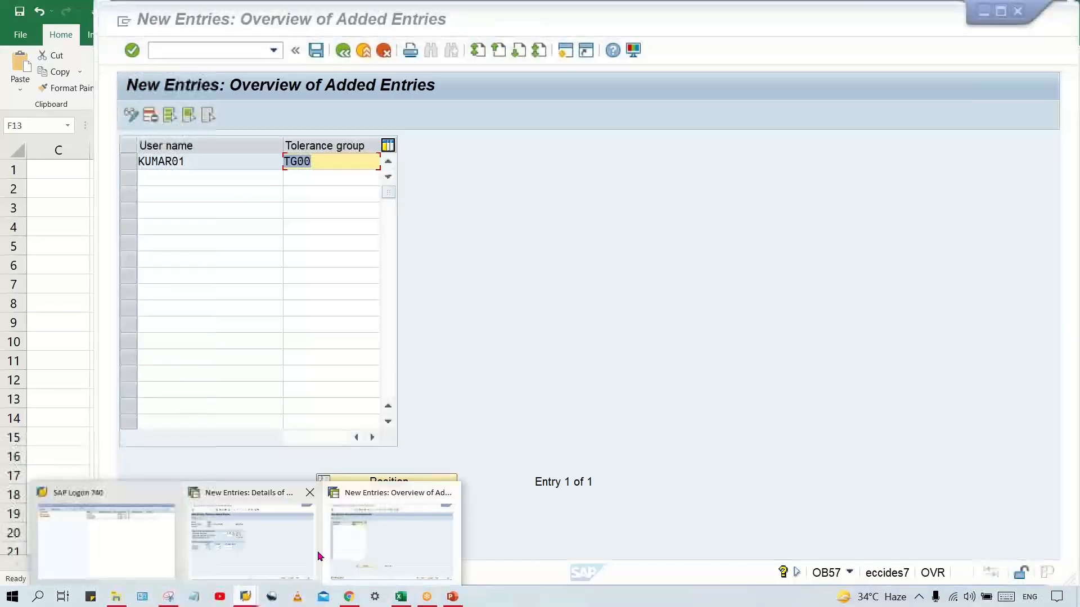
pyautogui.click(284, 535)
pyautogui.moveTo(366, 227); pyautogui.dragTo(604, 245)
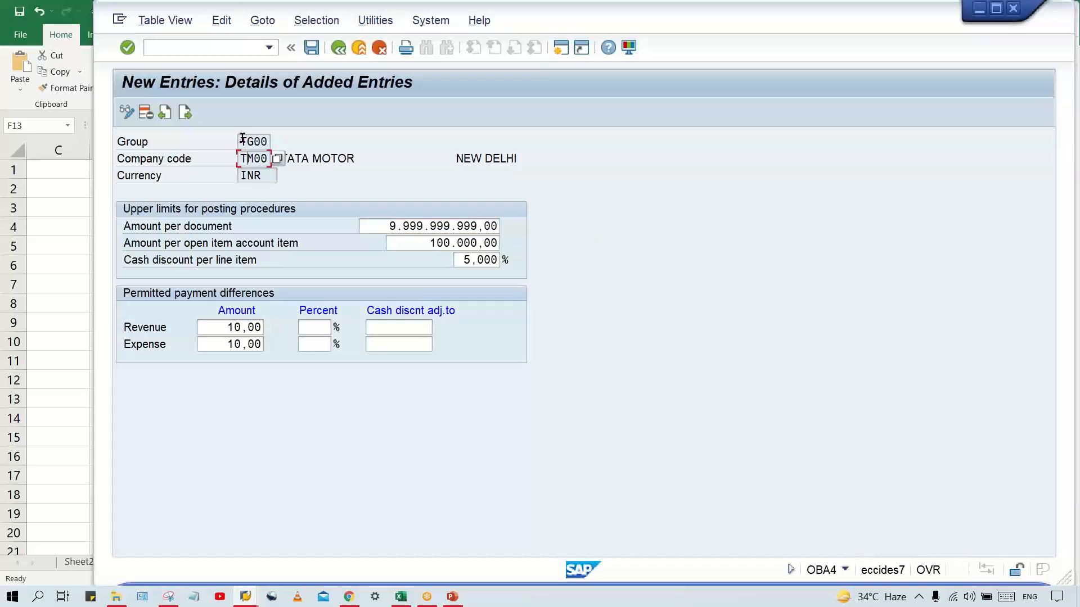
pyautogui.moveTo(239, 141); pyautogui.dragTo(285, 144)
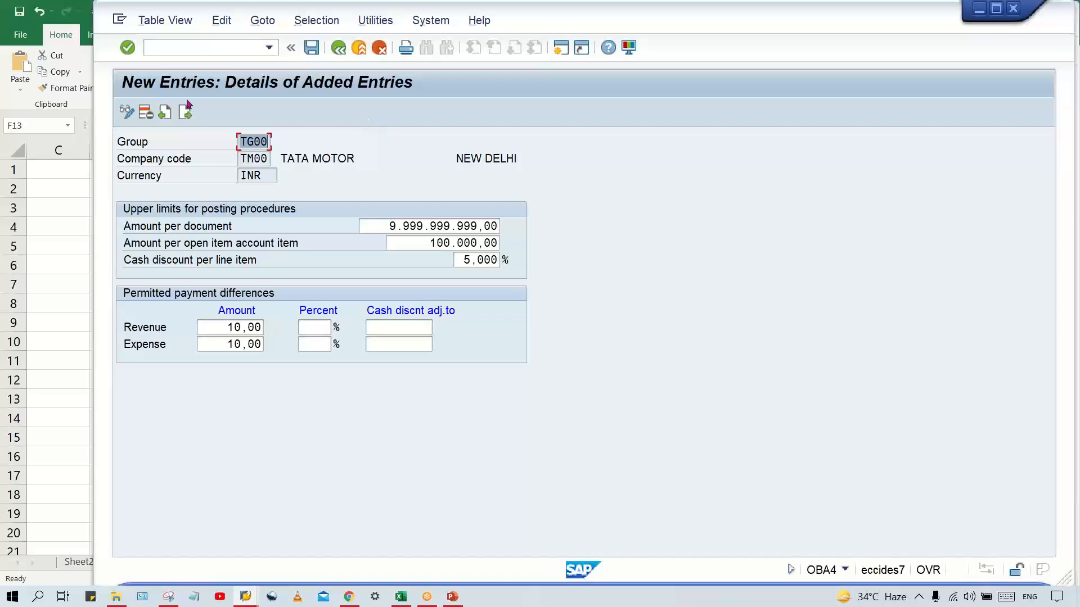
# Delete tolerance group TG00 of company code TM00 in OBA4 and save the deletion
pyautogui.click(185, 37)
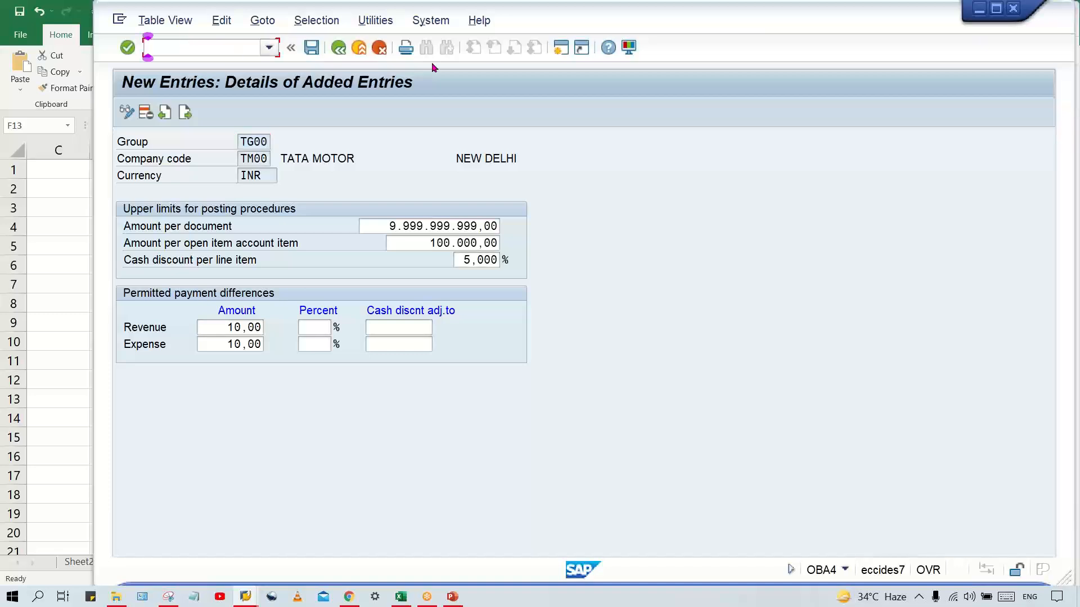
pyautogui.click(146, 112)
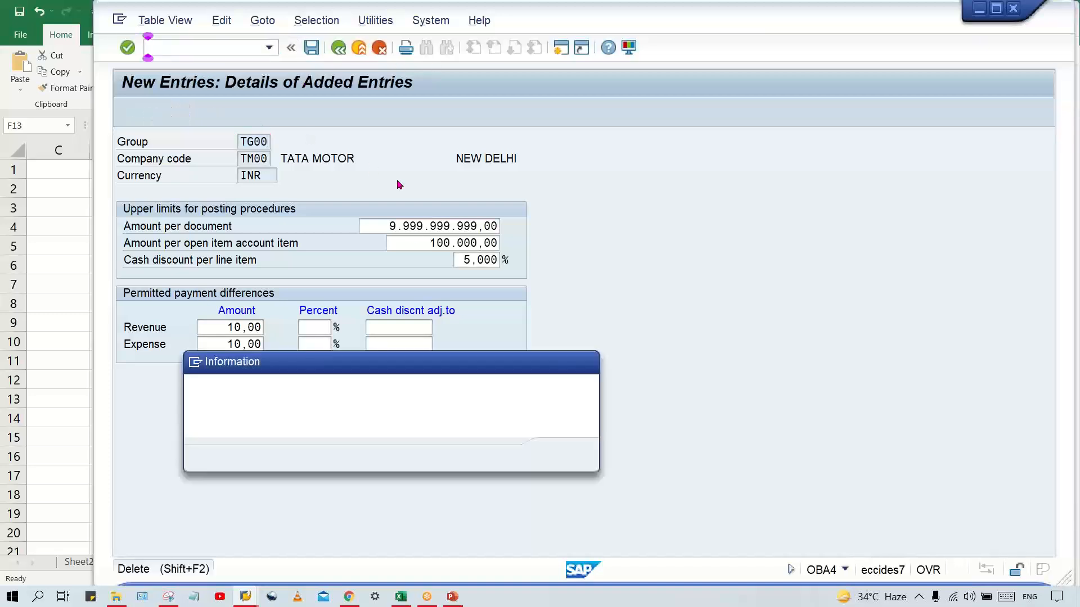
pyautogui.click(562, 455)
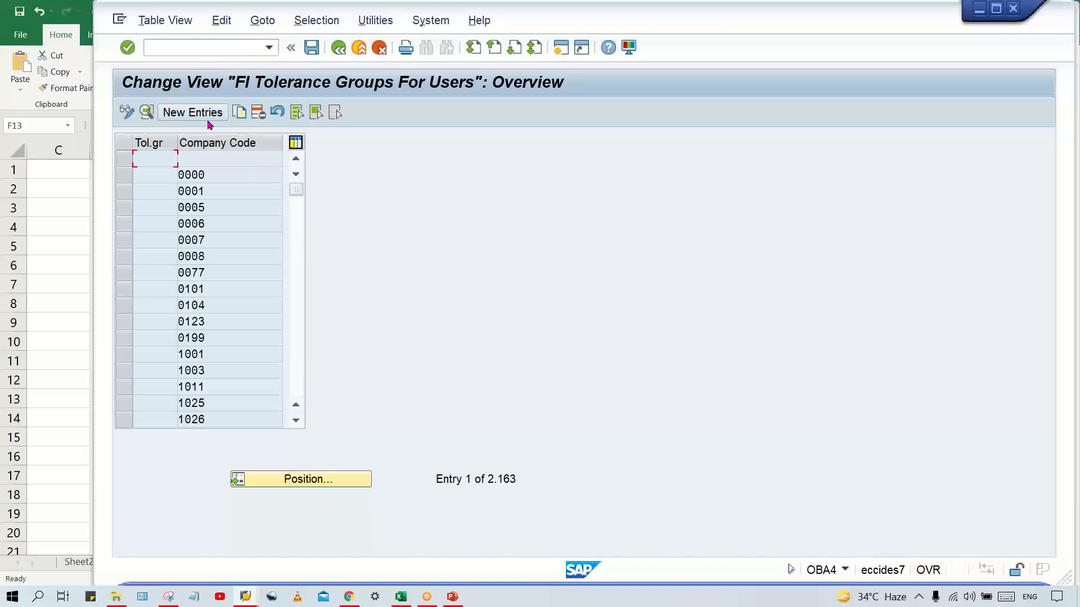
pyautogui.click(216, 115)
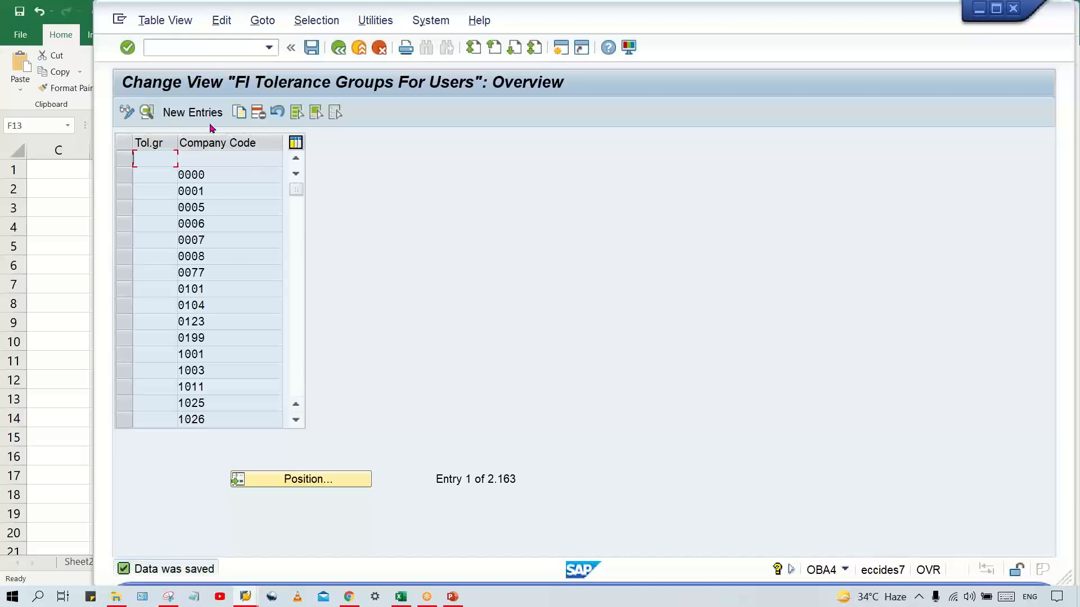
# Start a new tolerance group entry with a blank group, company code TM00 and amount per document 100000
pyautogui.click(205, 116)
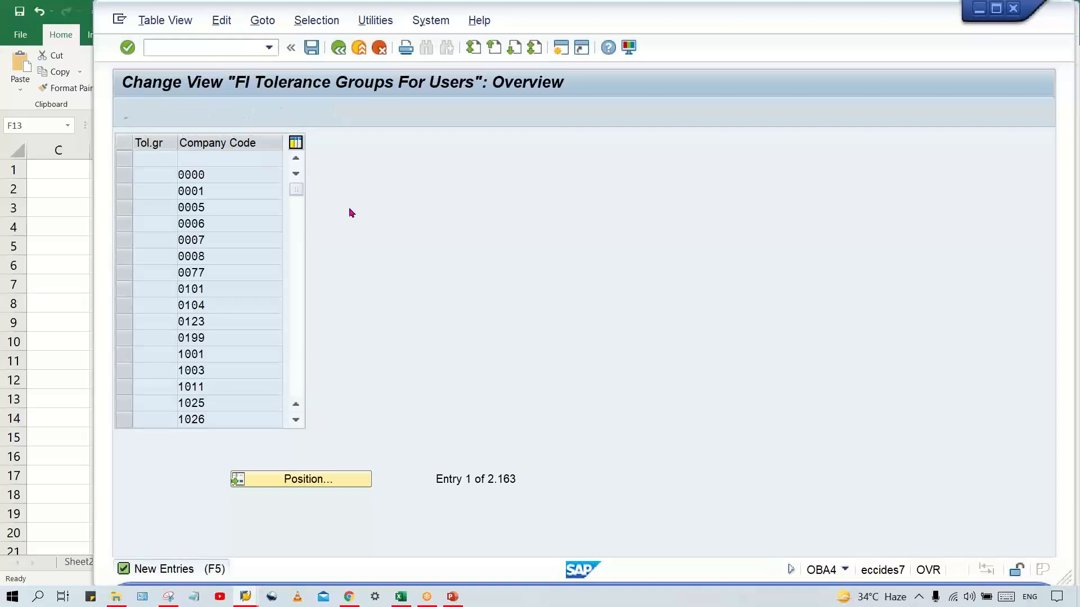
pyautogui.click(247, 160)
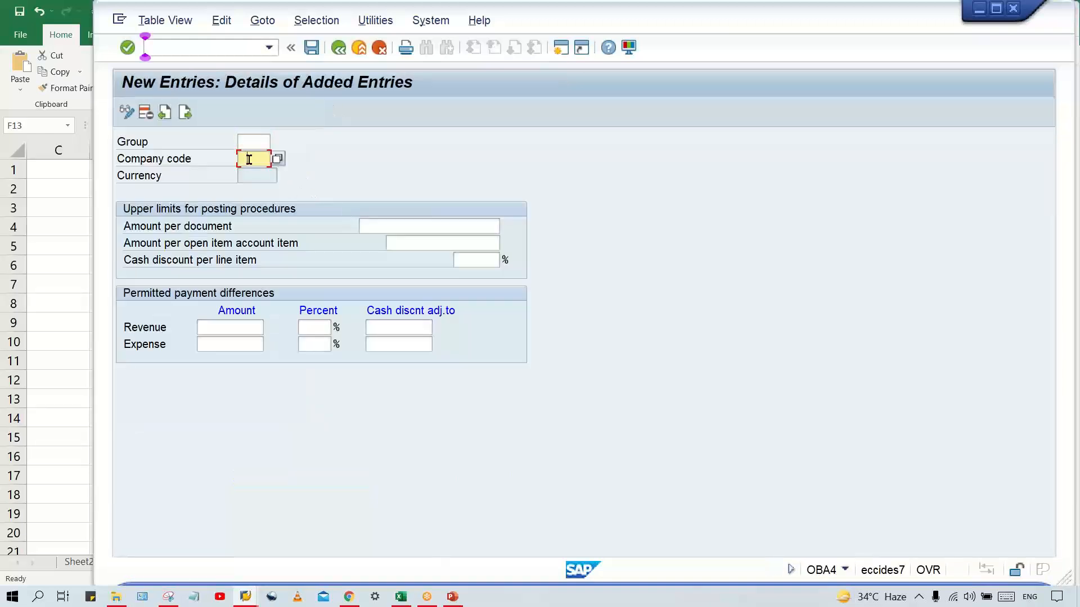
pyautogui.click(254, 171)
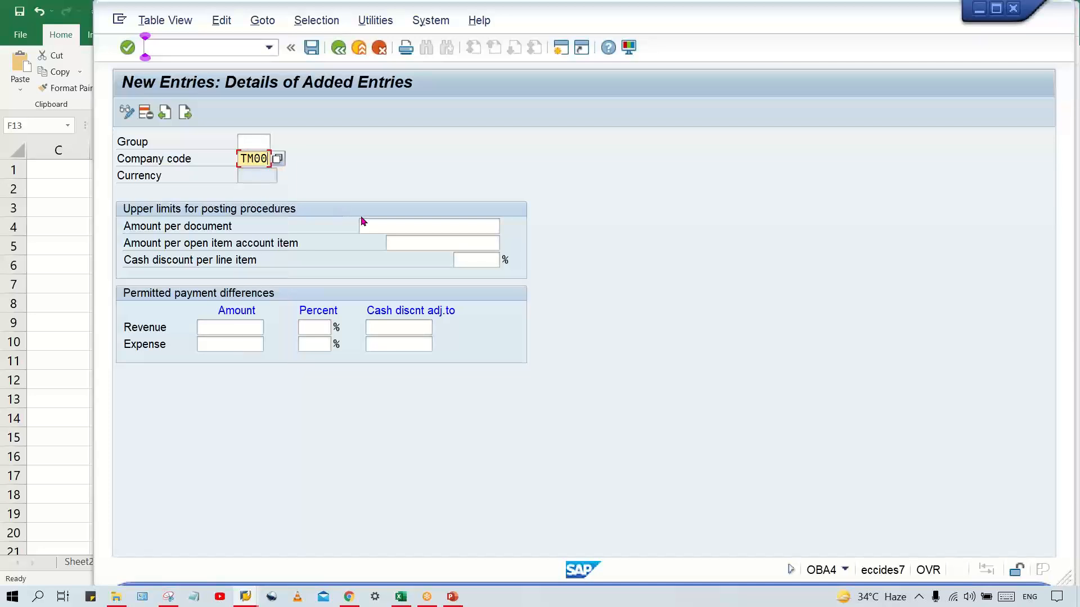
pyautogui.click(439, 226)
pyautogui.click(448, 261)
pyautogui.moveTo(442, 227); pyautogui.dragTo(512, 233)
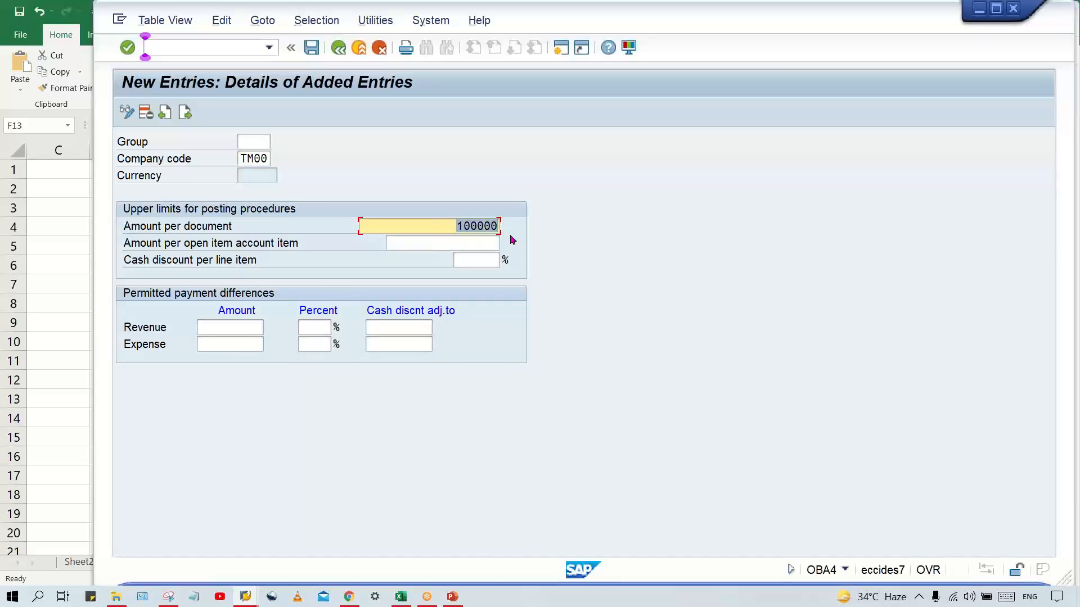
pyautogui.click(476, 241)
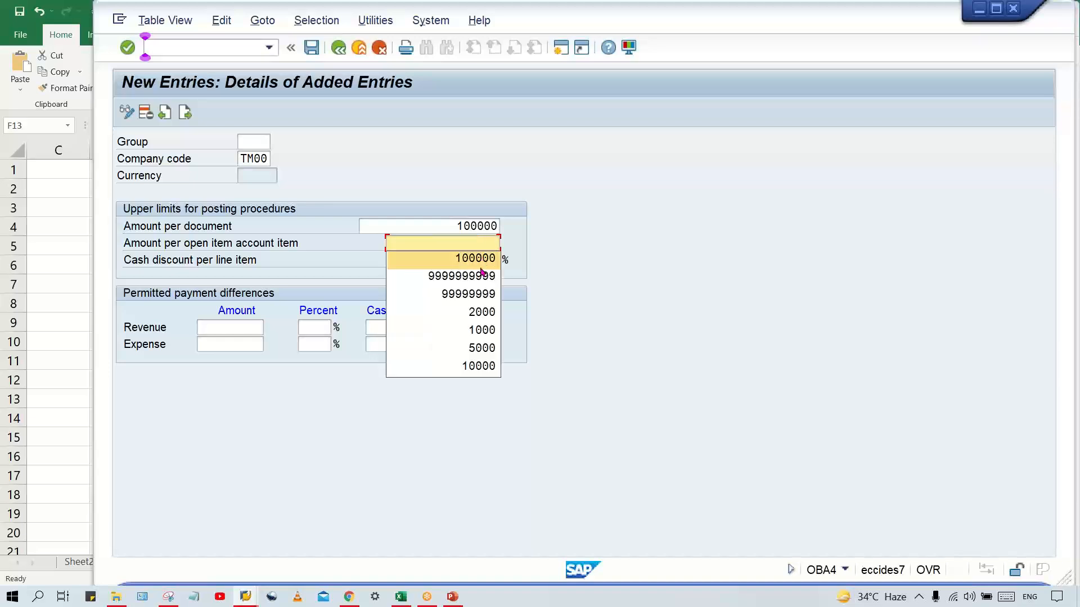
pyautogui.click(481, 269)
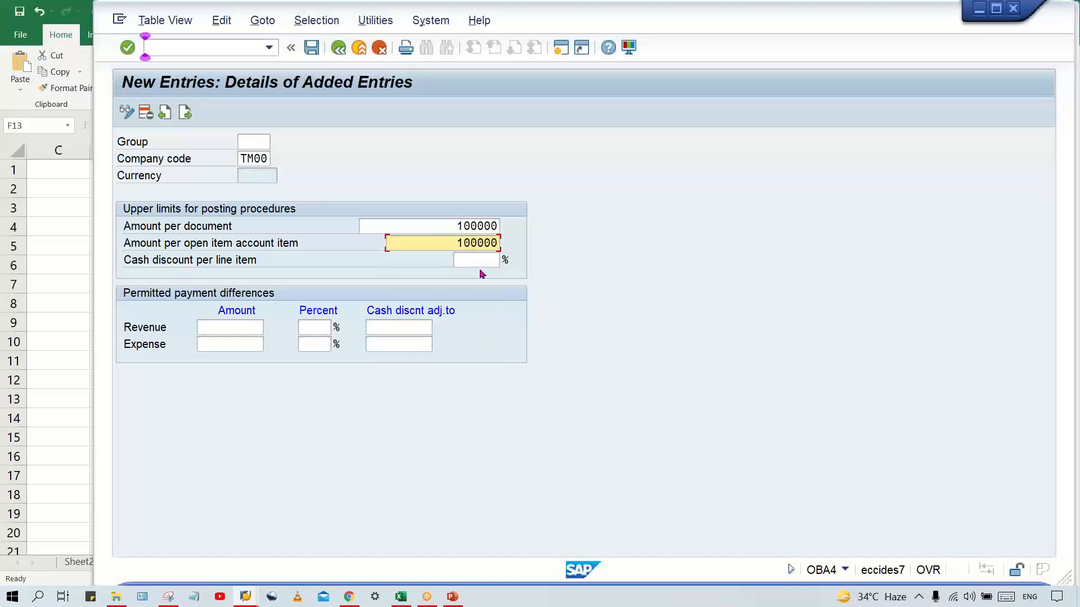
pyautogui.click(480, 256)
pyautogui.moveTo(457, 240); pyautogui.dragTo(511, 240)
pyautogui.press('BackSpace')
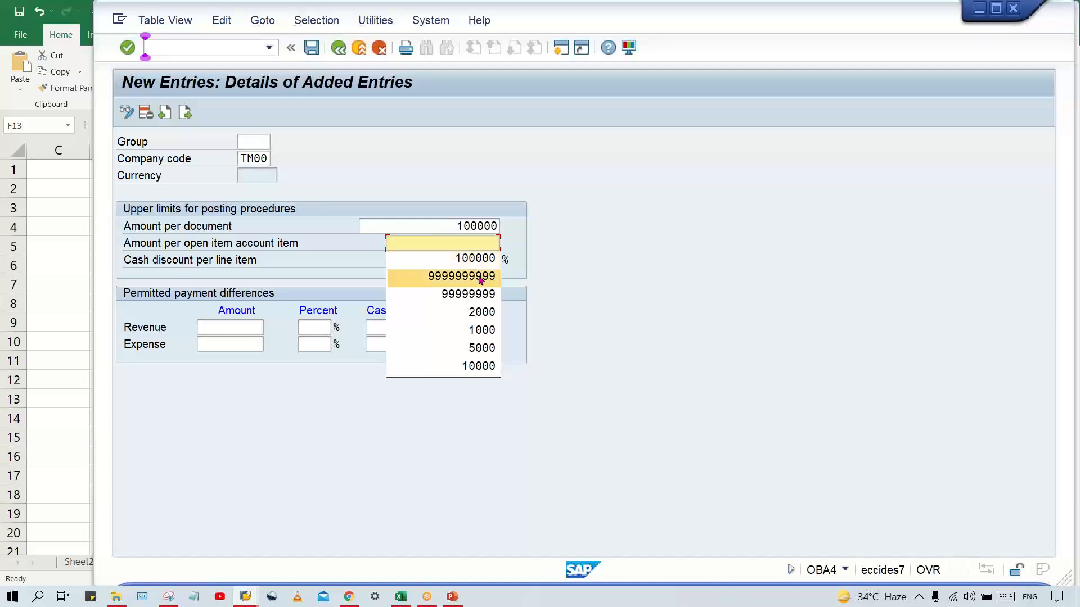
pyautogui.click(480, 273)
pyautogui.moveTo(434, 237); pyautogui.dragTo(486, 229)
pyautogui.moveTo(417, 244); pyautogui.dragTo(513, 249)
pyautogui.press('BackSpace')
pyautogui.click(470, 259)
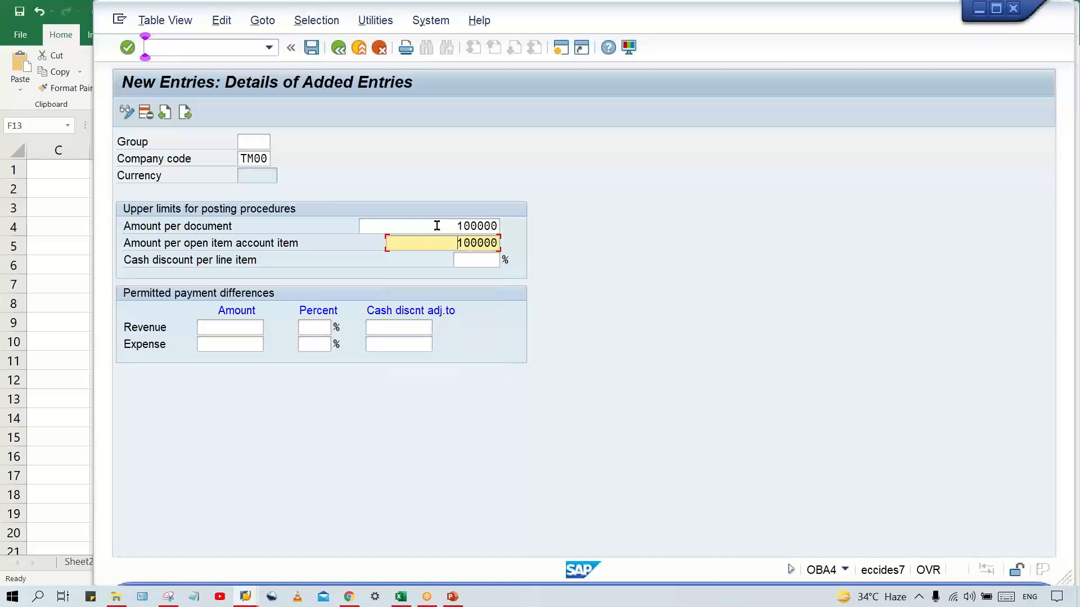
pyautogui.moveTo(438, 224); pyautogui.dragTo(592, 229)
pyautogui.press('BackSpace')
pyautogui.click(481, 241)
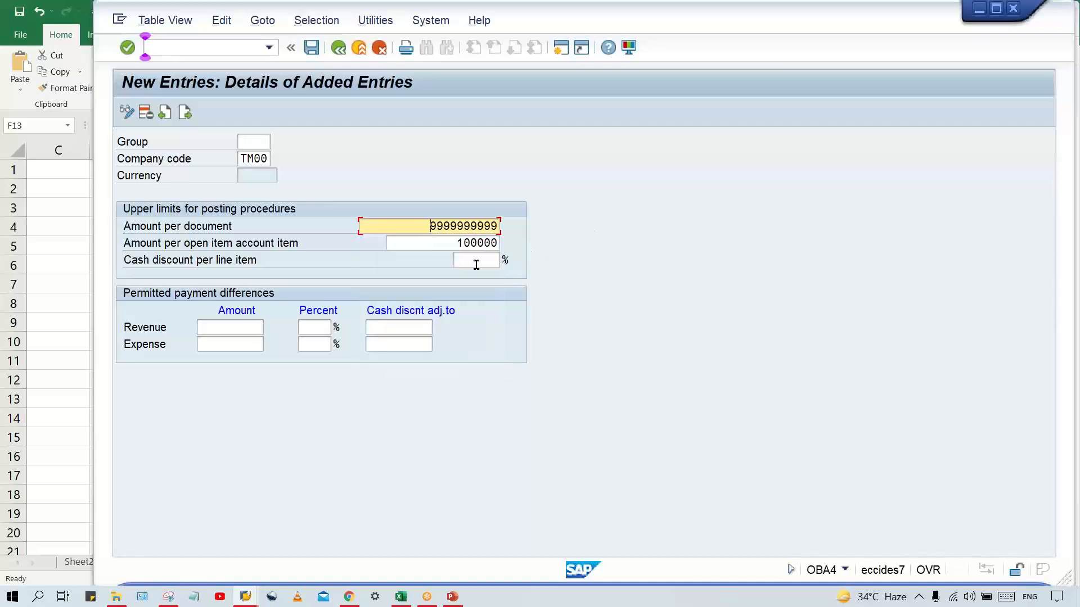
# Set the cash discount per line item to 5 % and the permitted revenue and expense differences to 10 each
pyautogui.click(477, 263)
pyautogui.click(485, 276)
pyautogui.click(209, 326)
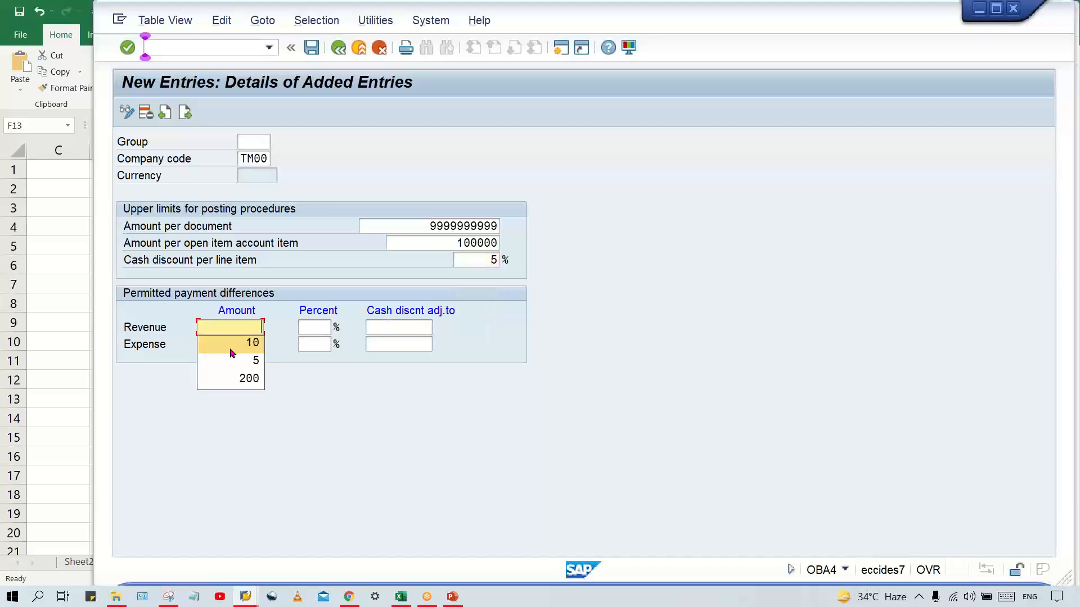
pyautogui.click(231, 343)
pyautogui.click(230, 346)
pyautogui.click(235, 360)
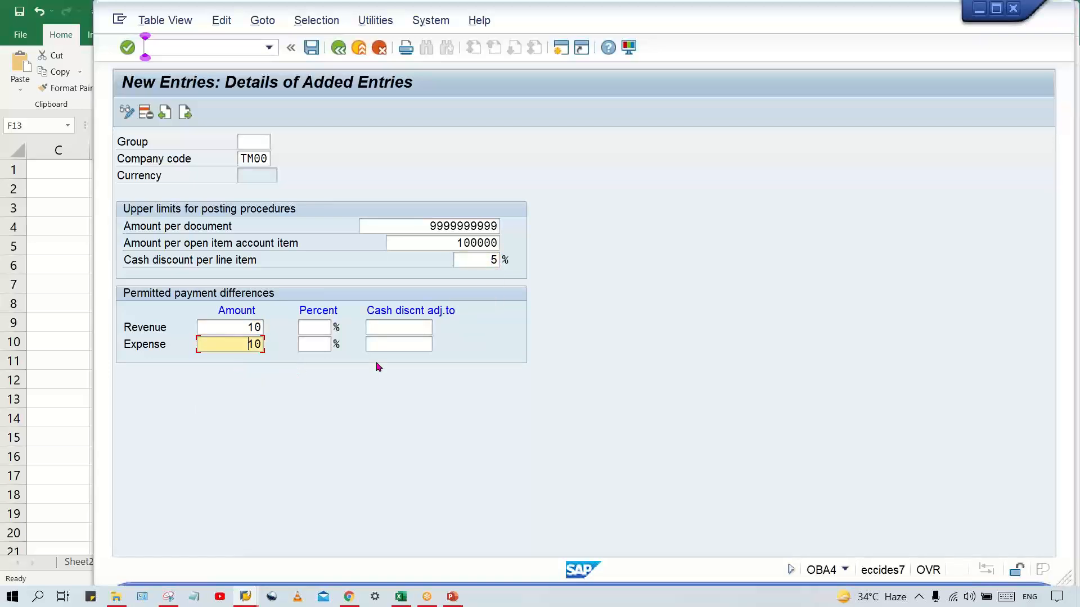
# Validate and save the TM00 tolerance entry with the group field left blank
pyautogui.click(385, 376)
pyautogui.press('Return')
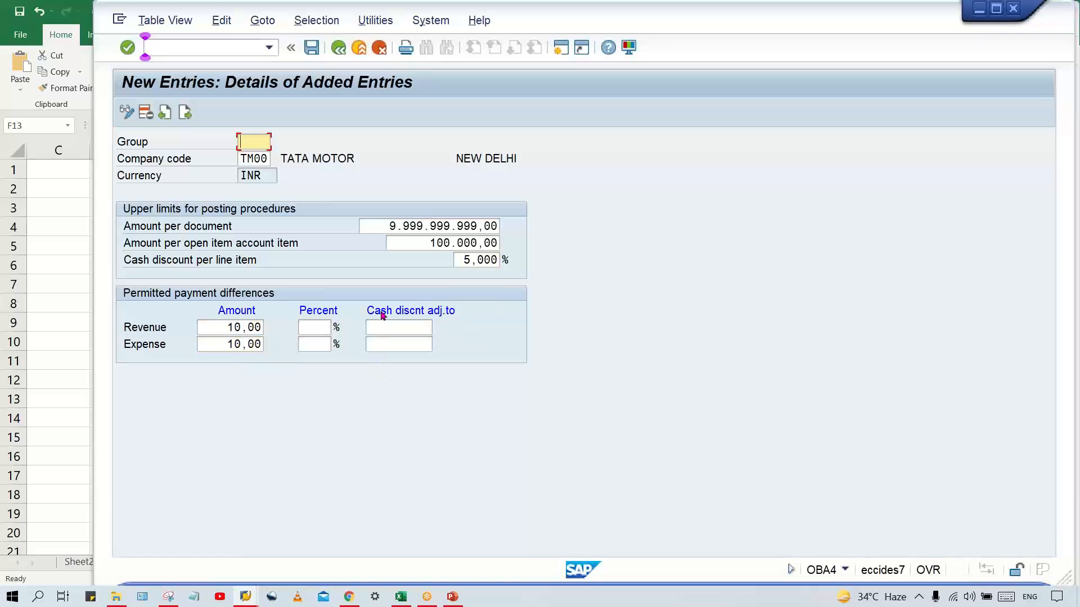
pyautogui.hotkey('ctrl', 's')
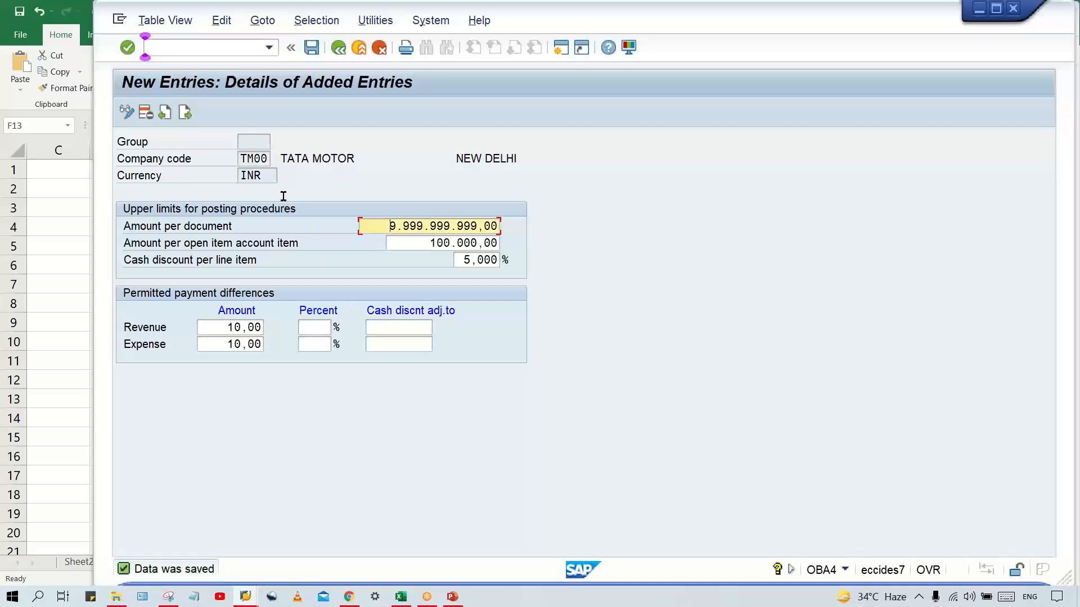
pyautogui.click(253, 142)
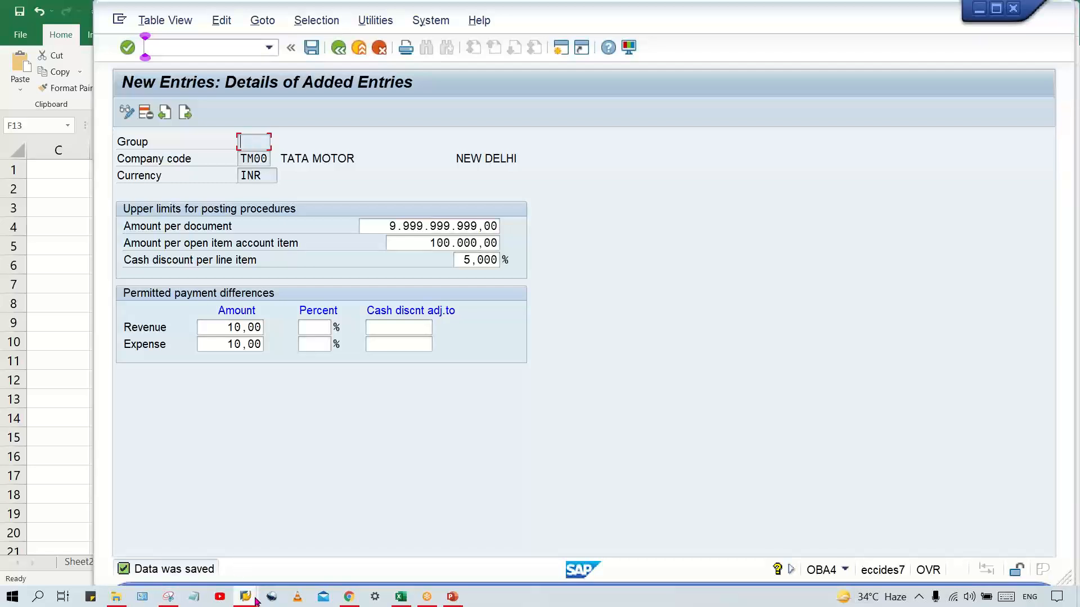
# Switch to the OB57 session, delete the user's TG00 tolerance group assignment and save the deletion
pyautogui.moveTo(255, 599)
pyautogui.click(376, 559)
pyautogui.click(349, 161)
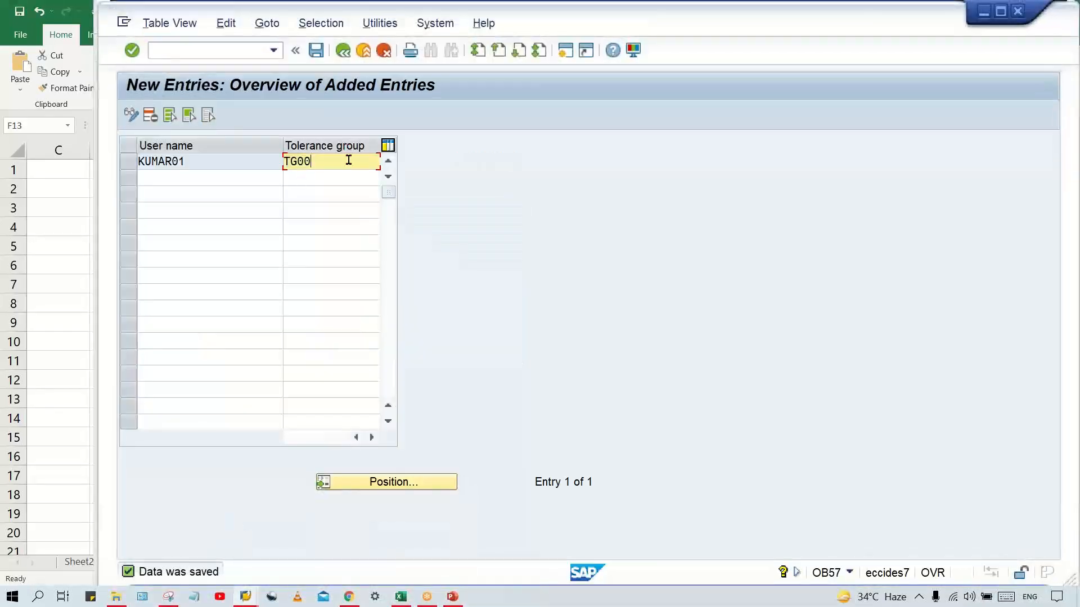
pyautogui.click(128, 162)
pyautogui.click(149, 115)
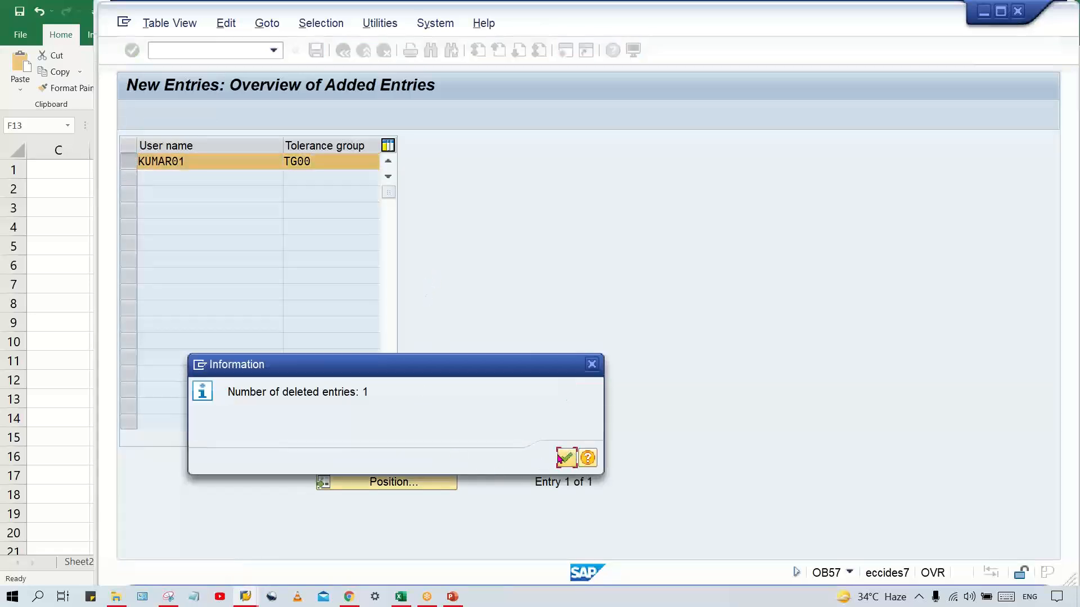
pyautogui.click(565, 459)
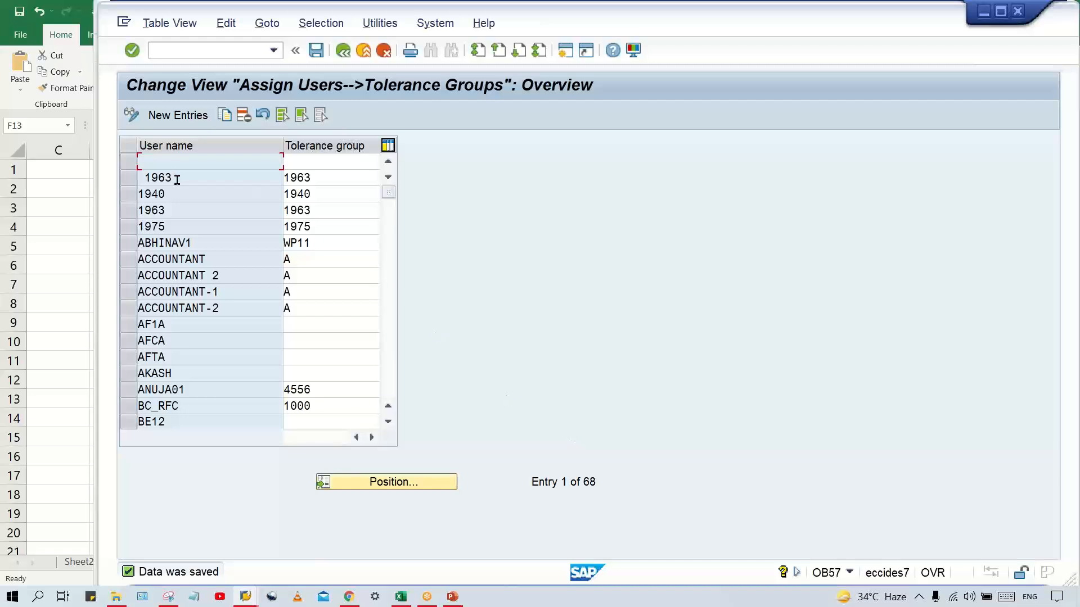
# Delete the OB57 assignment row that has a blank user name and save the deletion
pyautogui.click(129, 161)
pyautogui.click(244, 114)
pyautogui.hotkey('ctrl', 's')
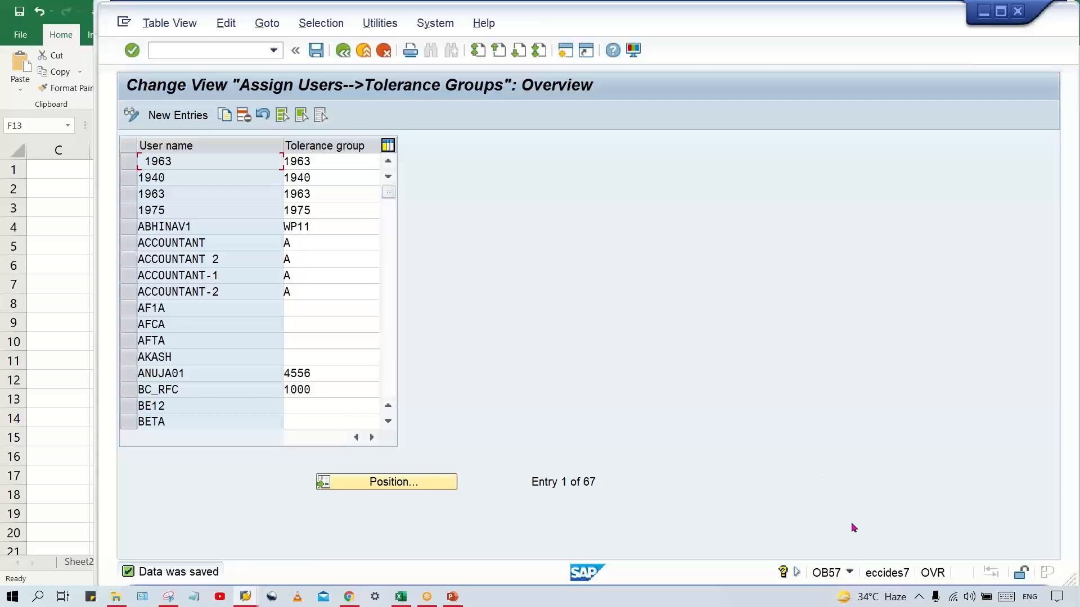
pyautogui.click(347, 163)
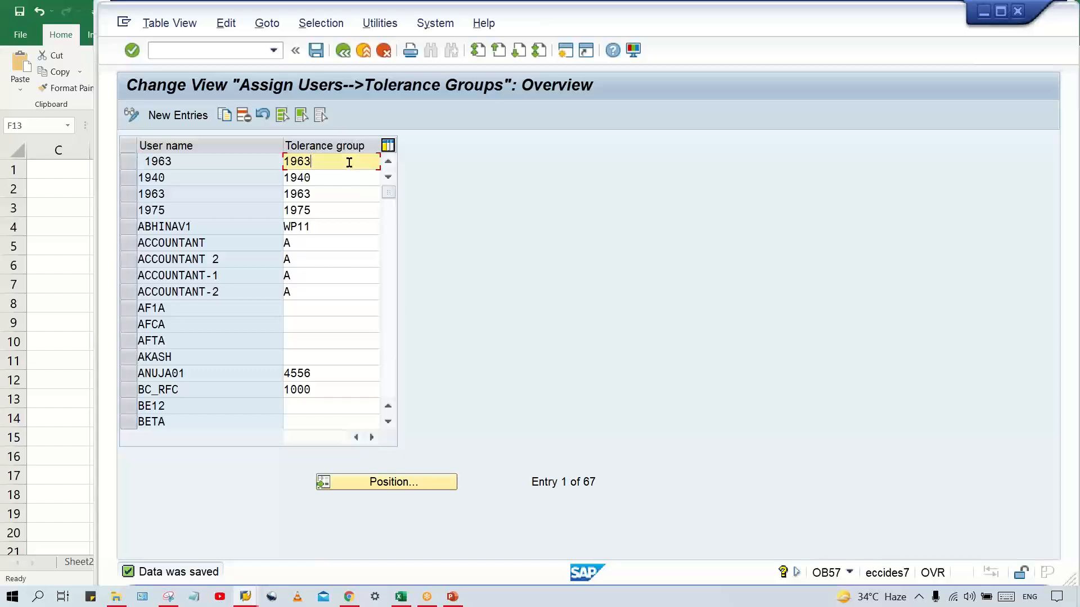
# Return to the OBA4 session, save the TM00 tolerance entry again and highlight its amount per document
pyautogui.moveTo(271, 598)
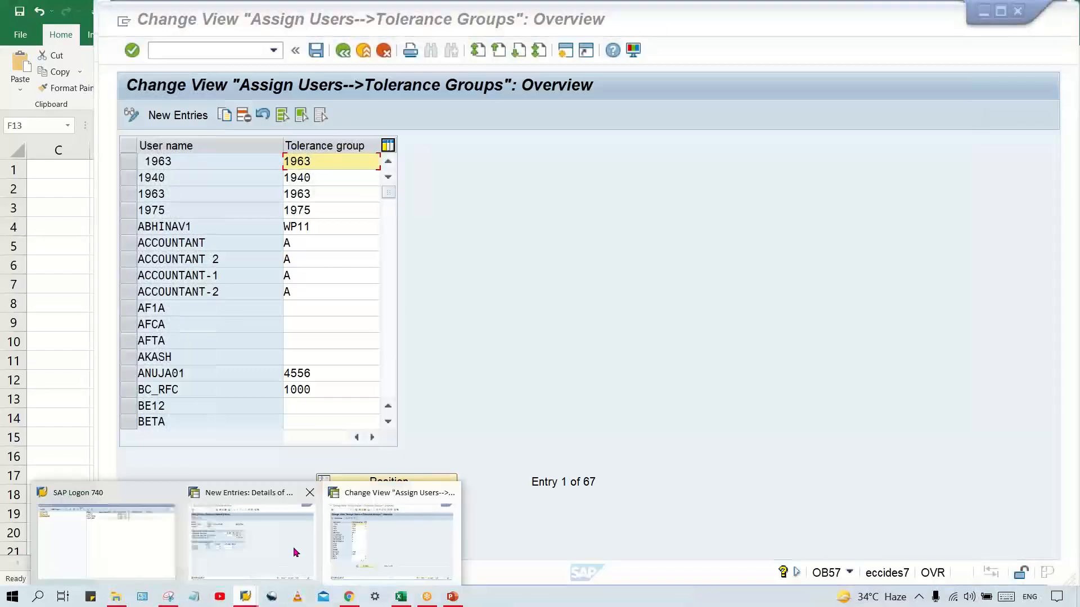
pyautogui.click(294, 544)
pyautogui.hotkey('ctrl', 's')
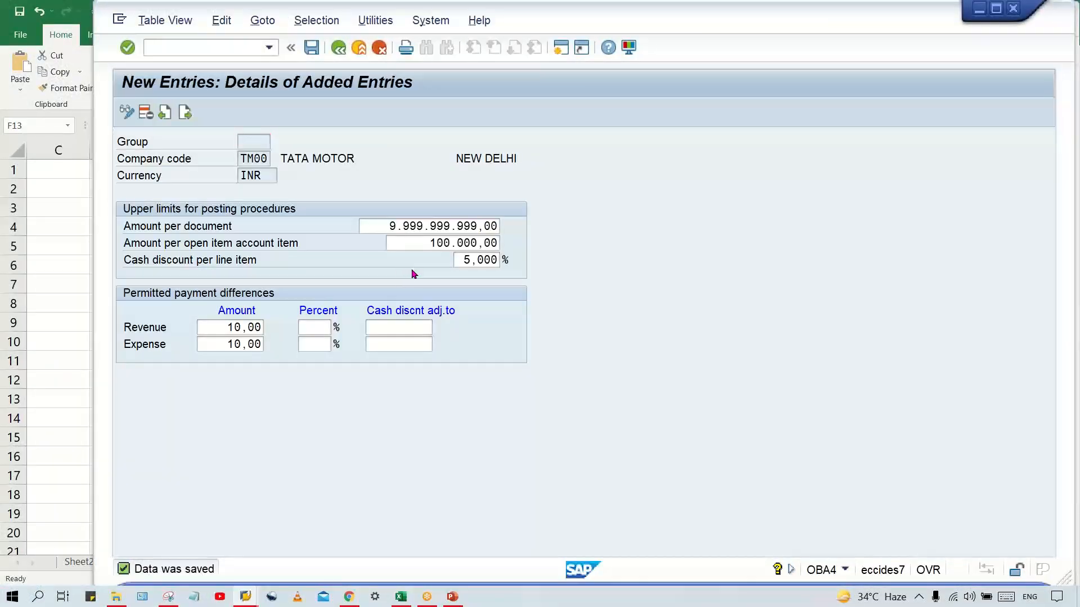
pyautogui.hotkey('ctrl', 's')
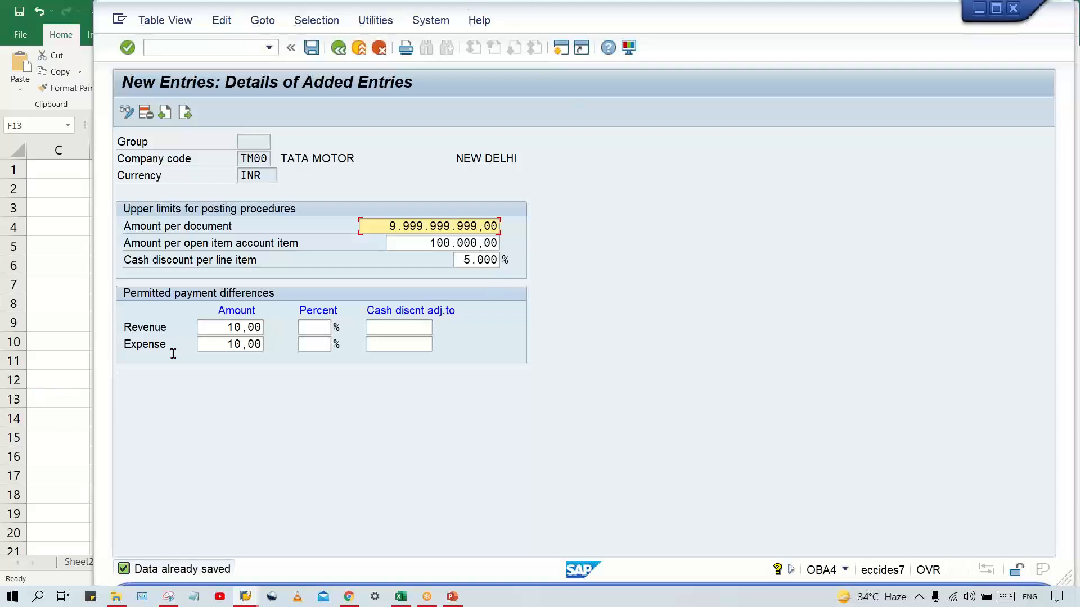
pyautogui.moveTo(388, 225); pyautogui.dragTo(514, 206)
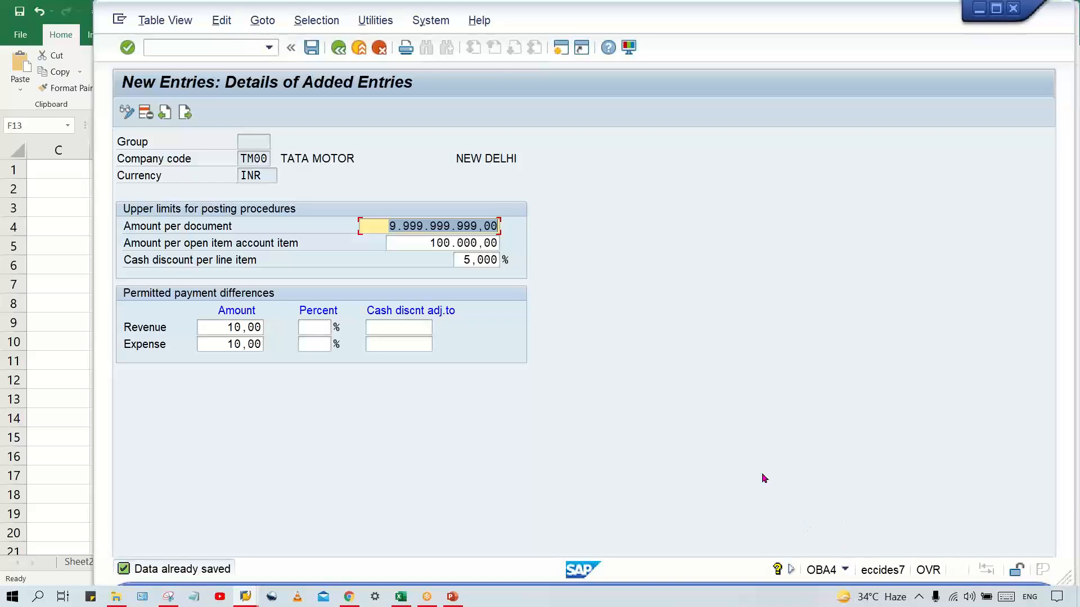
# Check the tolerance group slide in PowerPoint, glance at the OB57 session and return to the OBA4 entry in SAP
pyautogui.click(453, 596)
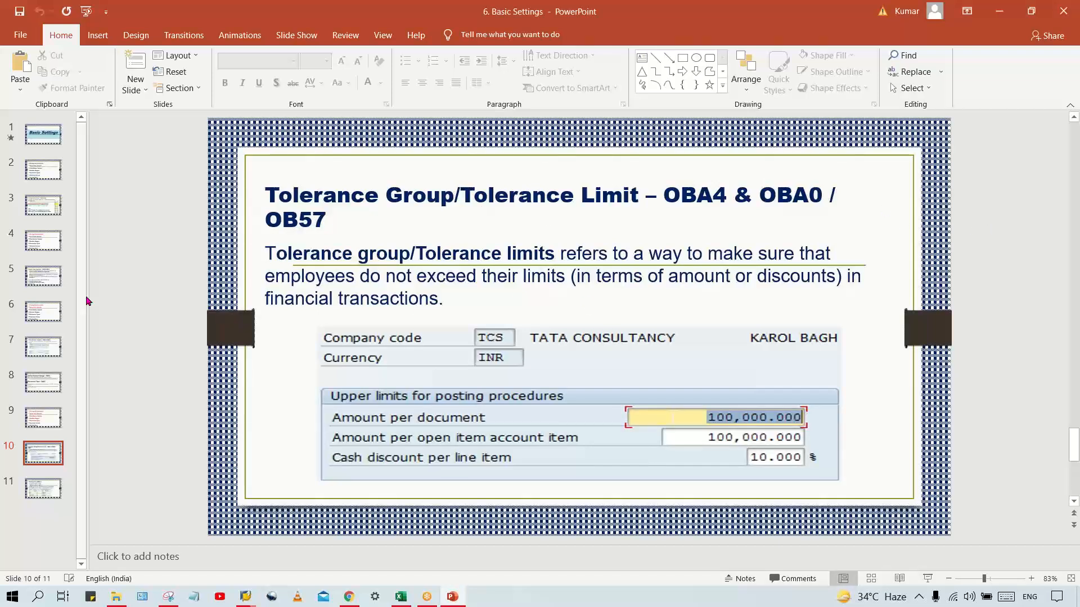
pyautogui.moveTo(244, 596)
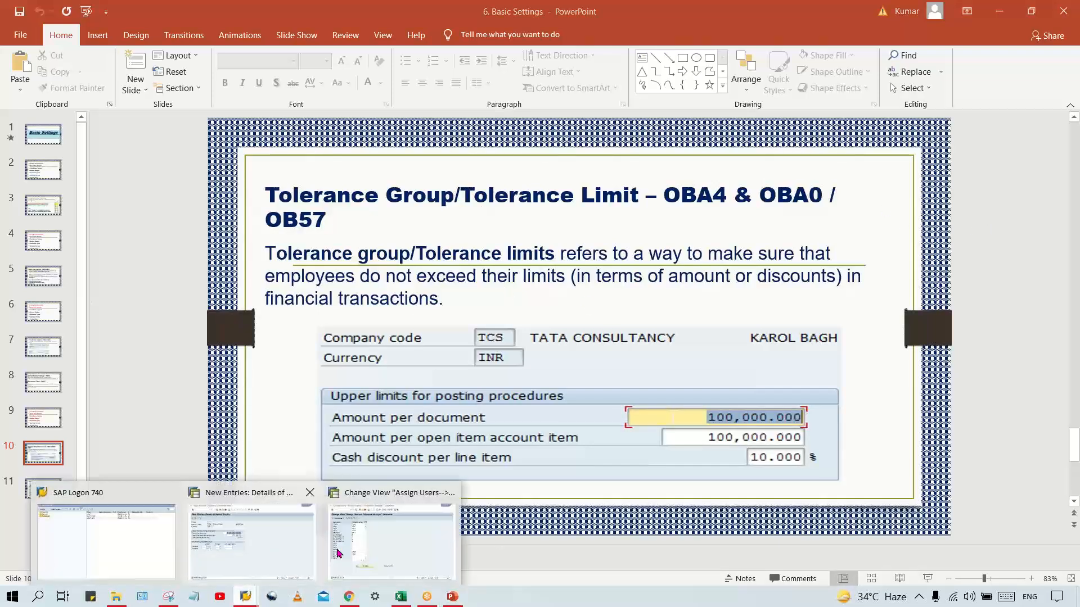
pyautogui.click(403, 551)
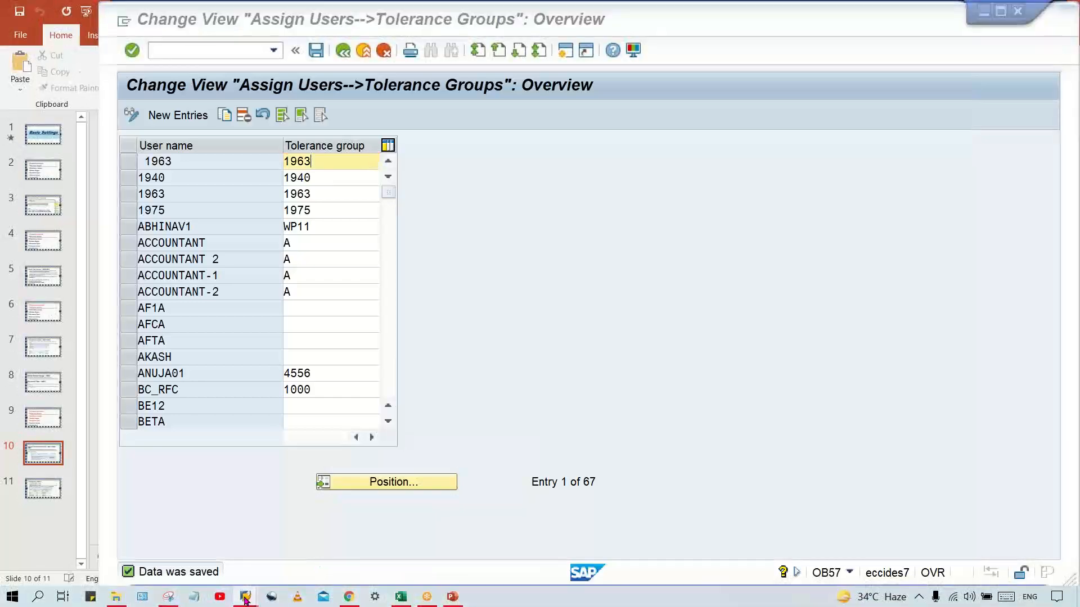
pyautogui.click(304, 541)
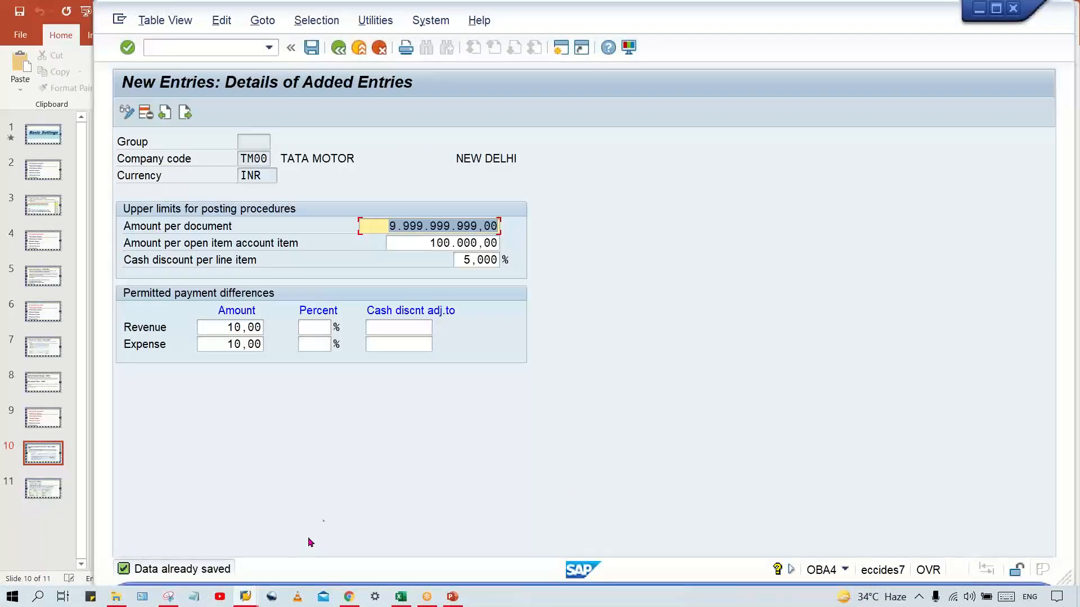
pyautogui.click(224, 49)
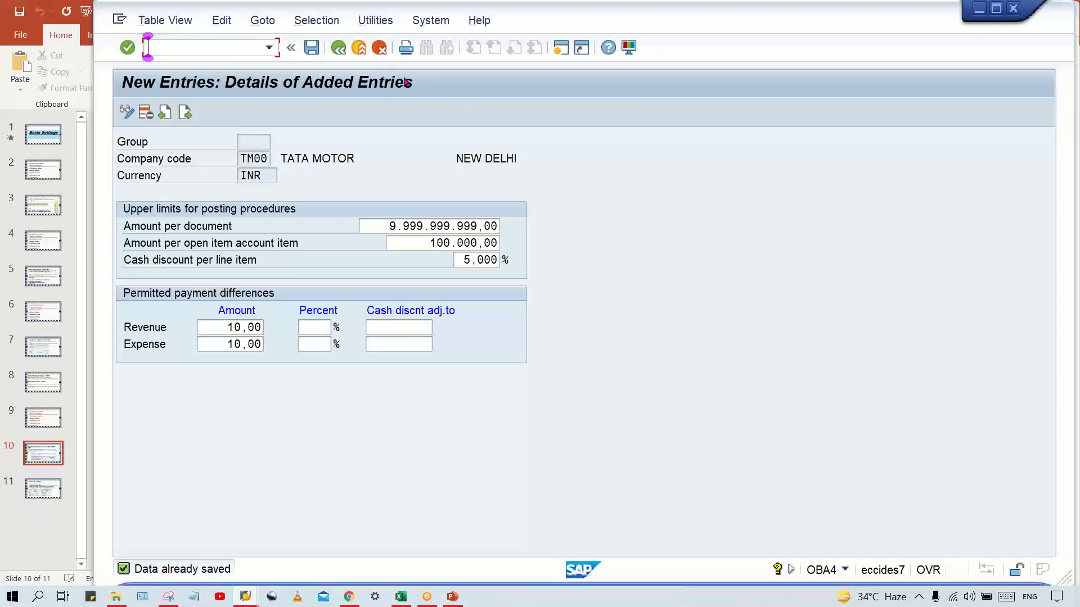
pyautogui.press('F3')
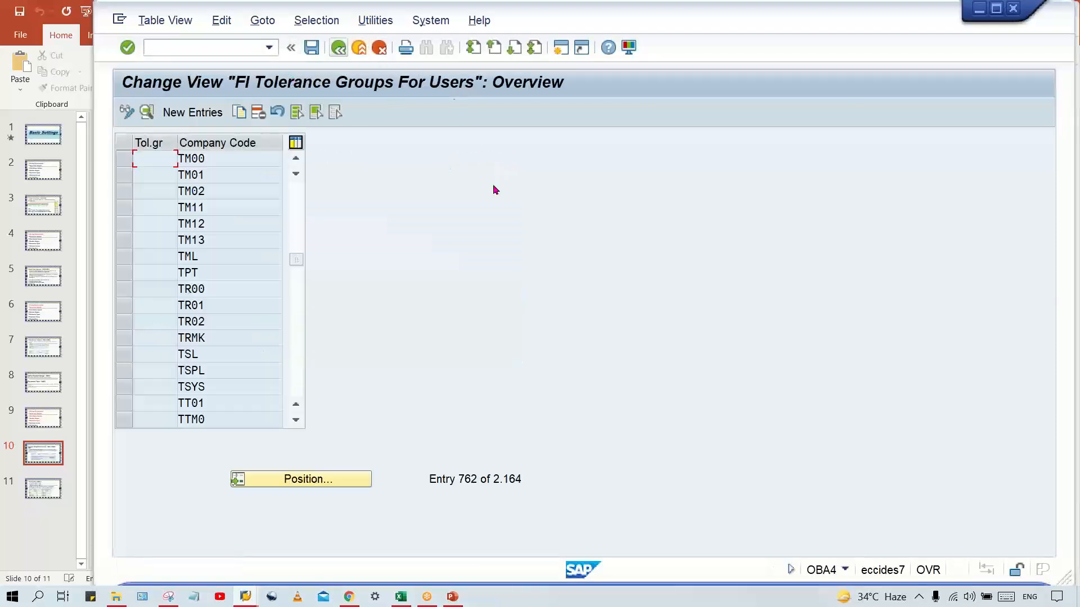
pyautogui.press('F3')
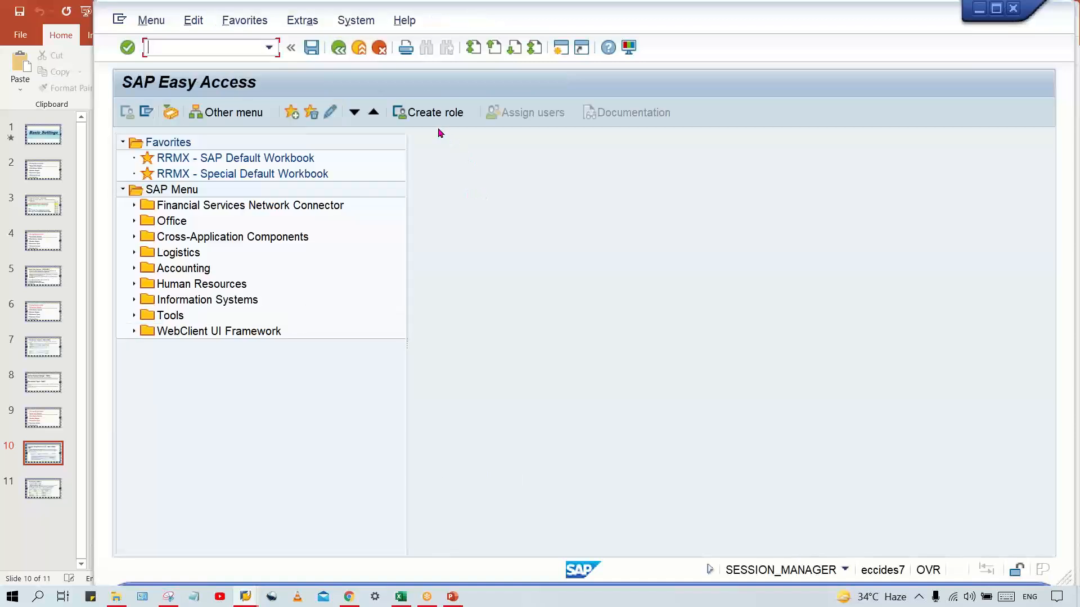
pyautogui.click(238, 42)
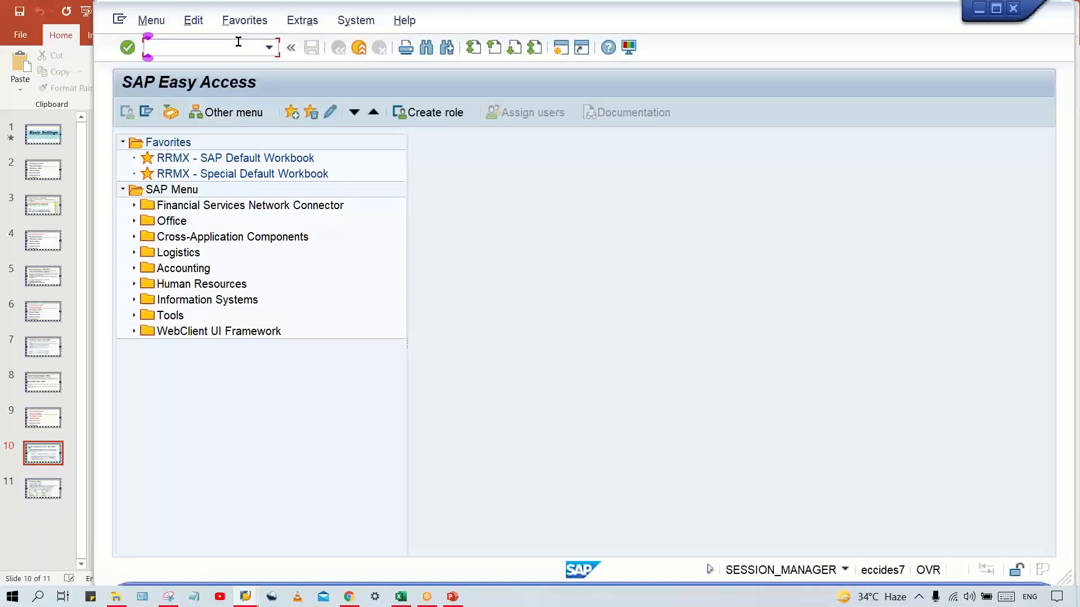
pyautogui.write('OBA4')
pyautogui.press('Return')
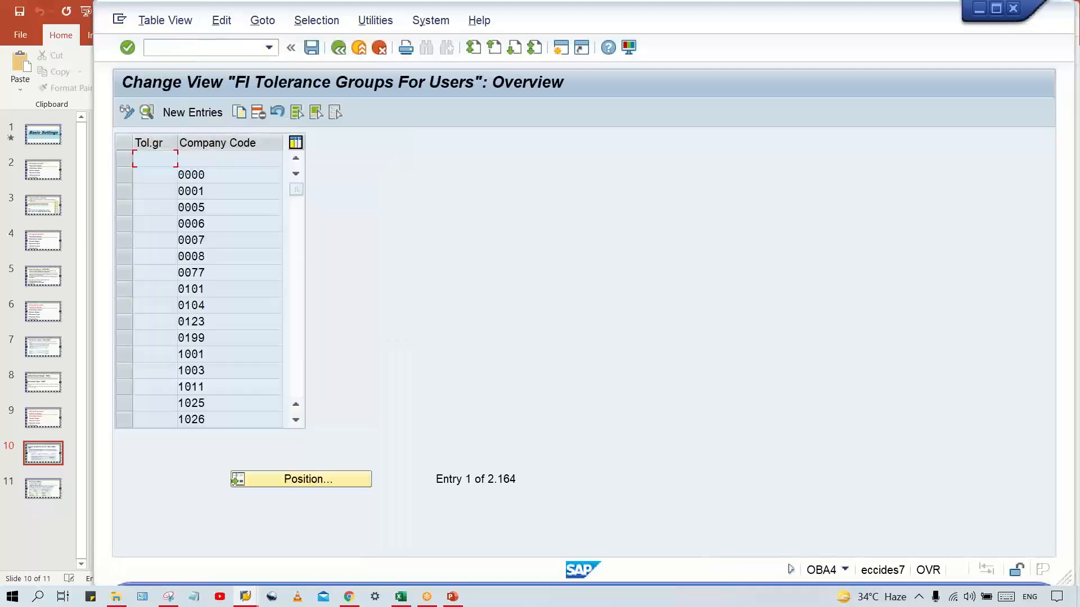
pyautogui.click(206, 123)
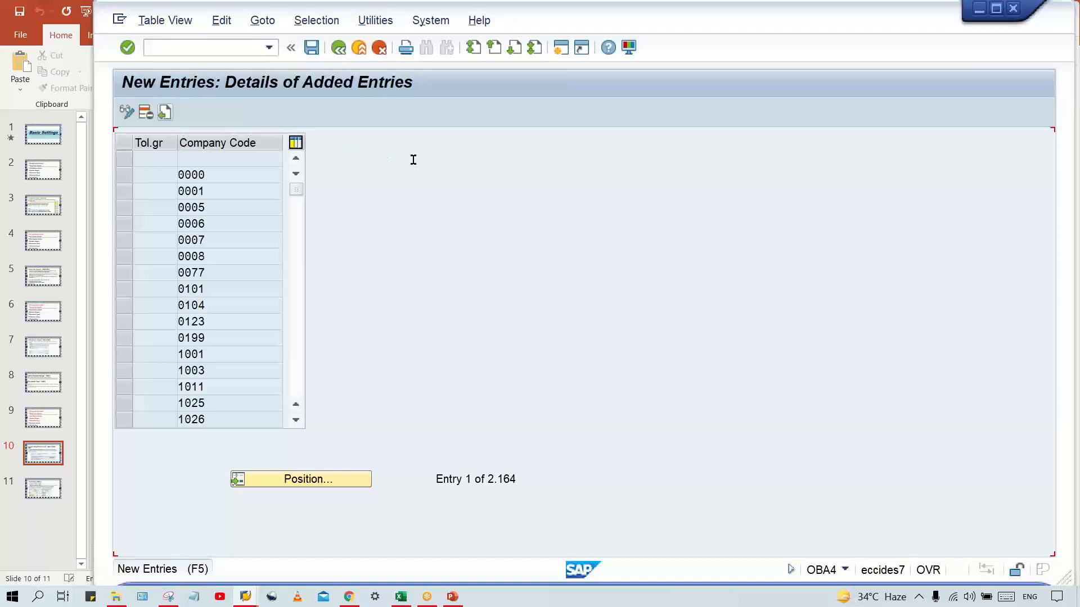
pyautogui.press('Tab')
pyautogui.write('T')
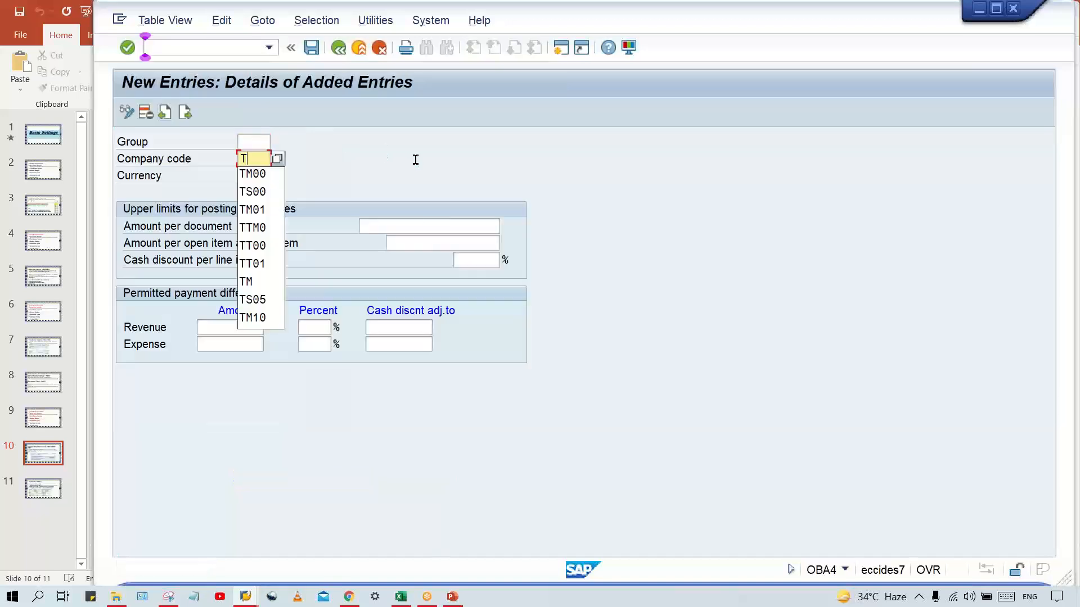
pyautogui.write('M00')
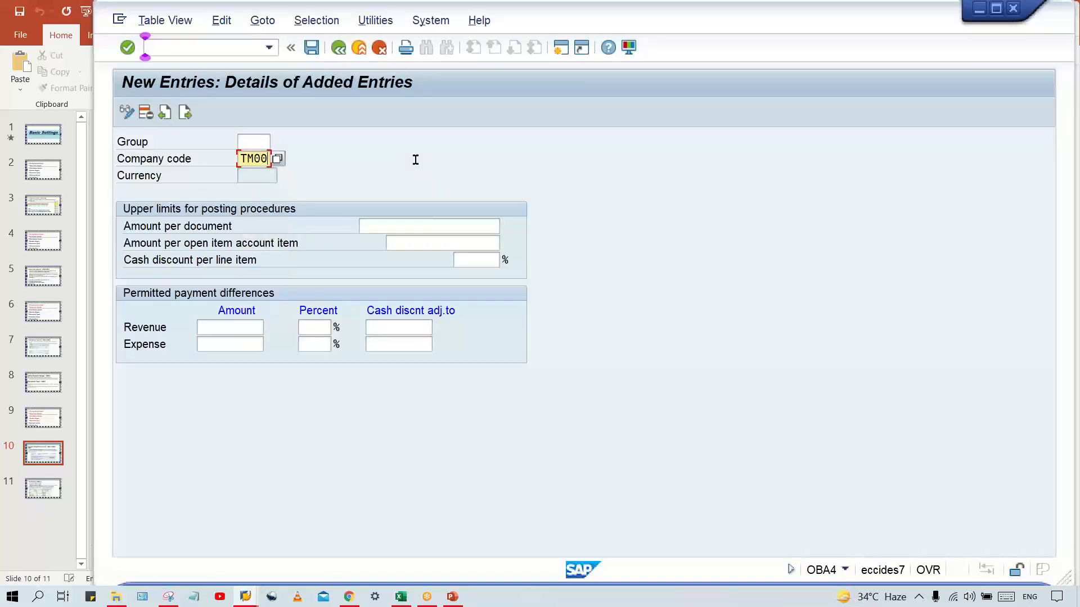
pyautogui.press('Tab')
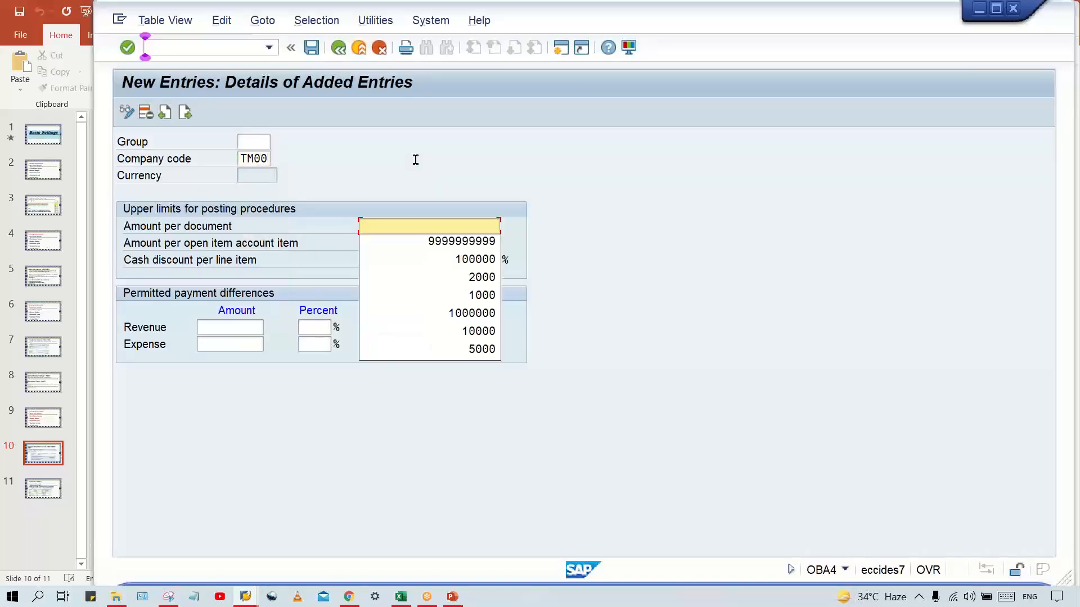
pyautogui.press('Down')
pyautogui.press('Return')
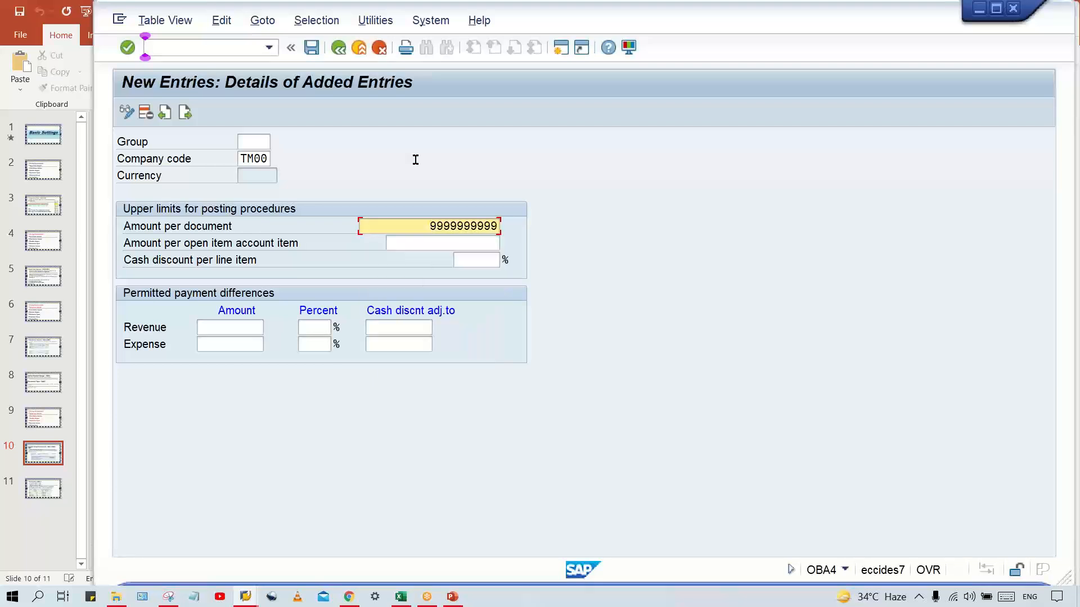
# Replace the current transaction with OBA0, using /NOBA0, to maintain tolerance groups for G/L accounts
pyautogui.click(222, 20)
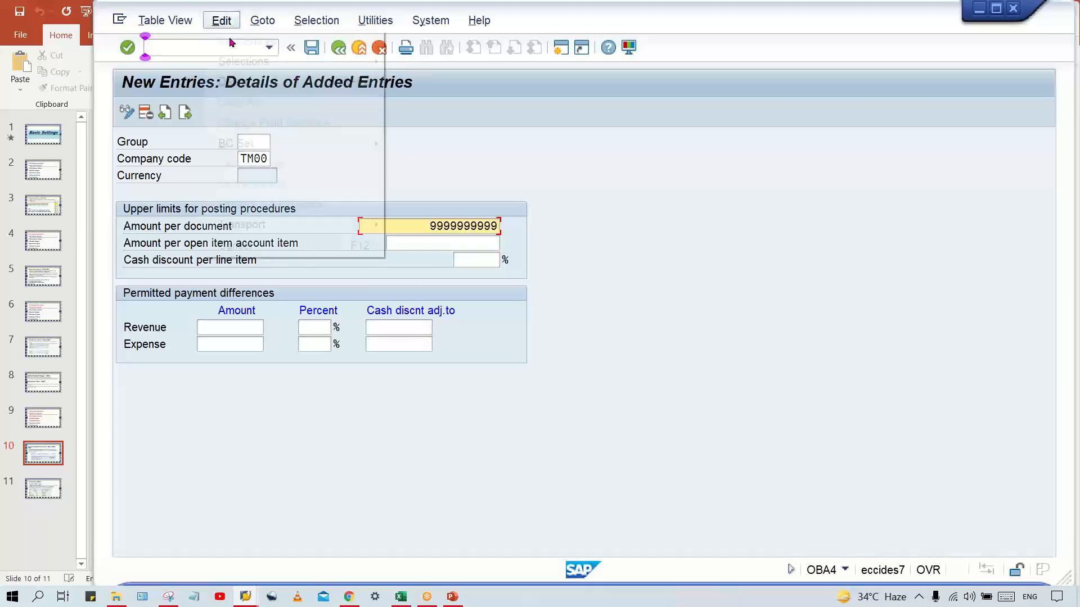
pyautogui.click(173, 49)
pyautogui.write('/NO')
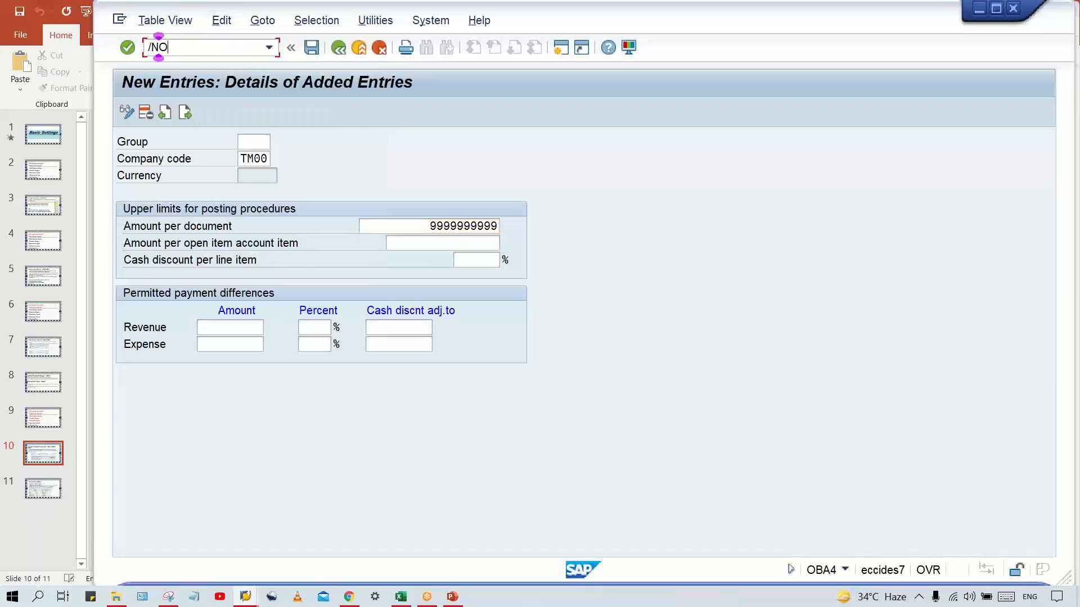
pyautogui.write('BA0')
pyautogui.press('Return')
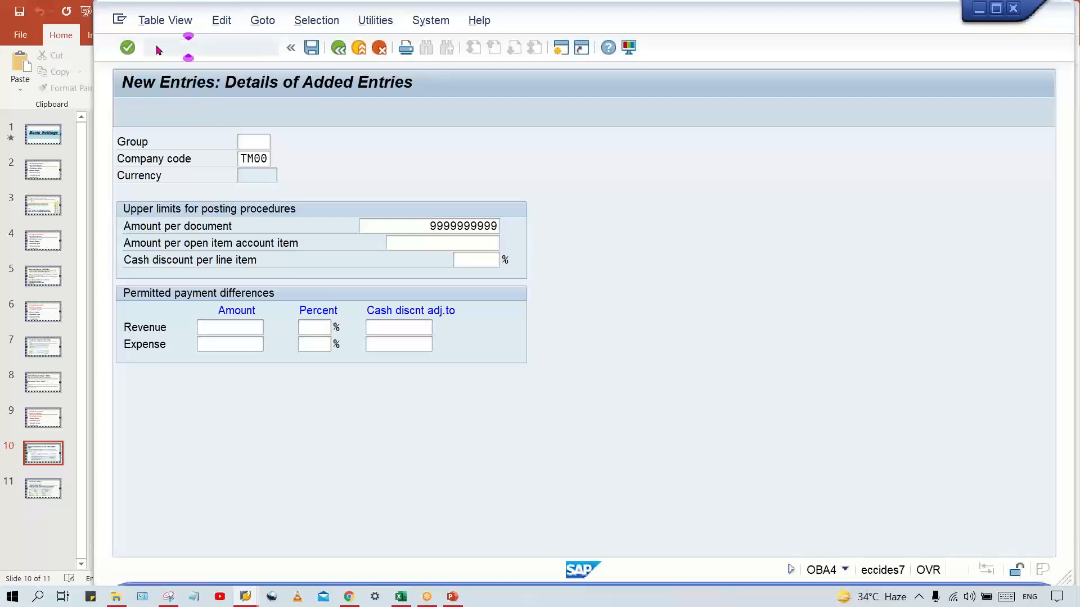
# Create a new entry for company code TM00 with a blank tolerance group and the description TATA MOTOR
pyautogui.click(193, 113)
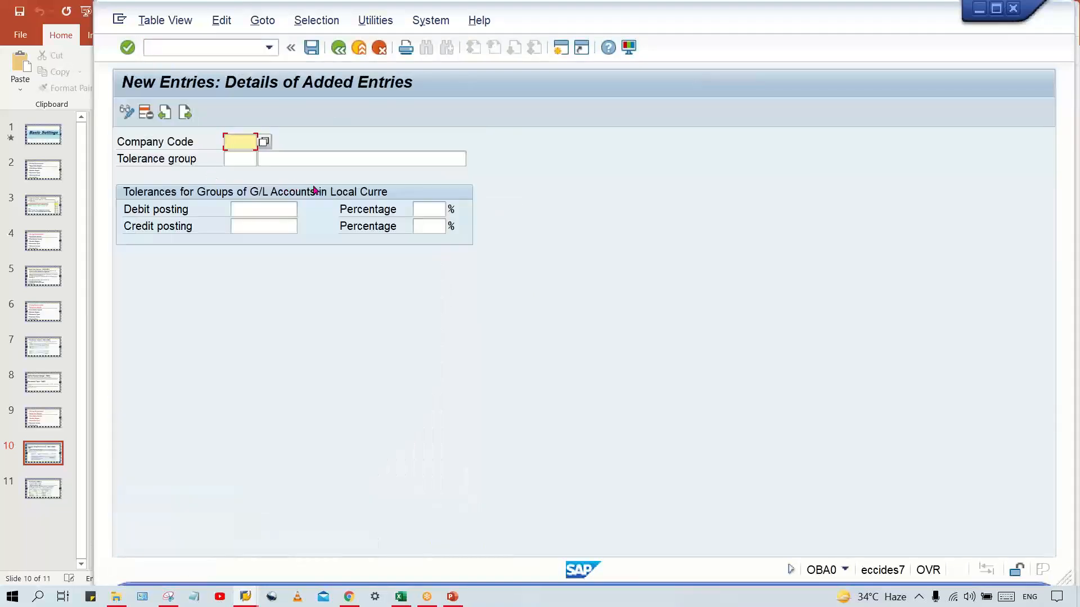
pyautogui.write('TM00')
pyautogui.press('Tab')
pyautogui.press('Tab')
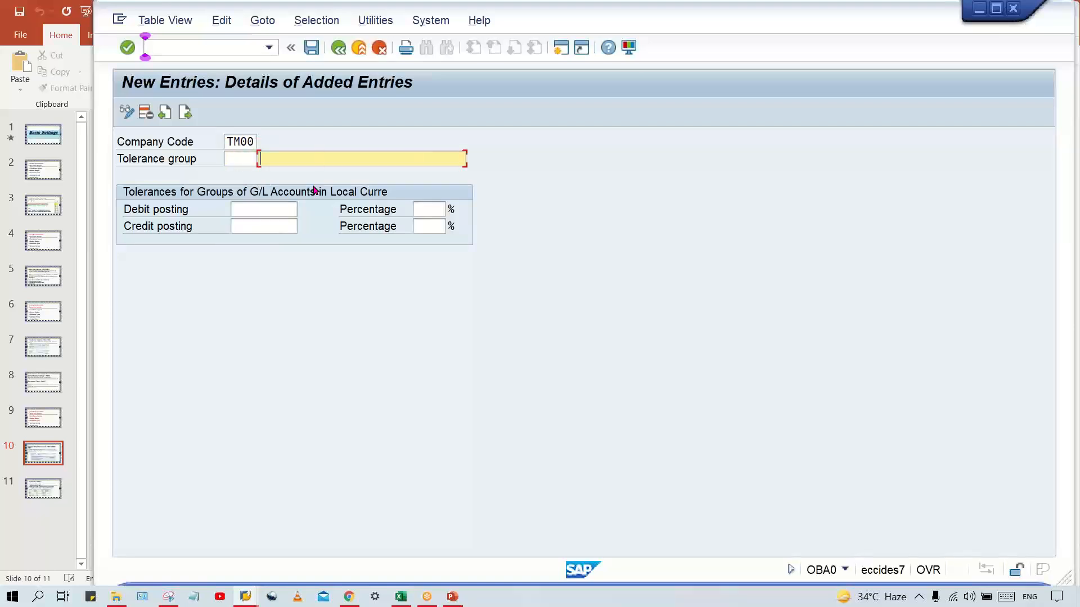
pyautogui.press('Down')
pyautogui.press('Down')
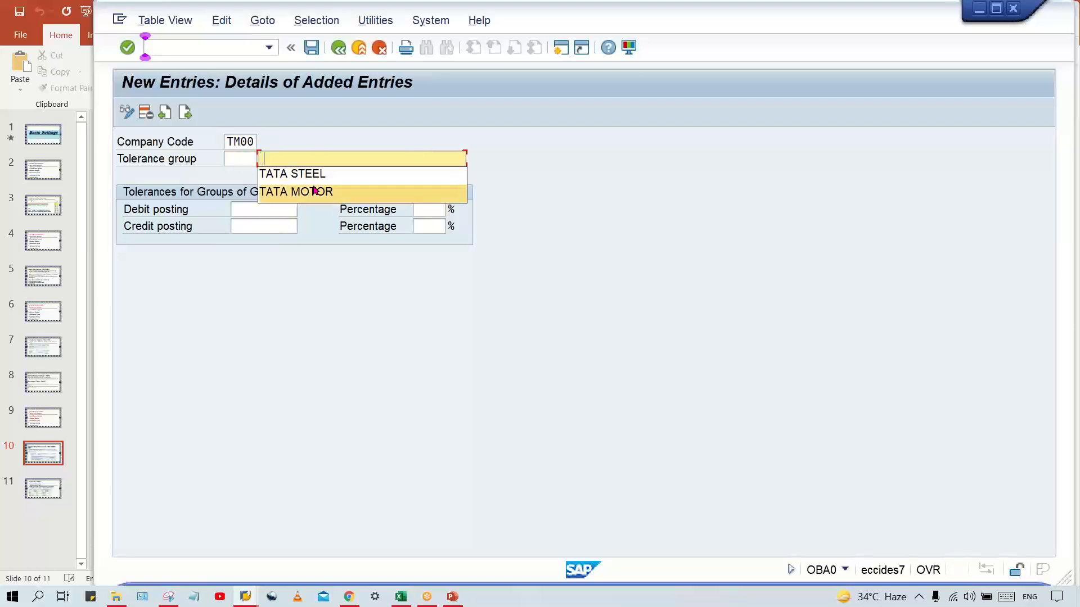
pyautogui.press('Return')
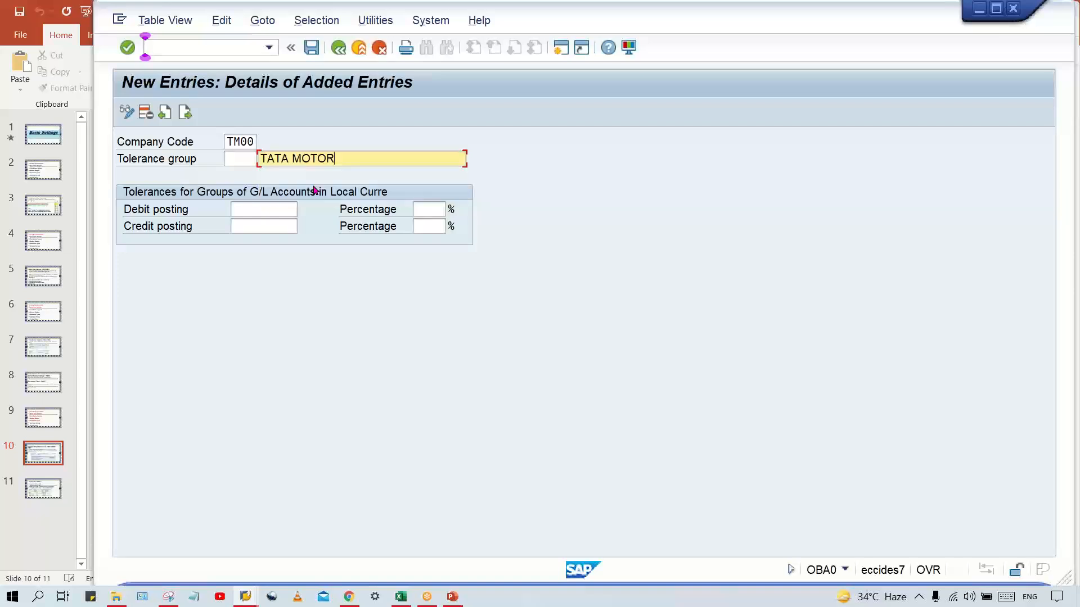
# Set the debit and credit posting tolerances to 100 each and save the entry under the TATA MOTOR customizing request
pyautogui.press('Tab')
pyautogui.write('100')
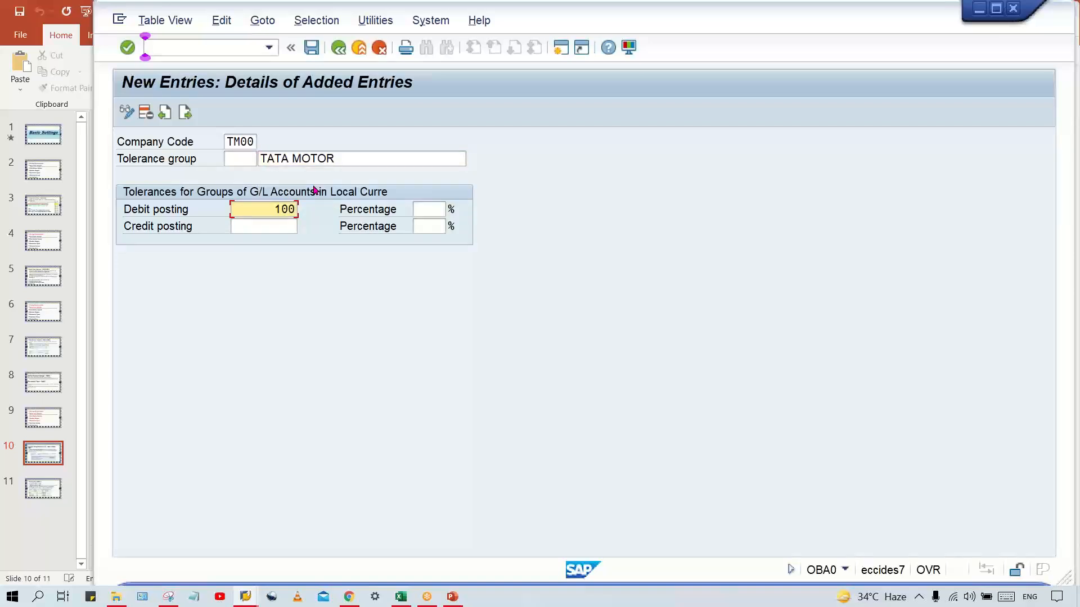
pyautogui.press('Tab')
pyautogui.write('100')
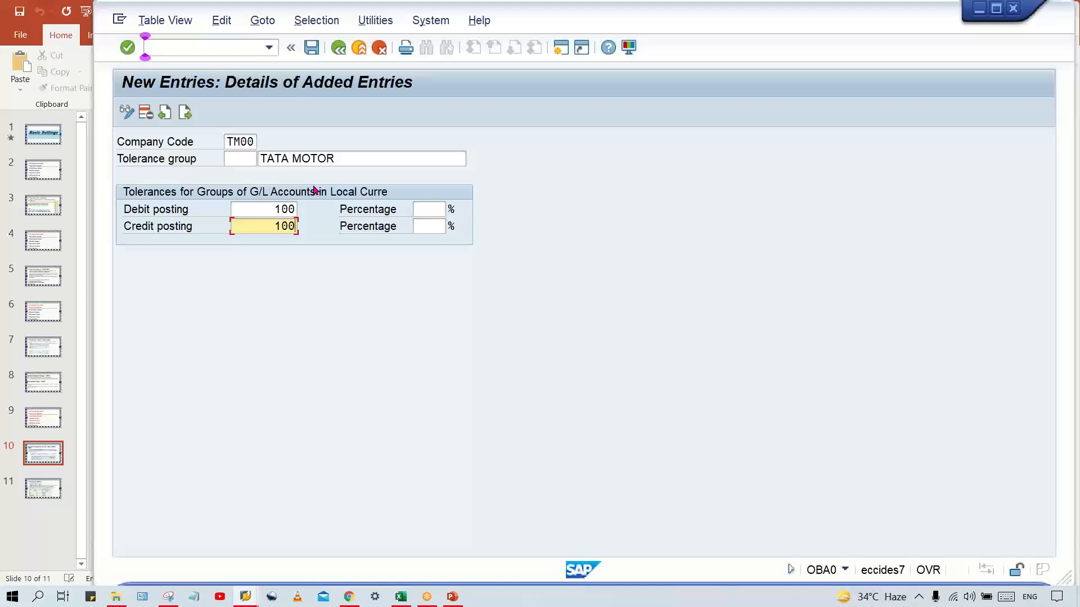
pyautogui.press('Return')
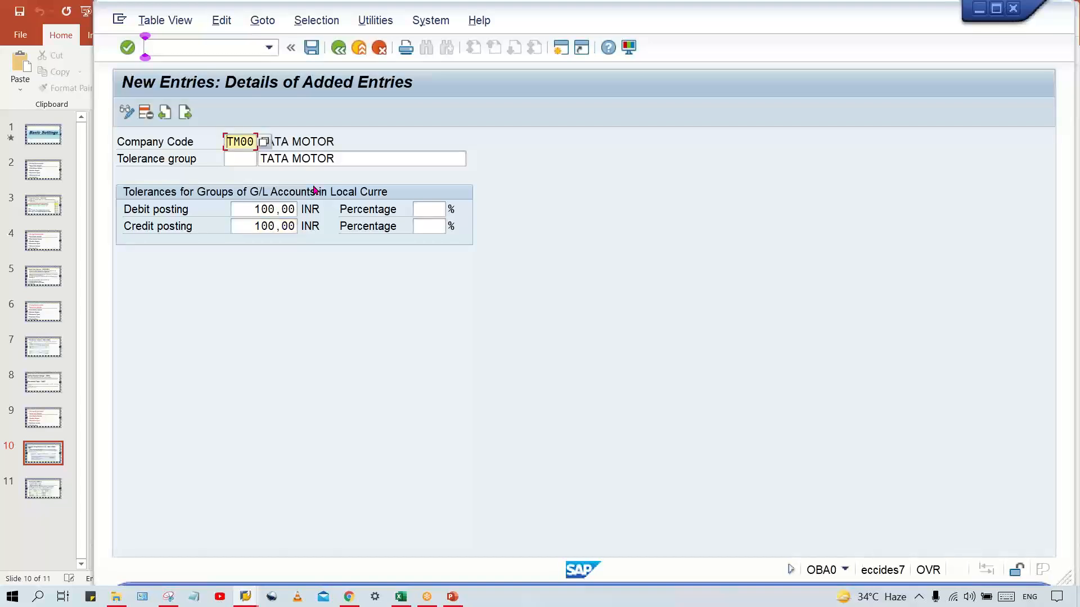
pyautogui.hotkey('ctrl', 's')
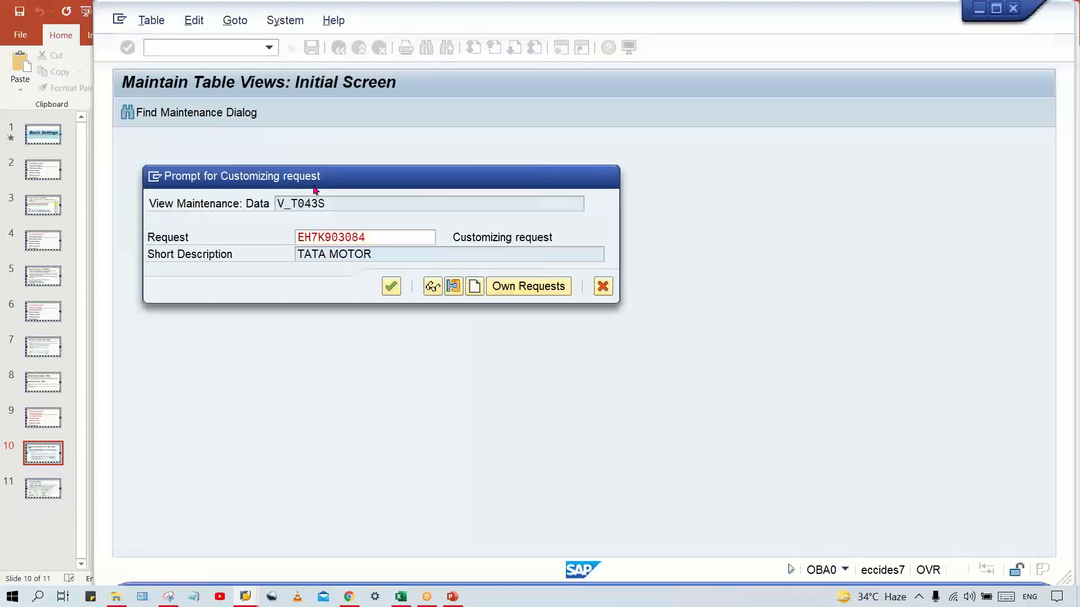
pyautogui.press('Return')
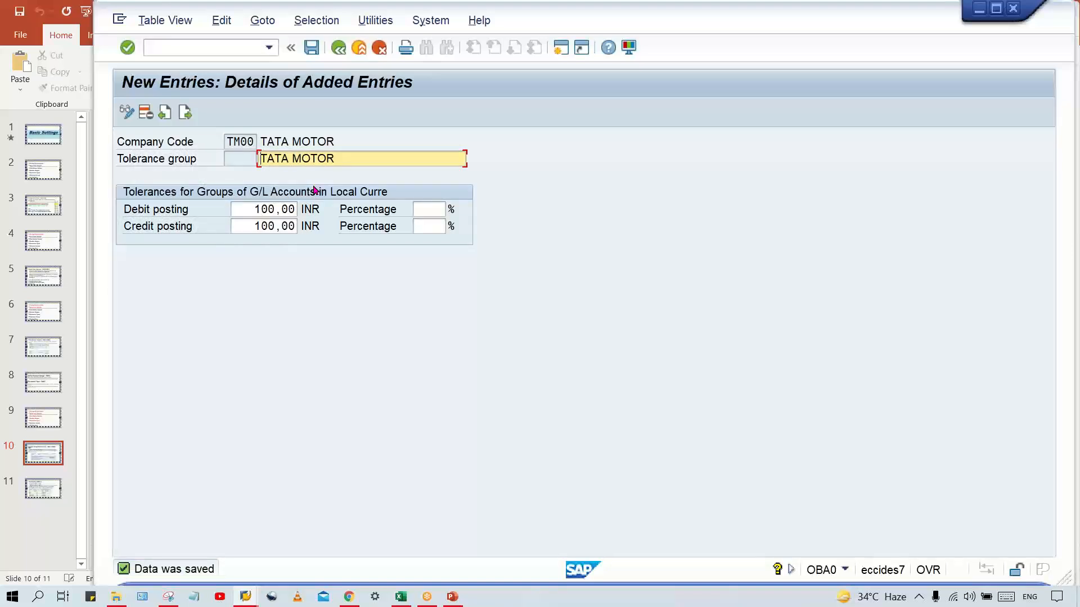
# Switch to PowerPoint to view the slide on tolerance groups and limits
pyautogui.click(453, 596)
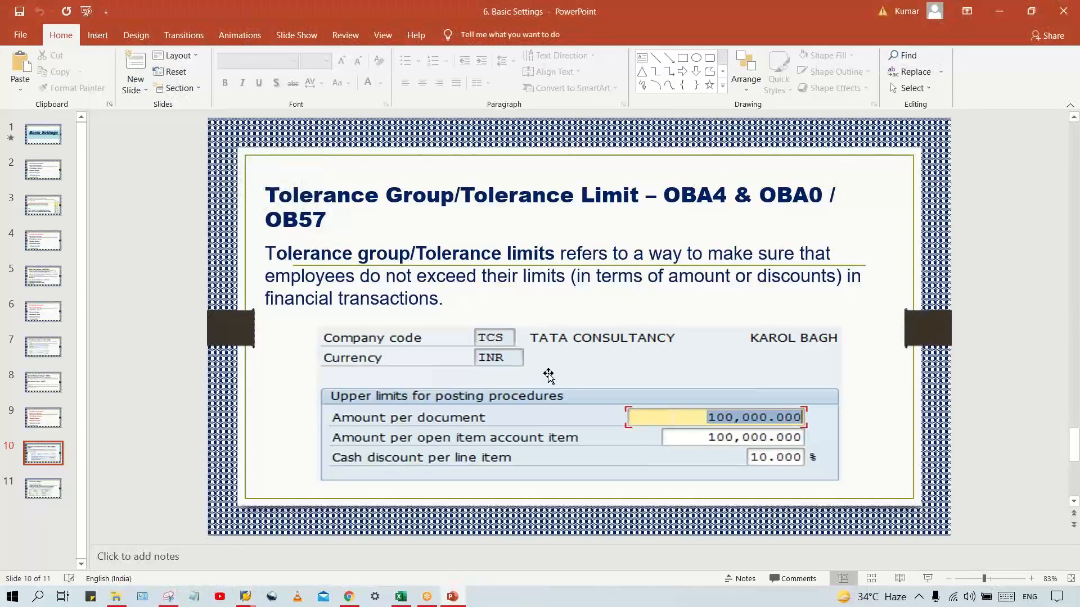